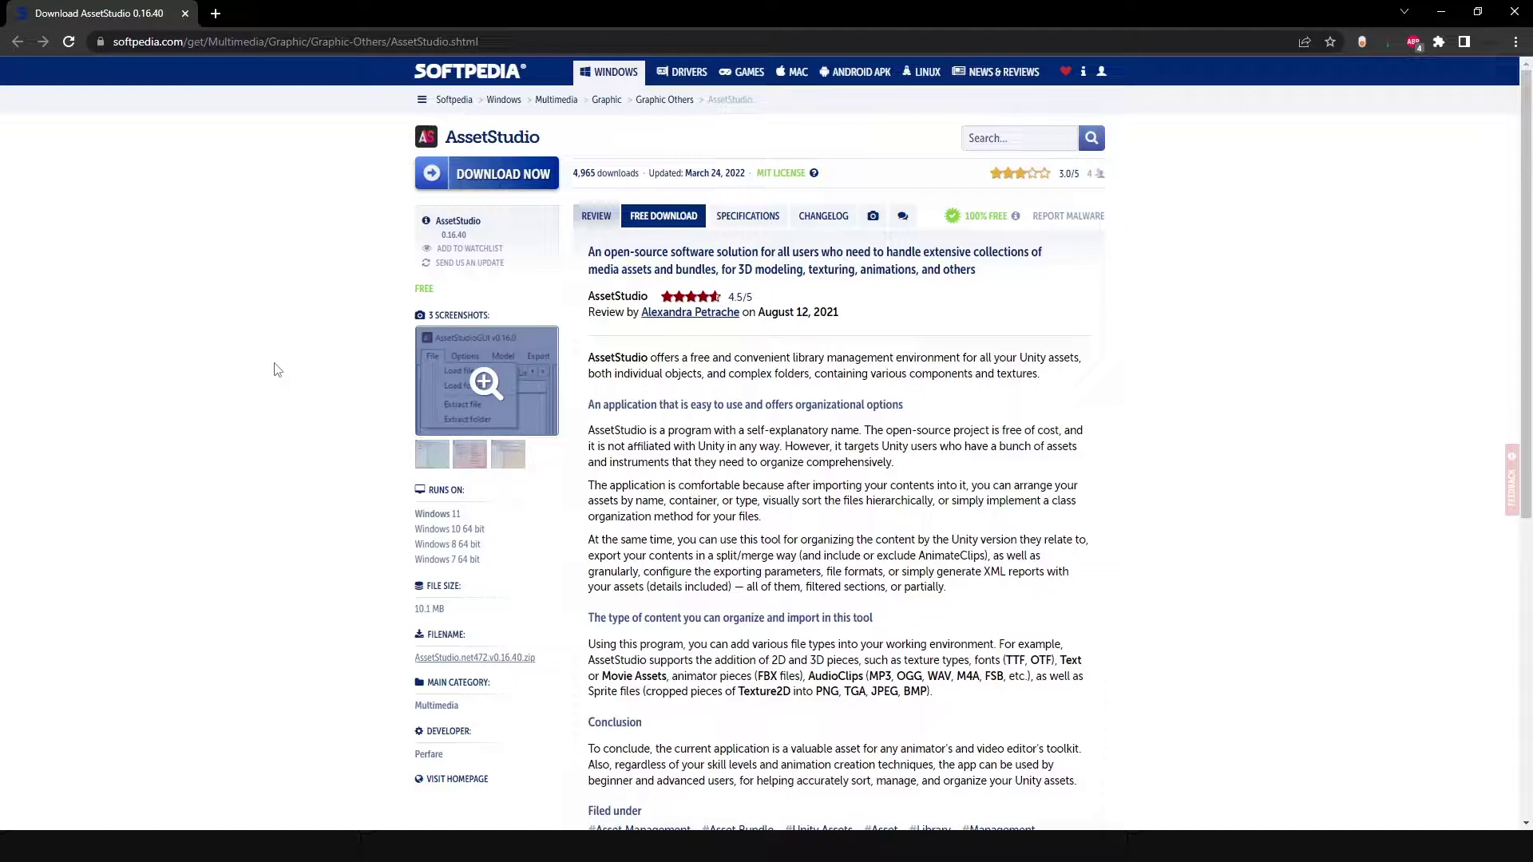
- Download the .NET 6 AssetStudio build from Softpedia's secure US server and open the zip
{"action": "left_click", "coordinate": [650, 221]}
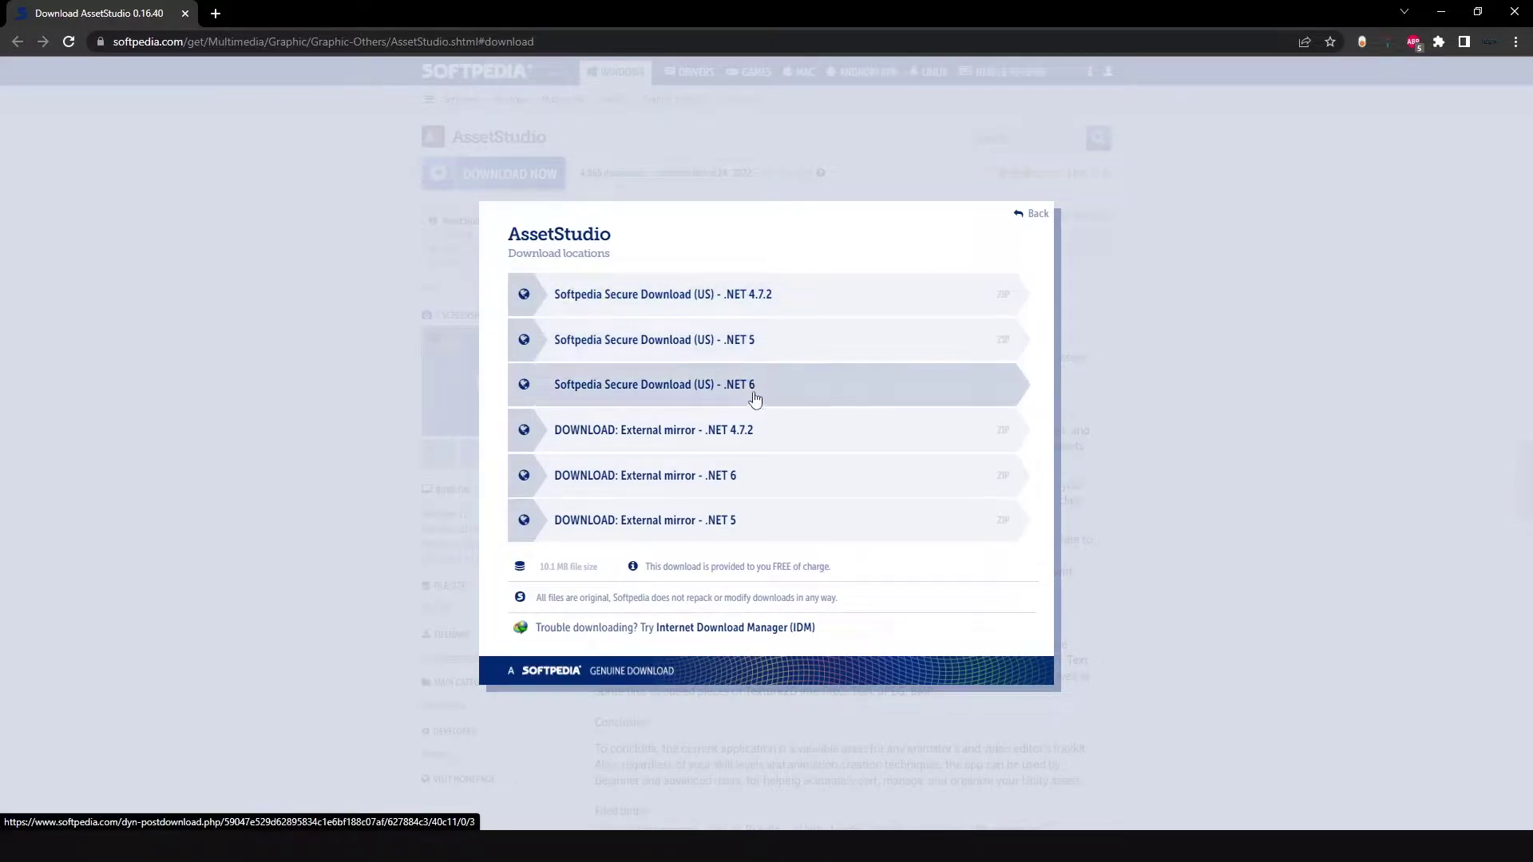
{"action": "left_click_drag", "start_coordinate": [722, 239], "coordinate": [791, 305]}
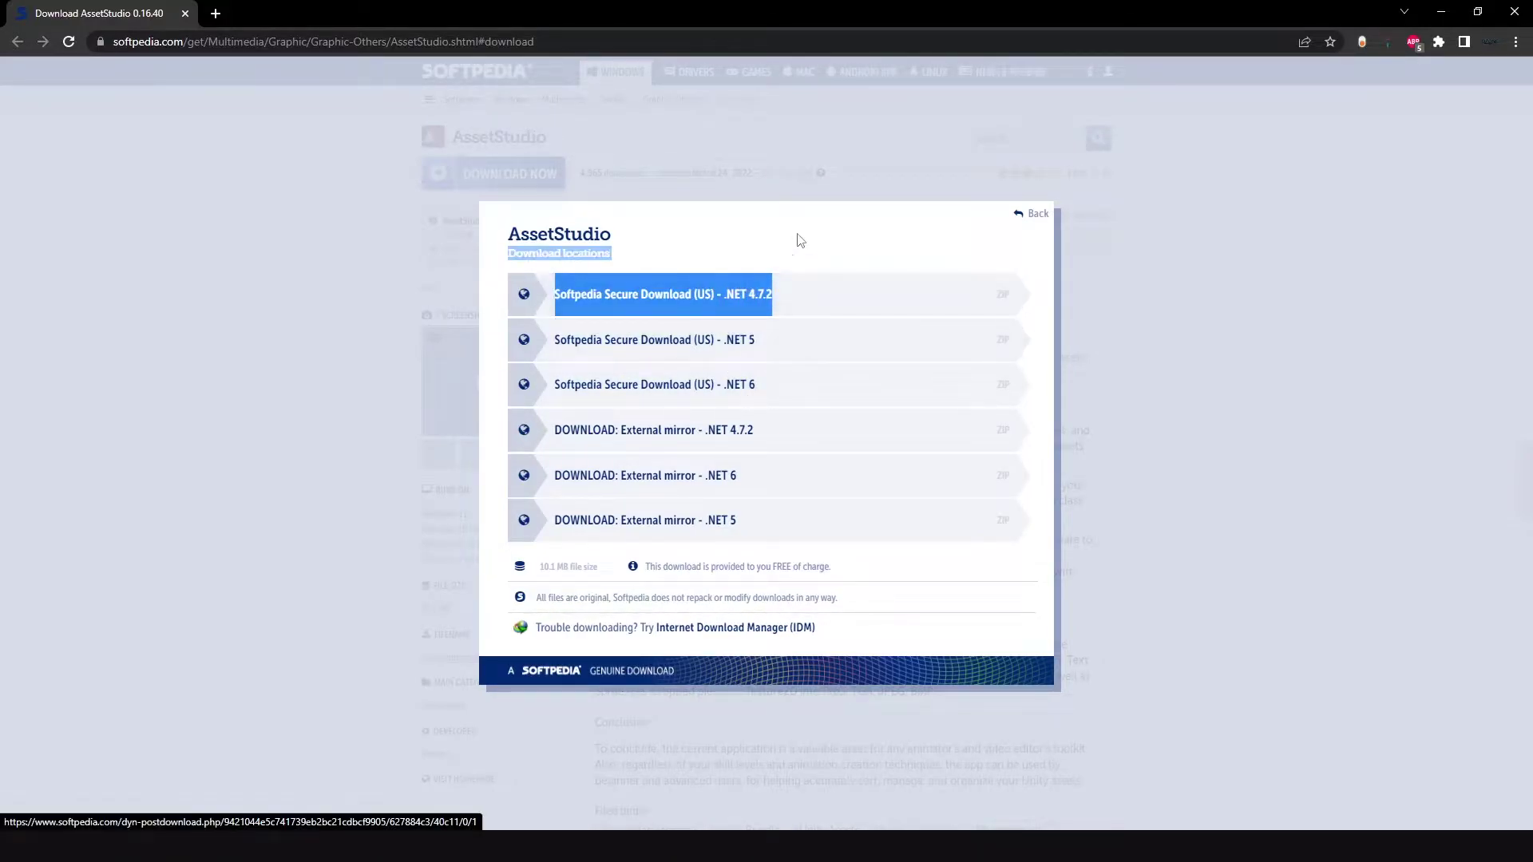
{"action": "left_click", "coordinate": [799, 244]}
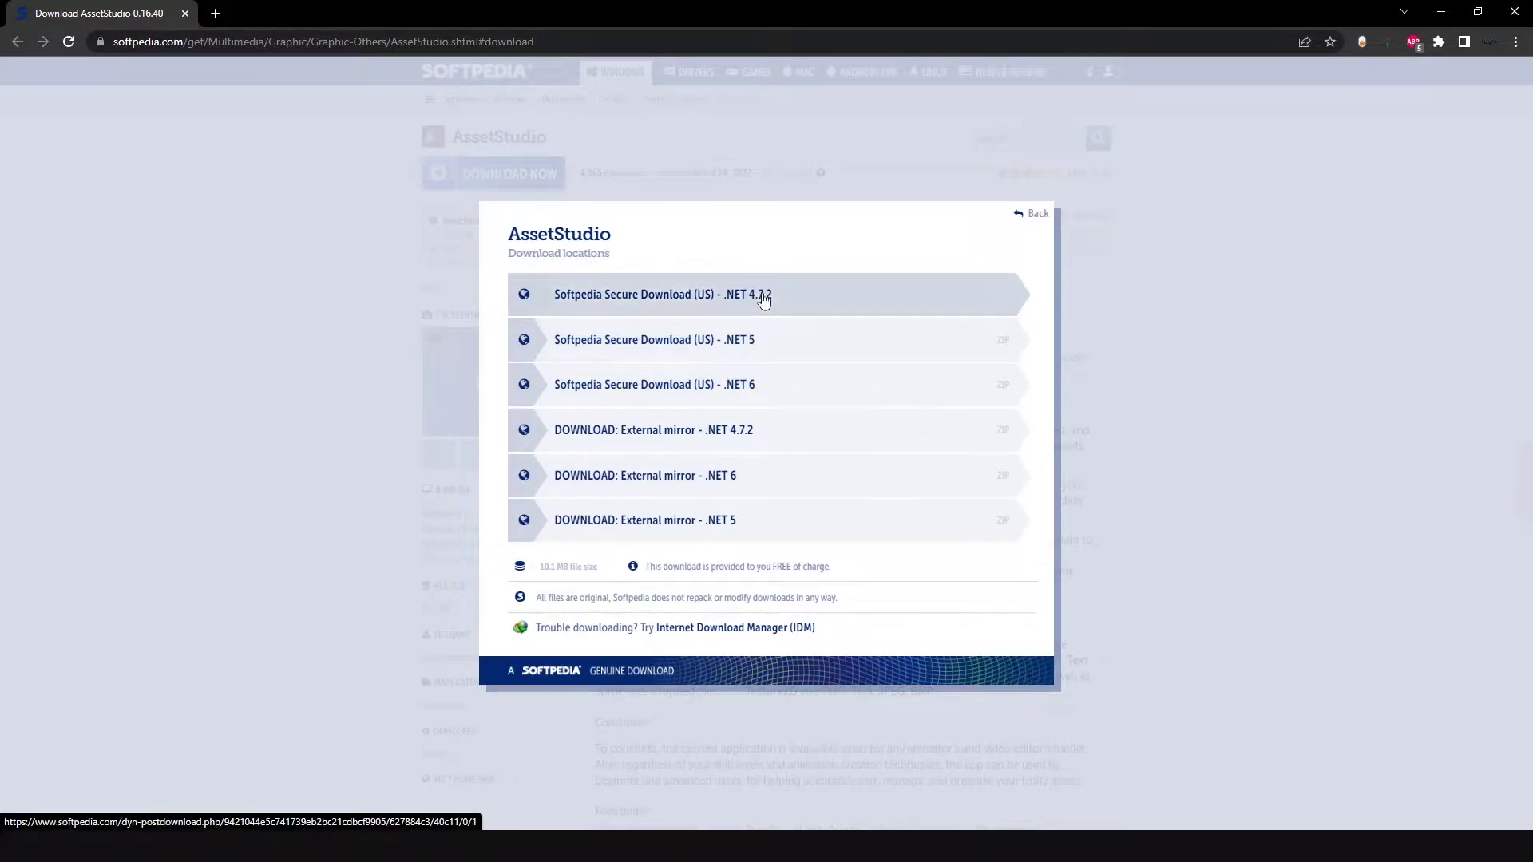
{"action": "left_click", "coordinate": [748, 389]}
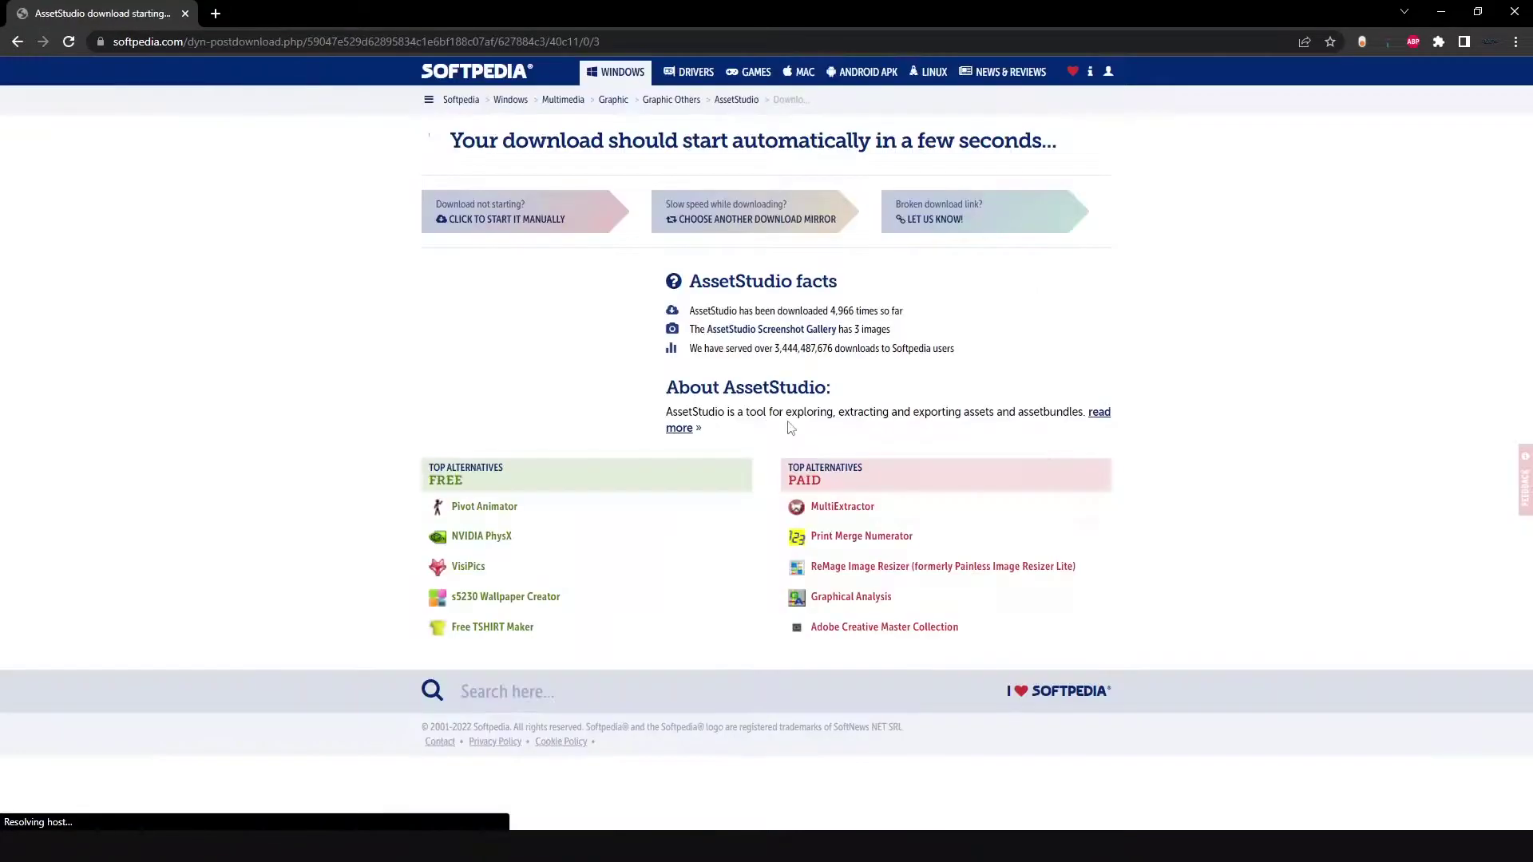
{"action": "left_click", "coordinate": [511, 224]}
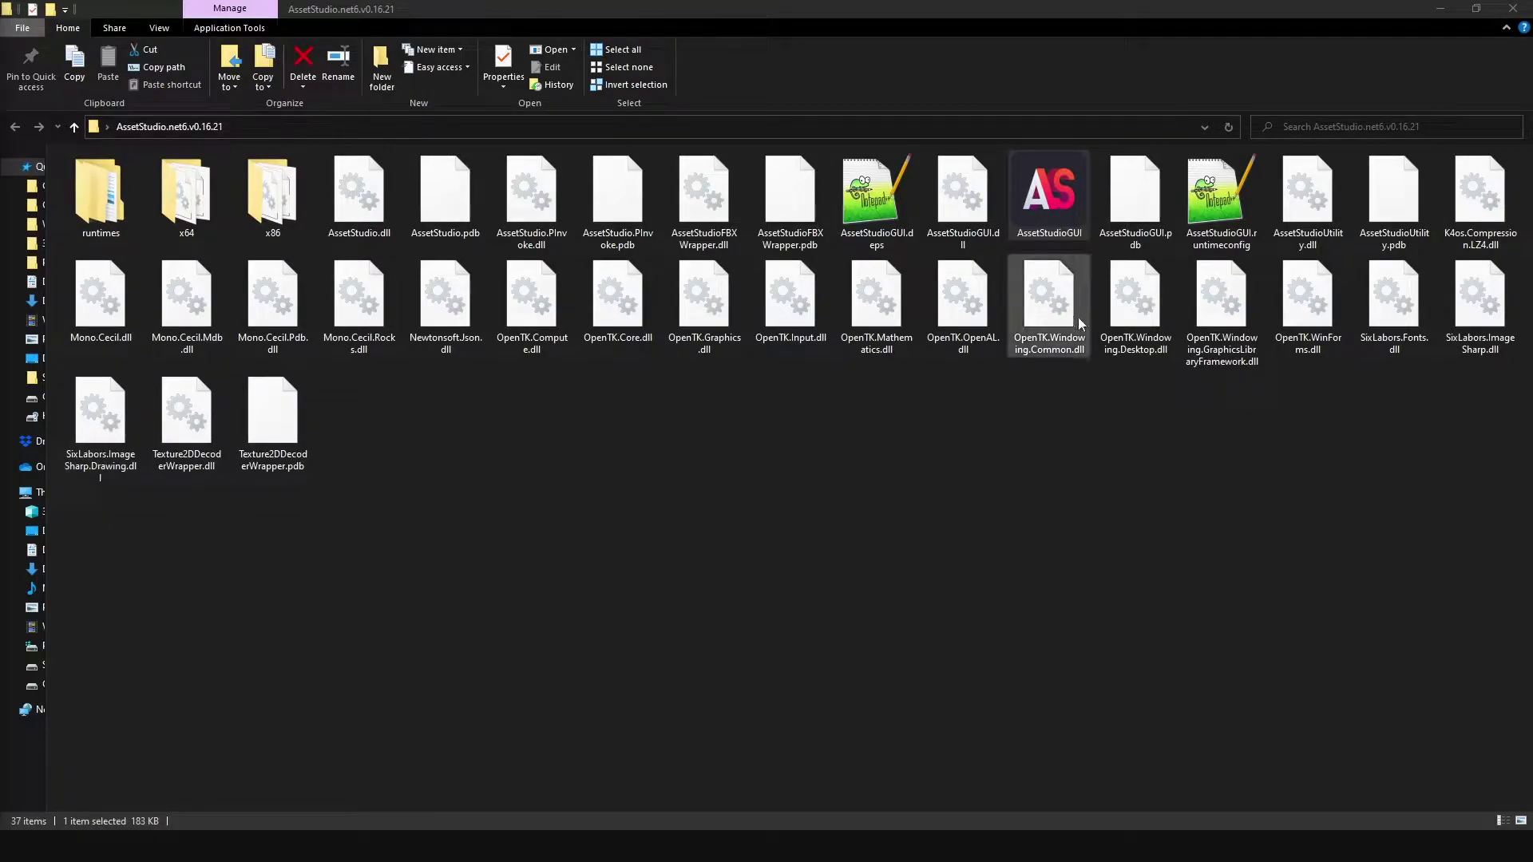
- Run AssetStudioGUI.exe from the AssetStudio.net6.v0.16.21 folder
{"action": "double_click", "coordinate": [1064, 200]}
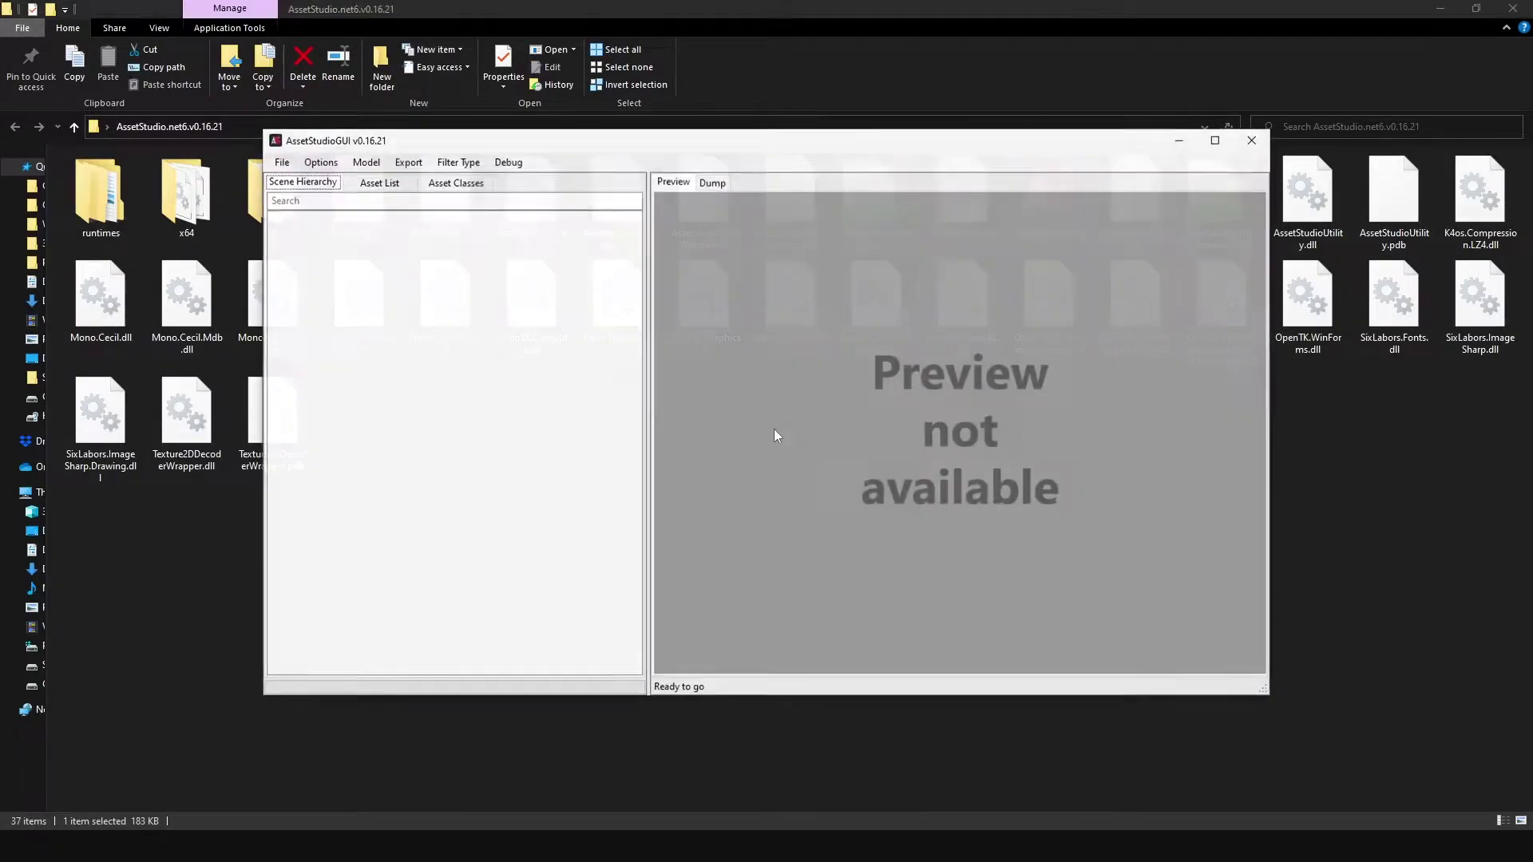
- Start File > Load folder and browse to D:\SteamLibrary\steamapps
{"action": "left_click", "coordinate": [283, 161]}
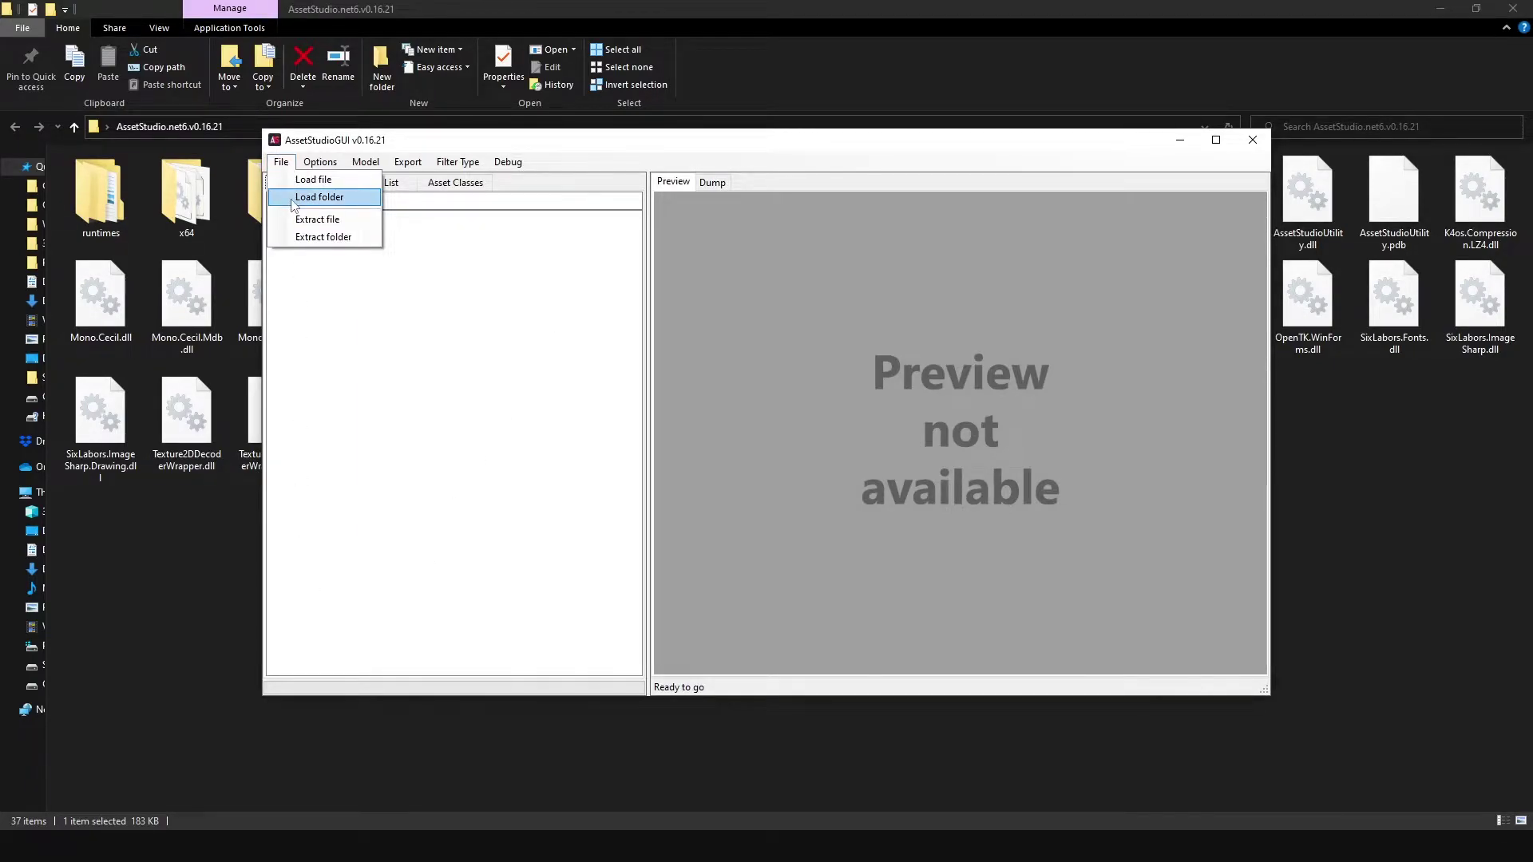
{"action": "left_click", "coordinate": [291, 196]}
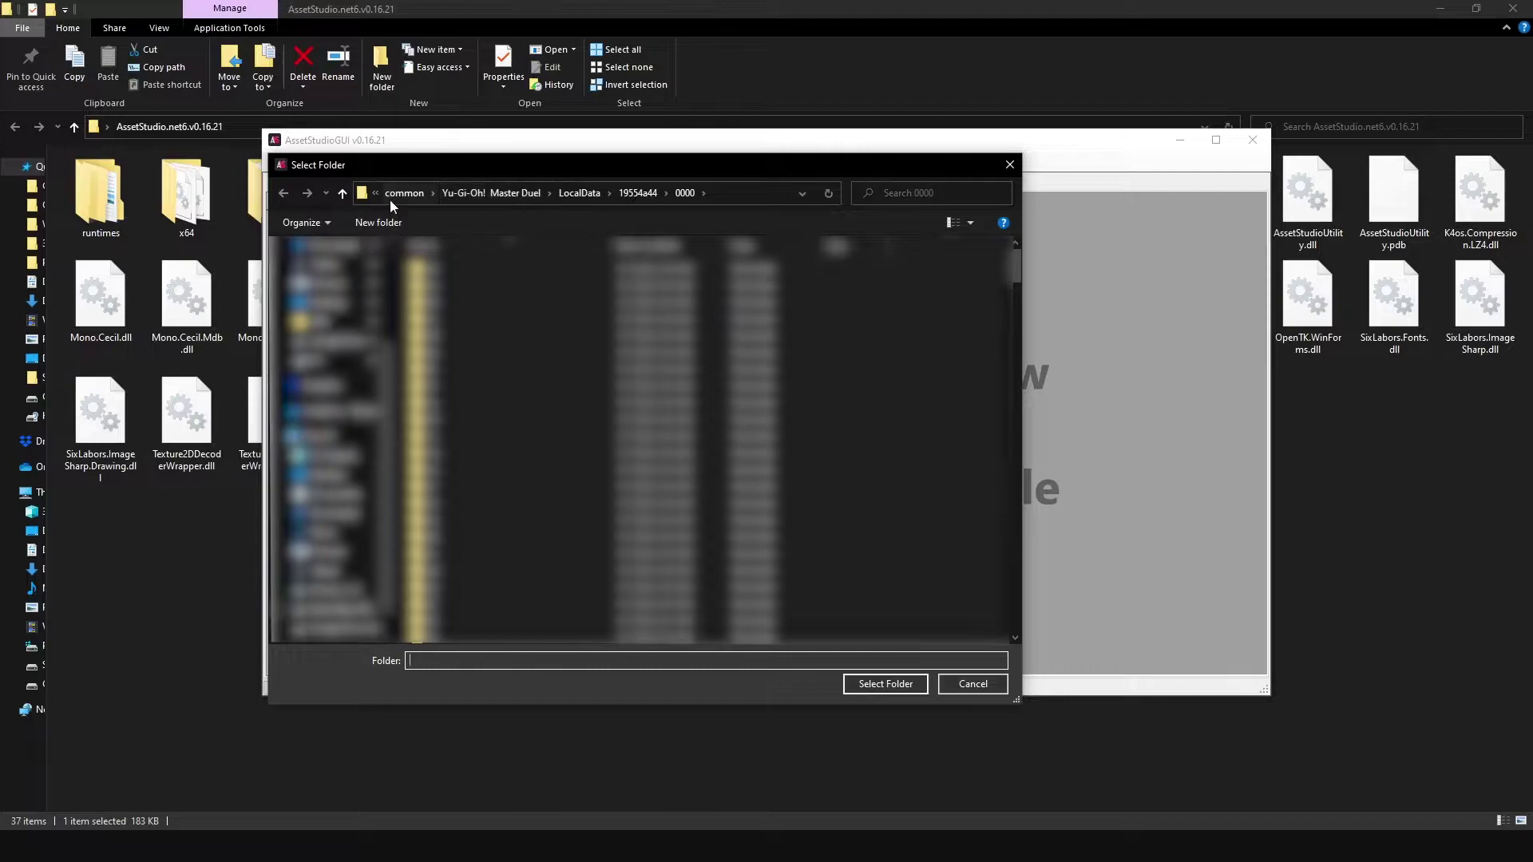
{"action": "left_click", "coordinate": [331, 571]}
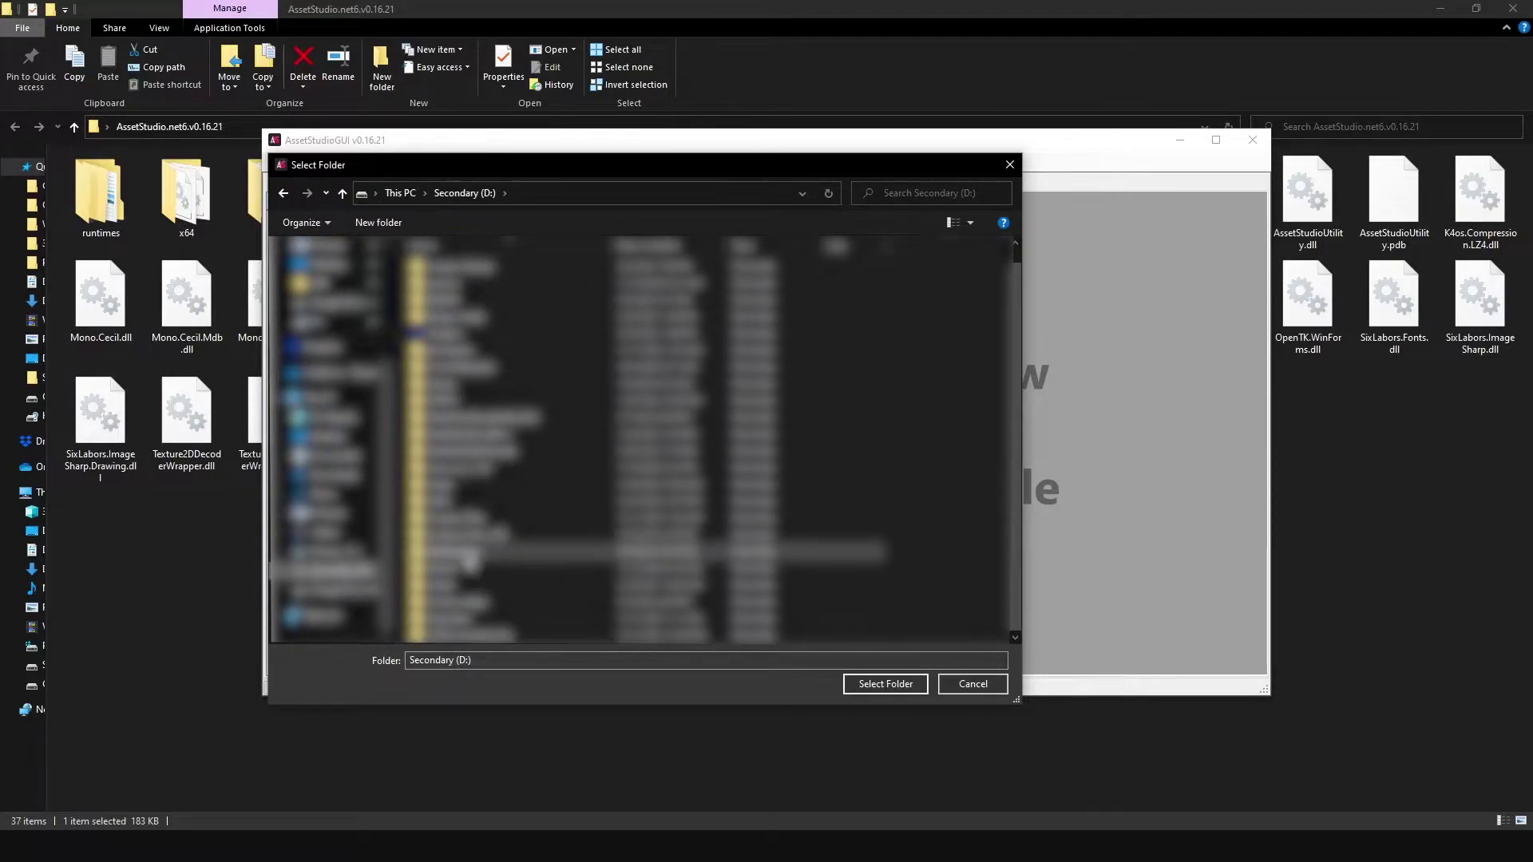
{"action": "double_click", "coordinate": [526, 552]}
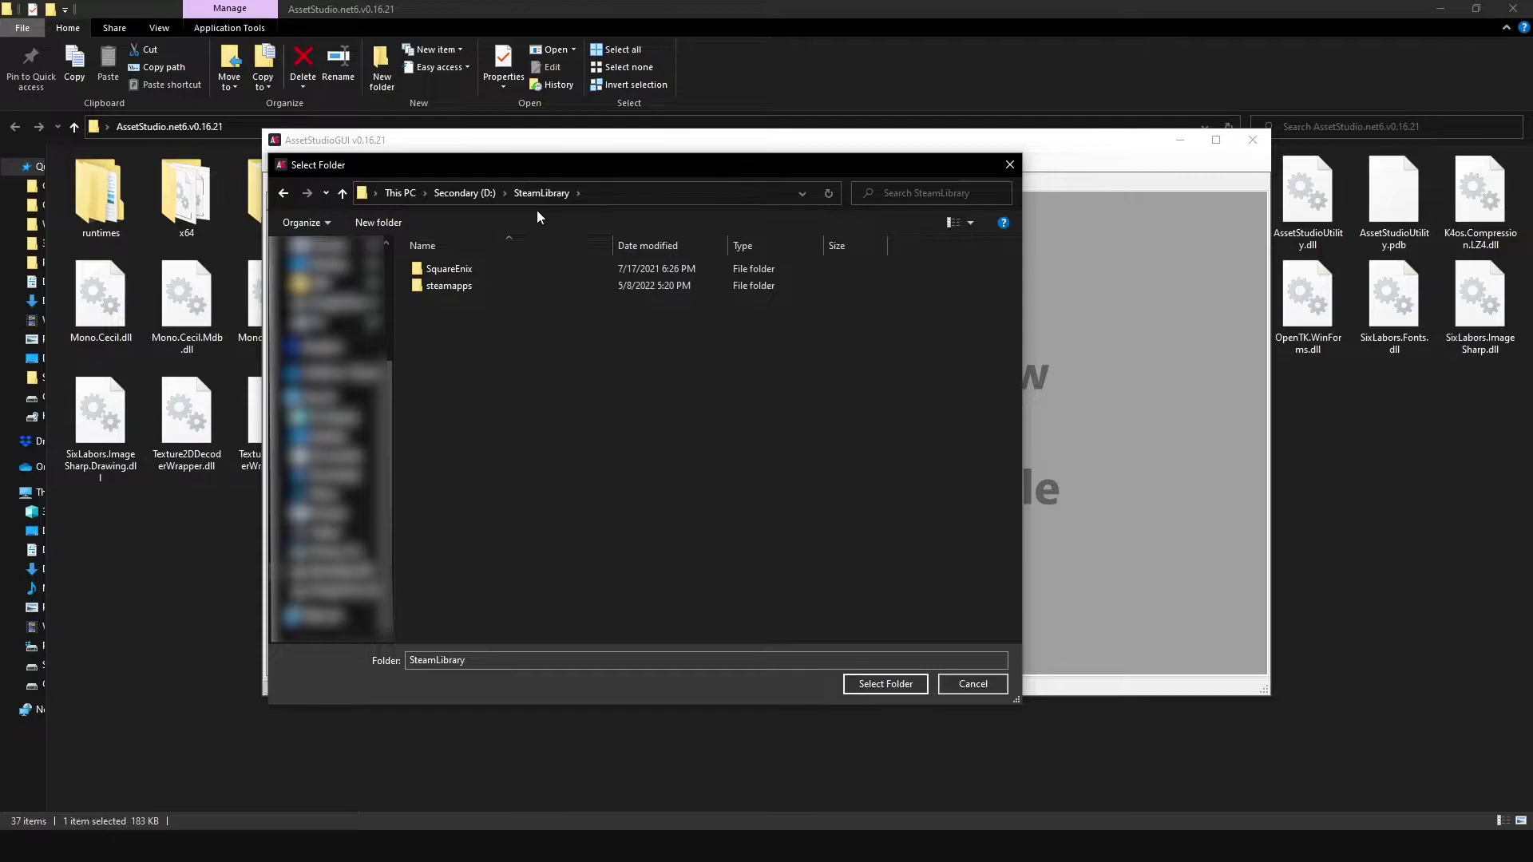
{"action": "double_click", "coordinate": [447, 286]}
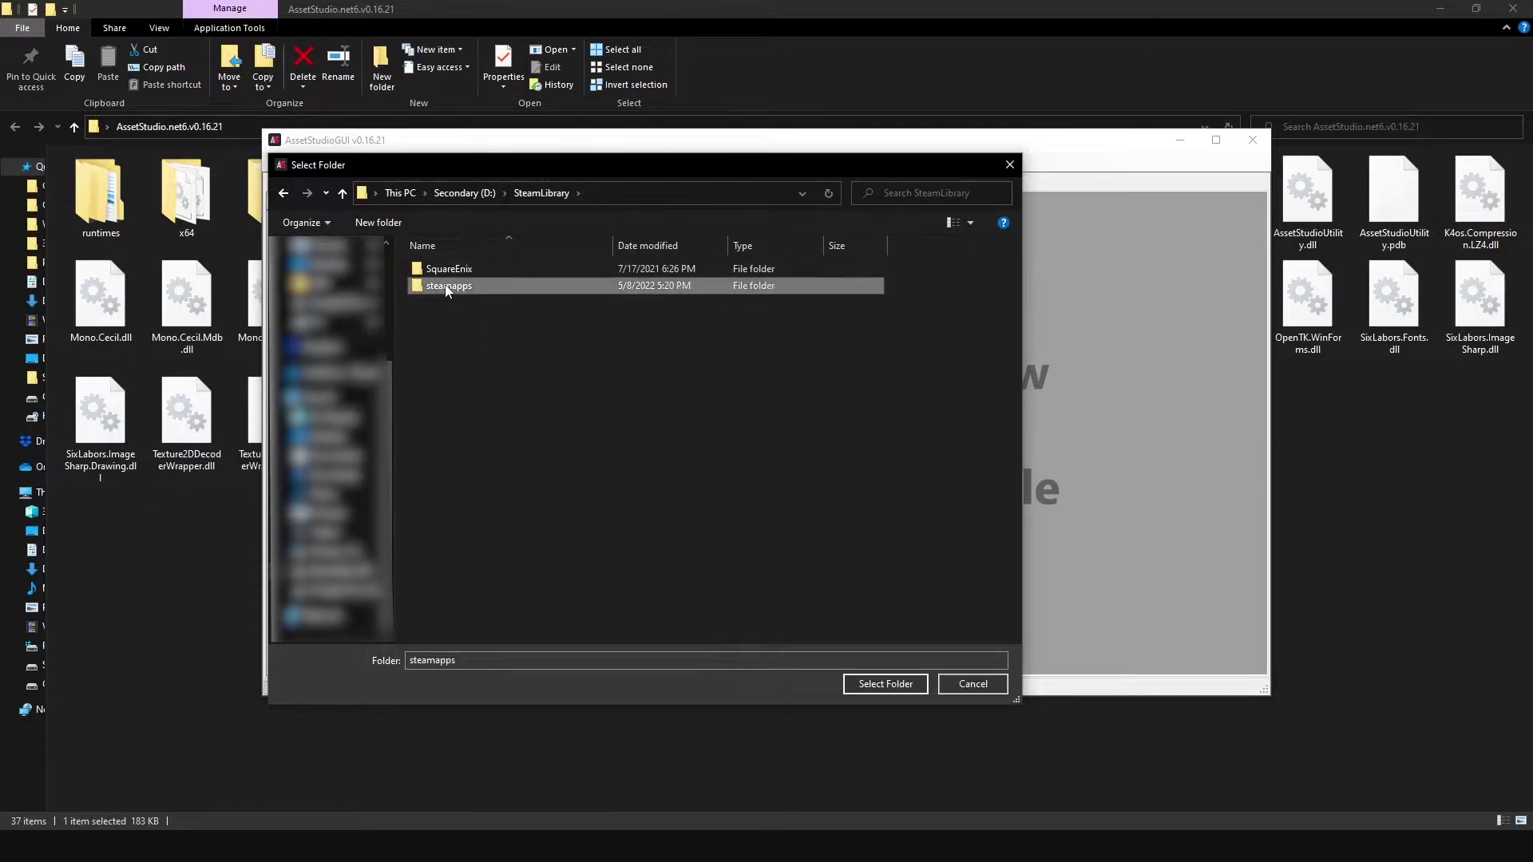
- Go through common\Yu-Gi-Oh! Master Duel\LocalData\19554a44 and load the 0000 folder
{"action": "right_click", "coordinate": [451, 275]}
{"action": "left_click", "coordinate": [479, 302]}
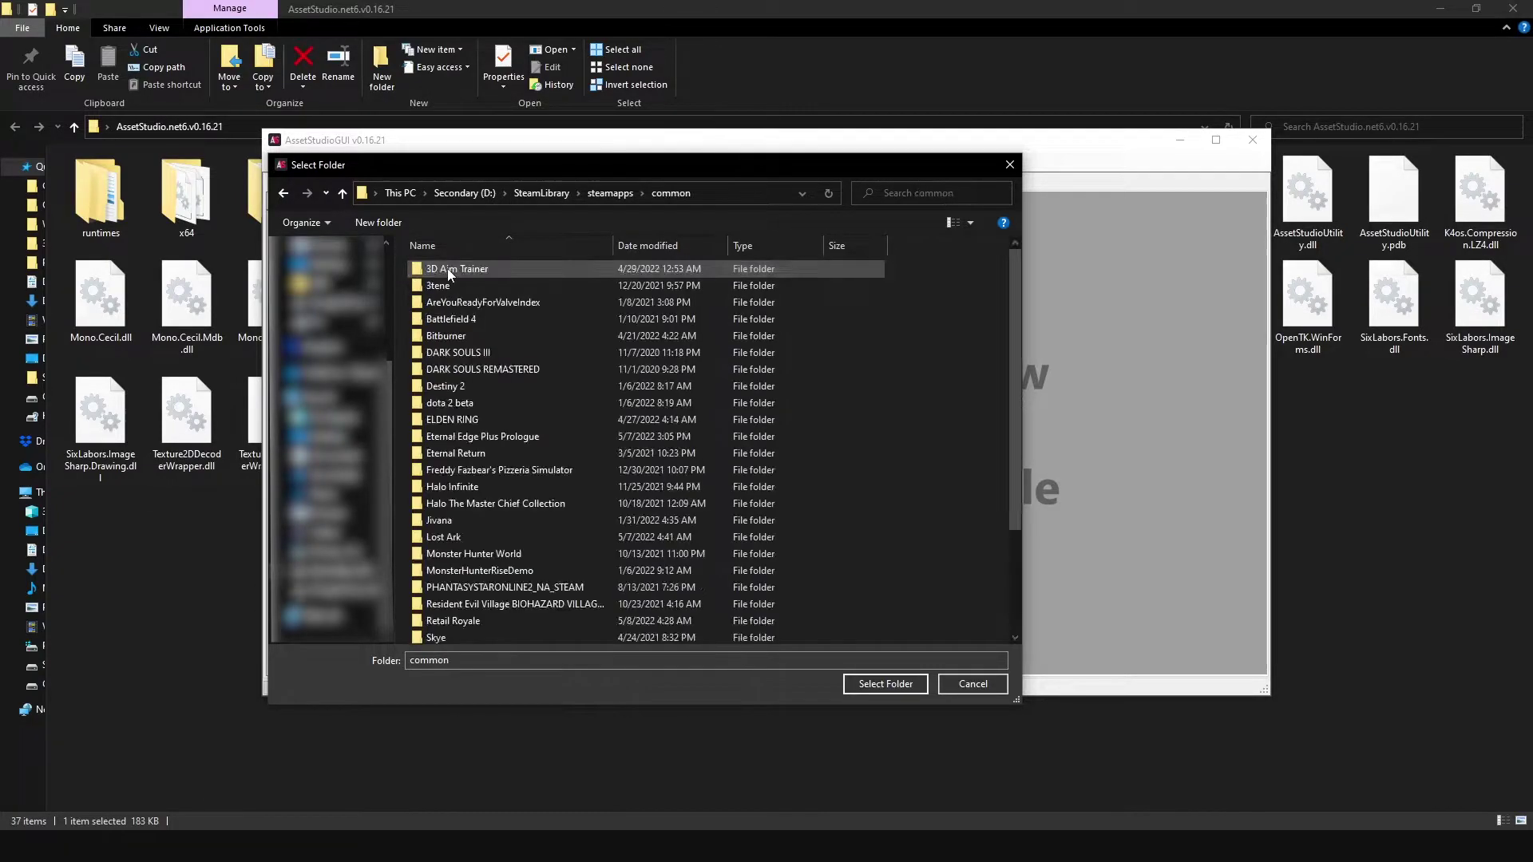
{"action": "scroll", "coordinate": [478, 616], "scroll_direction": "down", "scroll_amount": 5}
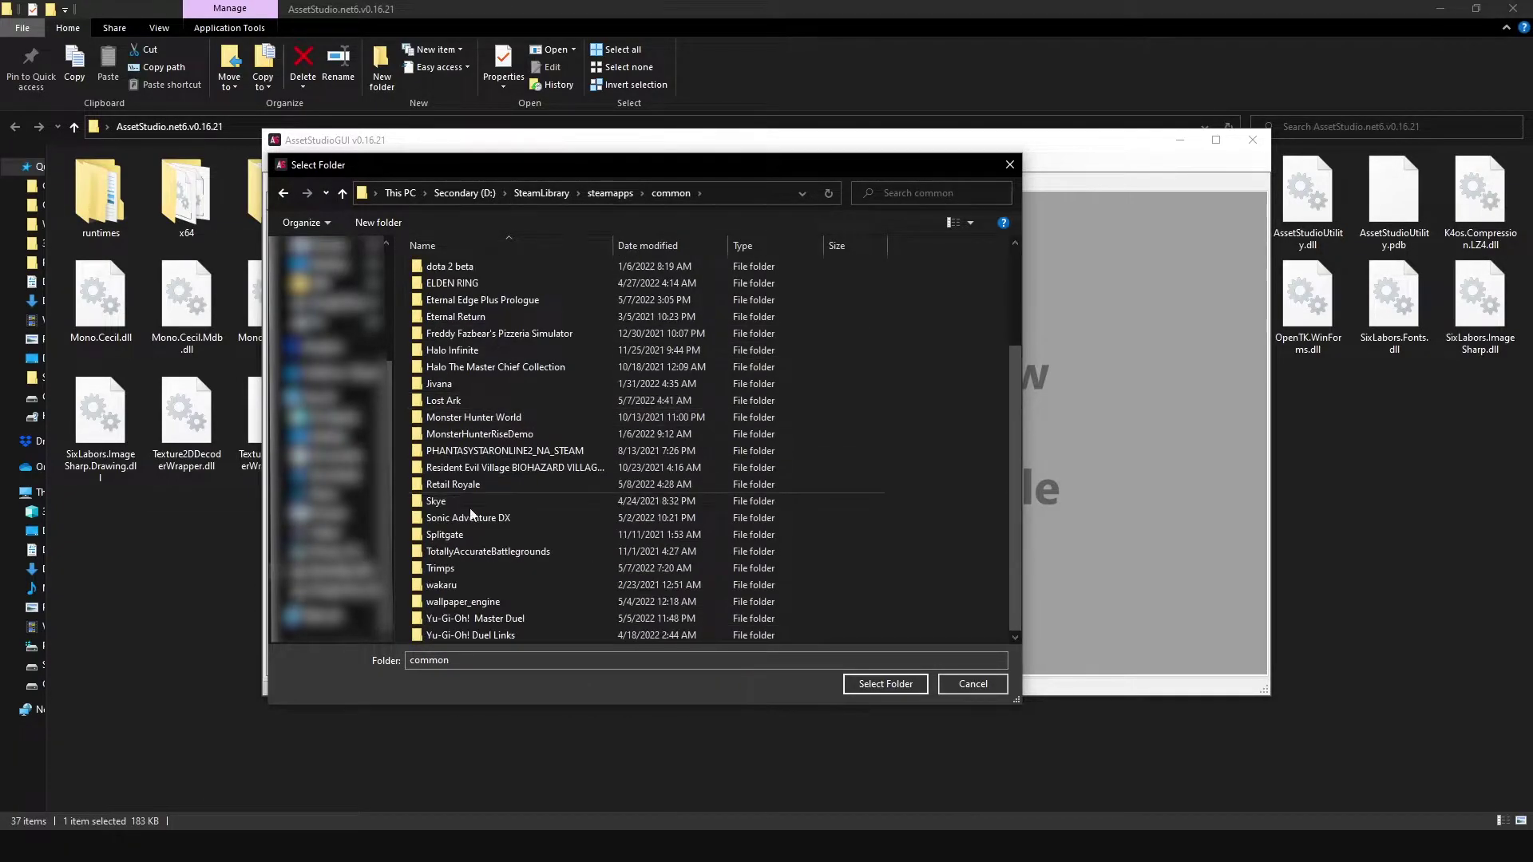
{"action": "double_click", "coordinate": [477, 618]}
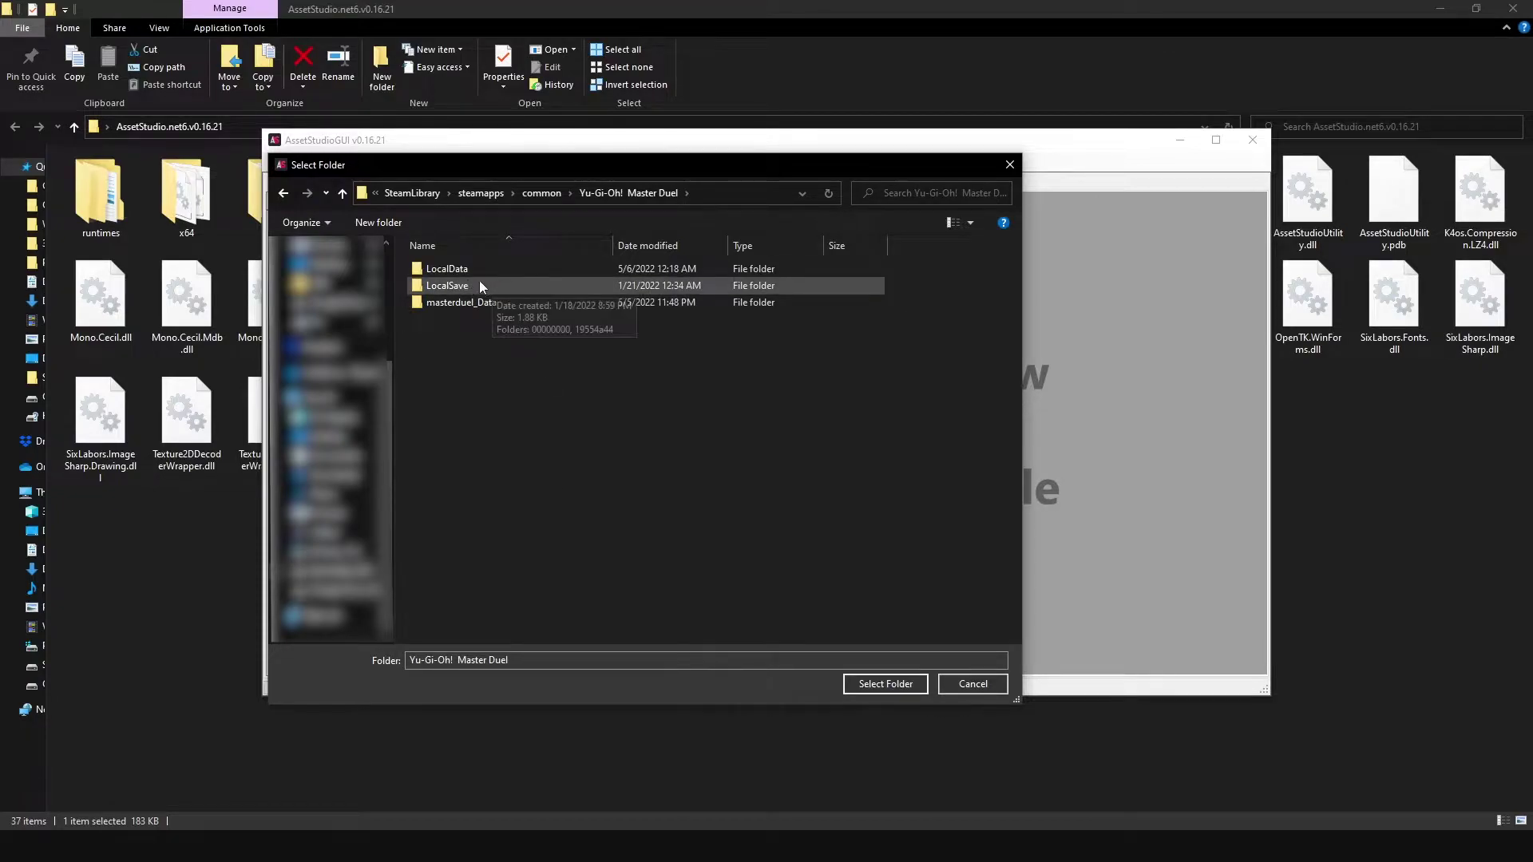
{"action": "double_click", "coordinate": [459, 269]}
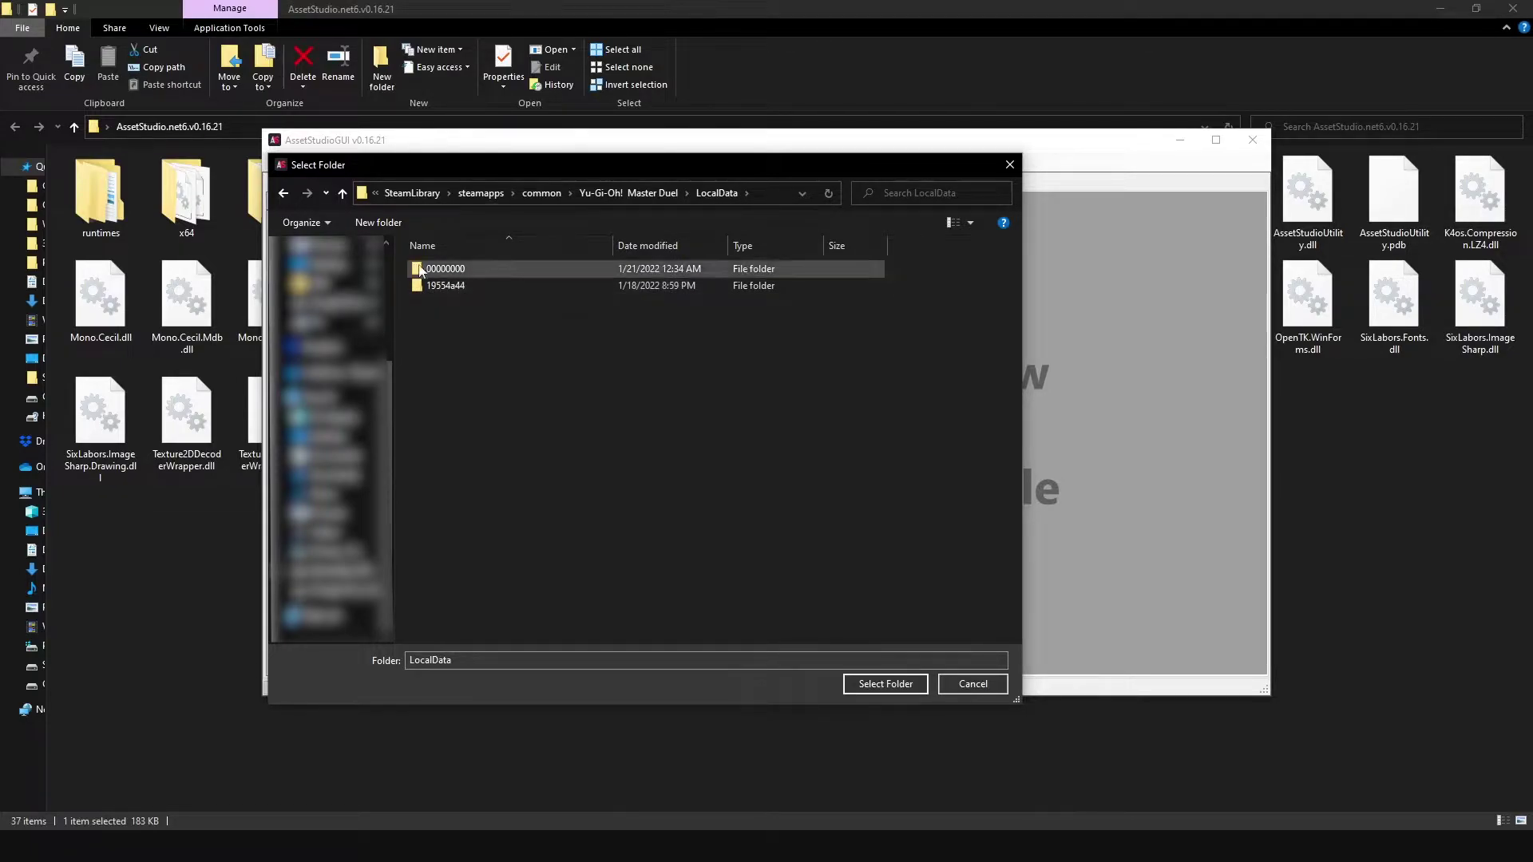
{"action": "double_click", "coordinate": [460, 283]}
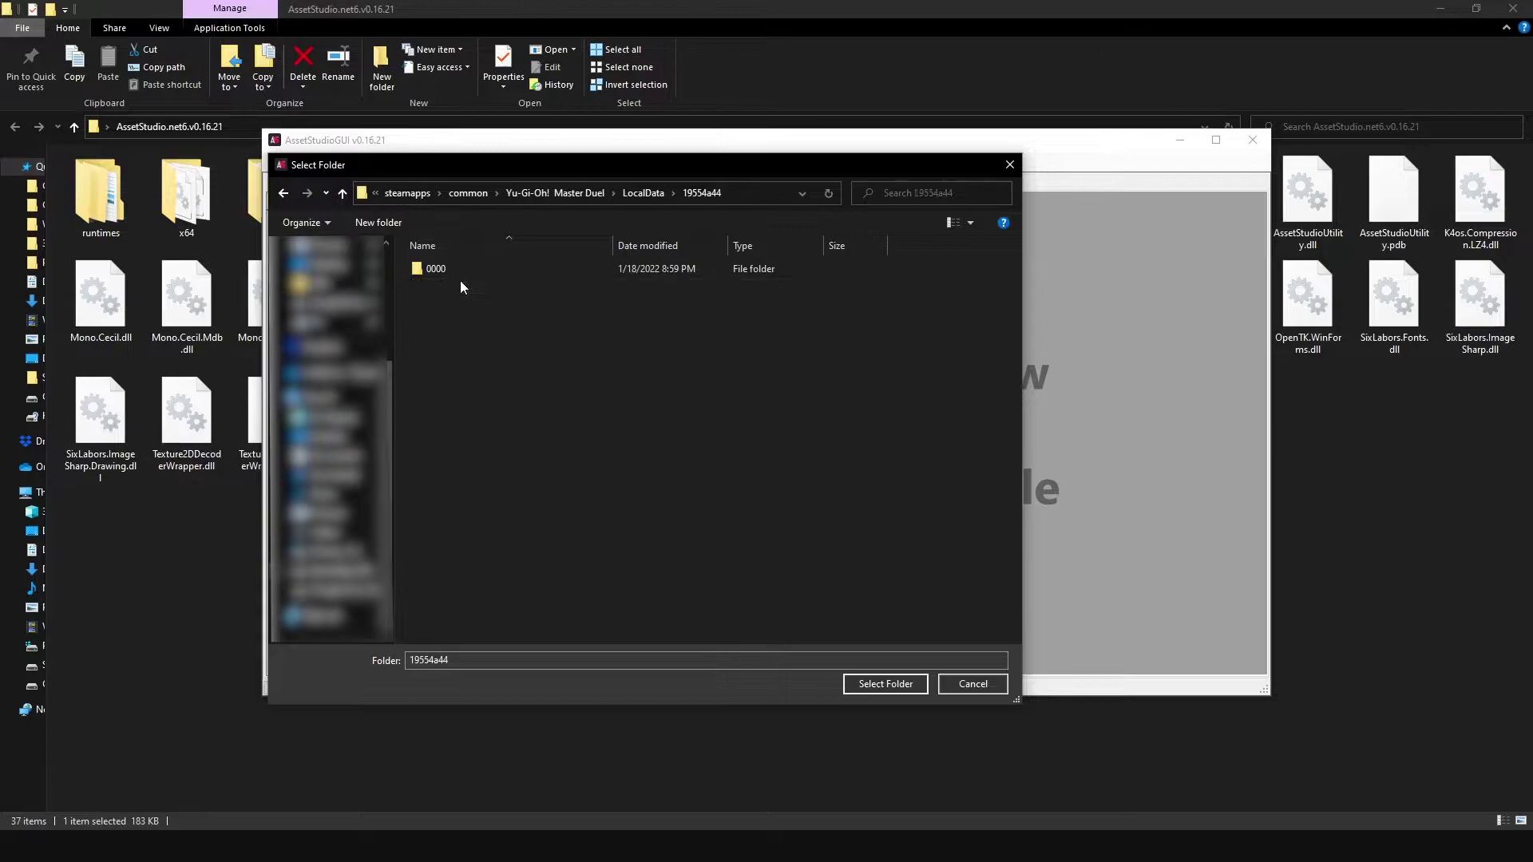
{"action": "left_click", "coordinate": [437, 271]}
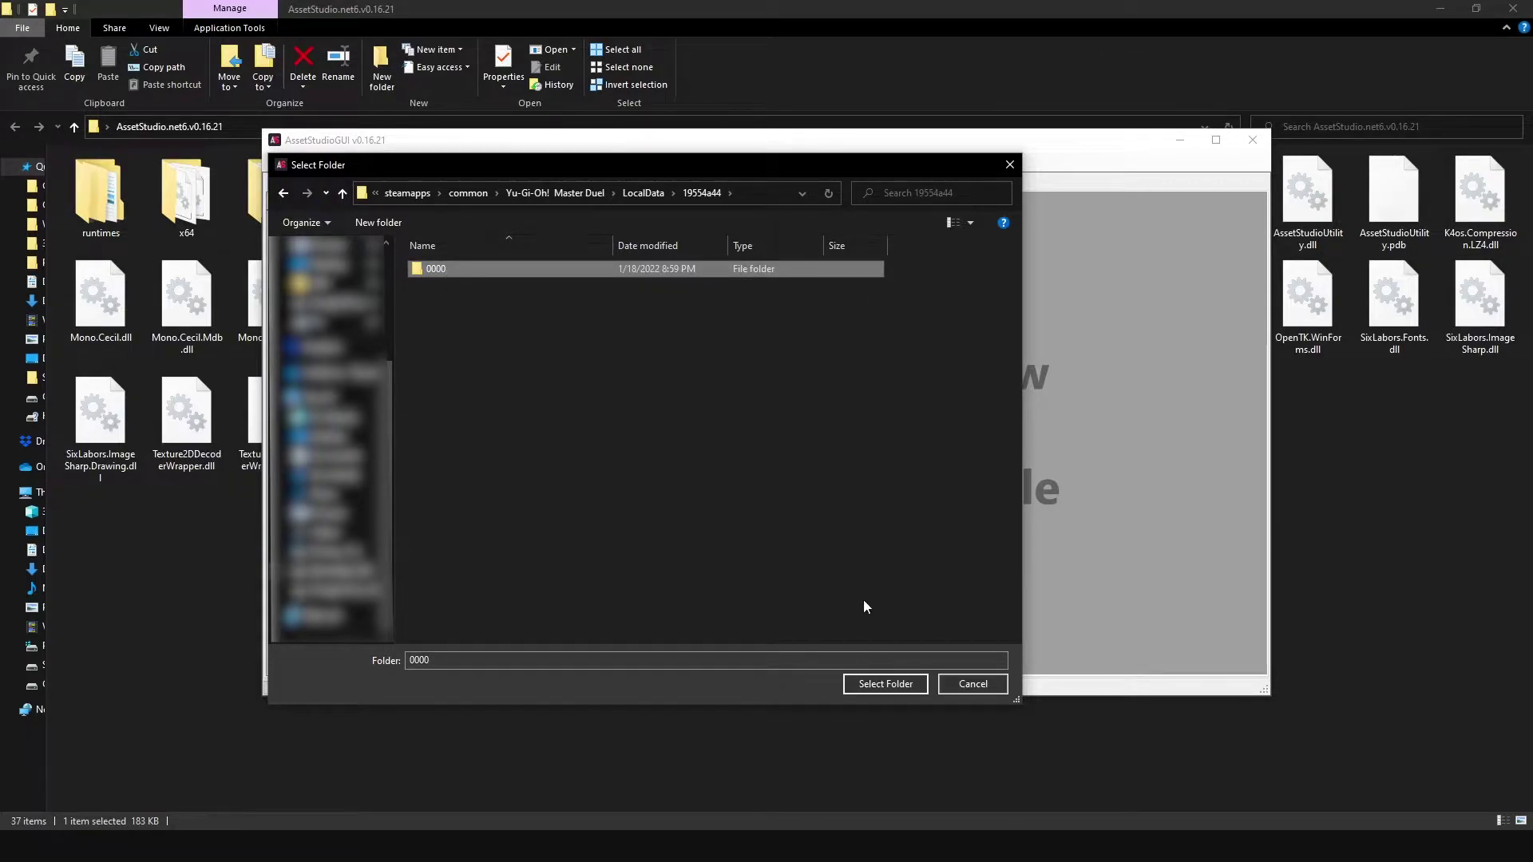
{"action": "left_click", "coordinate": [253, 828]}
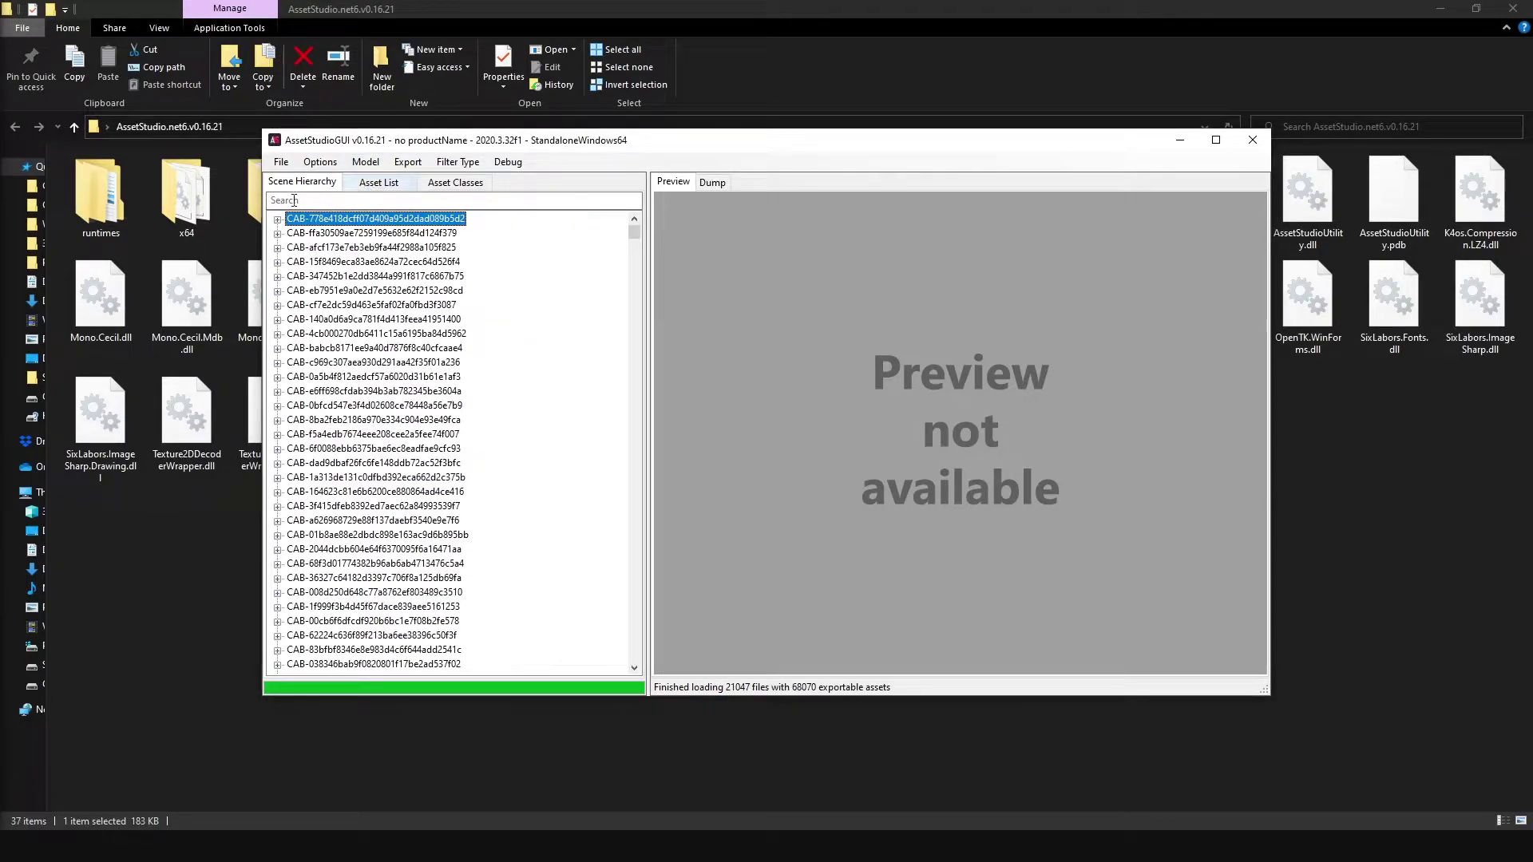
- Expand and collapse the first two CAB bundles in the Scene Hierarchy, then scroll the tree
{"action": "left_click", "coordinate": [277, 219]}
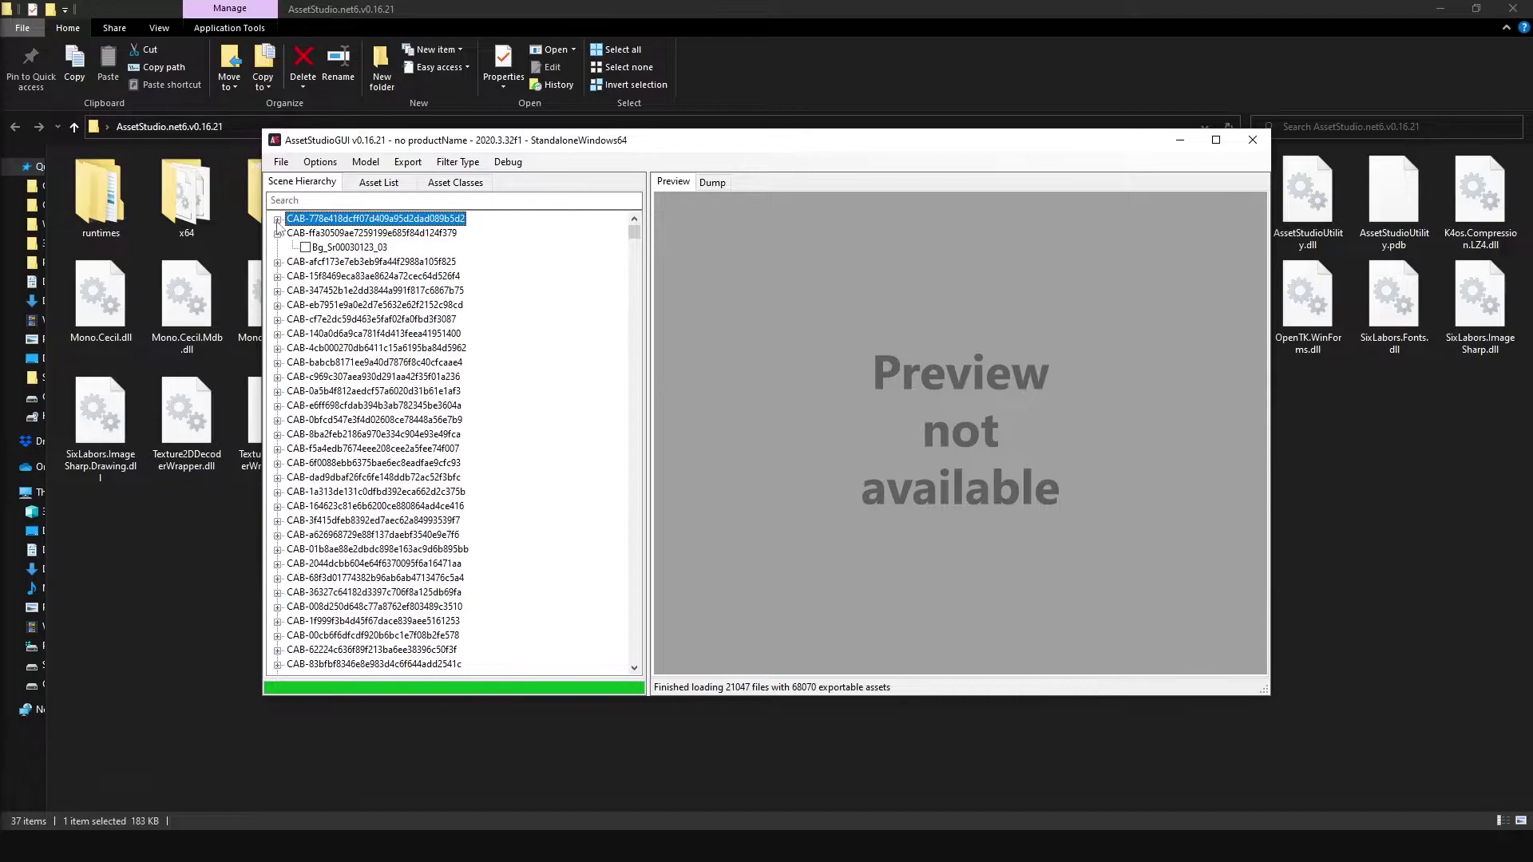
{"action": "left_click", "coordinate": [278, 233]}
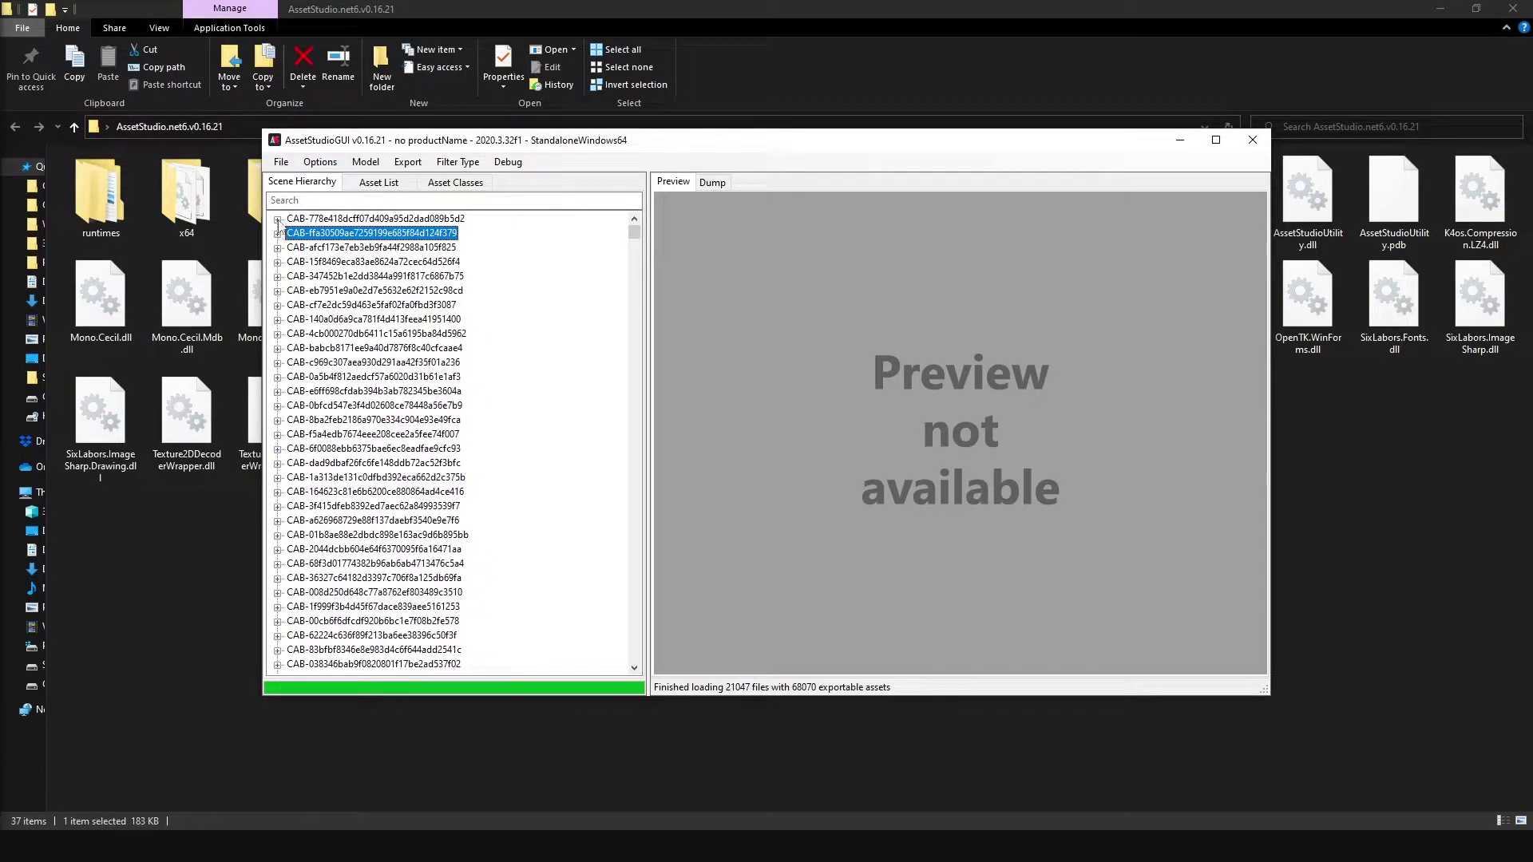
{"action": "left_click", "coordinate": [278, 232]}
{"action": "left_click", "coordinate": [278, 232]}
{"action": "mouse_move", "coordinate": [634, 232]}
{"action": "left_mouse_down"}
{"action": "mouse_move", "coordinate": [617, 608]}
{"action": "mouse_move", "coordinate": [638, 435]}
{"action": "mouse_move", "coordinate": [683, 621]}
{"action": "mouse_move", "coordinate": [677, 587]}
{"action": "mouse_move", "coordinate": [627, 659]}
{"action": "mouse_move", "coordinate": [616, 217]}
{"action": "left_mouse_up"}
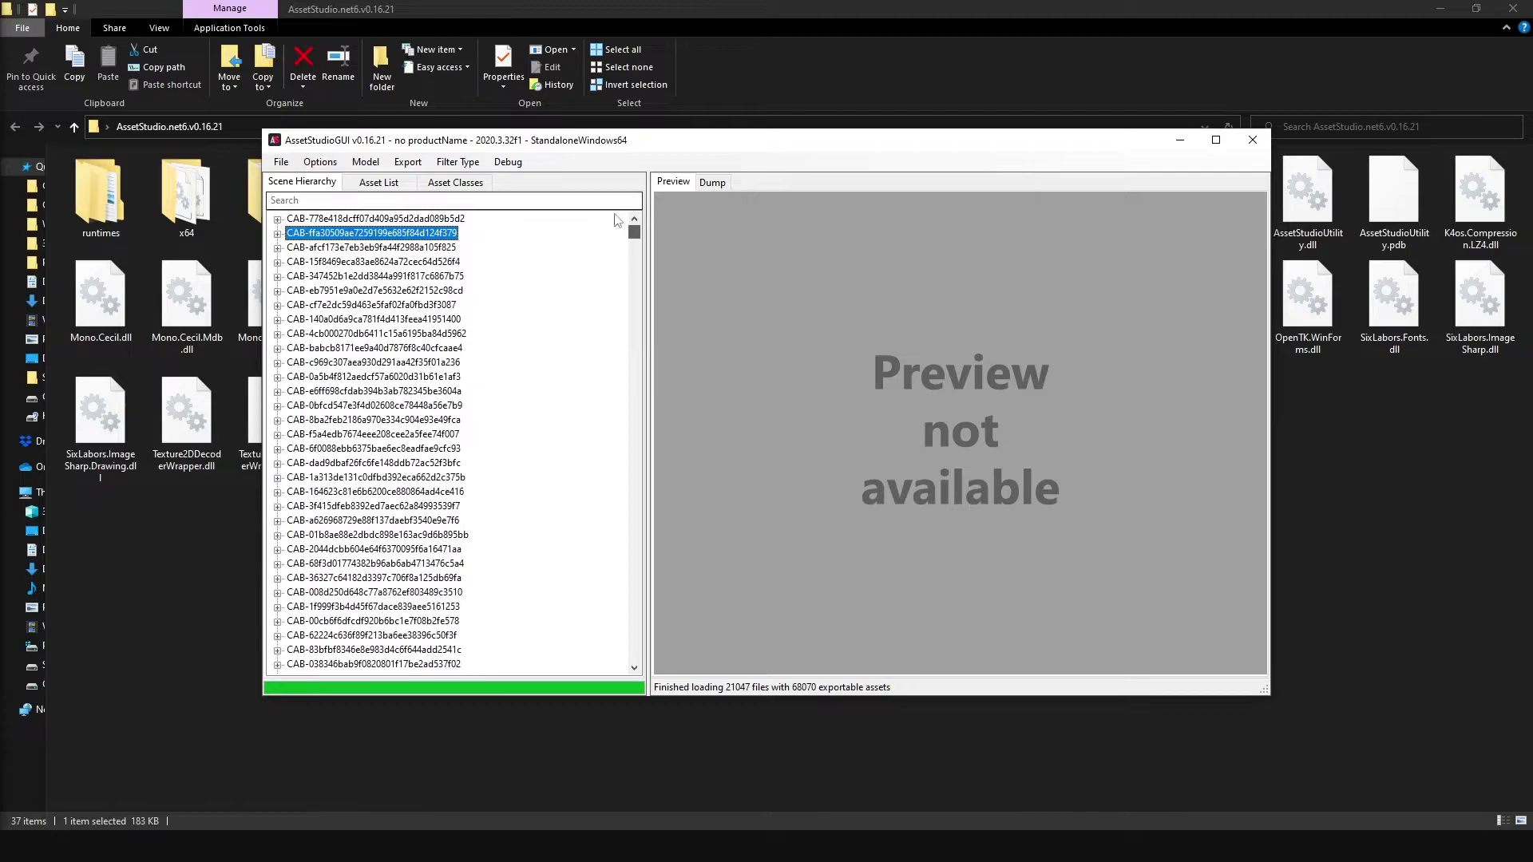
- Show the Asset List, widen the Container column, and preview the P75502 Texture2D
{"action": "left_click", "coordinate": [378, 184]}
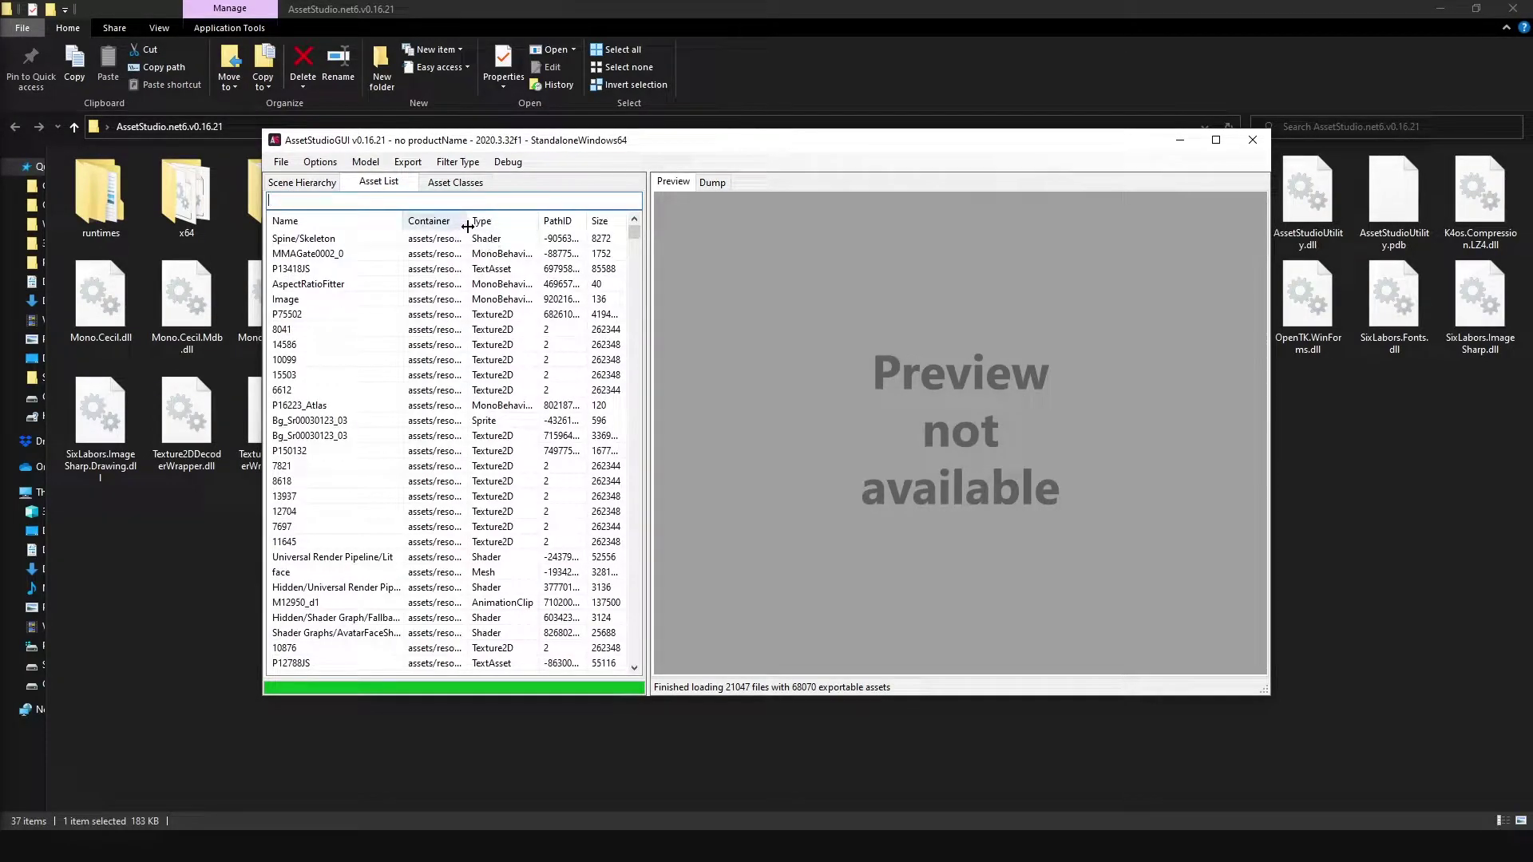
{"action": "mouse_move", "coordinate": [467, 221]}
{"action": "left_mouse_down"}
{"action": "mouse_move", "coordinate": [587, 228]}
{"action": "mouse_move", "coordinate": [471, 229]}
{"action": "mouse_move", "coordinate": [483, 228]}
{"action": "left_mouse_up"}
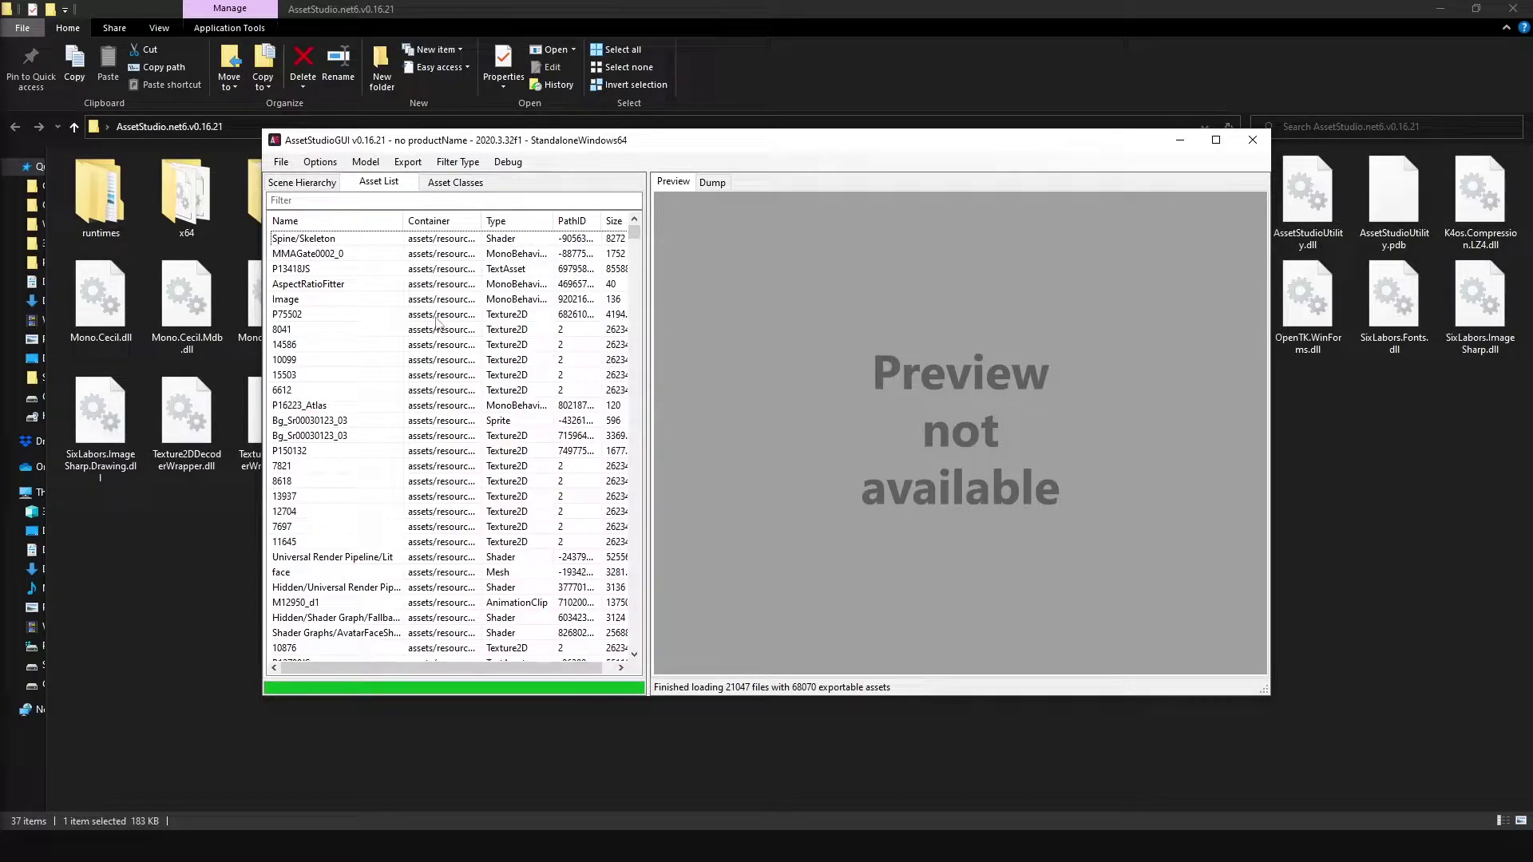
{"action": "left_click", "coordinate": [295, 316]}
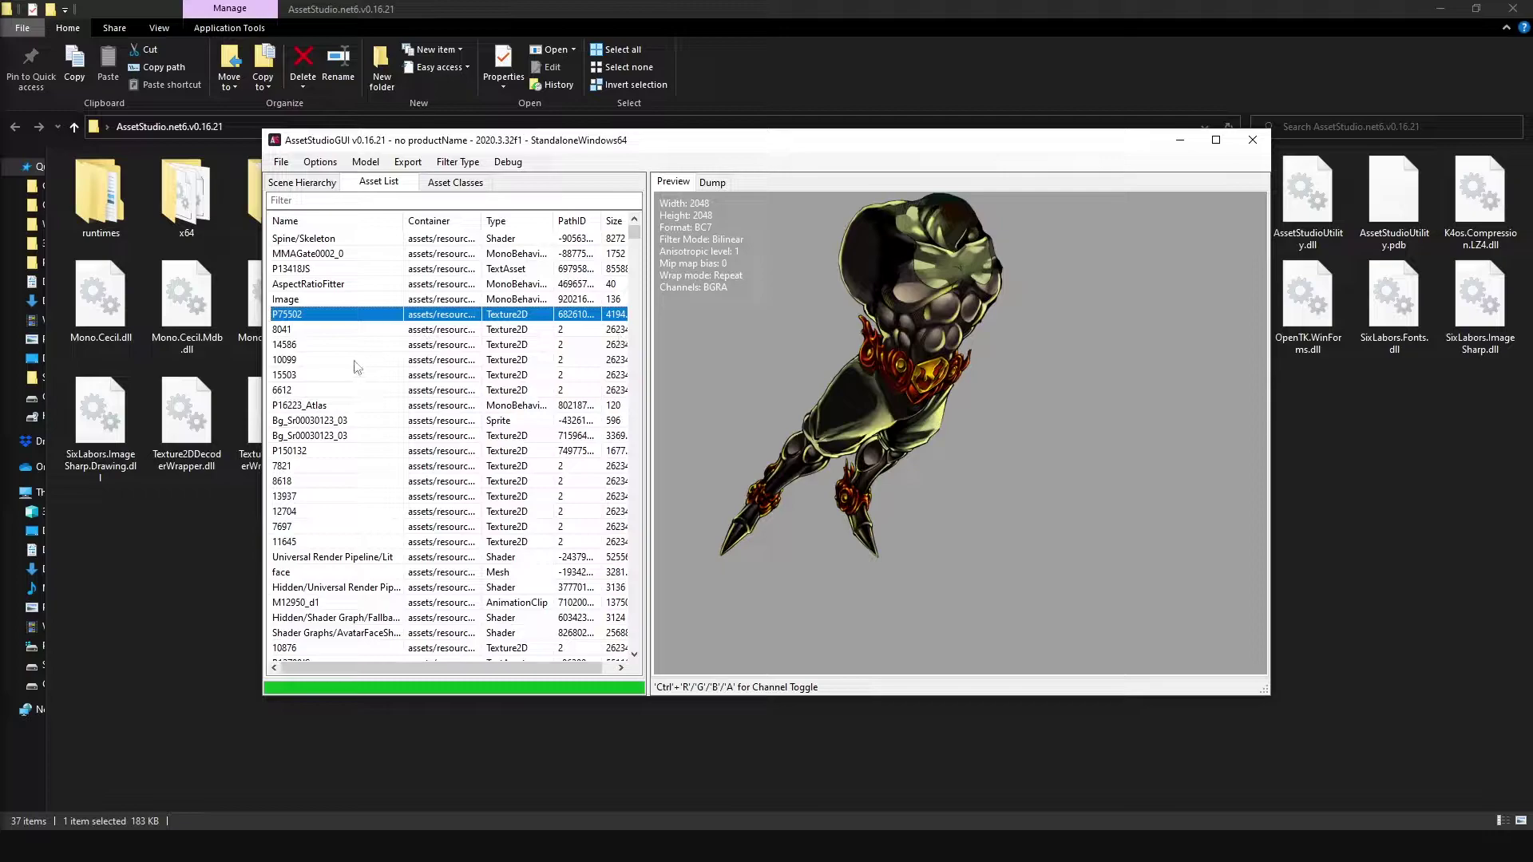
- Preview card art textures 8041, 14586, 10099, 15503 and finally 6612
{"action": "left_click", "coordinate": [309, 330]}
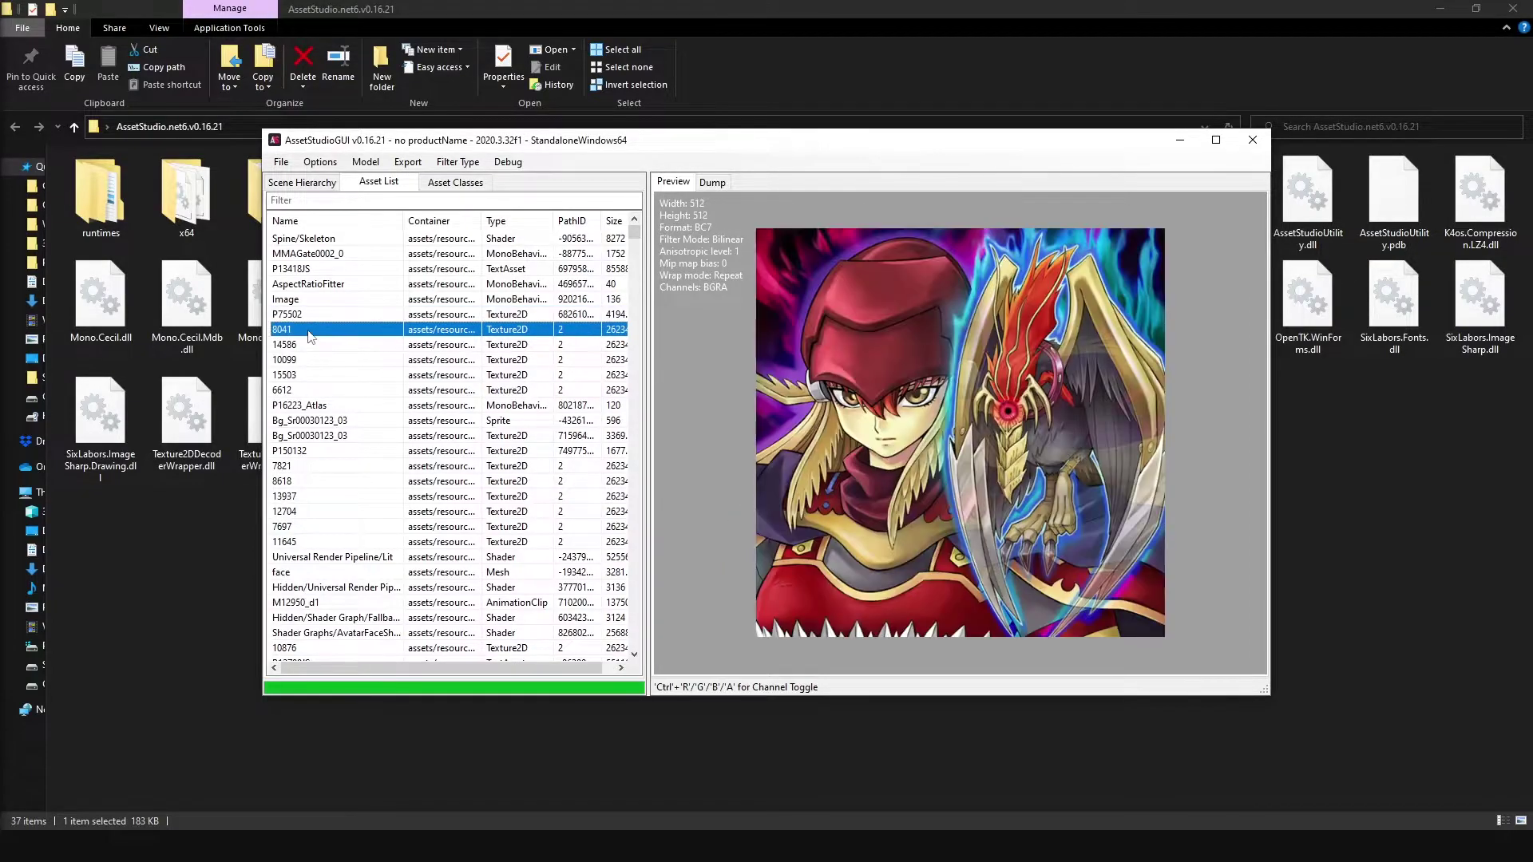
{"action": "left_click", "coordinate": [308, 345]}
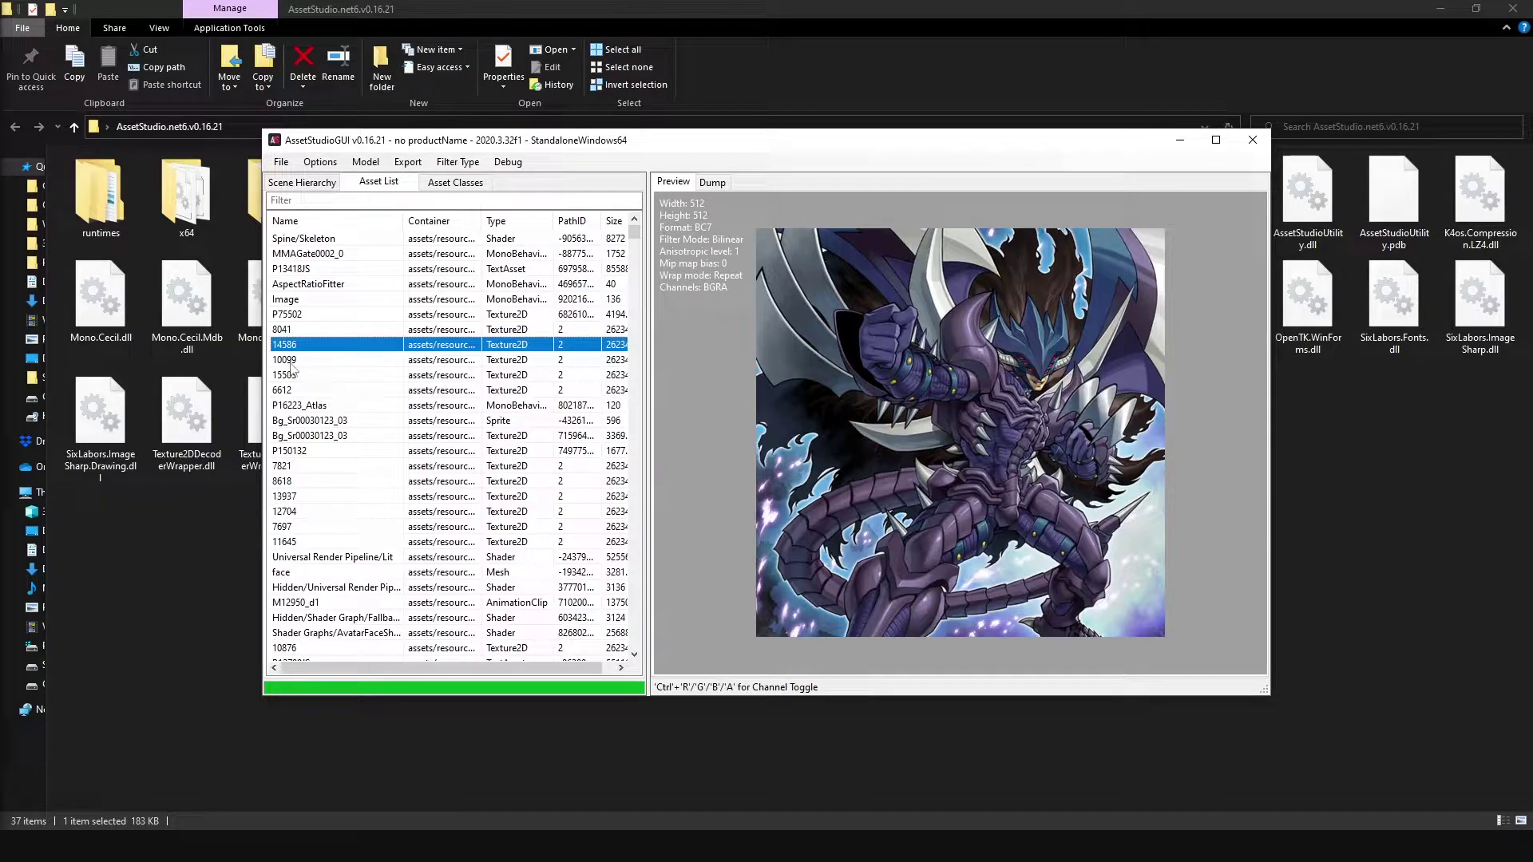
{"action": "left_click", "coordinate": [291, 360]}
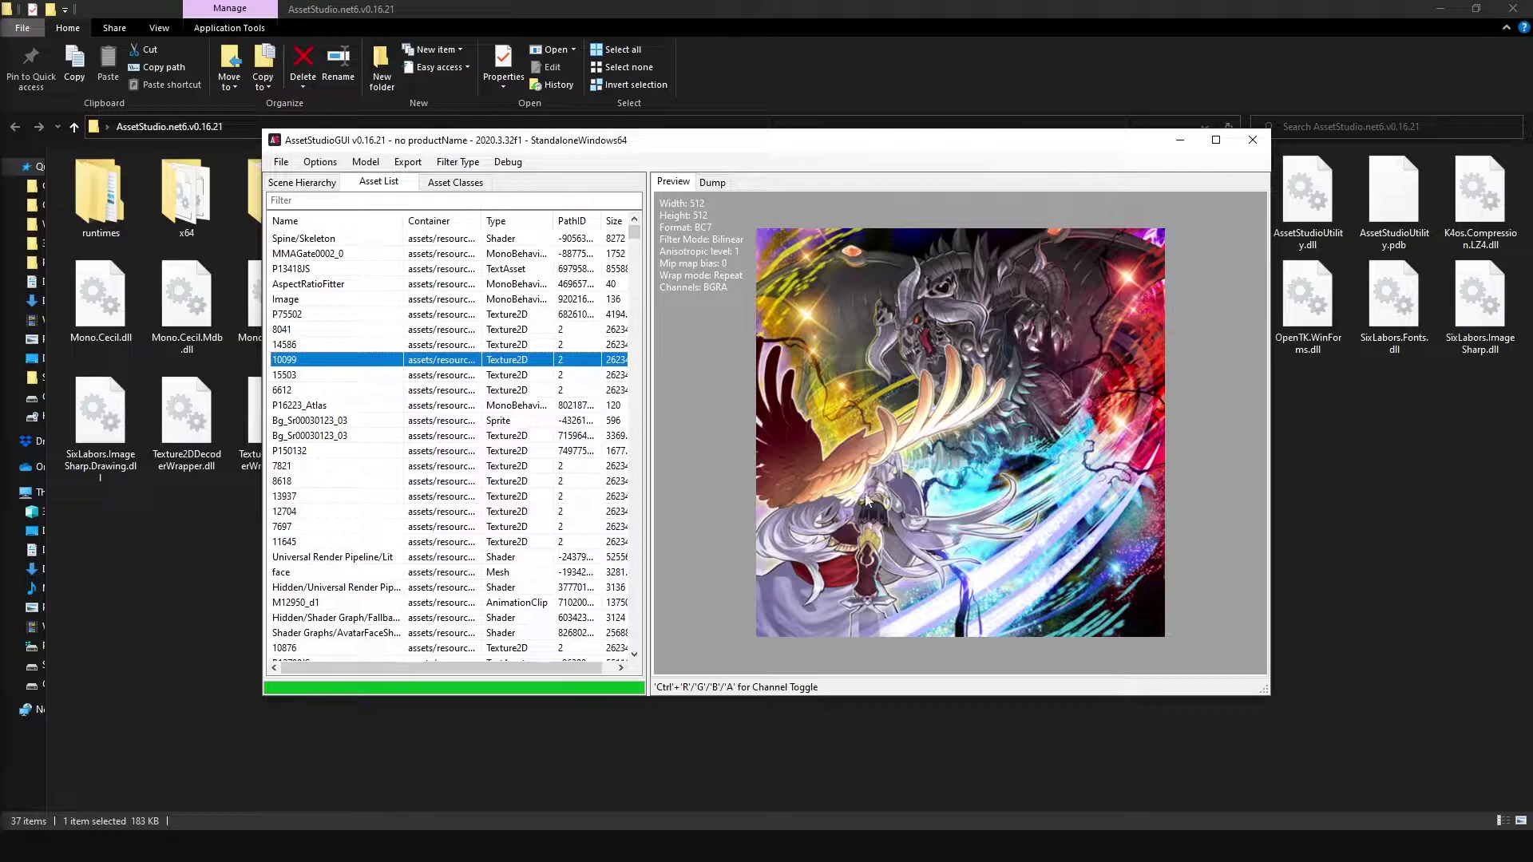
{"action": "left_click", "coordinate": [290, 375]}
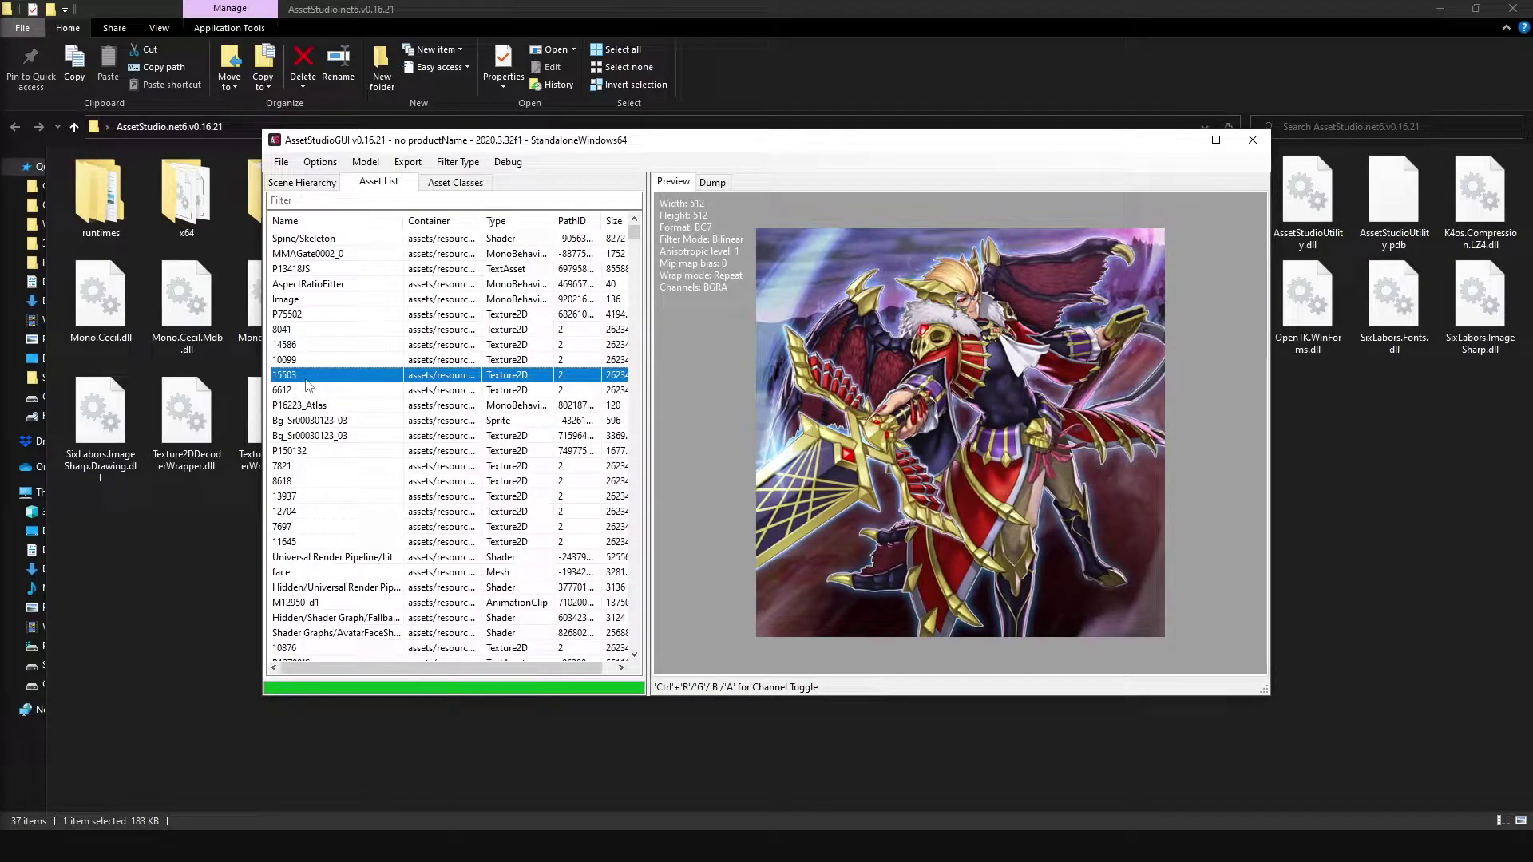
{"action": "left_click", "coordinate": [333, 390]}
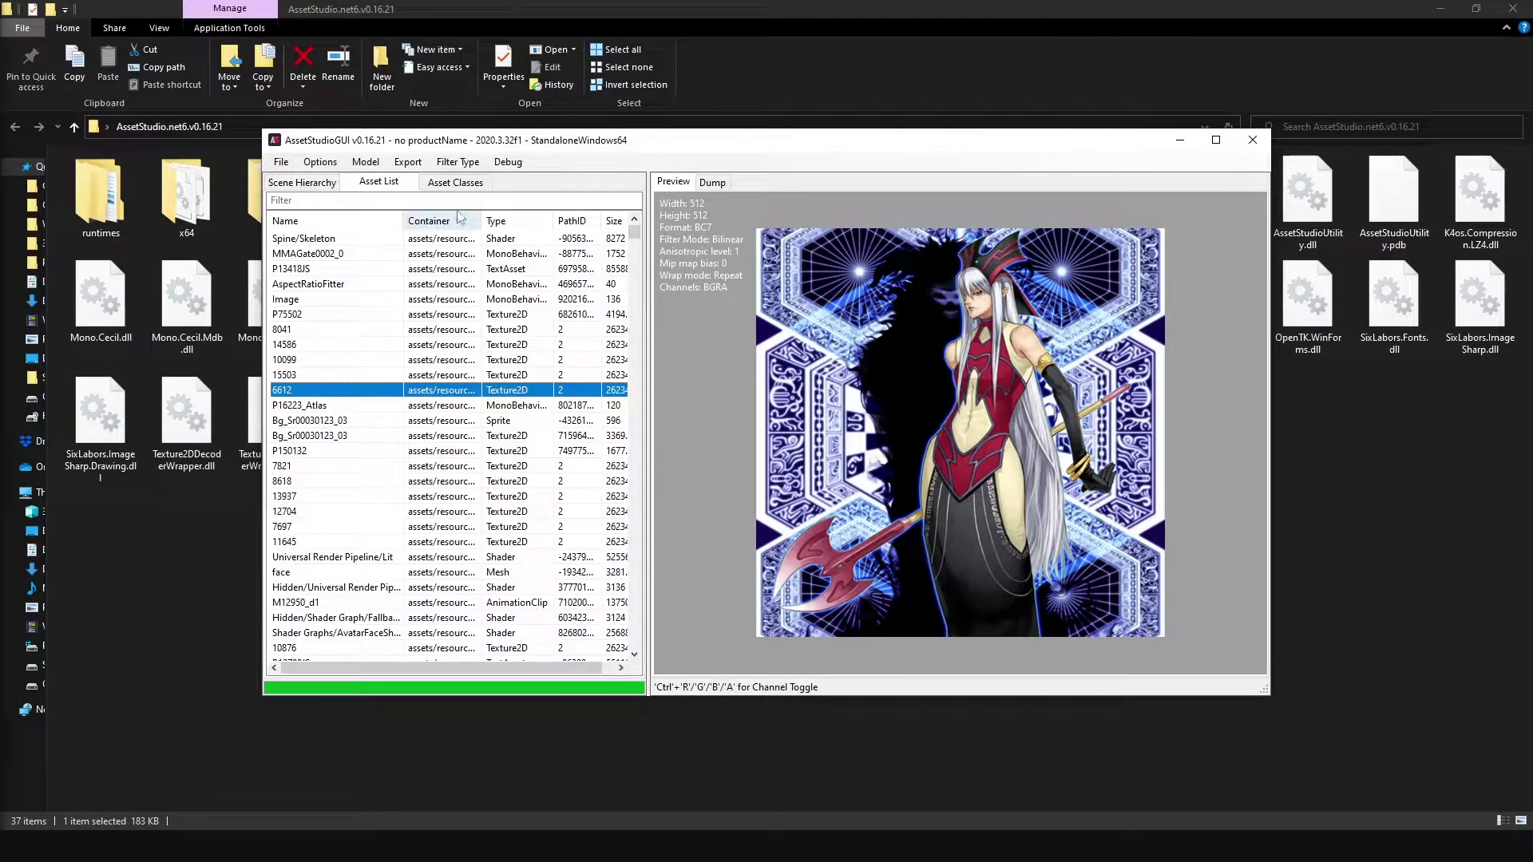
- Maximize AssetStudioGUI, widen the asset list, and sort it by Type
{"action": "left_click", "coordinate": [1214, 138]}
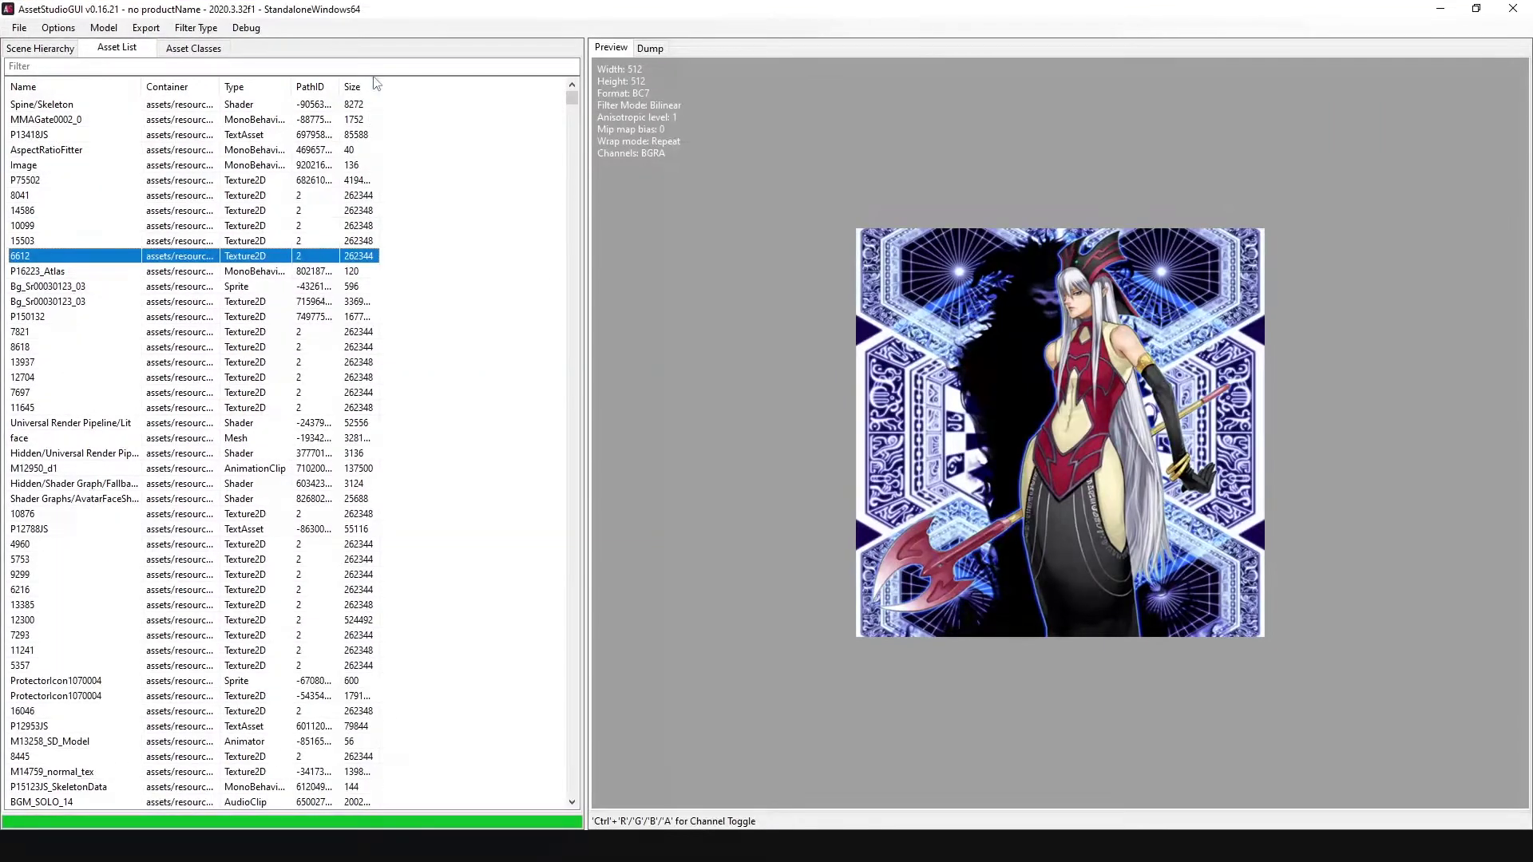
{"action": "left_click_drag", "start_coordinate": [590, 98], "coordinate": [723, 89]}
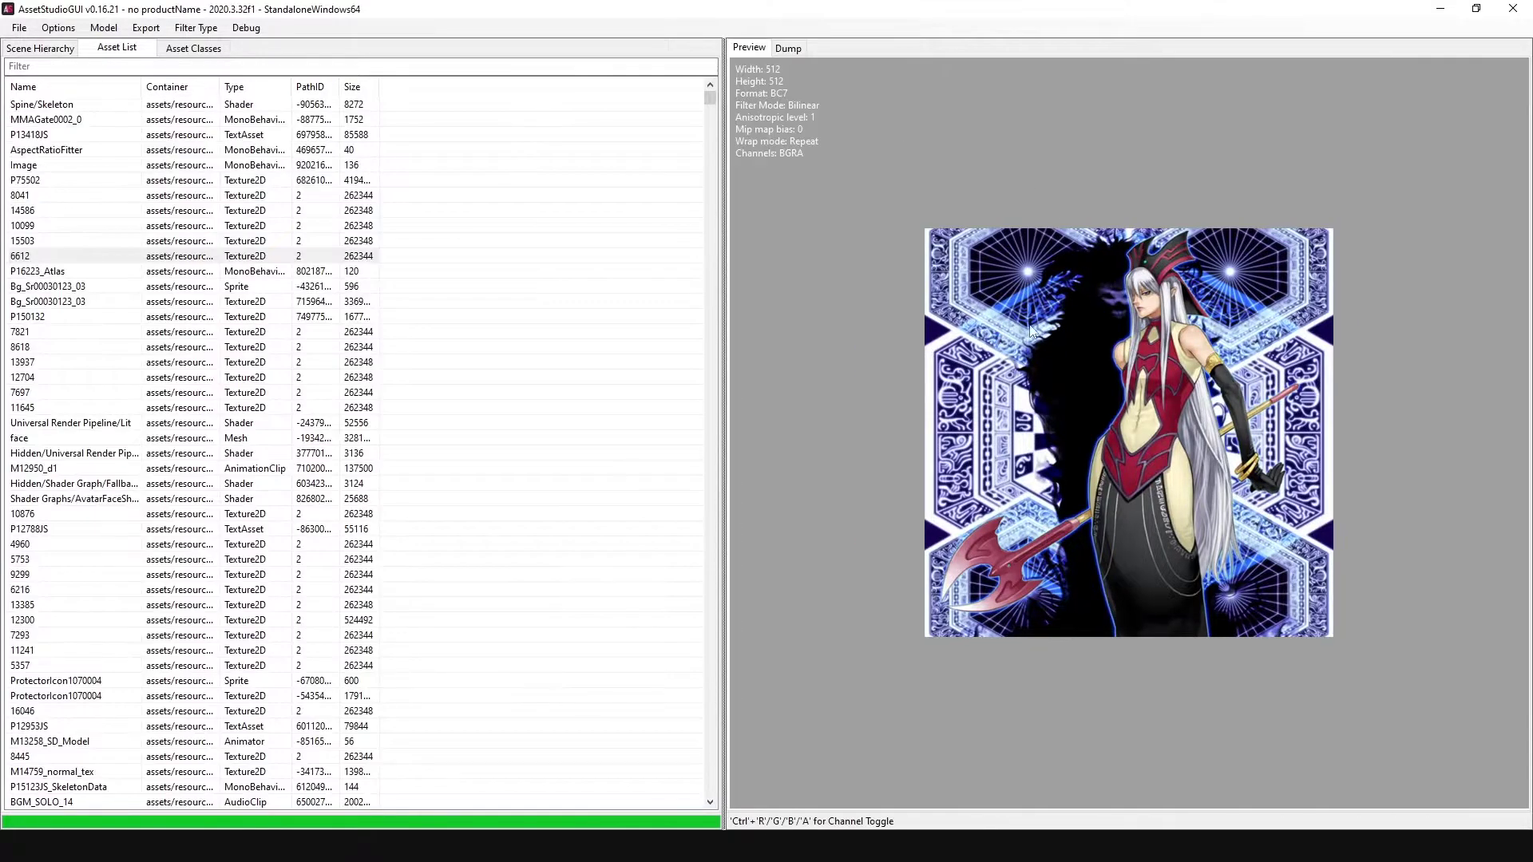
{"action": "left_click", "coordinate": [234, 88]}
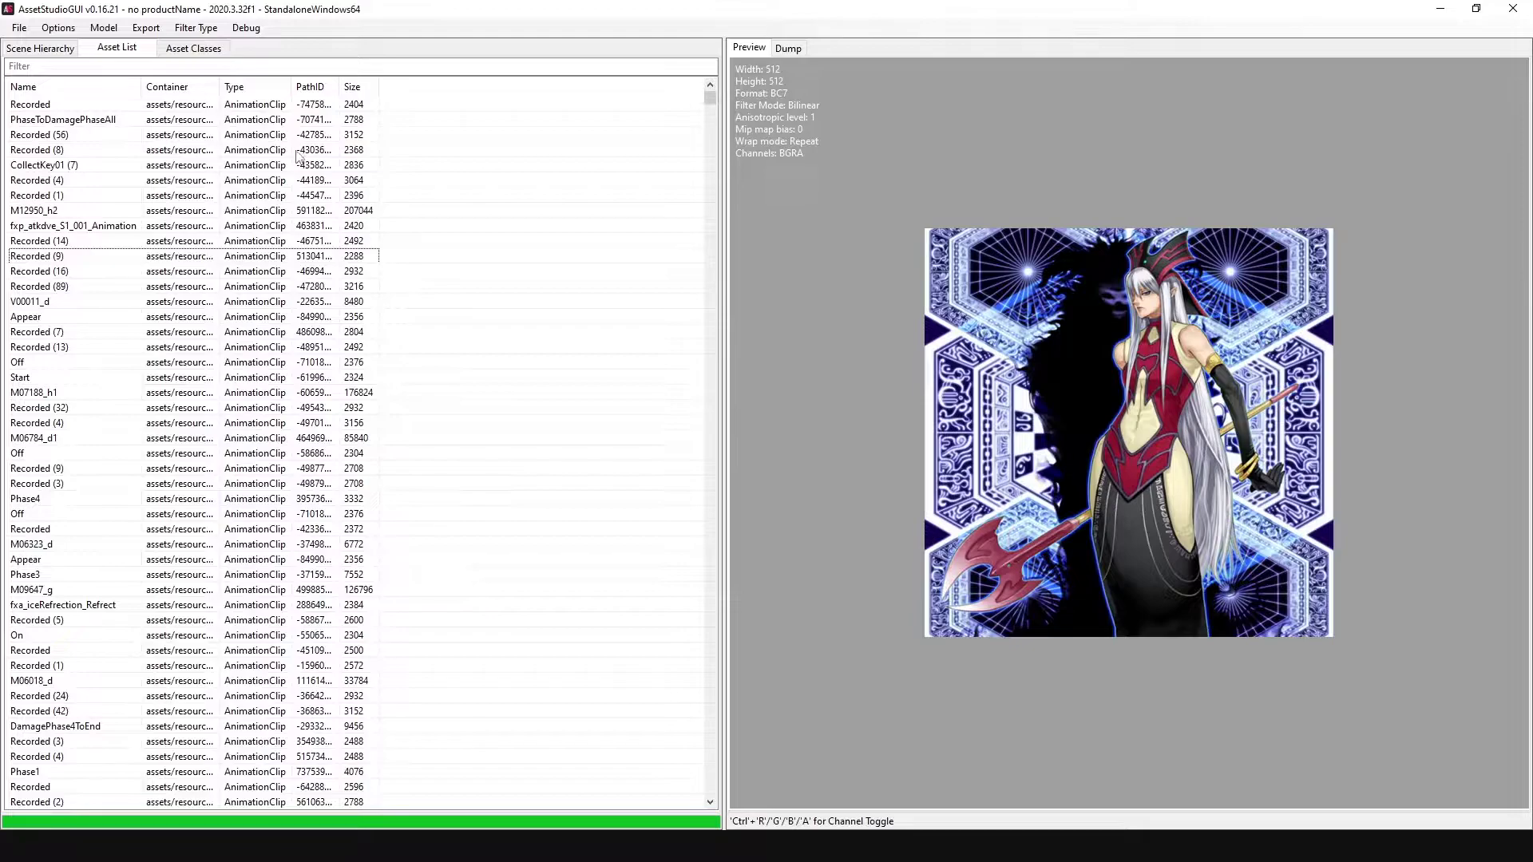
{"action": "scroll", "coordinate": [266, 257], "scroll_direction": "down", "scroll_amount": 15}
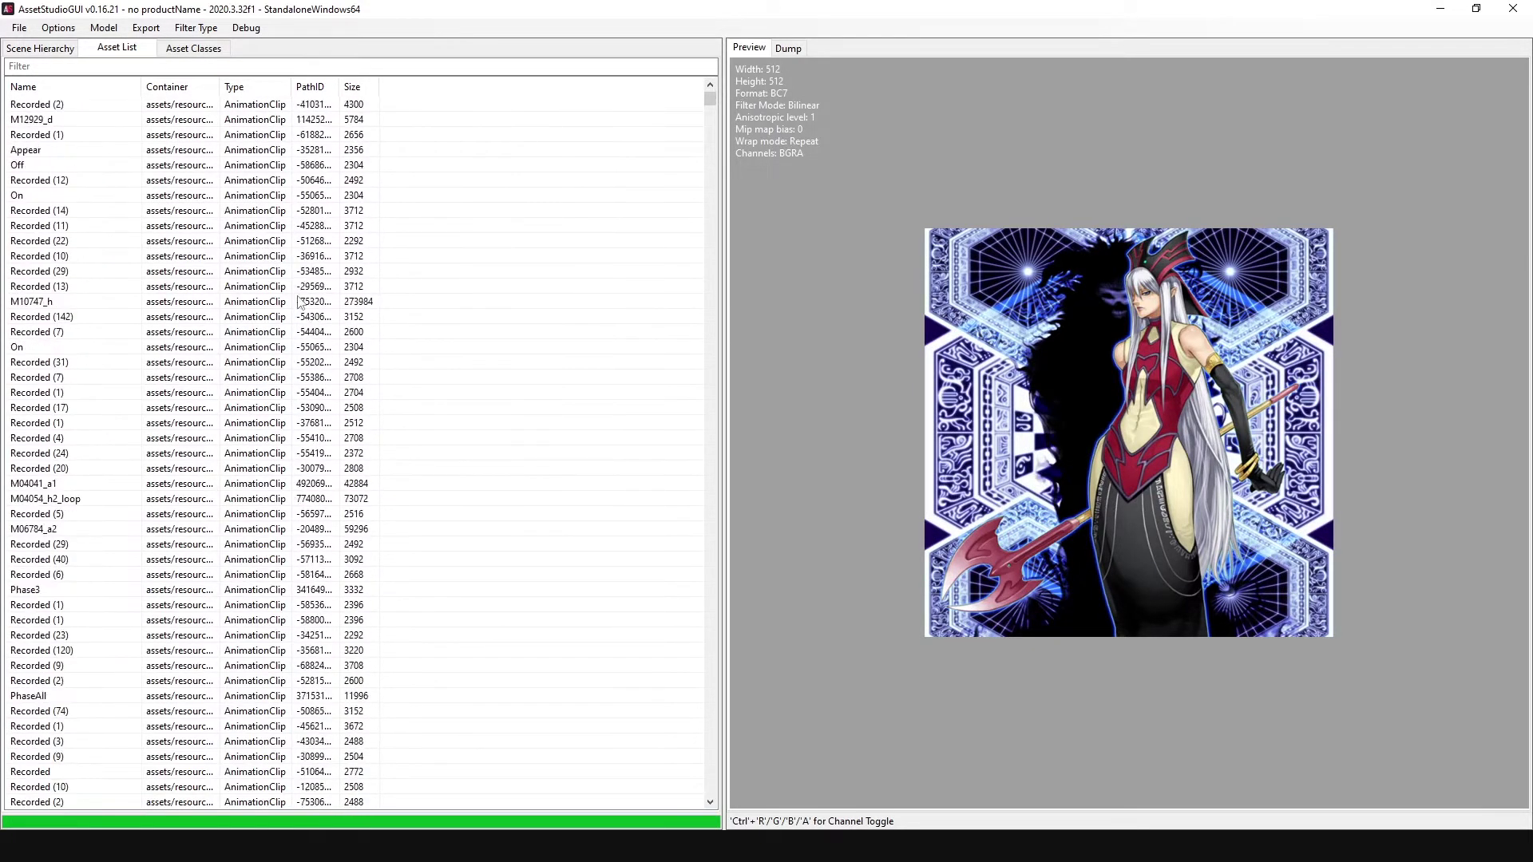
- Try previewing several animation clips, including tap_02_far and Phase4
{"action": "left_click", "coordinate": [240, 348]}
{"action": "left_click", "coordinate": [247, 318]}
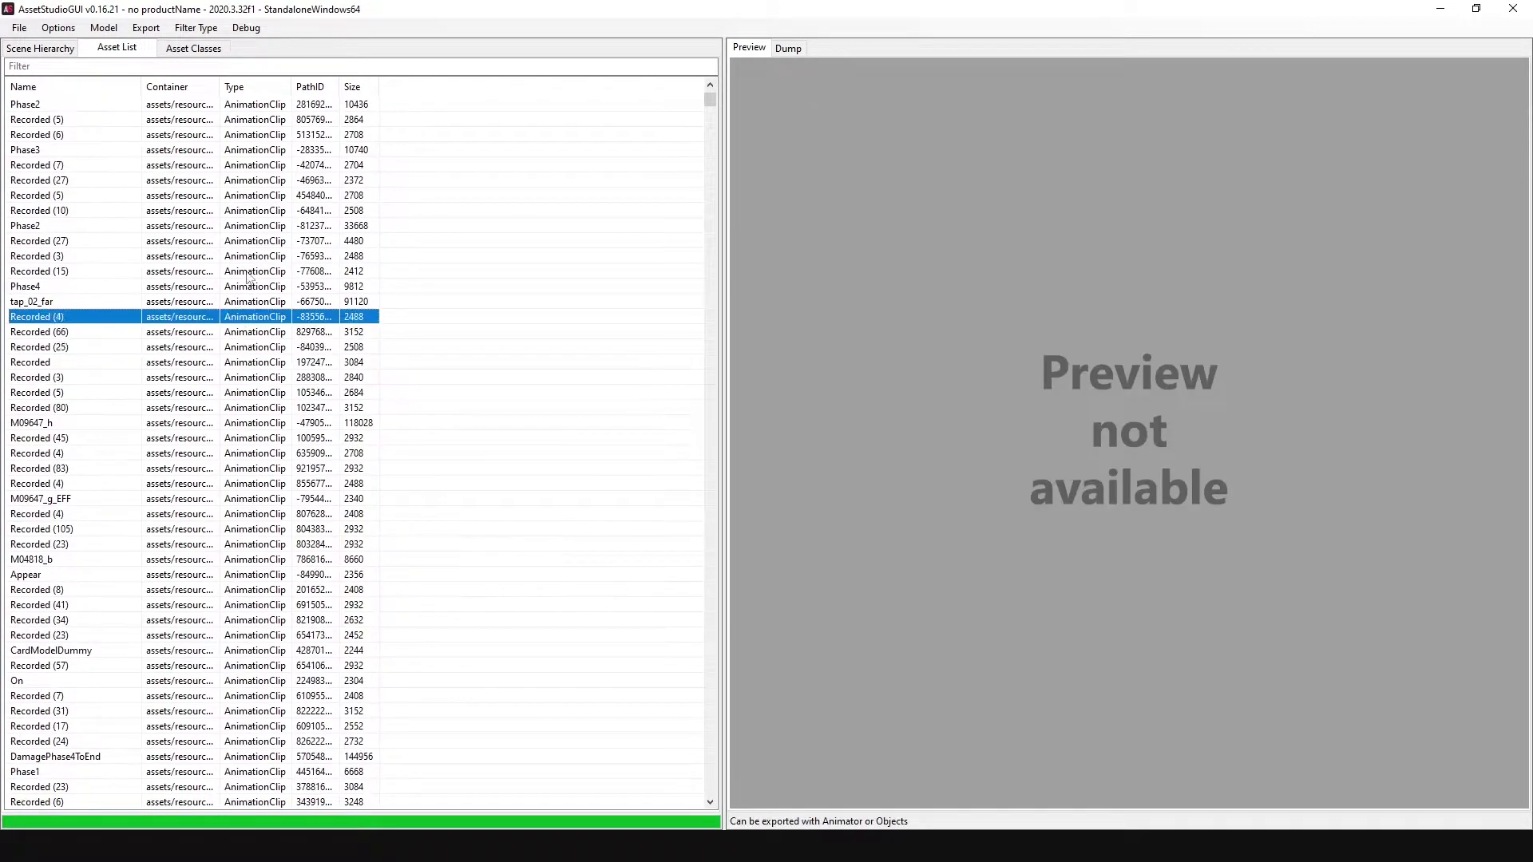
{"action": "left_click", "coordinate": [249, 272]}
{"action": "left_click", "coordinate": [246, 302]}
{"action": "left_click", "coordinate": [247, 286]}
- View the ColorContainerGraphic MonoBehaviour dump, then move down the list toward the sprites
{"action": "scroll", "coordinate": [249, 289], "scroll_direction": "down", "scroll_amount": 15}
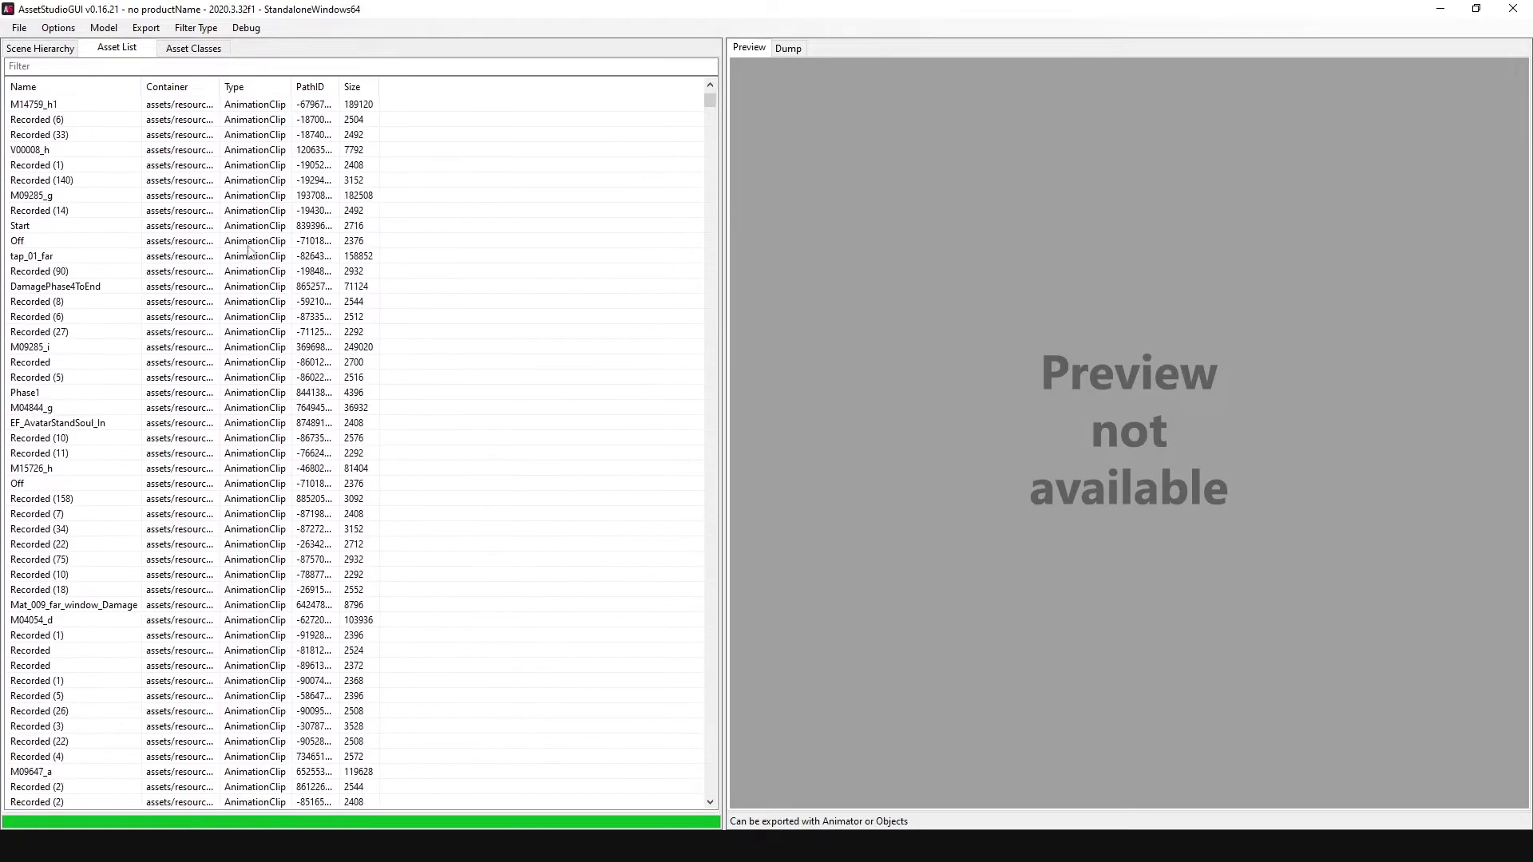
{"action": "left_click_drag", "start_coordinate": [710, 101], "coordinate": [709, 307]}
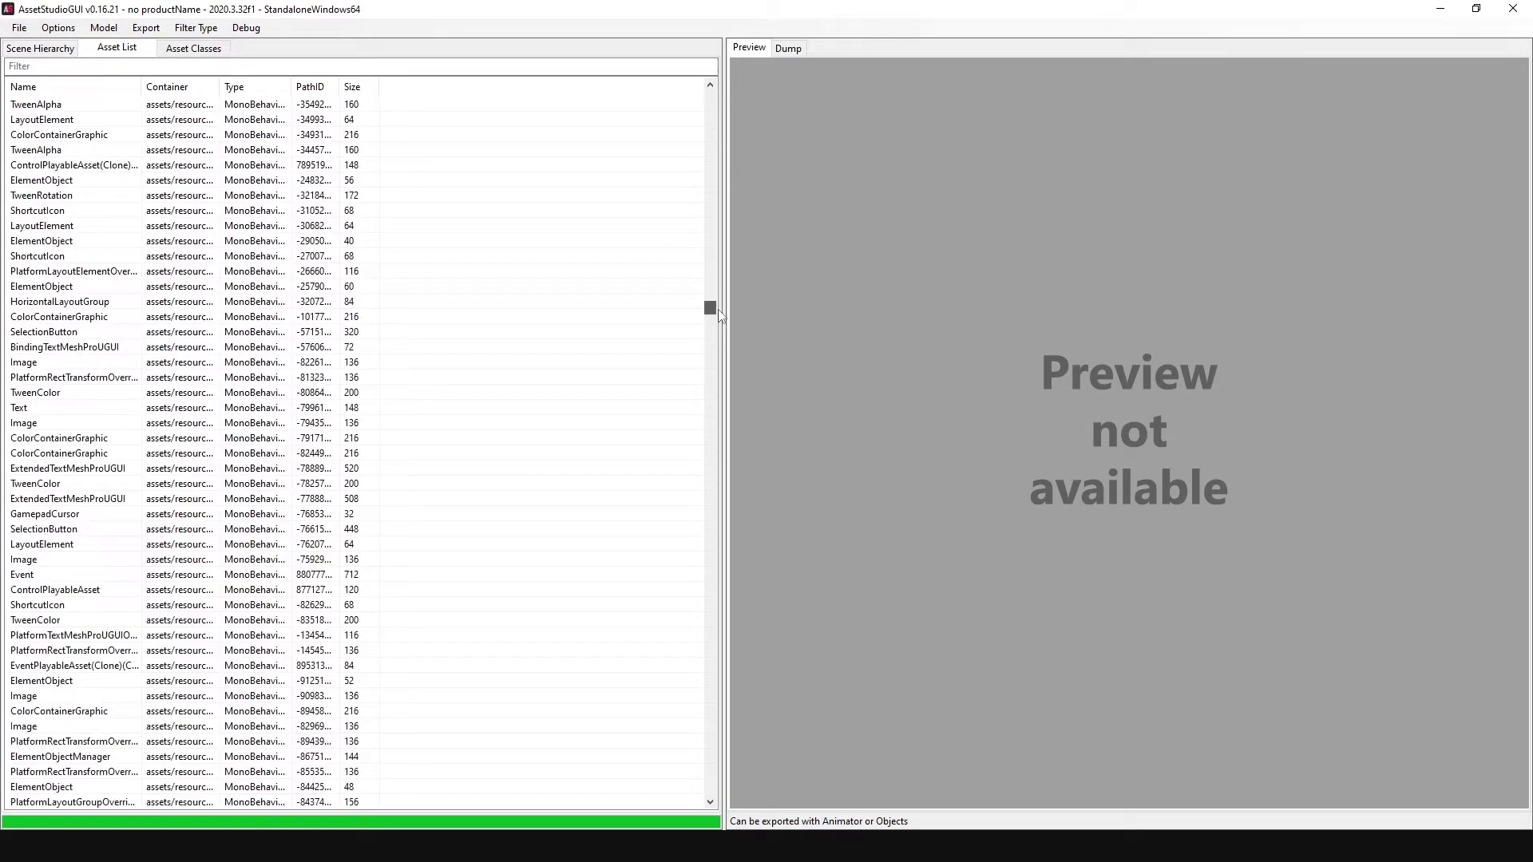
{"action": "left_click", "coordinate": [351, 317]}
{"action": "scroll", "coordinate": [856, 196], "scroll_direction": "down", "scroll_amount": 2}
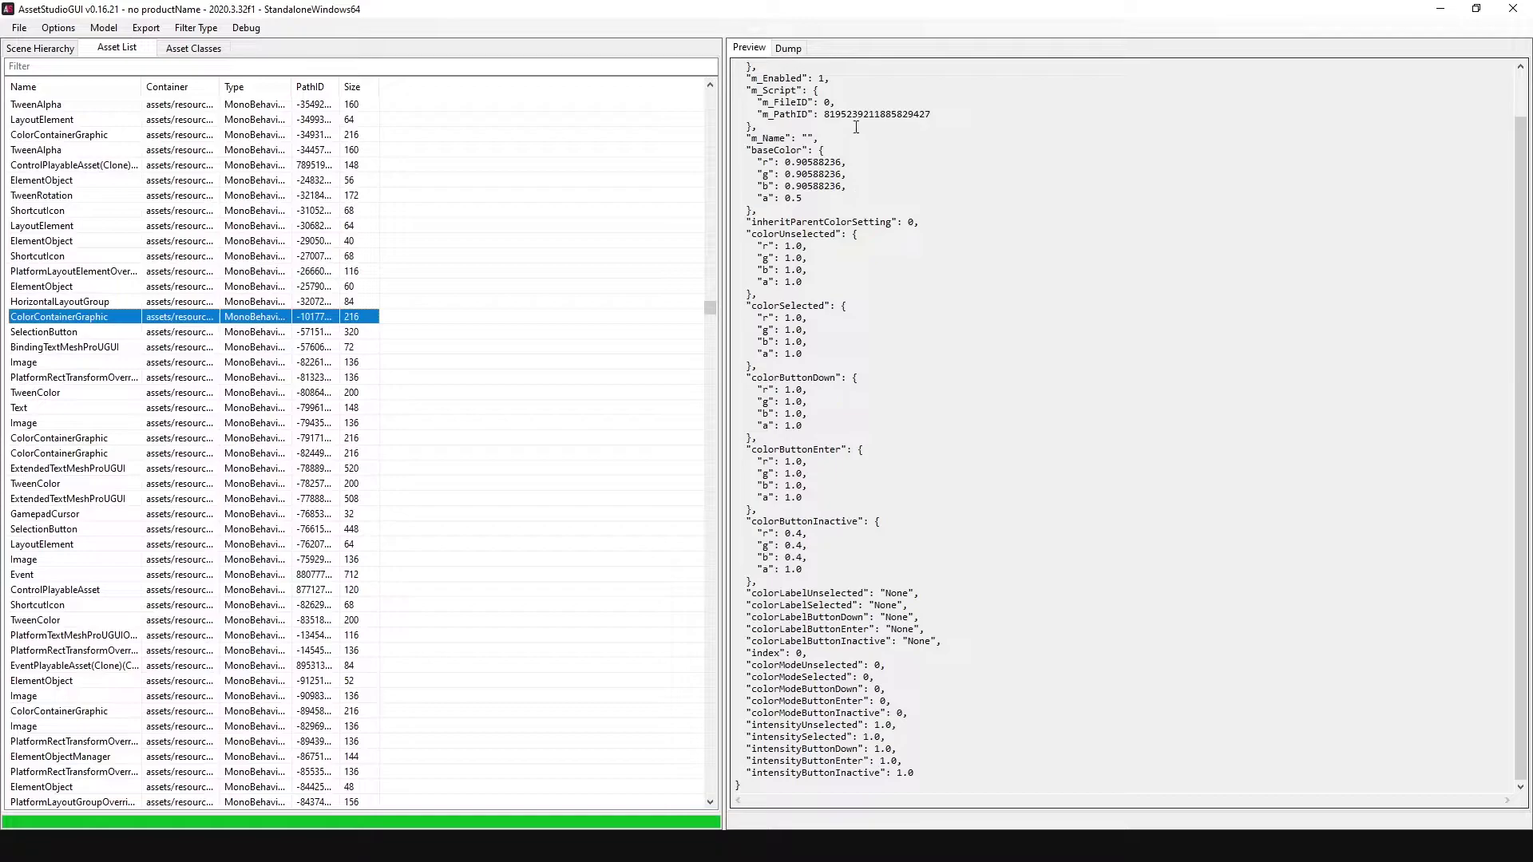
{"action": "scroll", "coordinate": [864, 478], "scroll_direction": "up", "scroll_amount": 2}
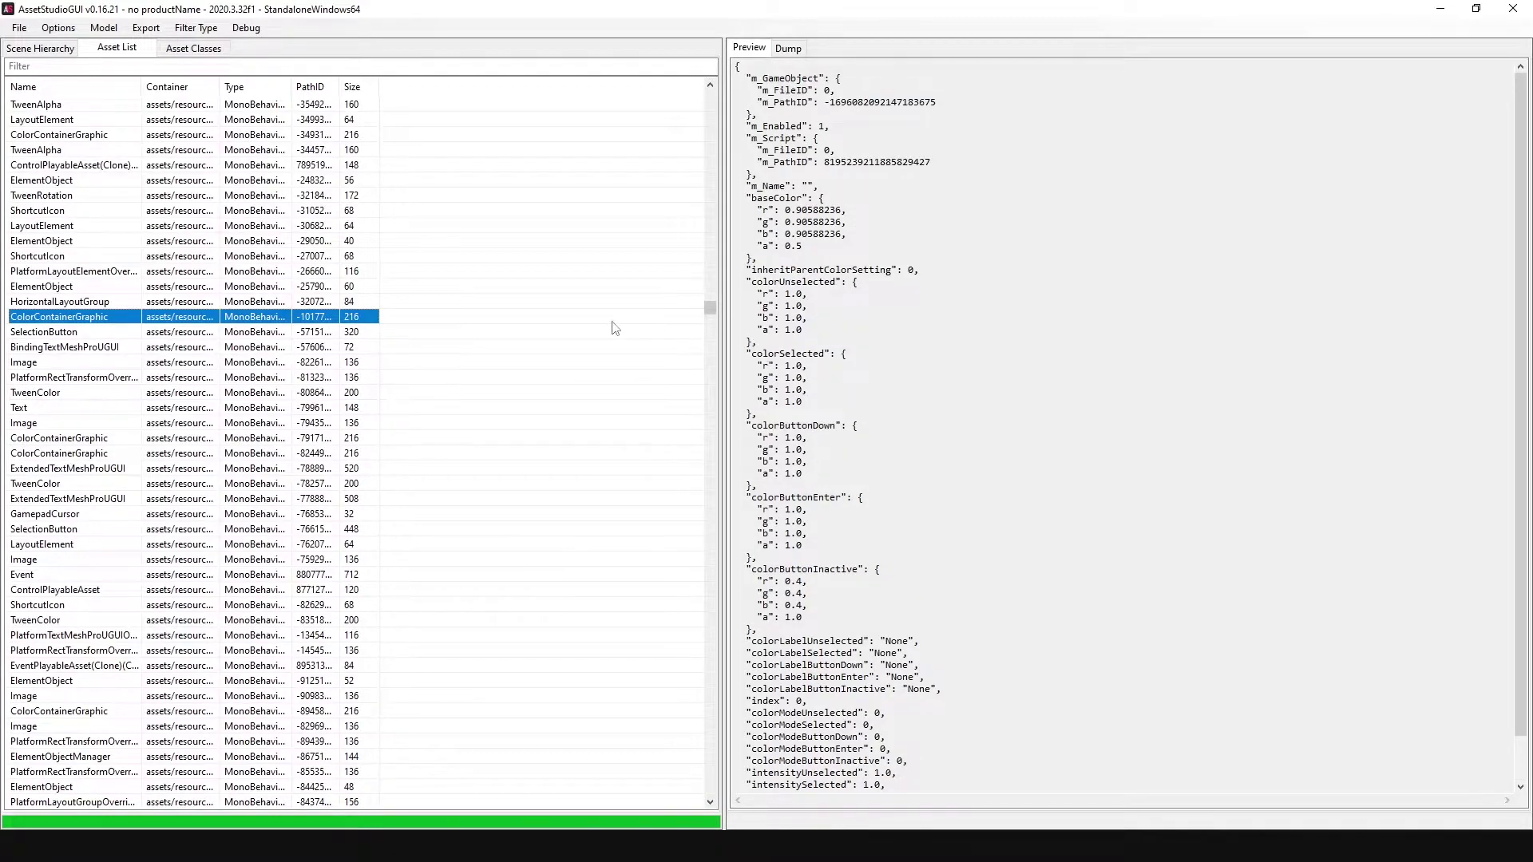
{"action": "left_click_drag", "start_coordinate": [714, 319], "coordinate": [717, 585]}
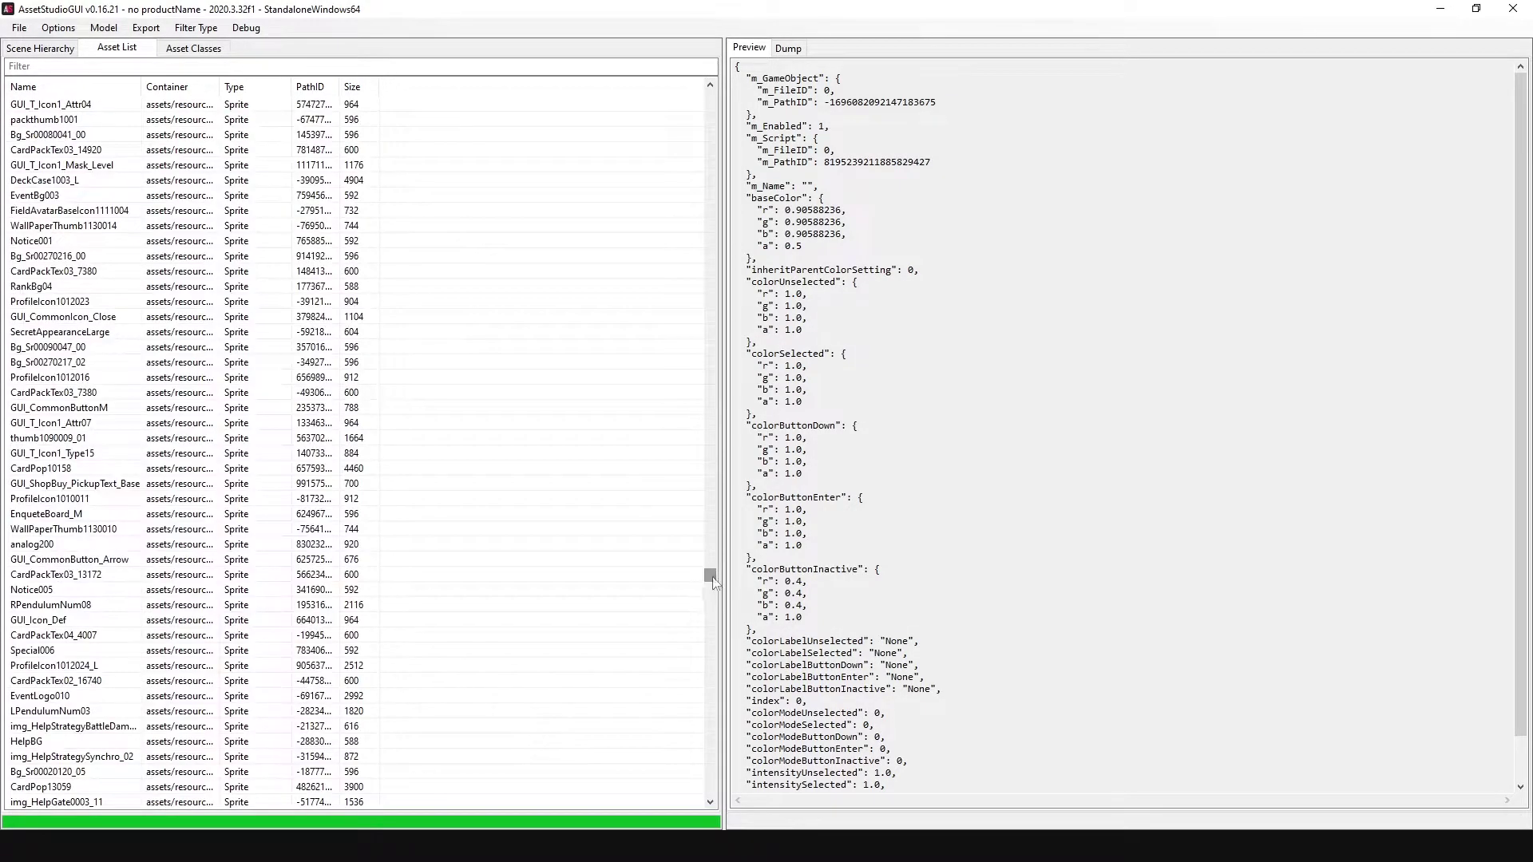
- Preview the Bg_Sr00090047_00 background, the SecretAppearanceLarge banner and the RPendulumNum08 icon
{"action": "left_click", "coordinate": [229, 352]}
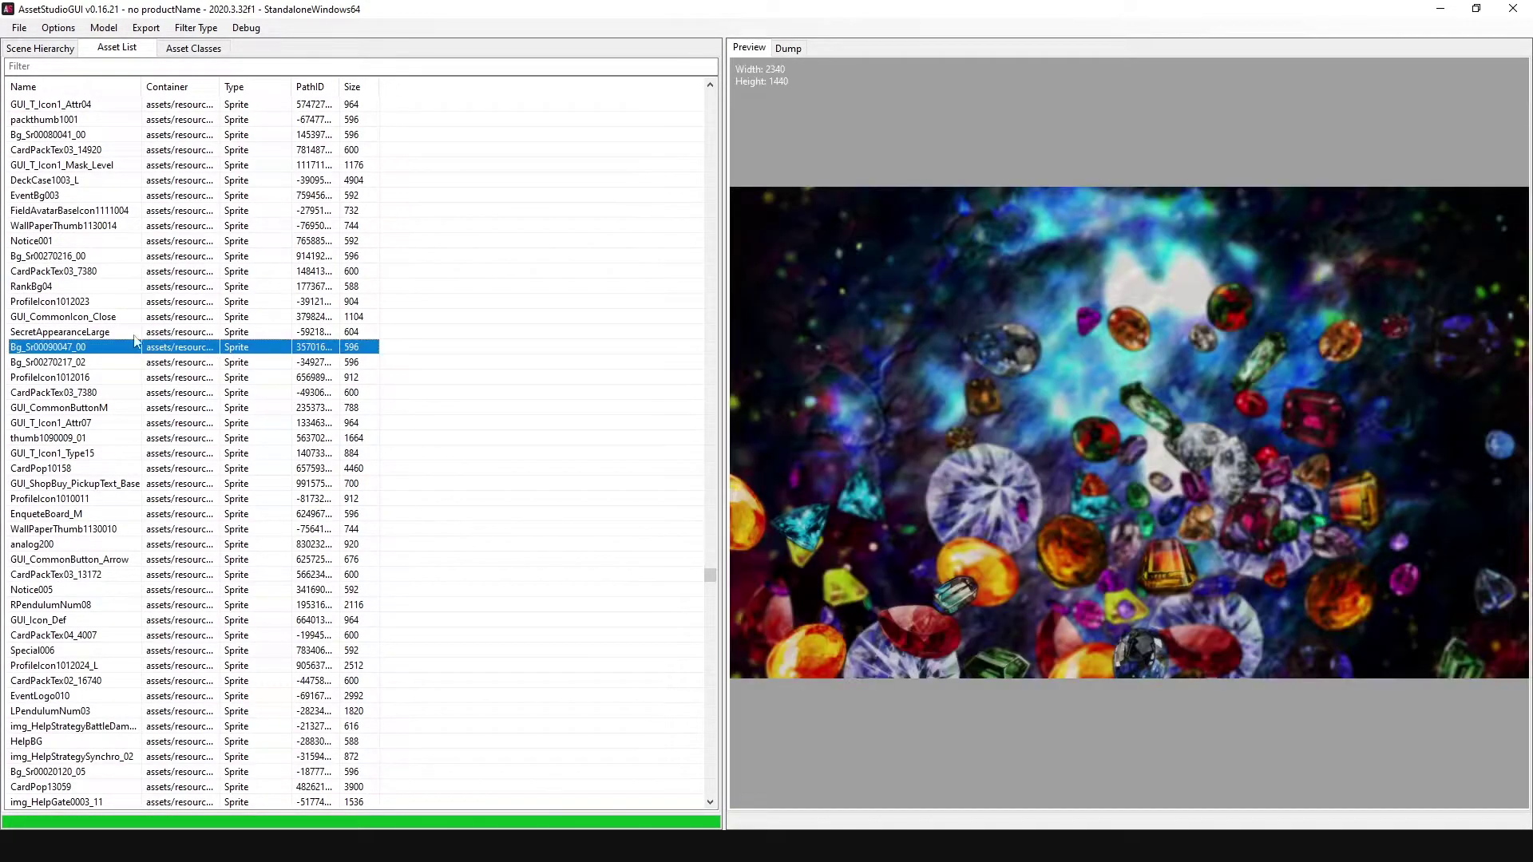
{"action": "left_click", "coordinate": [108, 334]}
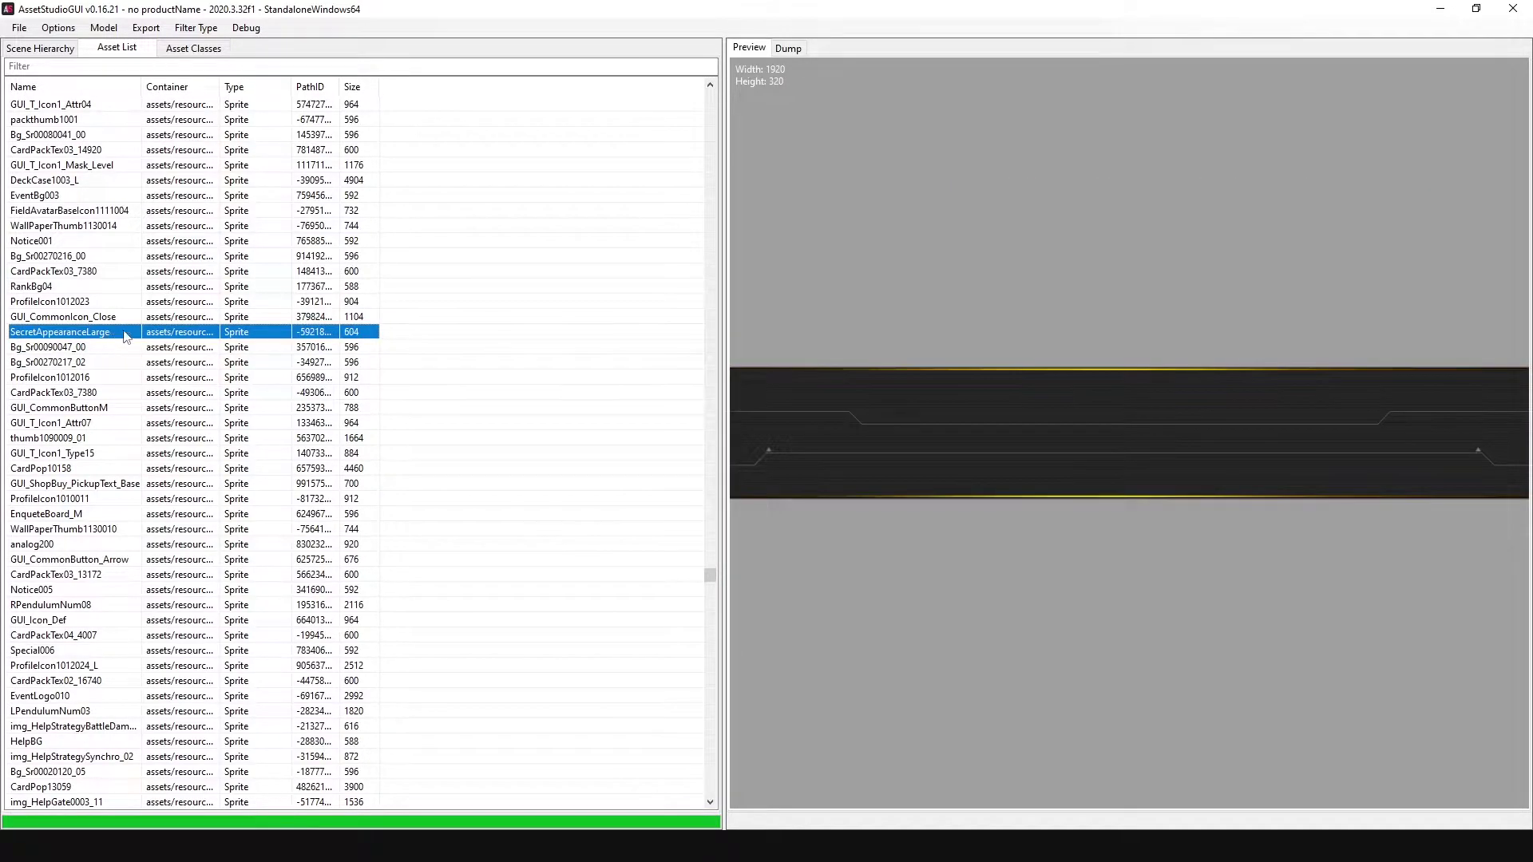
{"action": "left_click", "coordinate": [217, 423]}
{"action": "left_click", "coordinate": [219, 484]}
{"action": "left_click", "coordinate": [222, 544]}
{"action": "left_click", "coordinate": [230, 604]}
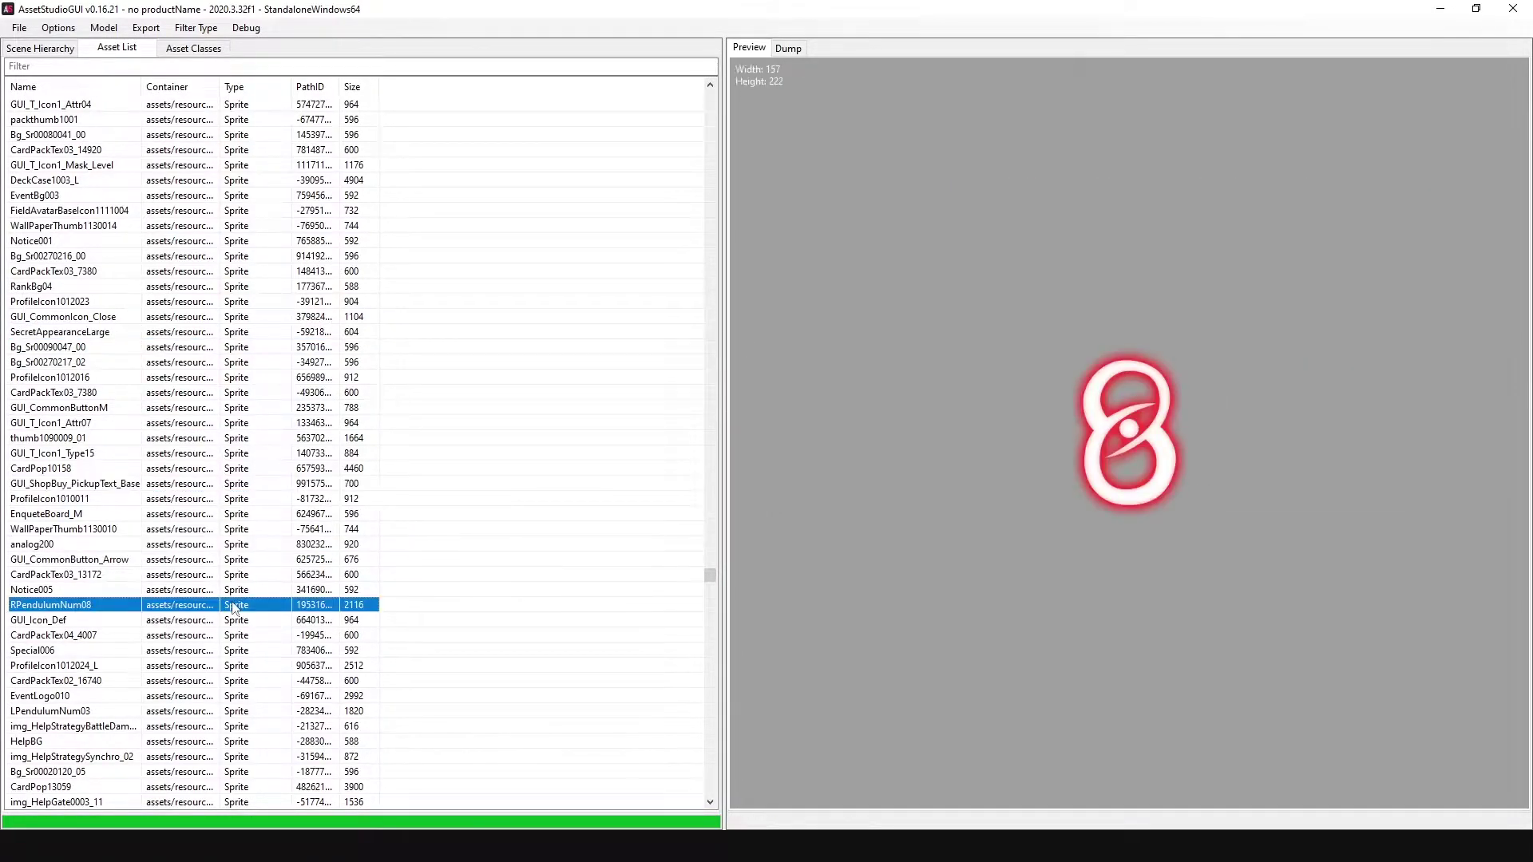
- Preview EventLogo010, ProfileIcon1012024_L, CardPackTex02_16740 and the Special006 lightning banner
{"action": "scroll", "coordinate": [276, 528], "scroll_direction": "down", "scroll_amount": 4}
{"action": "scroll", "coordinate": [281, 528], "scroll_direction": "up", "scroll_amount": 3}
{"action": "left_click", "coordinate": [275, 529]}
{"action": "left_click", "coordinate": [249, 590]}
{"action": "left_click", "coordinate": [240, 559]}
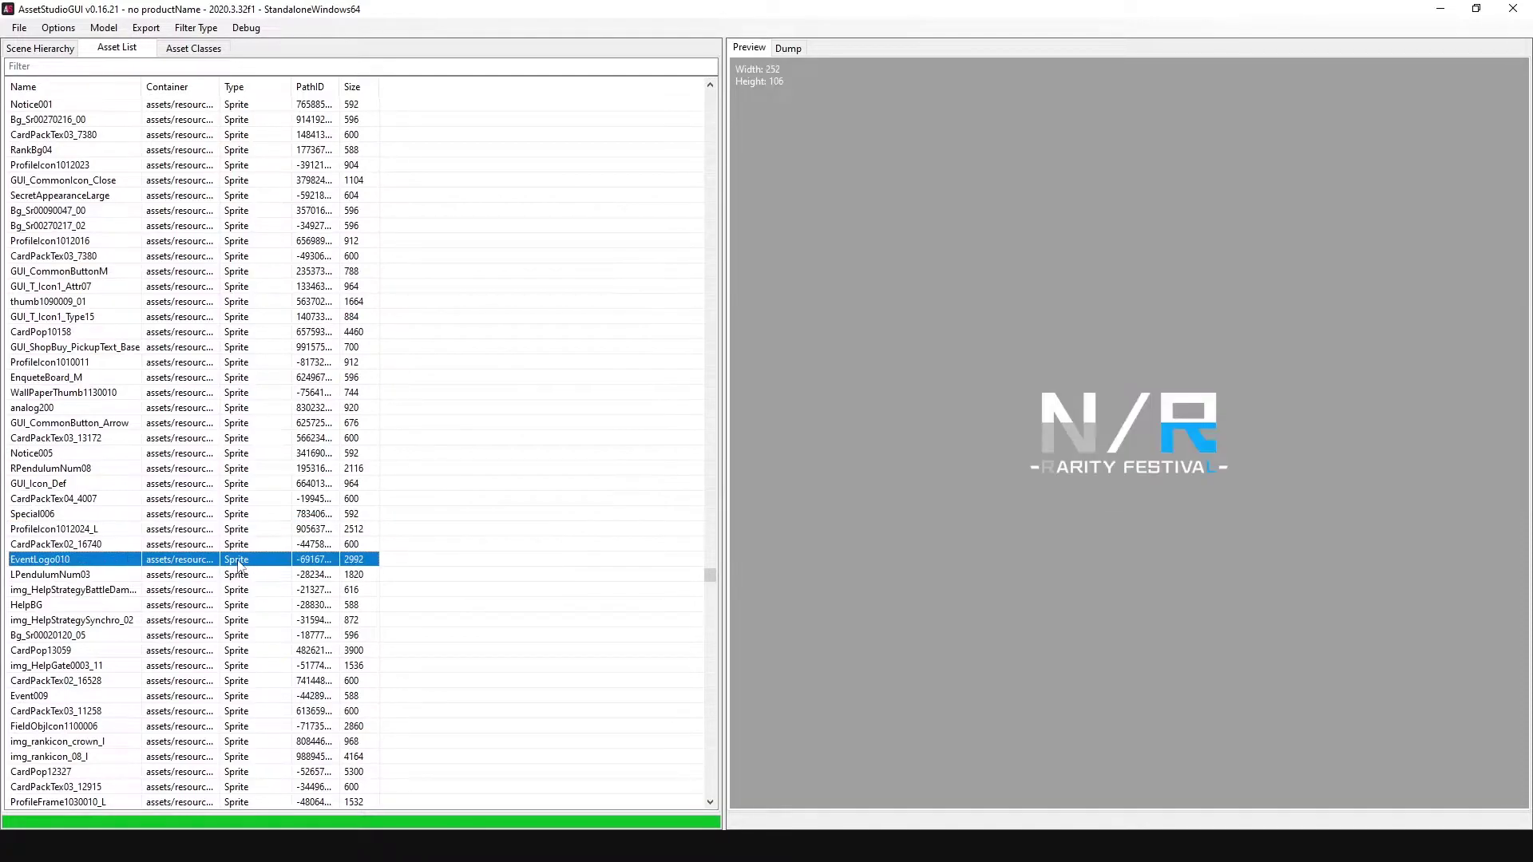
{"action": "left_click", "coordinate": [229, 529]}
{"action": "left_click", "coordinate": [231, 546]}
{"action": "left_click", "coordinate": [227, 531]}
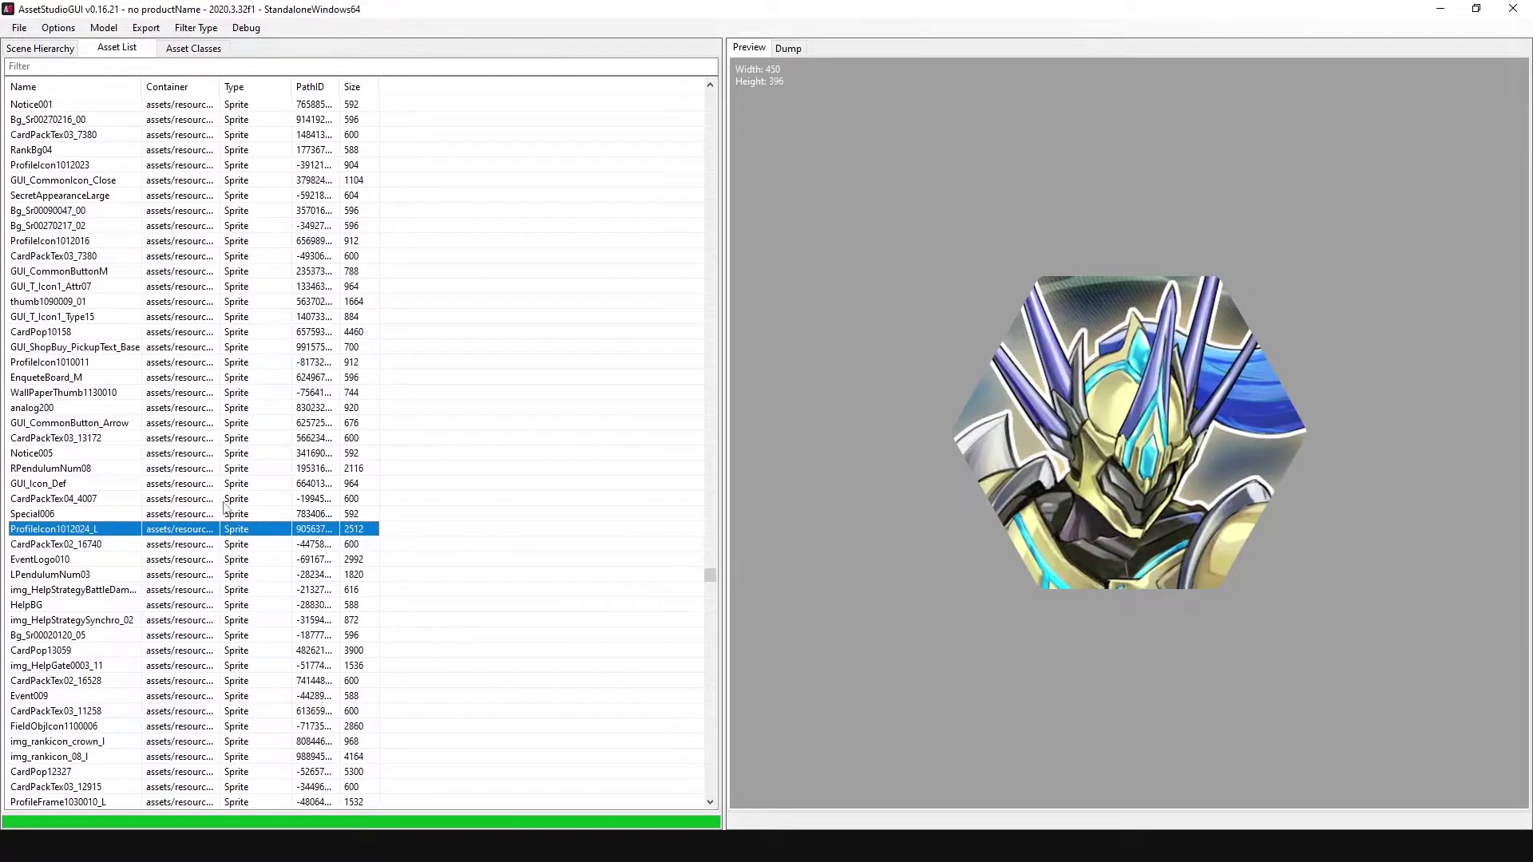
{"action": "left_click", "coordinate": [240, 514]}
- Preview CardPop13418, GUI_T_Icon1_Limit01, CardPackTex03_9761, GUI_Icon_Rarity0 and GUI_CommonButtonTab sprites
{"action": "scroll", "coordinate": [239, 514], "scroll_direction": "down", "scroll_amount": 10}
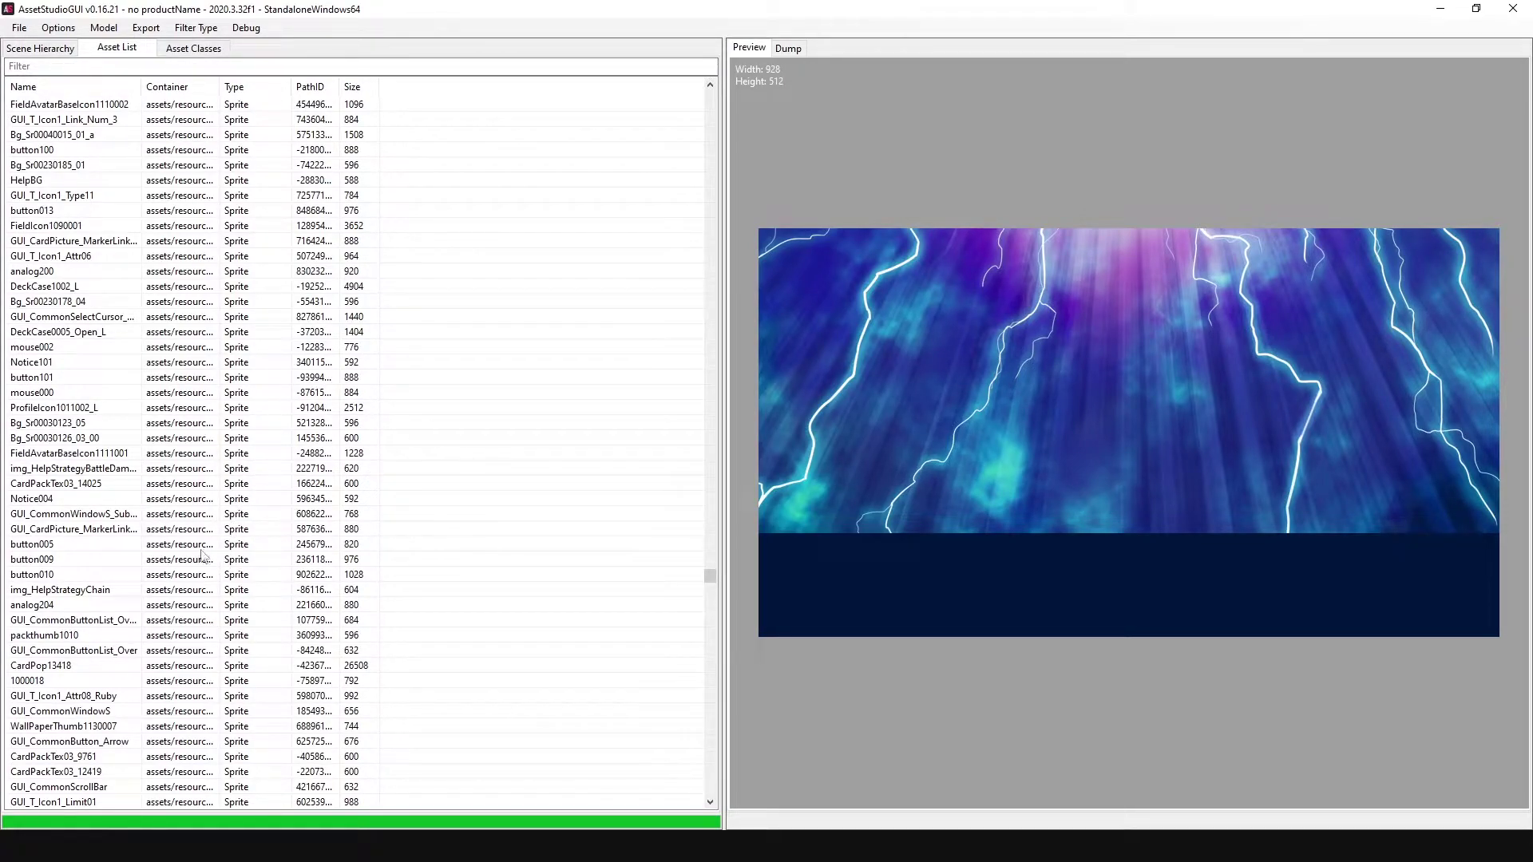
{"action": "left_click", "coordinate": [307, 667]}
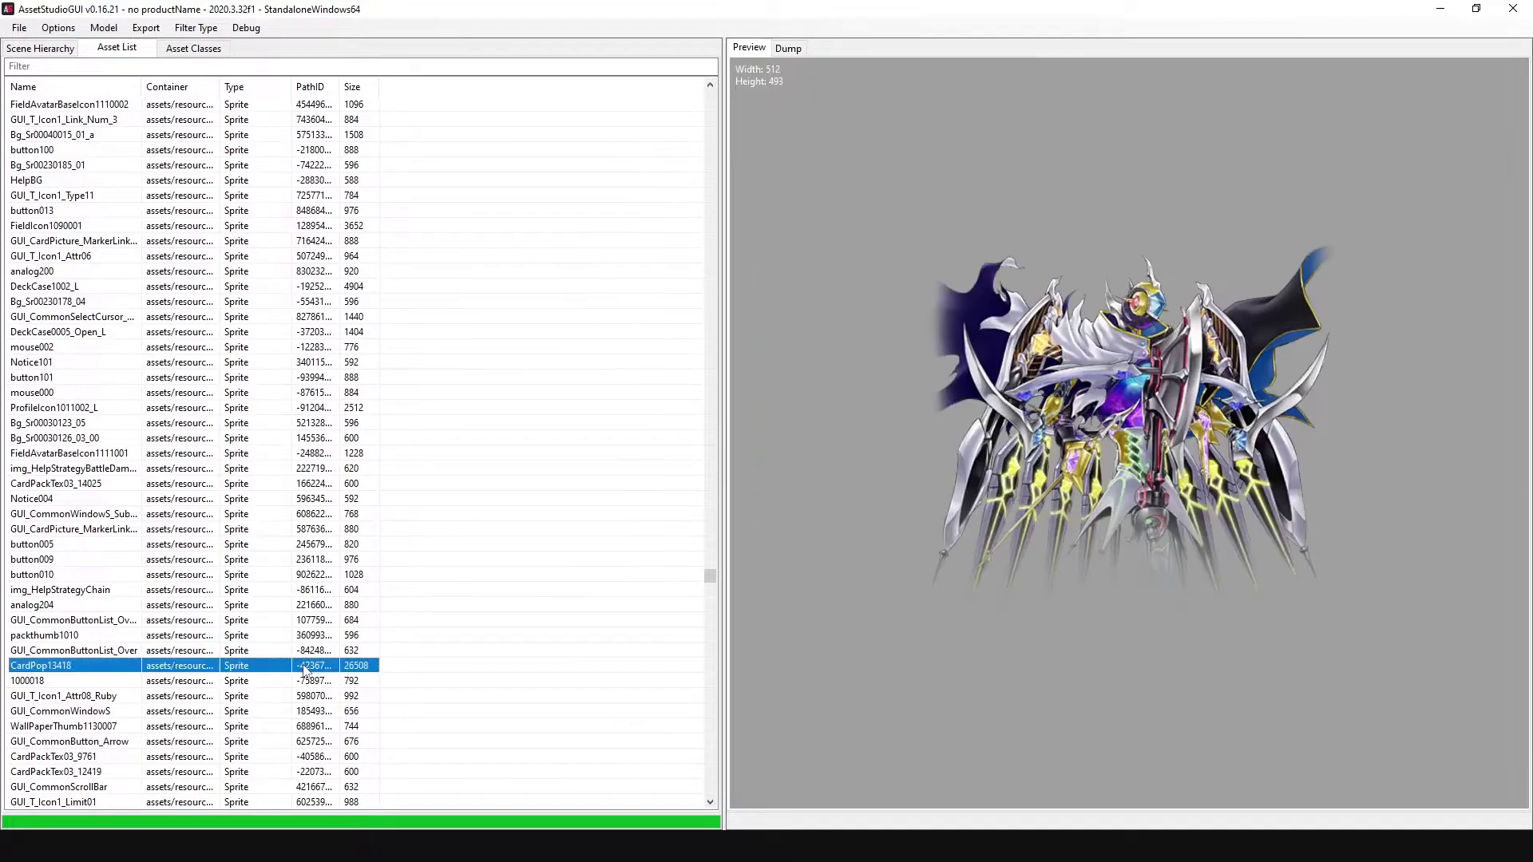
{"action": "scroll", "coordinate": [303, 654], "scroll_direction": "down", "scroll_amount": 1}
{"action": "scroll", "coordinate": [303, 655], "scroll_direction": "down", "scroll_amount": 3}
{"action": "left_click", "coordinate": [182, 622]}
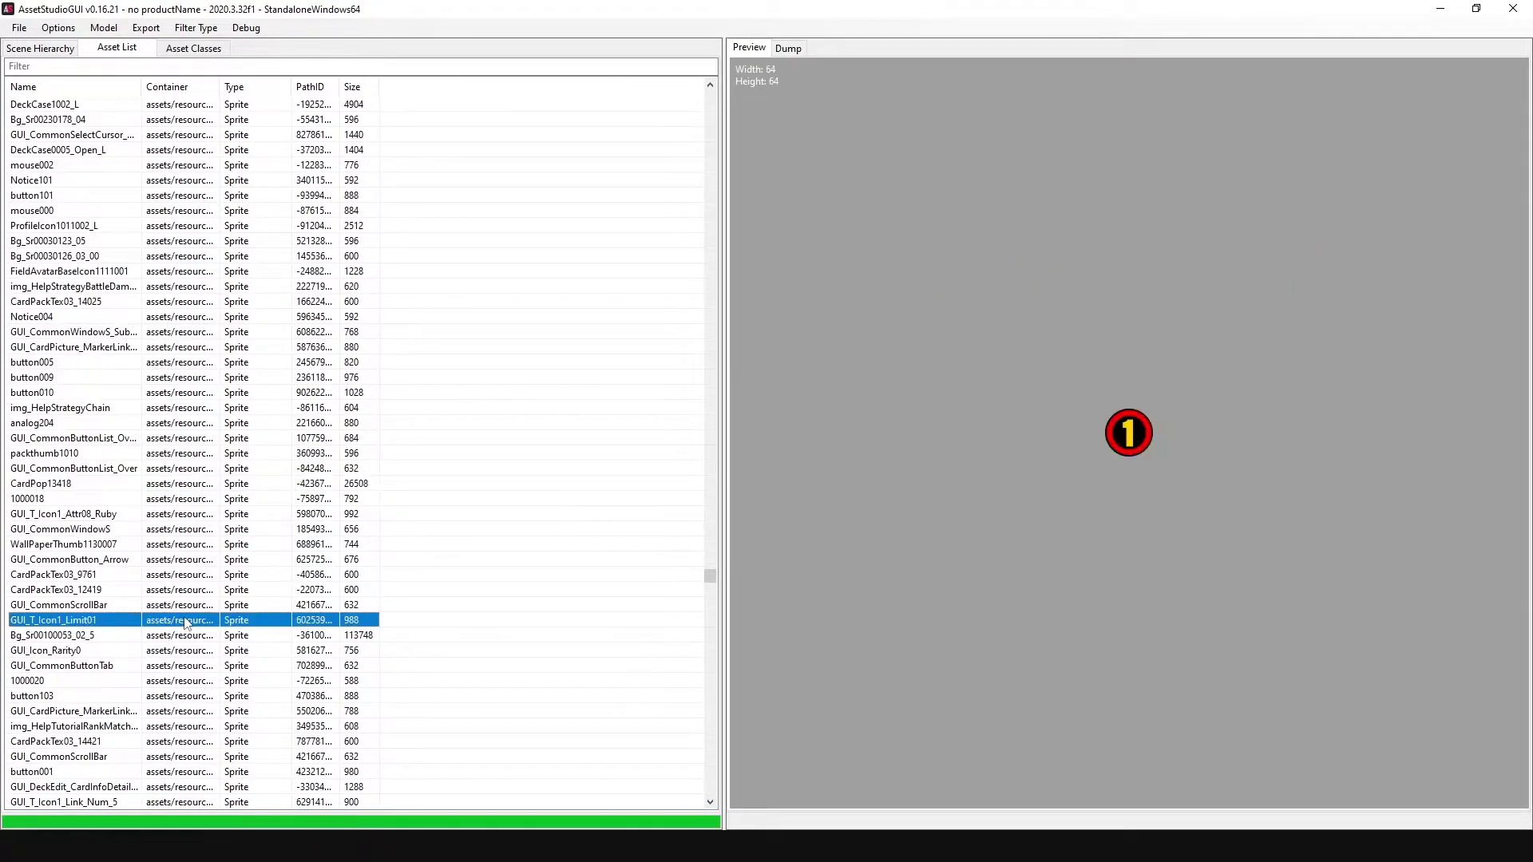
{"action": "left_click", "coordinate": [203, 575]}
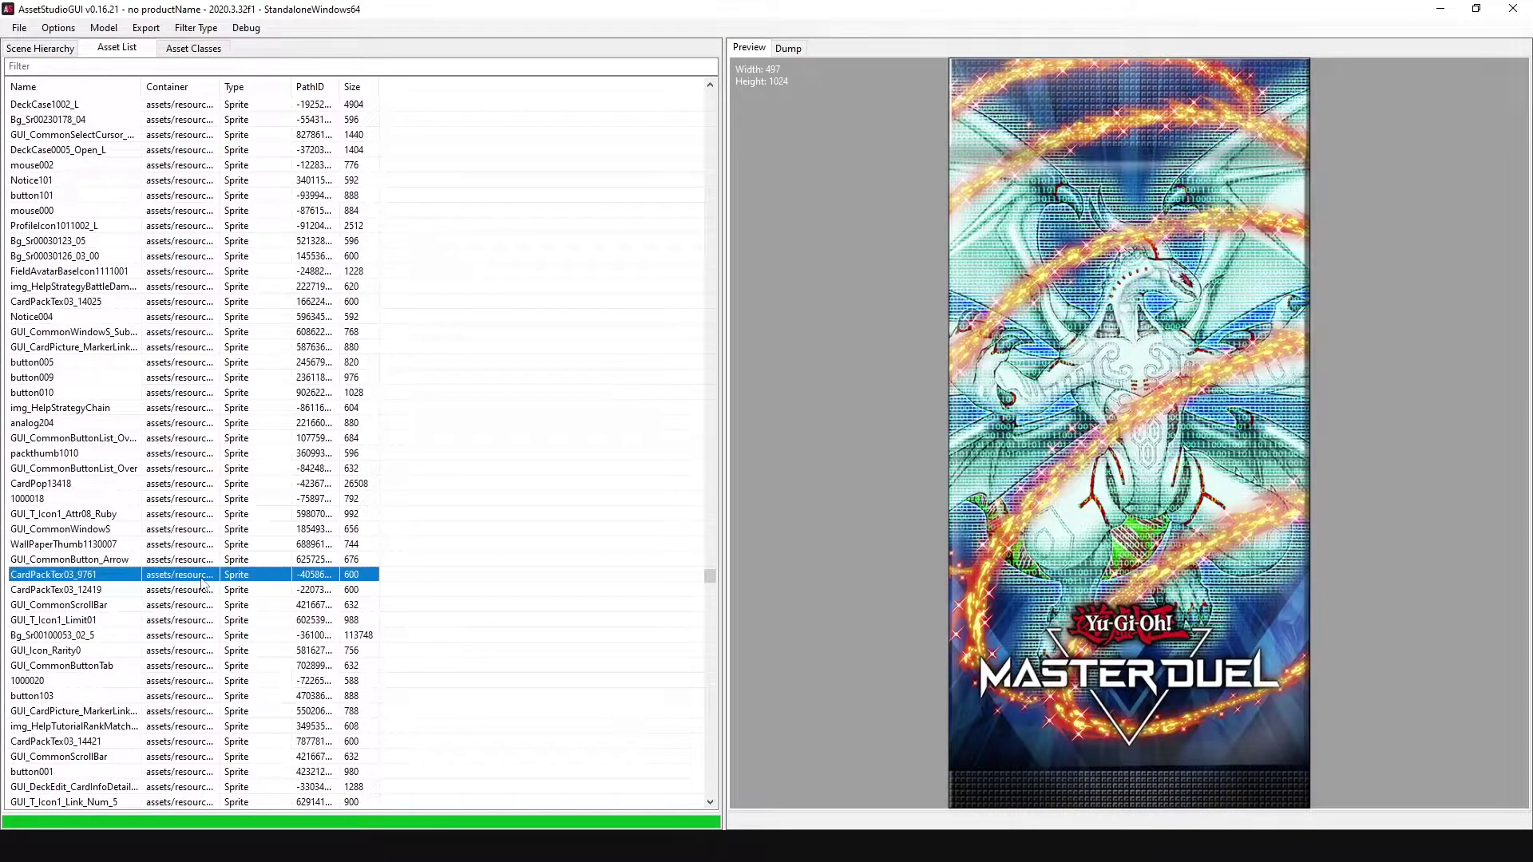
{"action": "left_click", "coordinate": [212, 710]}
{"action": "left_click", "coordinate": [220, 653]}
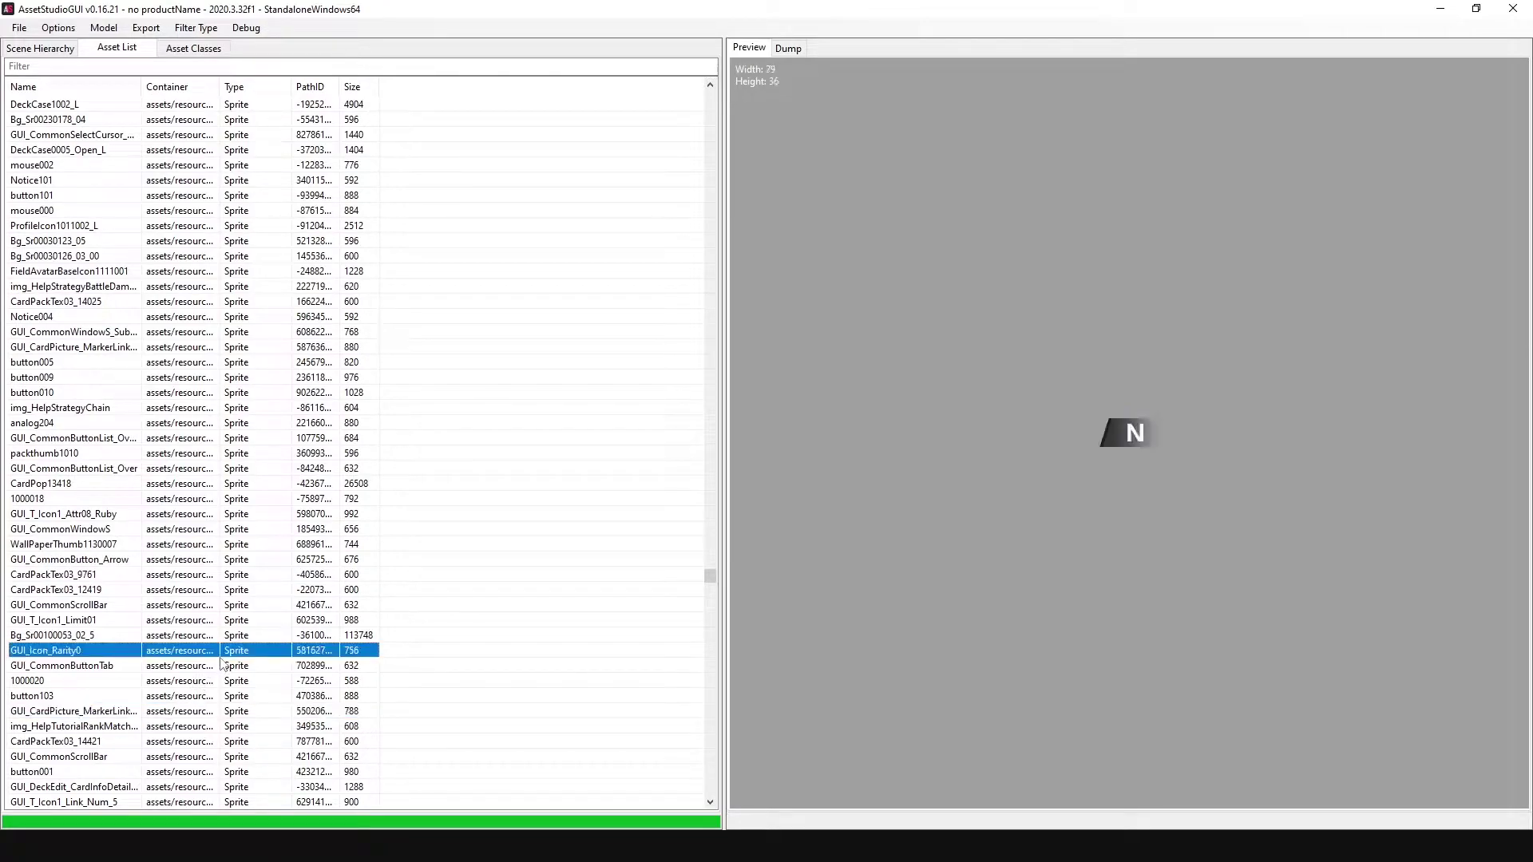
{"action": "left_click", "coordinate": [270, 667]}
- Preview the dragon and bear pack art, CardPackTex03_15337, DeckCase1002_Open and CardPackTex03_13177
{"action": "scroll", "coordinate": [264, 702], "scroll_direction": "down", "scroll_amount": 3}
{"action": "scroll", "coordinate": [265, 707], "scroll_direction": "up", "scroll_amount": 2}
{"action": "left_click", "coordinate": [265, 677]}
{"action": "scroll", "coordinate": [265, 679], "scroll_direction": "down", "scroll_amount": 7}
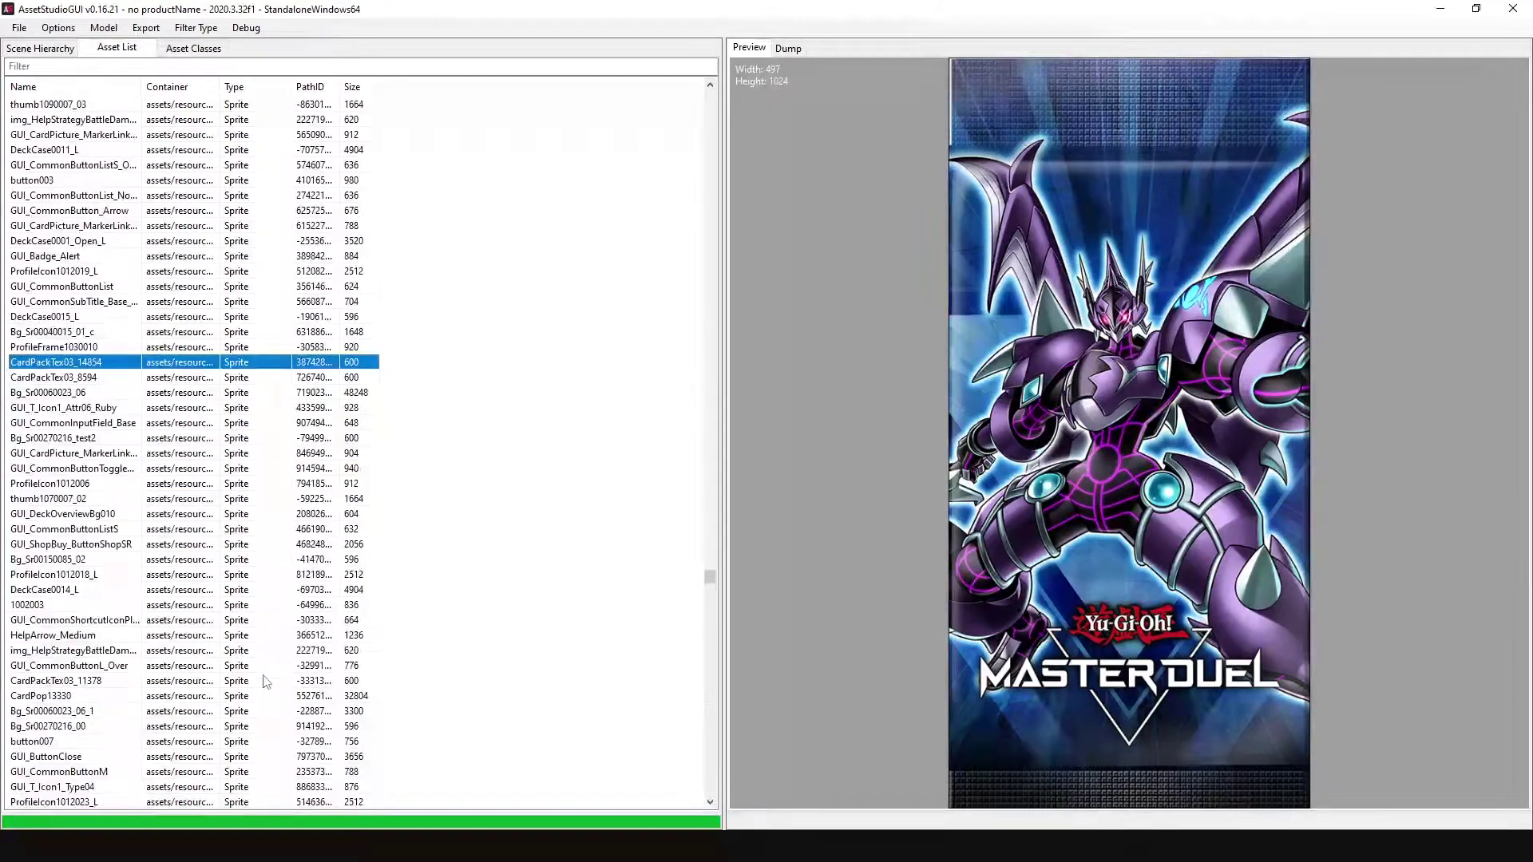
{"action": "left_click", "coordinate": [267, 675]}
{"action": "scroll", "coordinate": [288, 670], "scroll_direction": "down", "scroll_amount": 12}
{"action": "scroll", "coordinate": [311, 661], "scroll_direction": "down", "scroll_amount": 3}
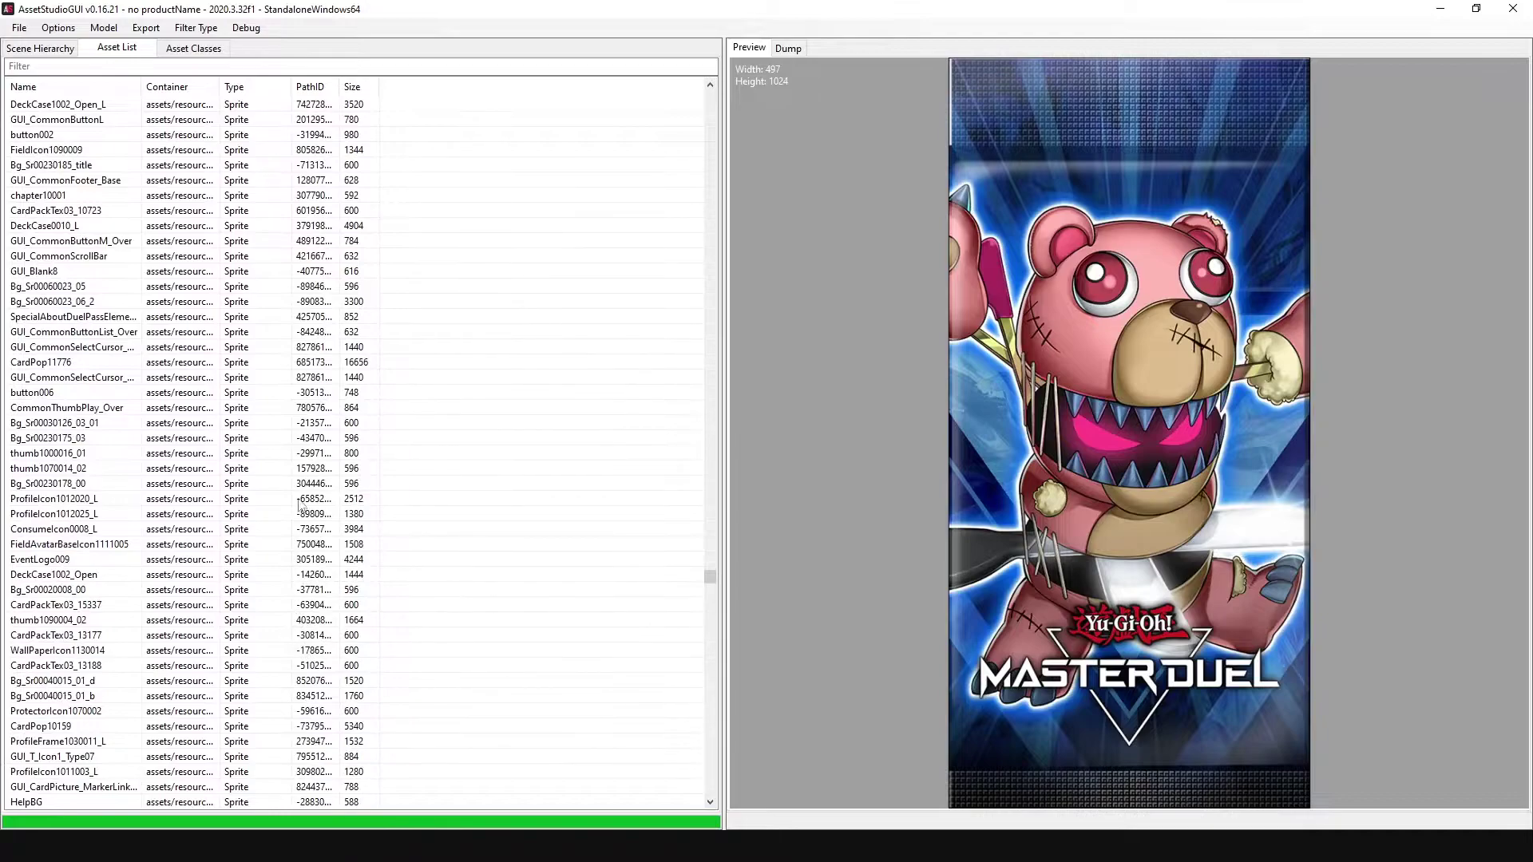
{"action": "left_click", "coordinate": [259, 607]}
{"action": "left_click", "coordinate": [244, 578]}
{"action": "left_click", "coordinate": [260, 634]}
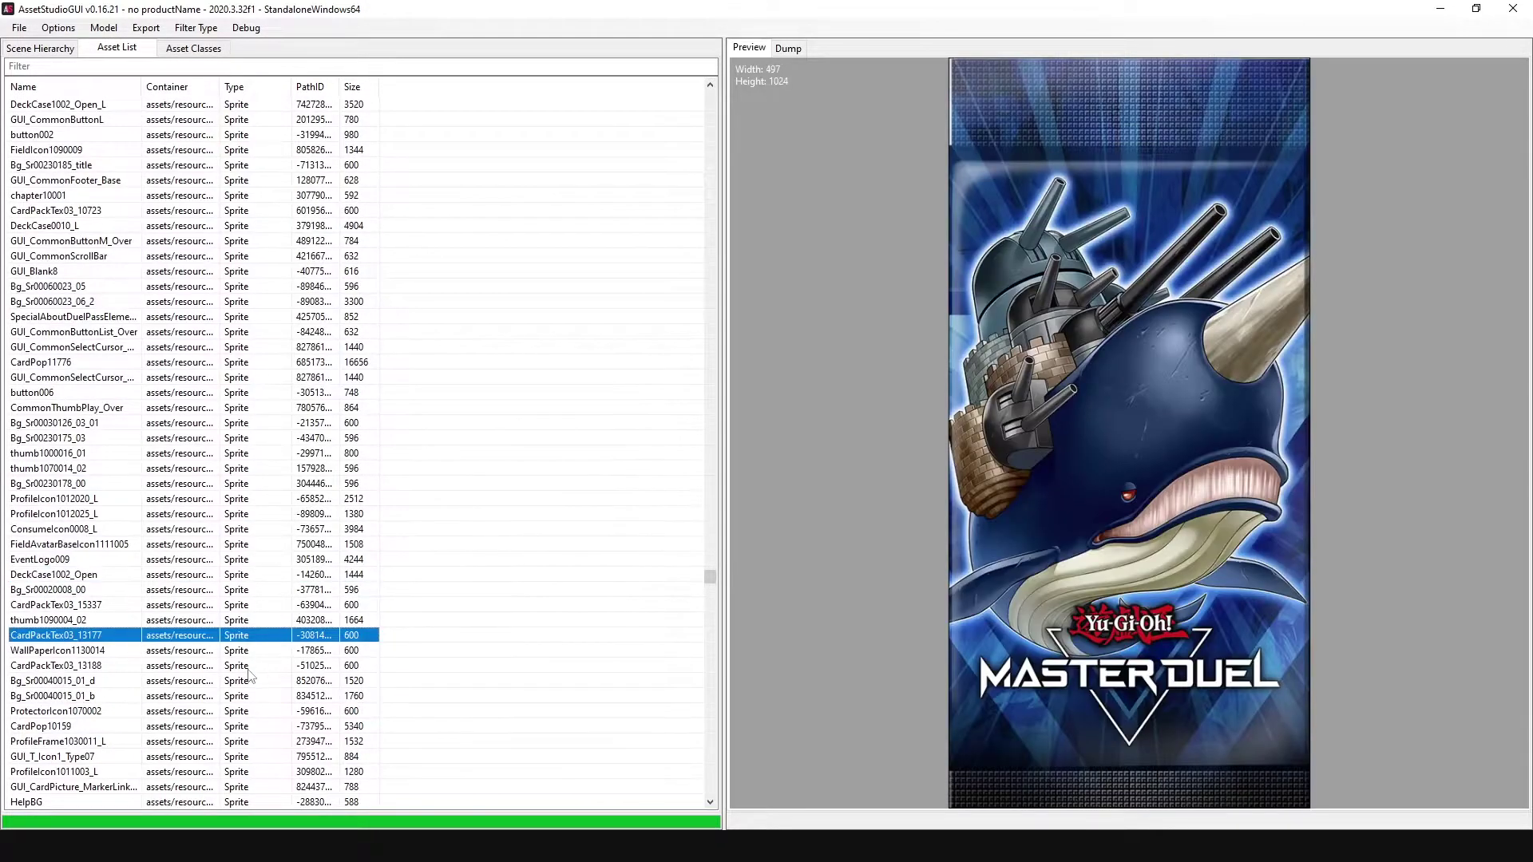
- Preview GUI_T_Icon1_Type02, FieldAvatarBaseIcon1110009, ProfileFrame1030012_L, and the HelpTutorialShop sprites
{"action": "scroll", "coordinate": [249, 666], "scroll_direction": "down", "scroll_amount": 4}
{"action": "scroll", "coordinate": [248, 662], "scroll_direction": "down", "scroll_amount": 1}
{"action": "left_click", "coordinate": [198, 669]}
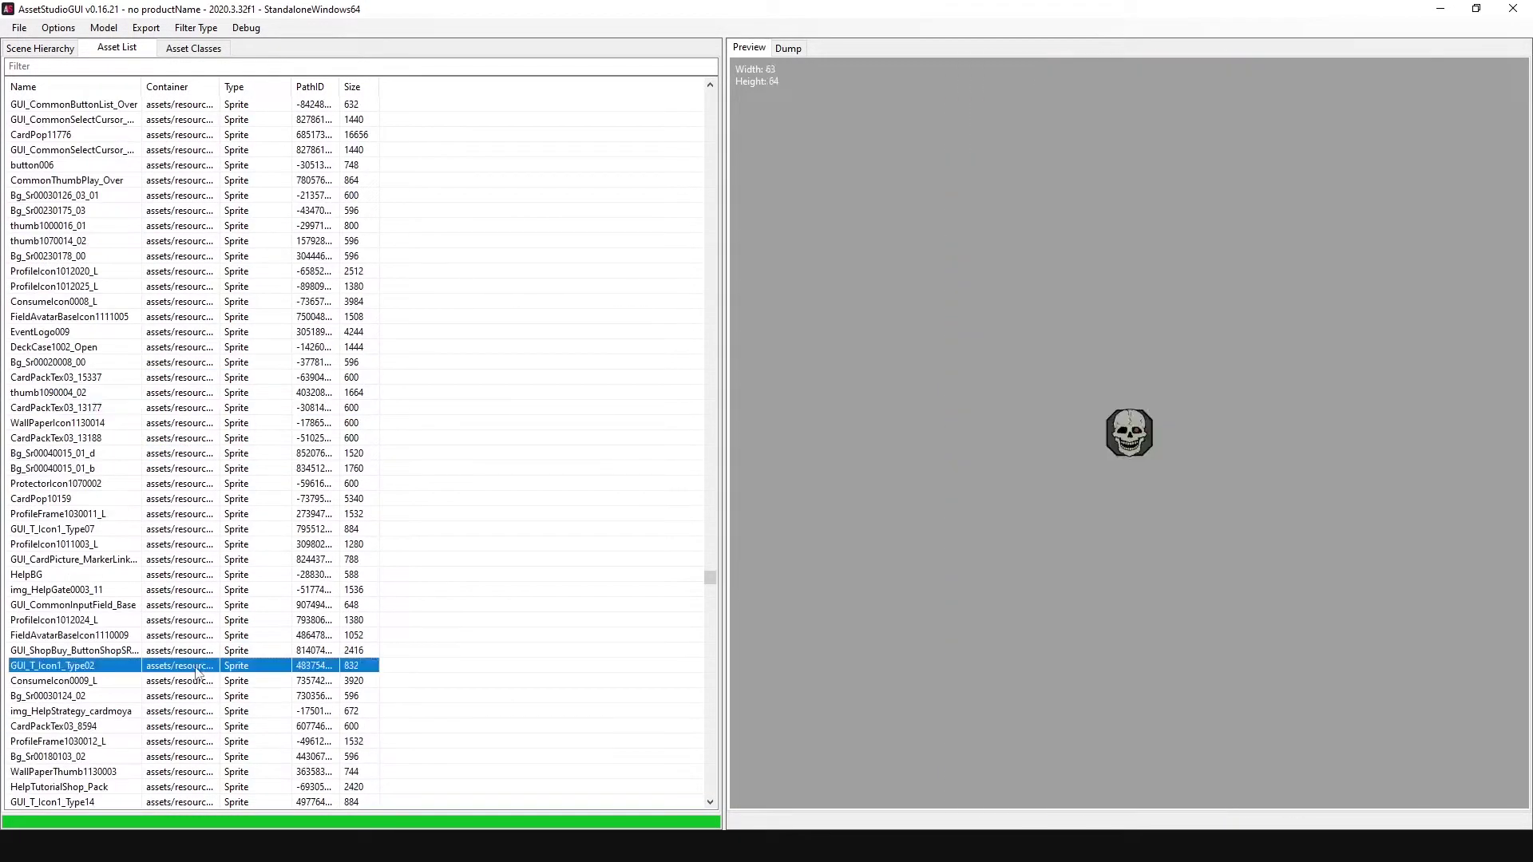
{"action": "left_click", "coordinate": [206, 639]}
{"action": "scroll", "coordinate": [212, 631], "scroll_direction": "down", "scroll_amount": 3}
{"action": "left_click", "coordinate": [237, 607]}
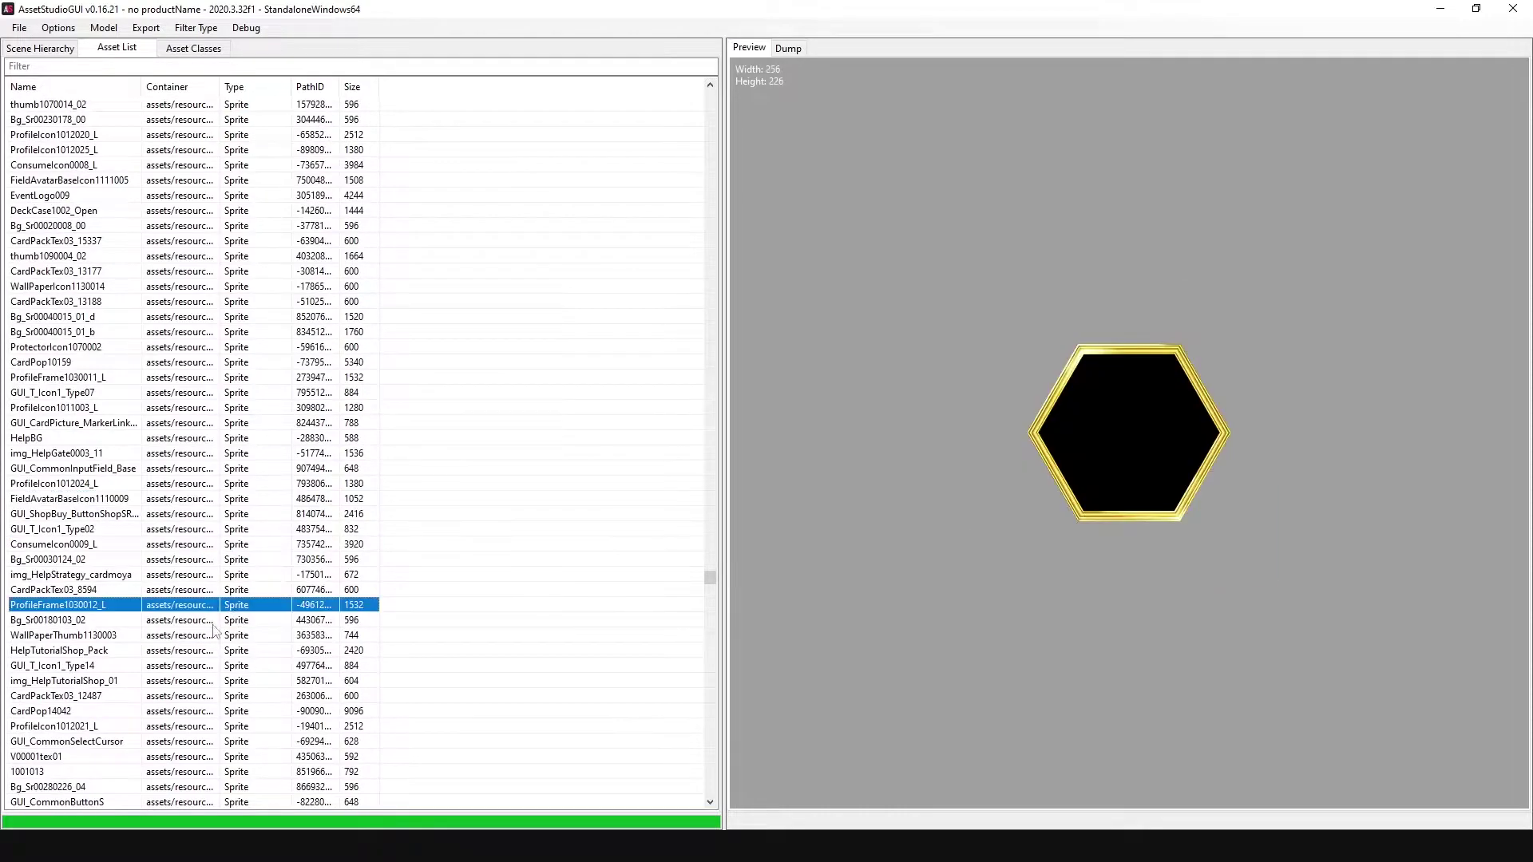
{"action": "left_click", "coordinate": [199, 650]}
{"action": "left_click", "coordinate": [200, 680]}
{"action": "scroll", "coordinate": [224, 678], "scroll_direction": "down", "scroll_amount": 11}
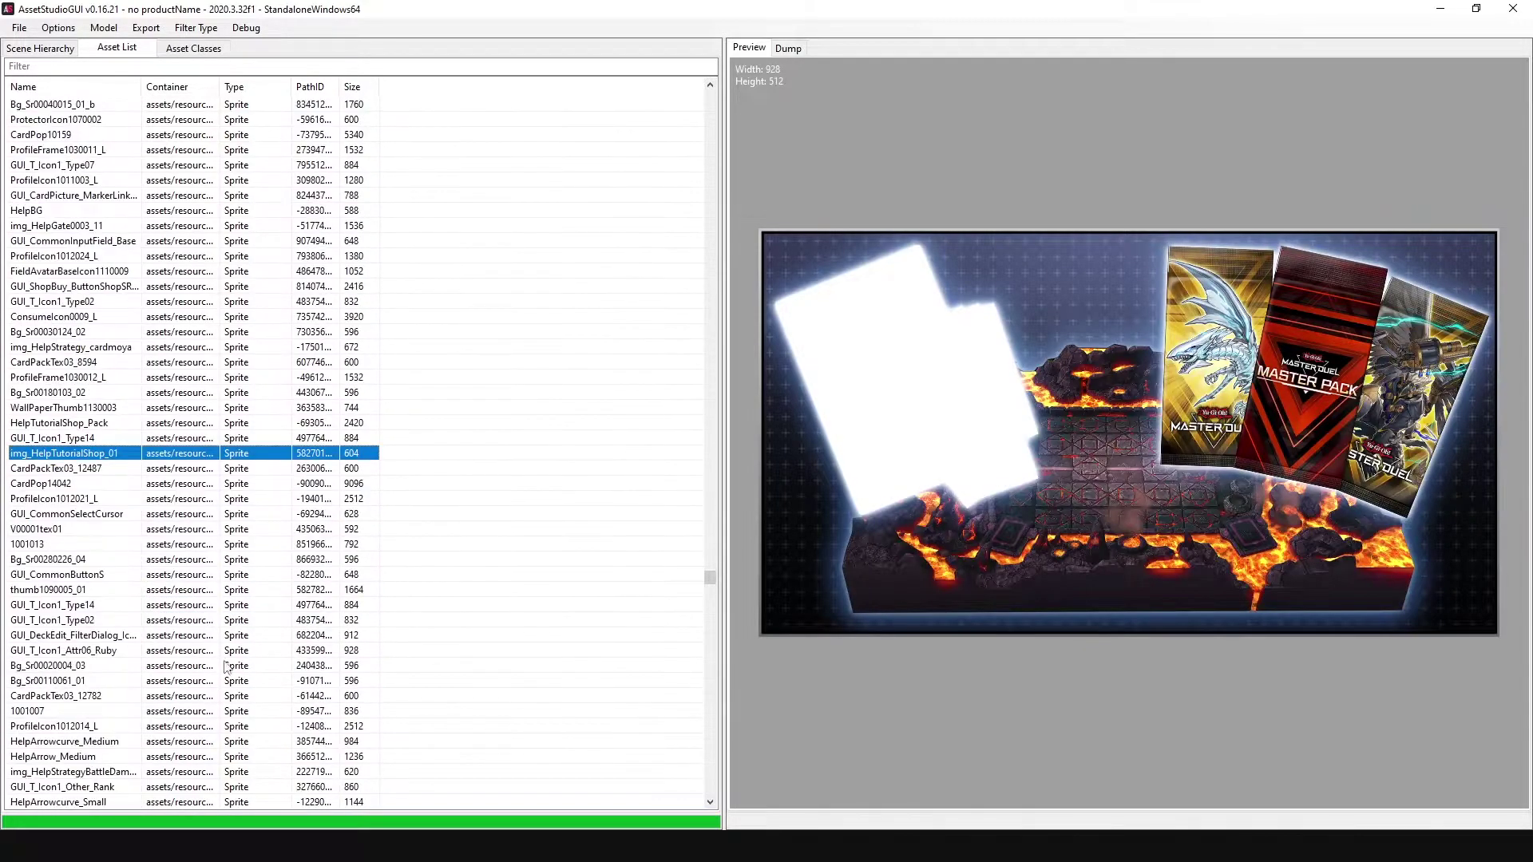
{"action": "scroll", "coordinate": [267, 598], "scroll_direction": "down", "scroll_amount": 5}
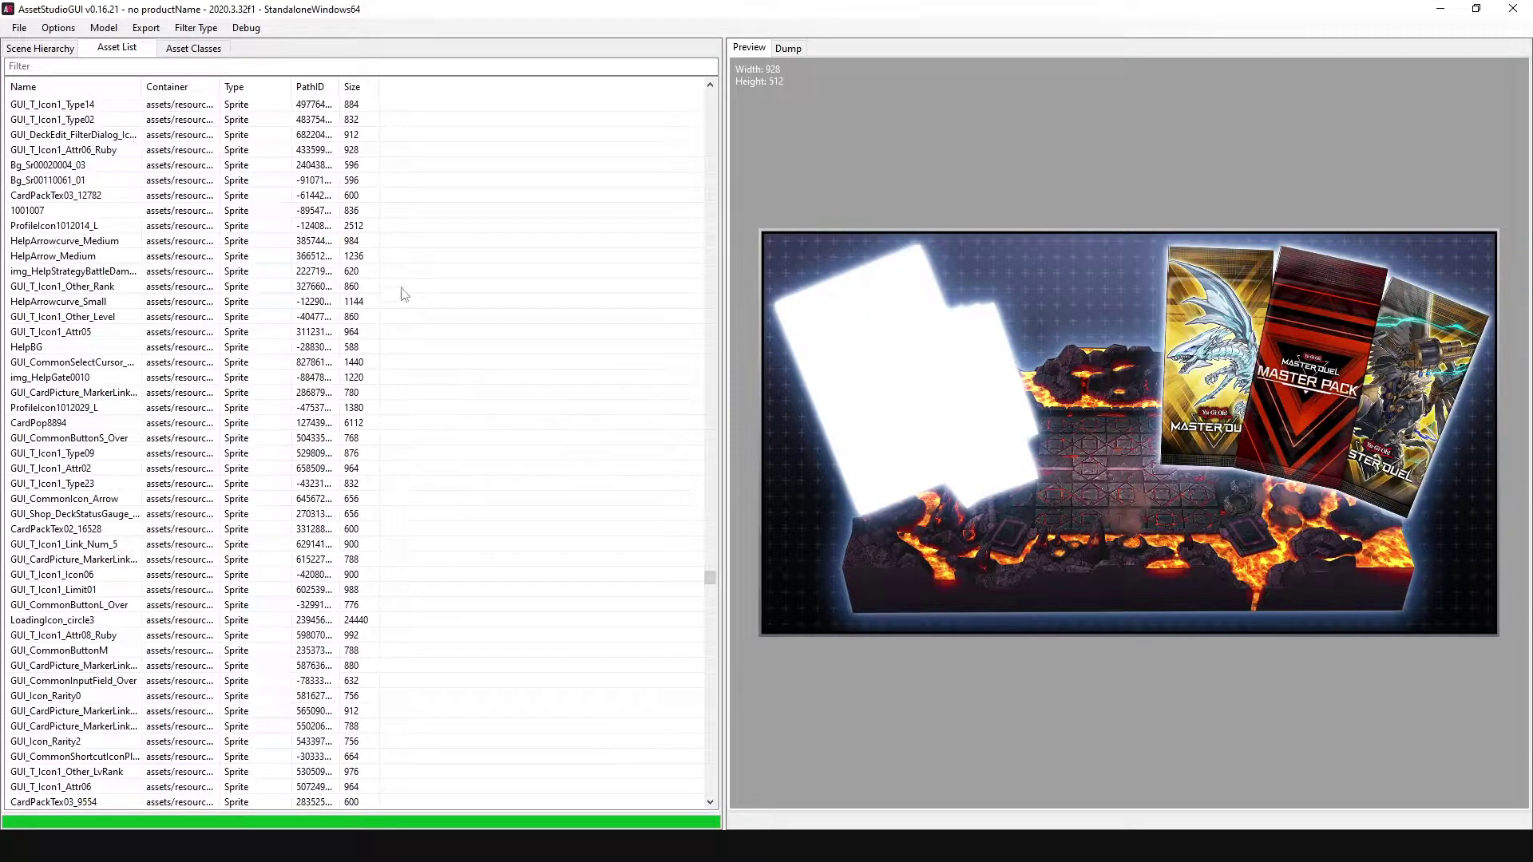
{"action": "scroll", "coordinate": [400, 318], "scroll_direction": "down", "scroll_amount": 10}
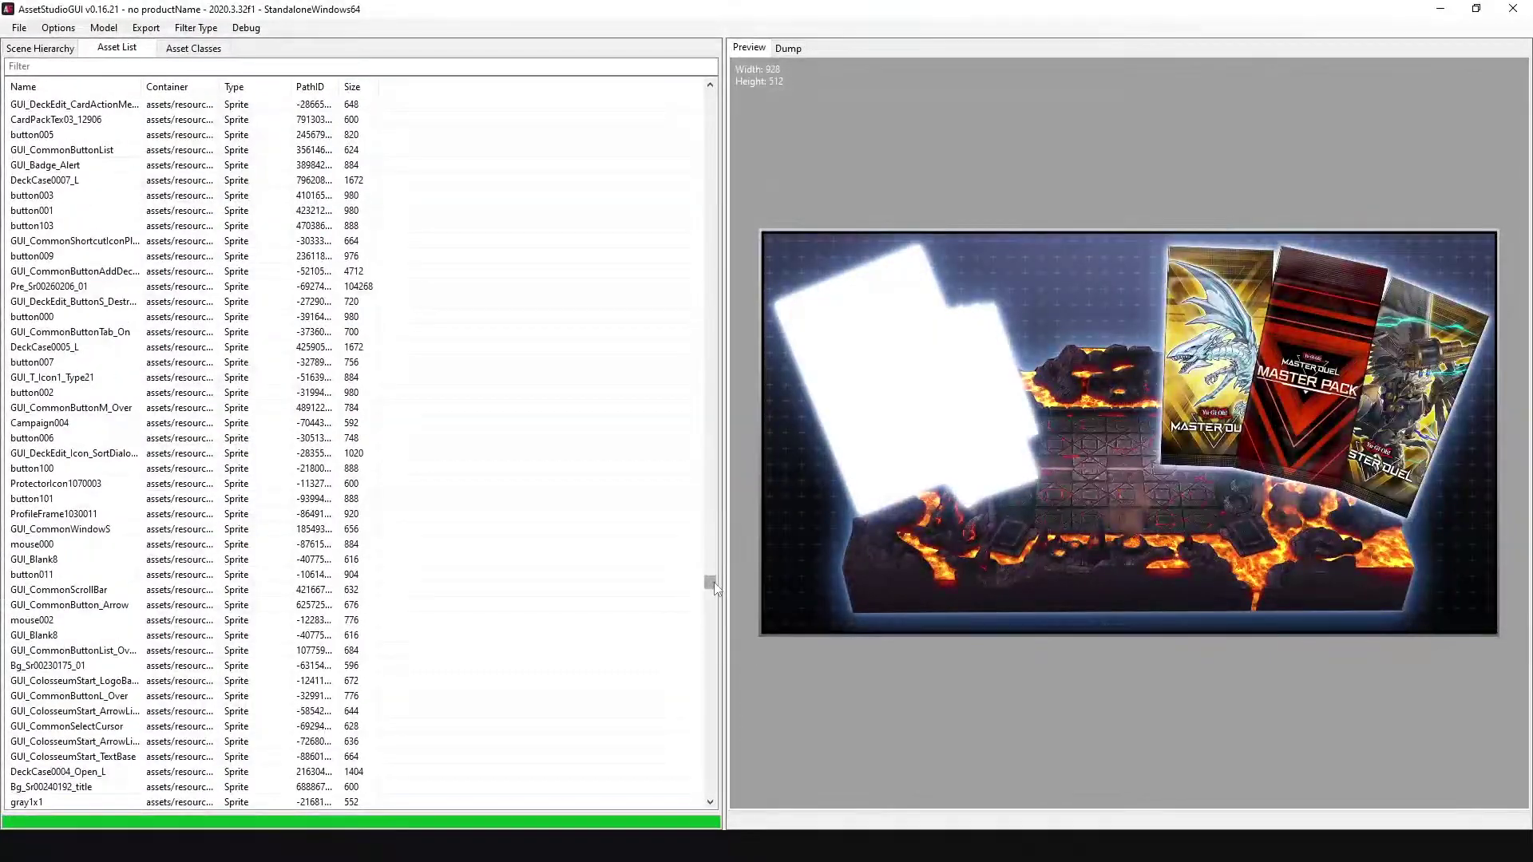
{"action": "left_click_drag", "start_coordinate": [715, 588], "coordinate": [727, 787]}
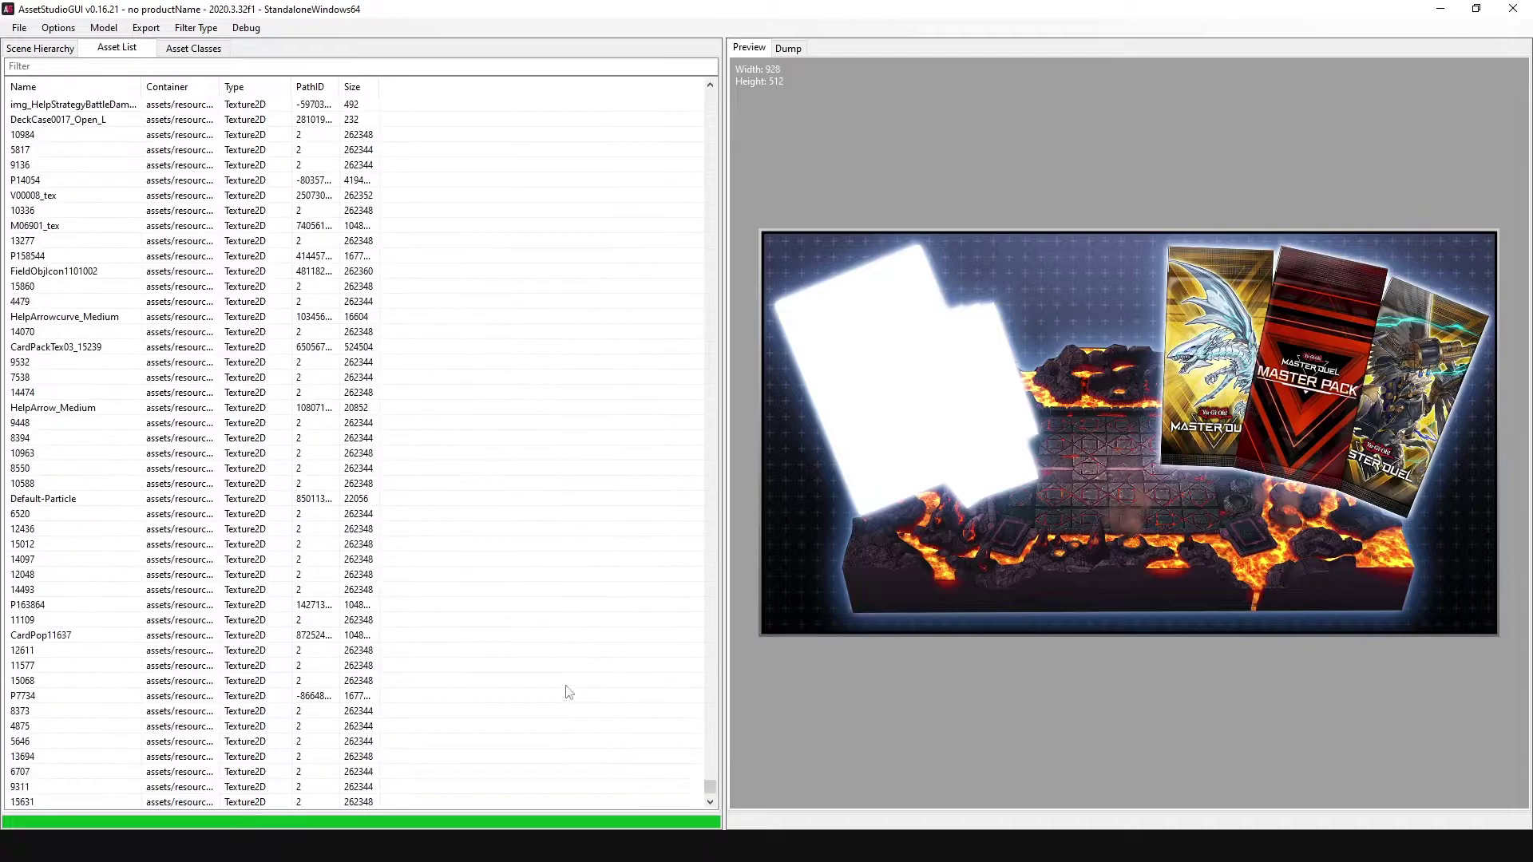
- Preview textures P15692_4, P10660, 11009, 14593, 5786, 7642 and WallPaperIcon1130002
{"action": "scroll", "coordinate": [506, 636], "scroll_direction": "down", "scroll_amount": 15}
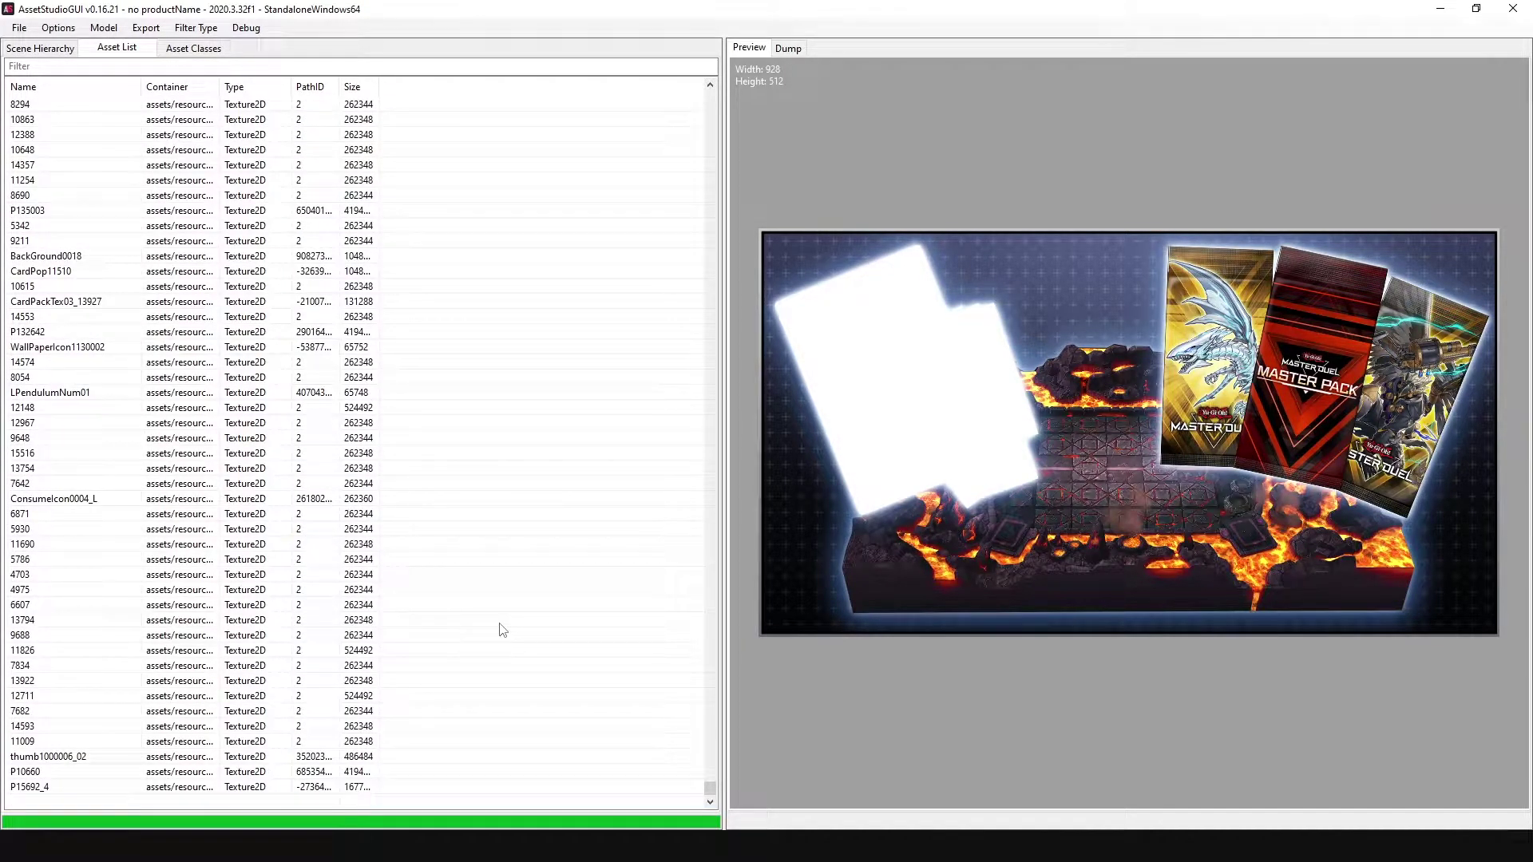
{"action": "left_click", "coordinate": [252, 787]}
{"action": "left_click", "coordinate": [257, 773]}
{"action": "left_click", "coordinate": [263, 742]}
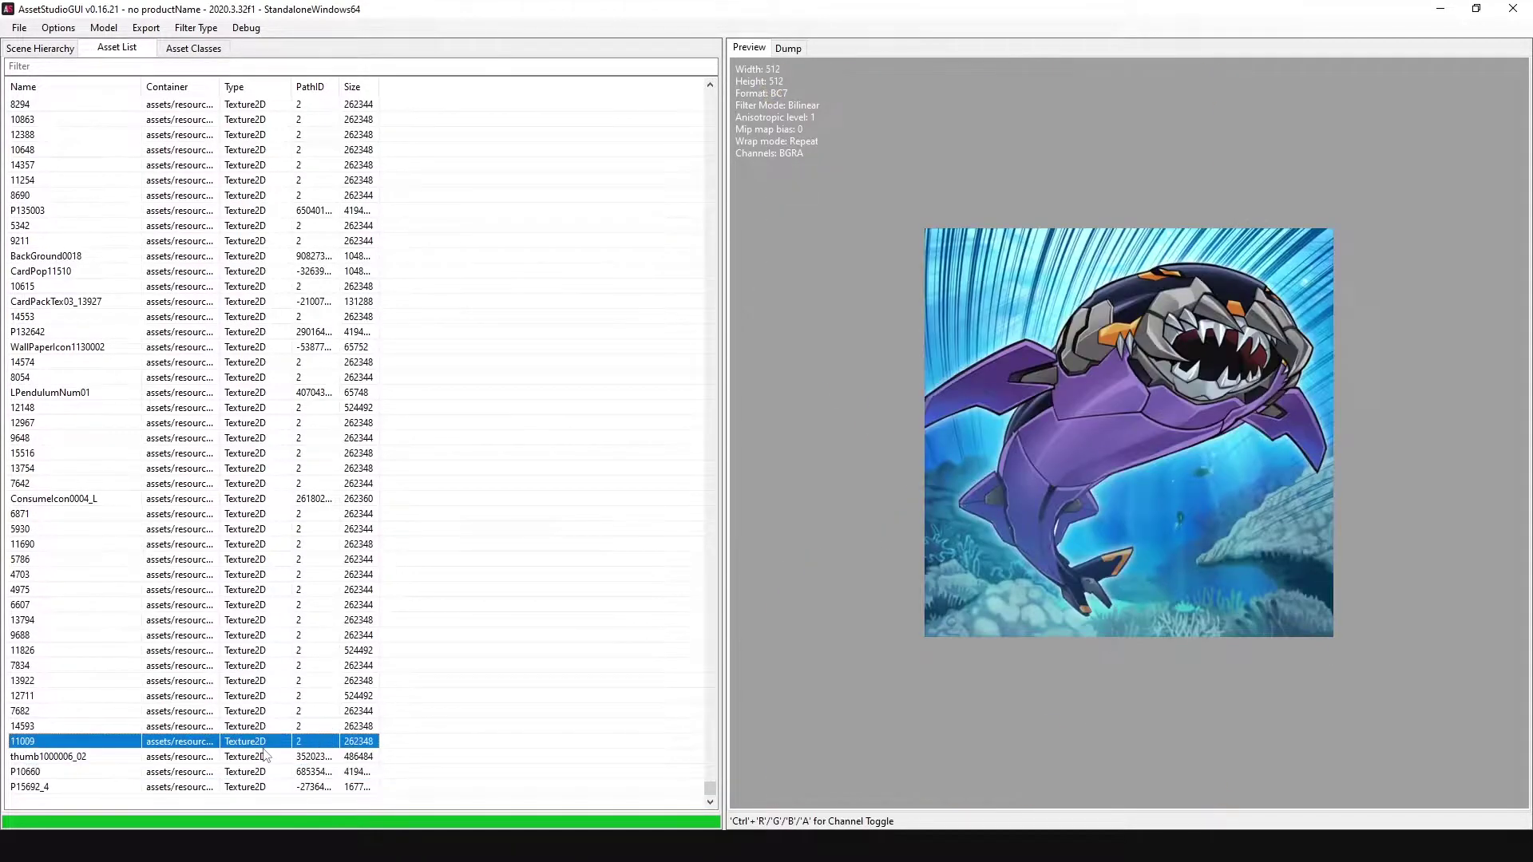
{"action": "left_click", "coordinate": [267, 730]}
{"action": "left_click", "coordinate": [271, 711]}
{"action": "left_click", "coordinate": [281, 683]}
{"action": "left_click", "coordinate": [288, 637]}
{"action": "left_click", "coordinate": [280, 560]}
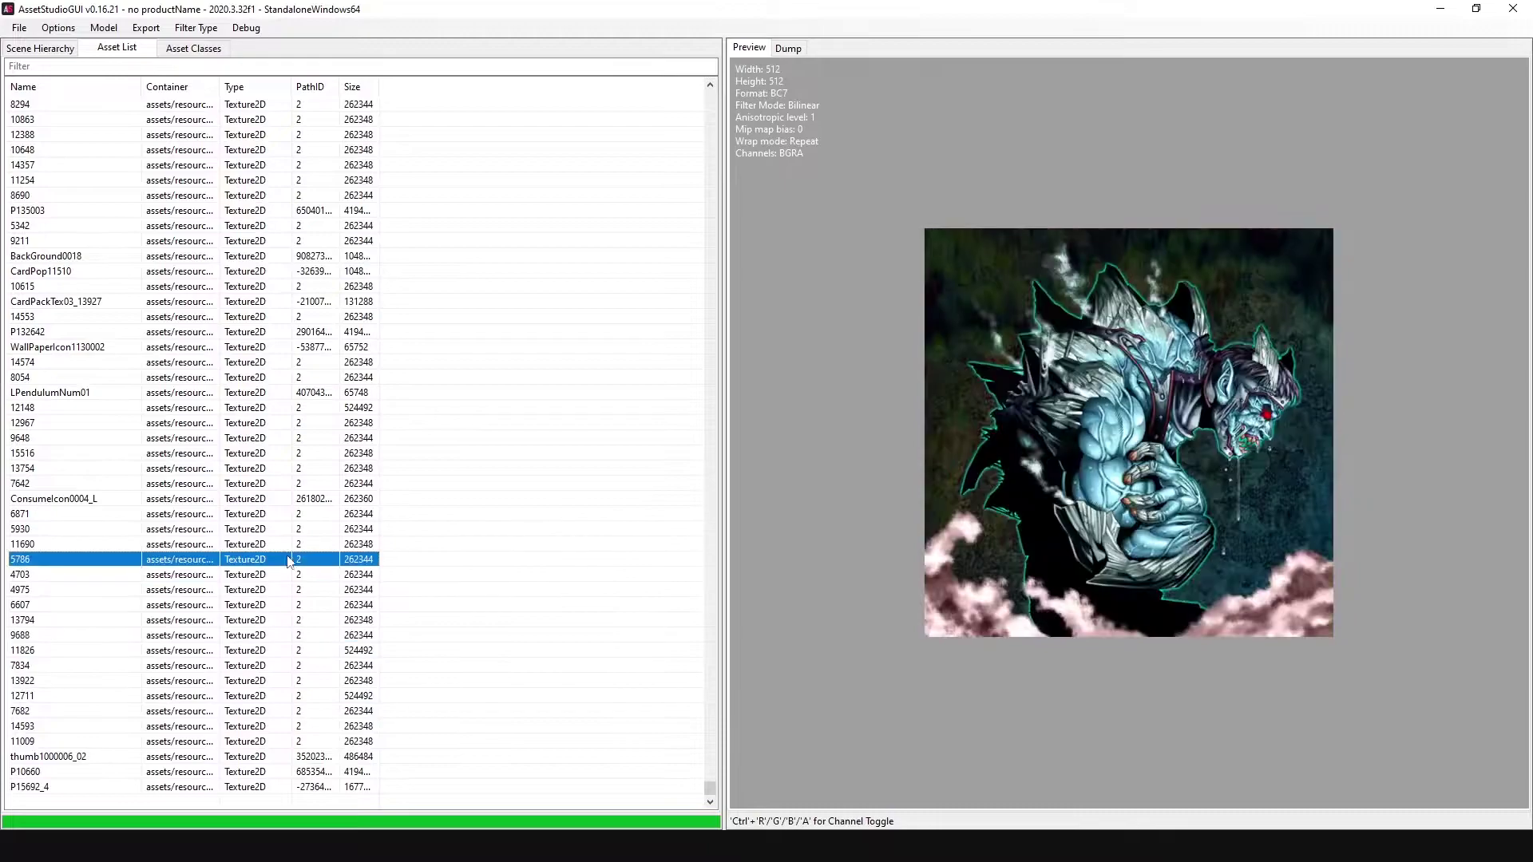
{"action": "left_click", "coordinate": [275, 485]}
{"action": "left_click", "coordinate": [259, 347]}
- Preview CardPop11510, 9211, P135003, 14753, 14978, 8826 and tlt_SPendulumChoker01
{"action": "scroll", "coordinate": [264, 297], "scroll_direction": "up", "scroll_amount": 3}
{"action": "scroll", "coordinate": [263, 319], "scroll_direction": "up", "scroll_amount": 1}
{"action": "left_click", "coordinate": [265, 349]}
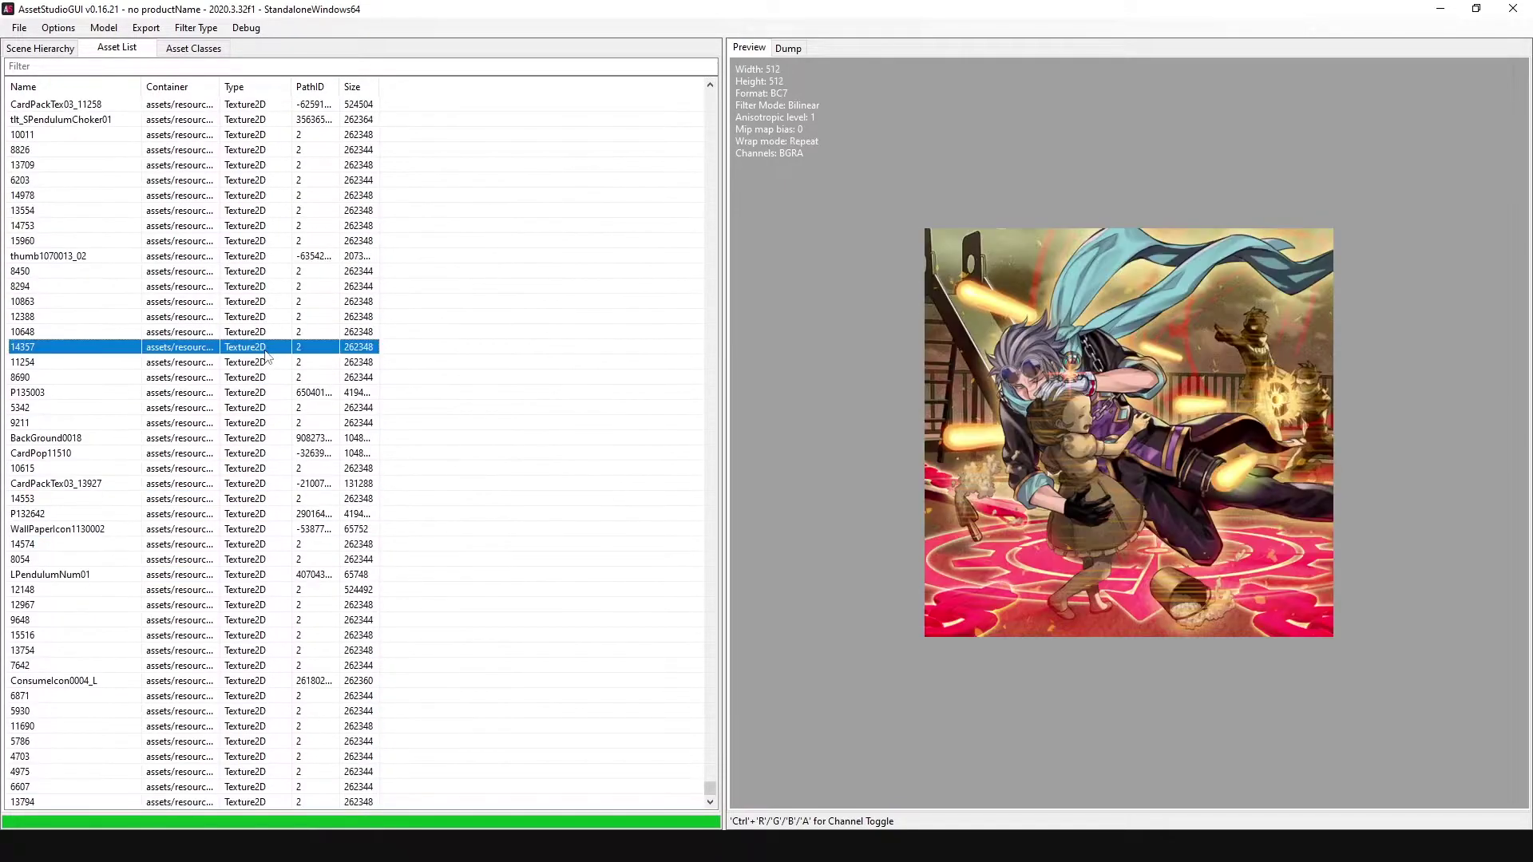
{"action": "left_click", "coordinate": [271, 452]}
{"action": "left_click", "coordinate": [266, 423]}
{"action": "left_click", "coordinate": [261, 392]}
{"action": "scroll", "coordinate": [261, 387], "scroll_direction": "up", "scroll_amount": 3}
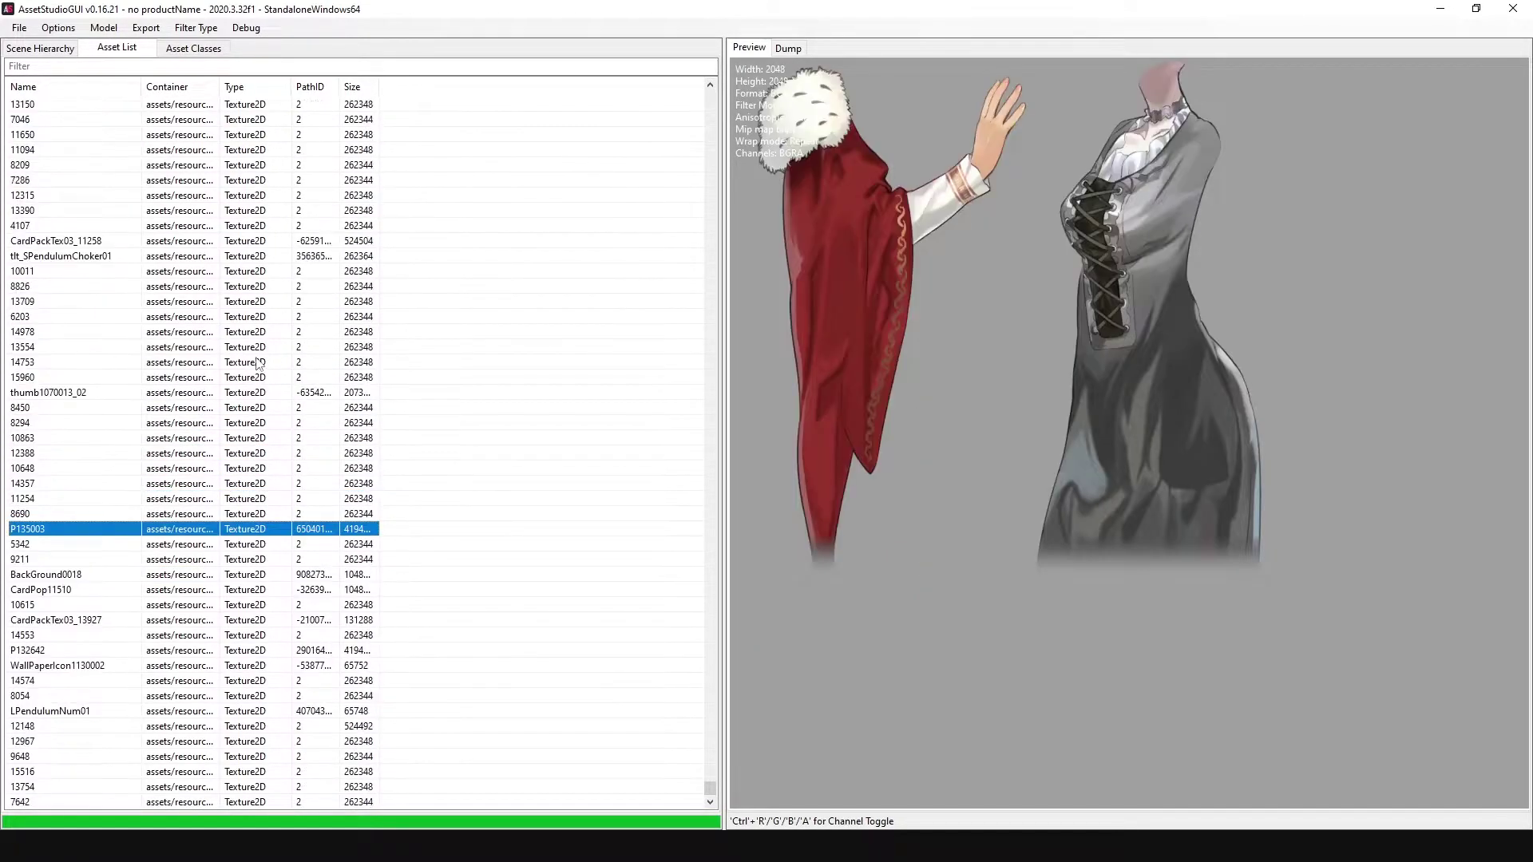
{"action": "left_click", "coordinate": [258, 361]}
{"action": "left_click", "coordinate": [257, 334]}
{"action": "left_click", "coordinate": [257, 287]}
{"action": "left_click", "coordinate": [257, 256]}
- Preview WallPaperIcon1130002, 4579, 12332, PackHighlightFlareSR and CardPackTex03_7085
{"action": "scroll", "coordinate": [257, 264], "scroll_direction": "up", "scroll_amount": 11}
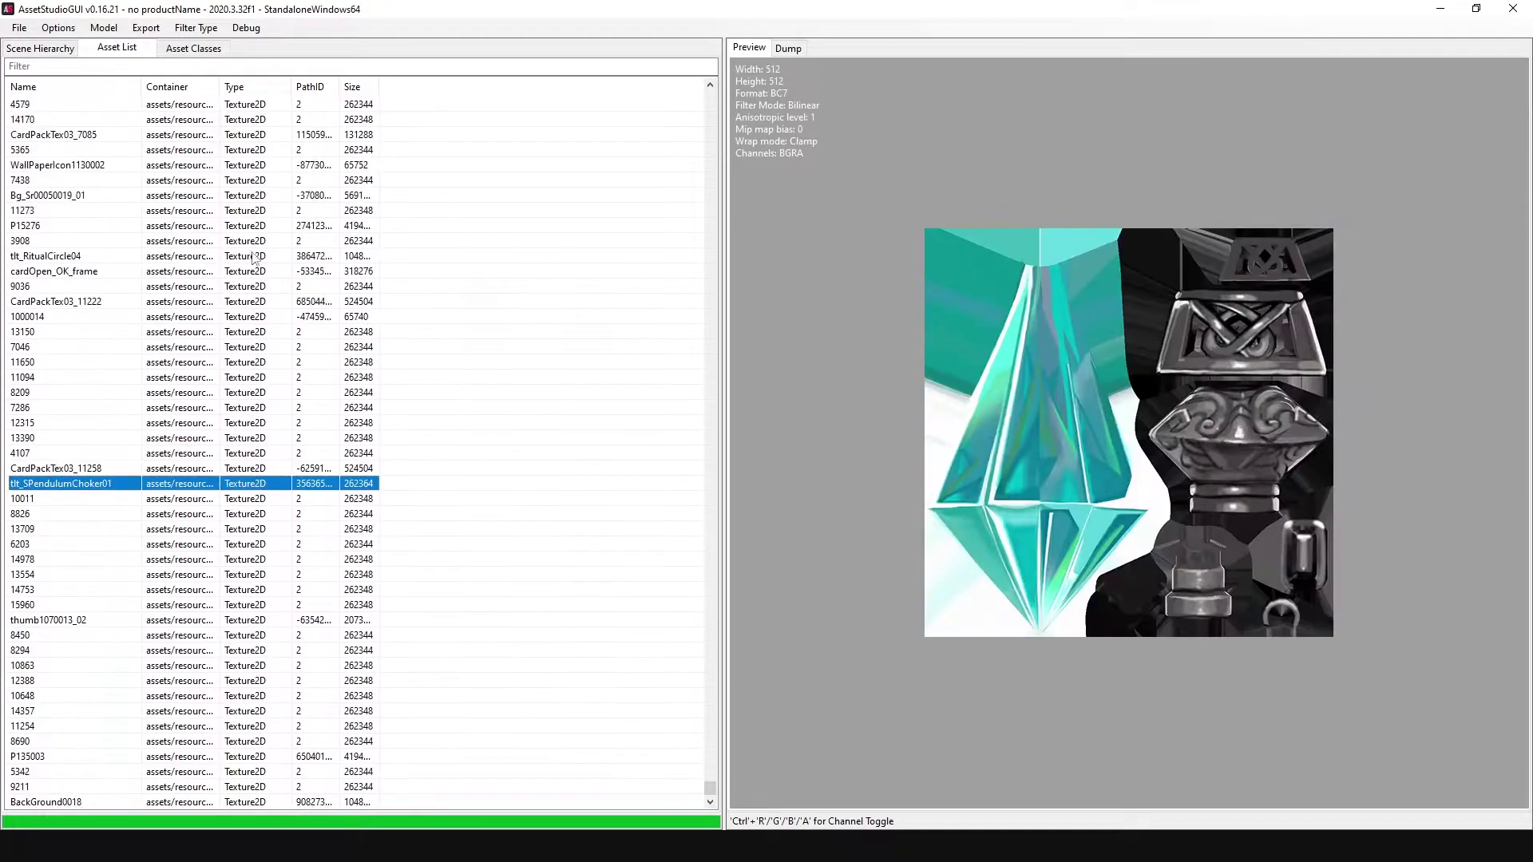
{"action": "left_click", "coordinate": [257, 437]}
{"action": "left_click", "coordinate": [259, 377]}
{"action": "left_click", "coordinate": [260, 301]}
{"action": "left_click", "coordinate": [242, 240]}
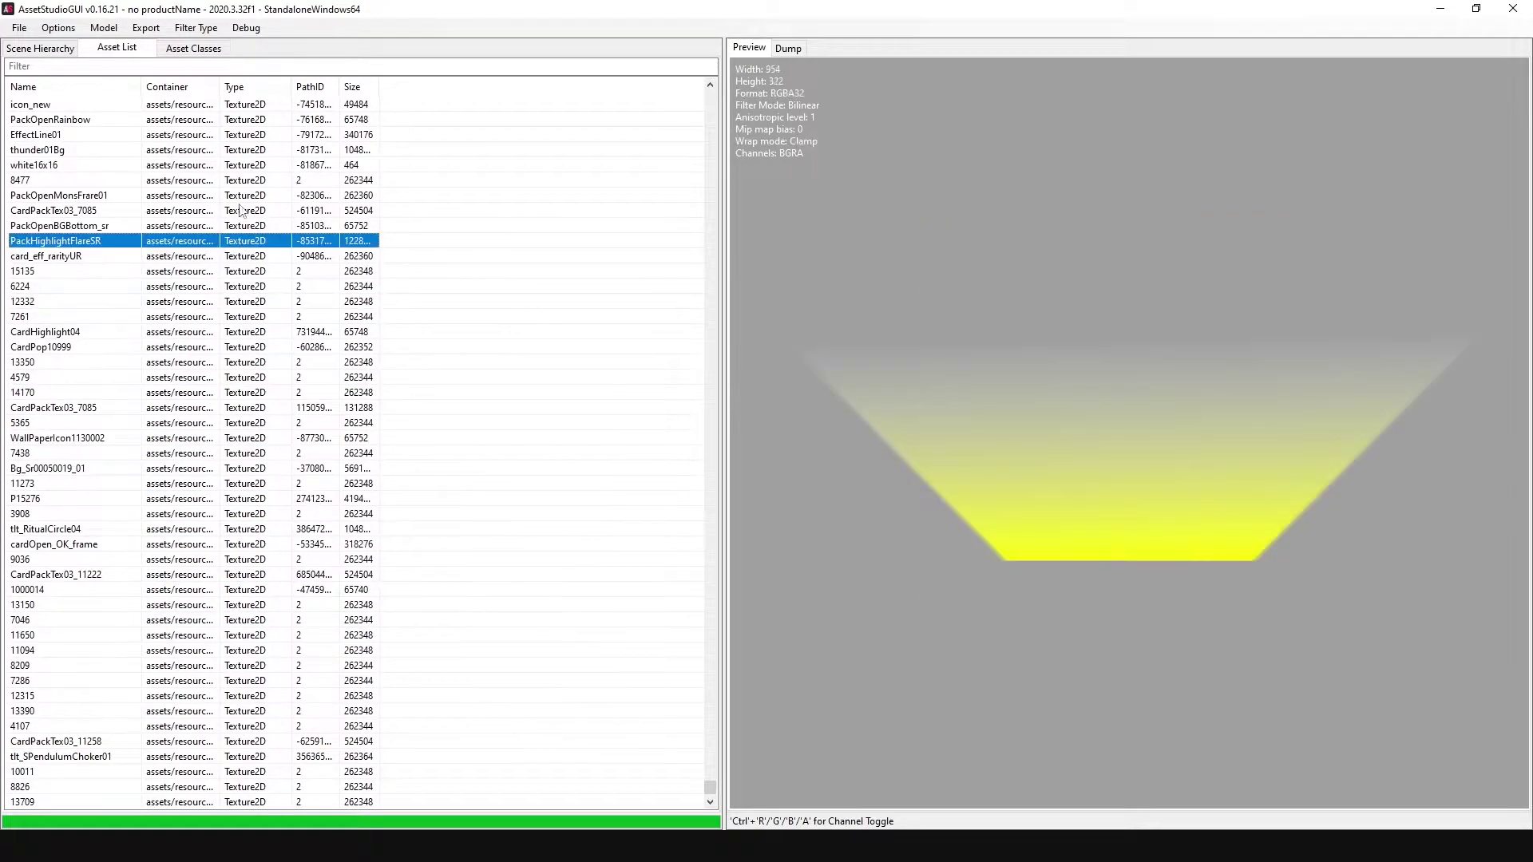
{"action": "left_click", "coordinate": [239, 210]}
- Preview 13377, 16093 and 10632, ending on the 16497 card art
{"action": "scroll", "coordinate": [182, 313], "scroll_direction": "up", "scroll_amount": 5}
{"action": "left_click", "coordinate": [236, 407]}
{"action": "left_click", "coordinate": [236, 362]}
{"action": "left_click", "coordinate": [236, 316]}
{"action": "left_click", "coordinate": [235, 256]}
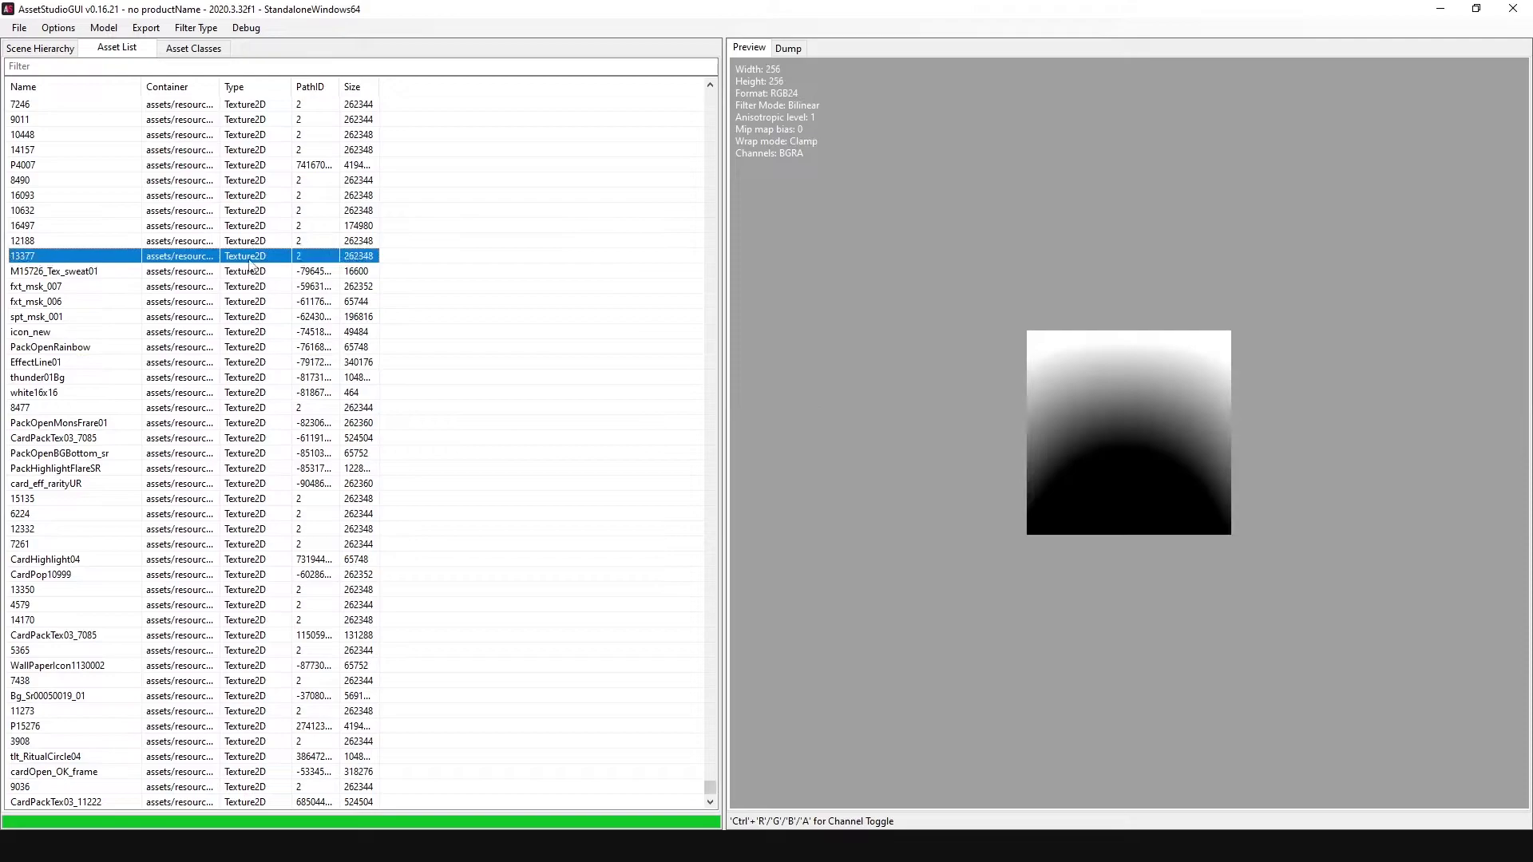
{"action": "left_click", "coordinate": [237, 225]}
{"action": "left_click", "coordinate": [237, 194]}
{"action": "left_click", "coordinate": [236, 210]}
{"action": "left_click", "coordinate": [239, 225]}
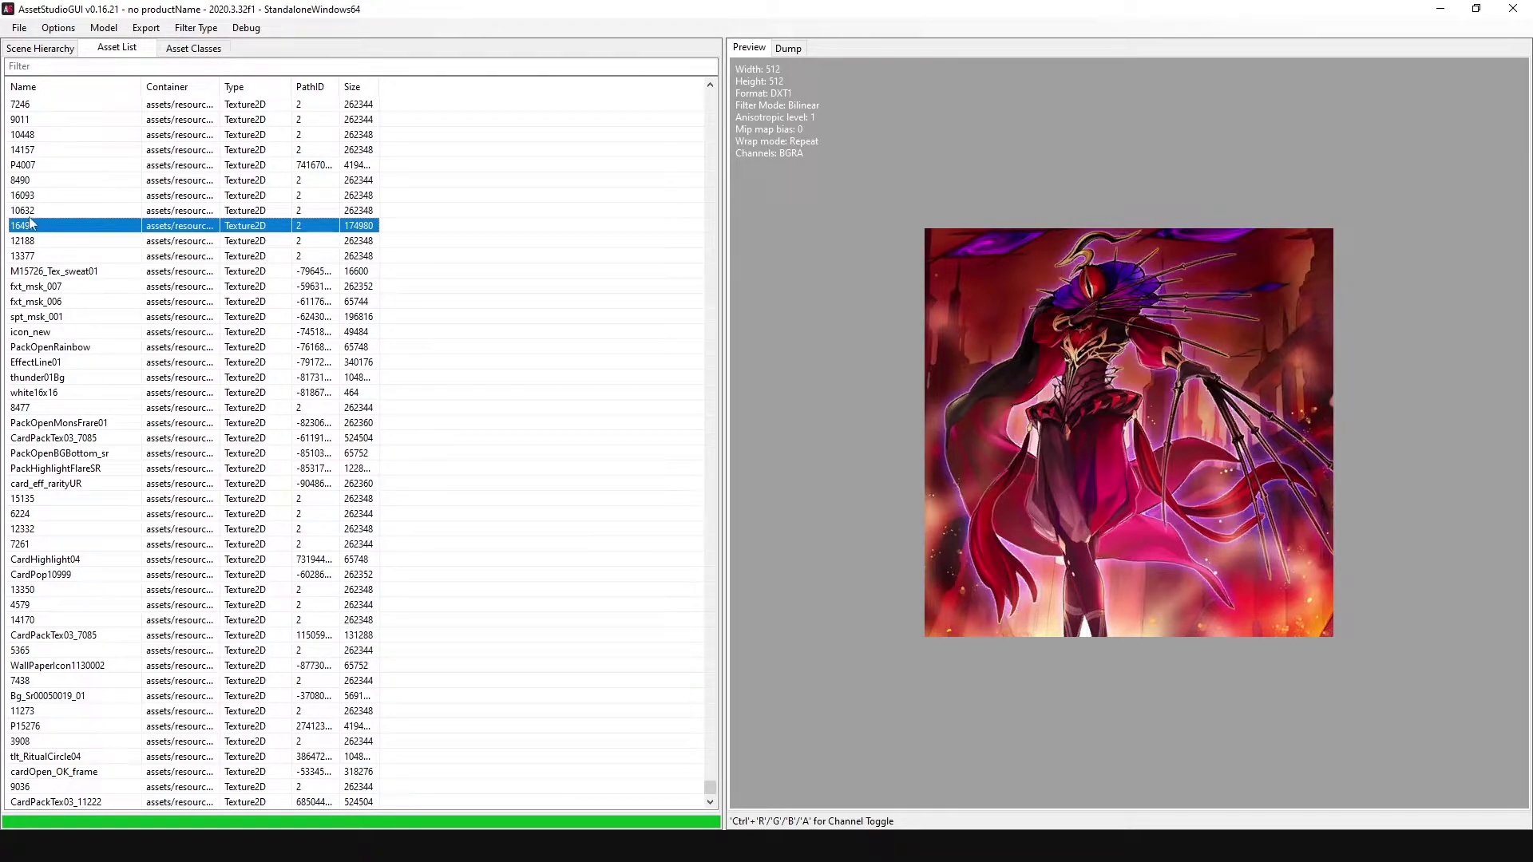
- After a quick look at Explorer, preview textures 10448, red city 9011, wizard art, CardPackTex03_14920 and 7782
{"action": "key", "text": "alt+Tab"}
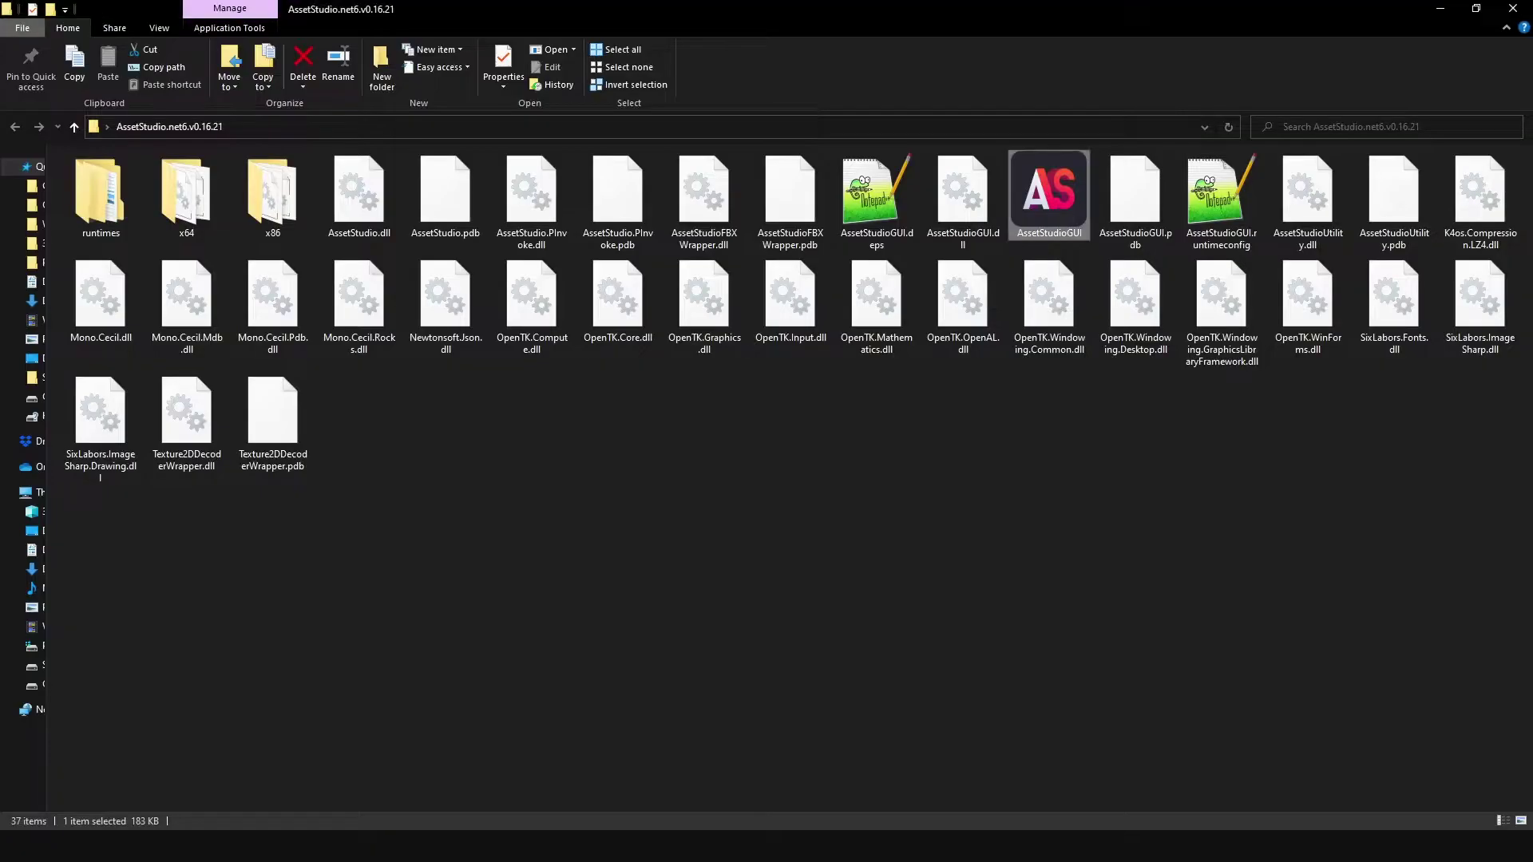
{"action": "key", "text": "alt+Tab"}
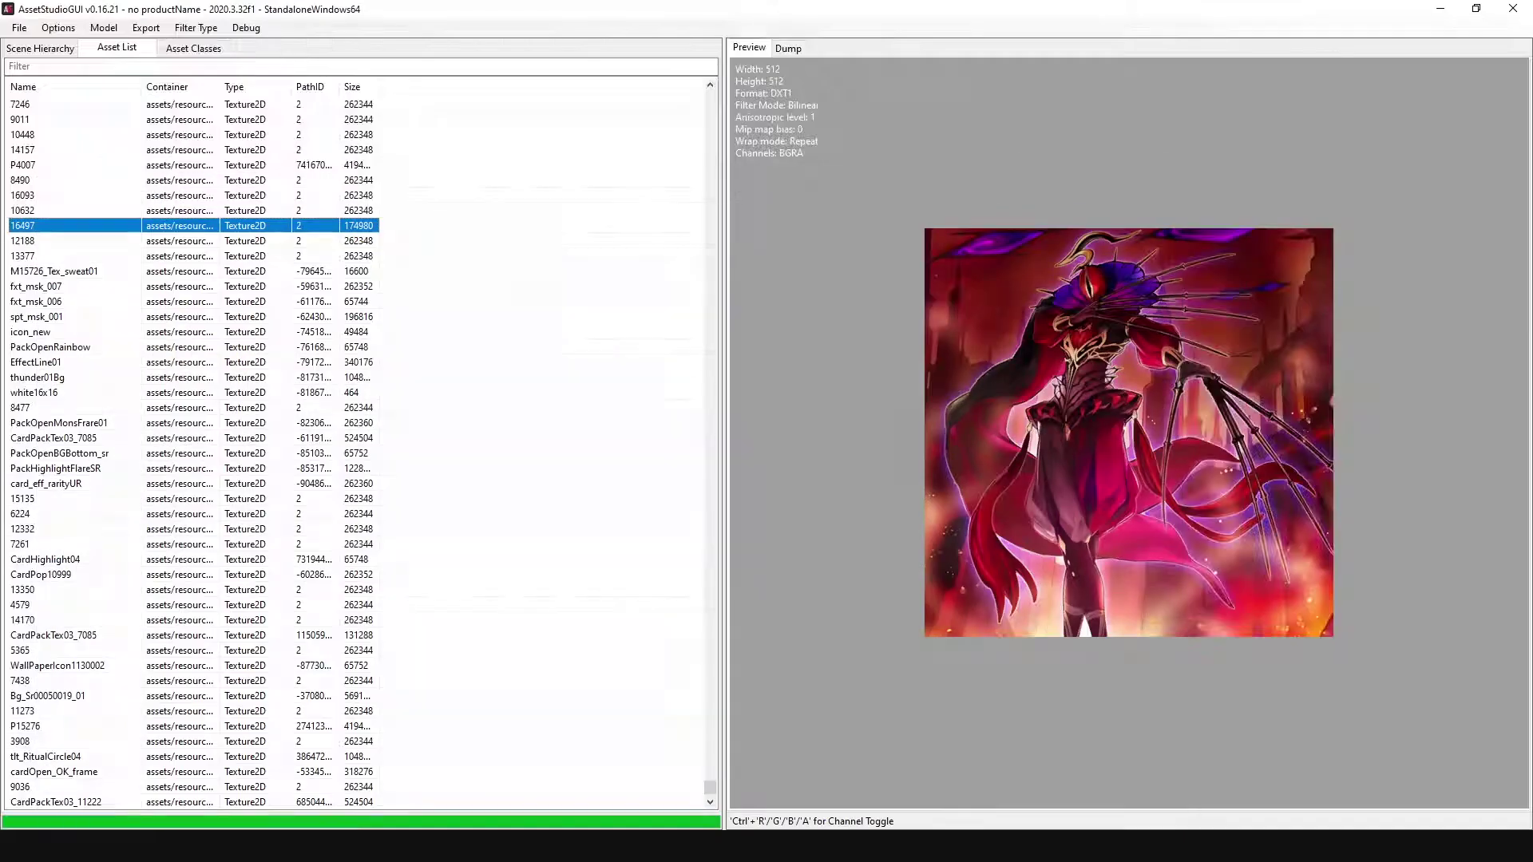
{"action": "left_click", "coordinate": [64, 134]}
{"action": "scroll", "coordinate": [58, 240], "scroll_direction": "up", "scroll_amount": 3}
{"action": "left_click", "coordinate": [56, 256]}
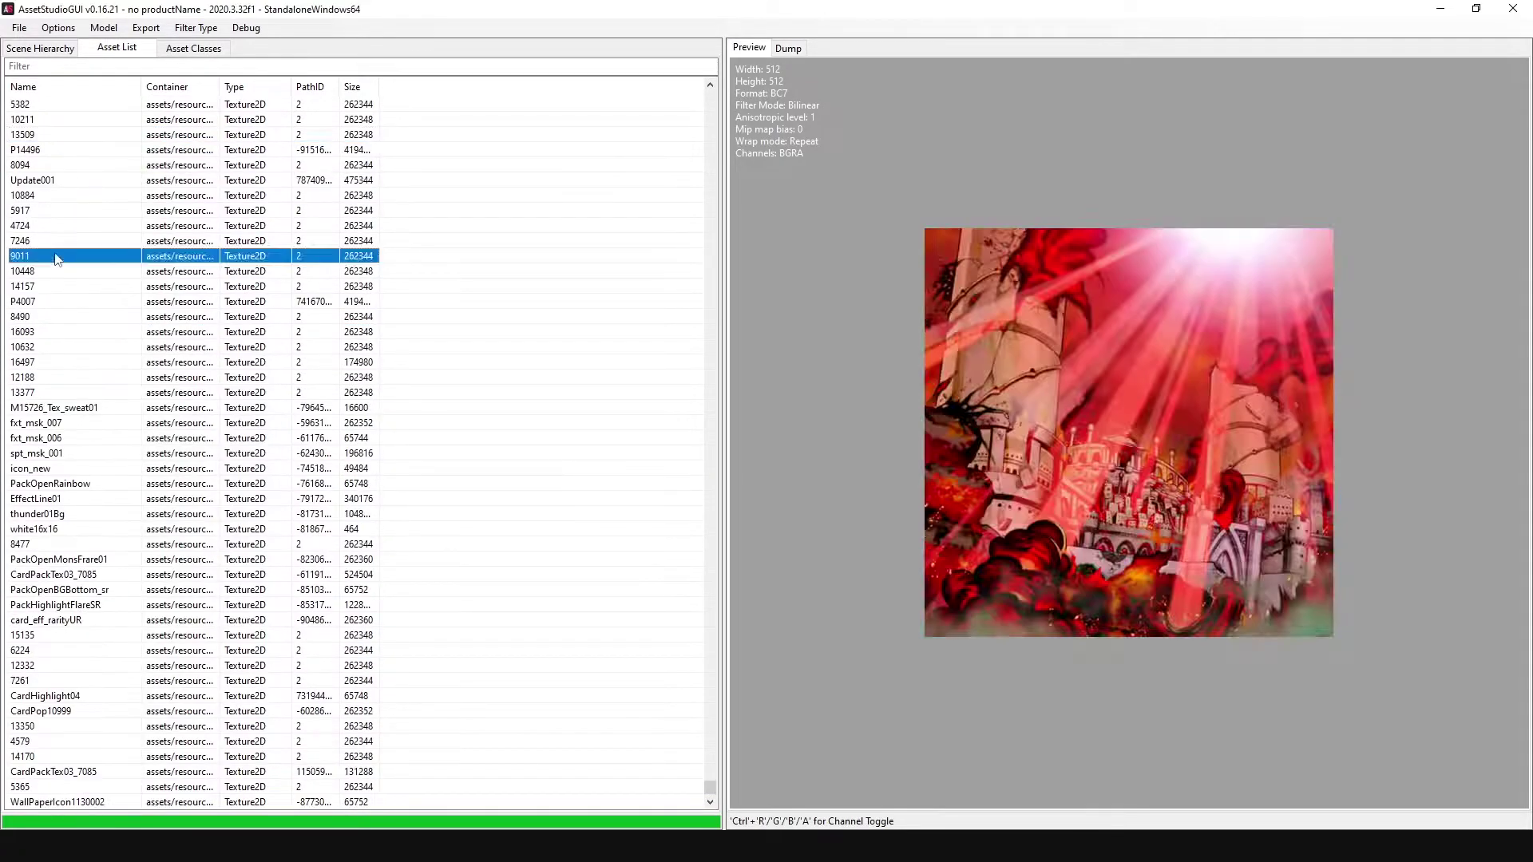
{"action": "scroll", "coordinate": [92, 283], "scroll_direction": "up", "scroll_amount": 3}
{"action": "left_click", "coordinate": [88, 210]}
{"action": "scroll", "coordinate": [120, 231], "scroll_direction": "up", "scroll_amount": 5}
{"action": "left_click", "coordinate": [135, 240]}
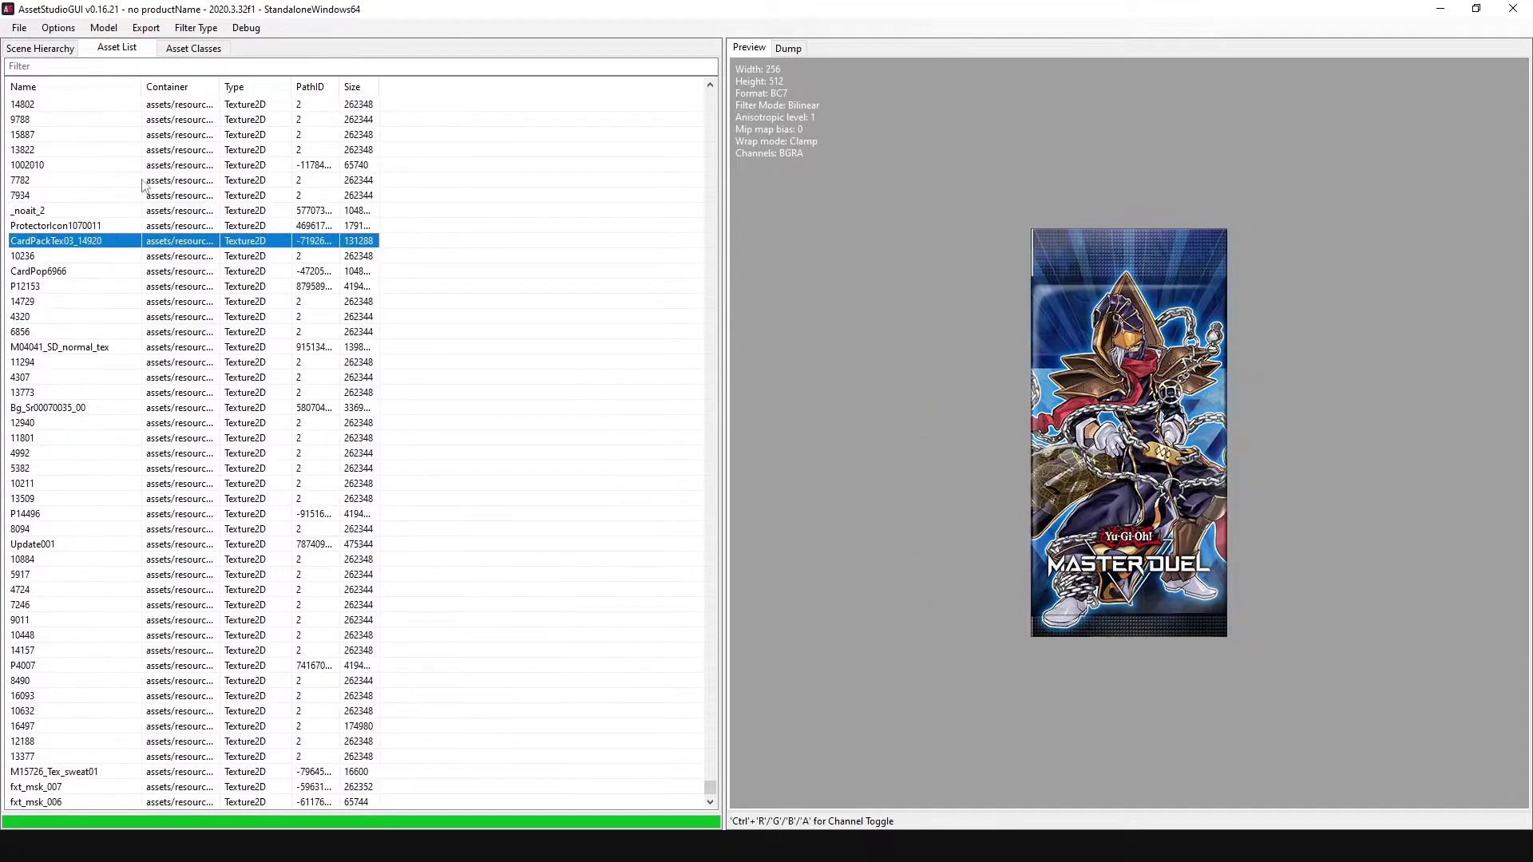
{"action": "left_click", "coordinate": [143, 180]}
{"action": "scroll", "coordinate": [144, 192], "scroll_direction": "up", "scroll_amount": 14}
- Preview card art 14474, 4479, HelpArrowcurve_Medium, winged horse 6956, WallPaper0014_2 and M14760_specular_tex
{"action": "left_click", "coordinate": [163, 316]}
{"action": "left_click", "coordinate": [176, 287]}
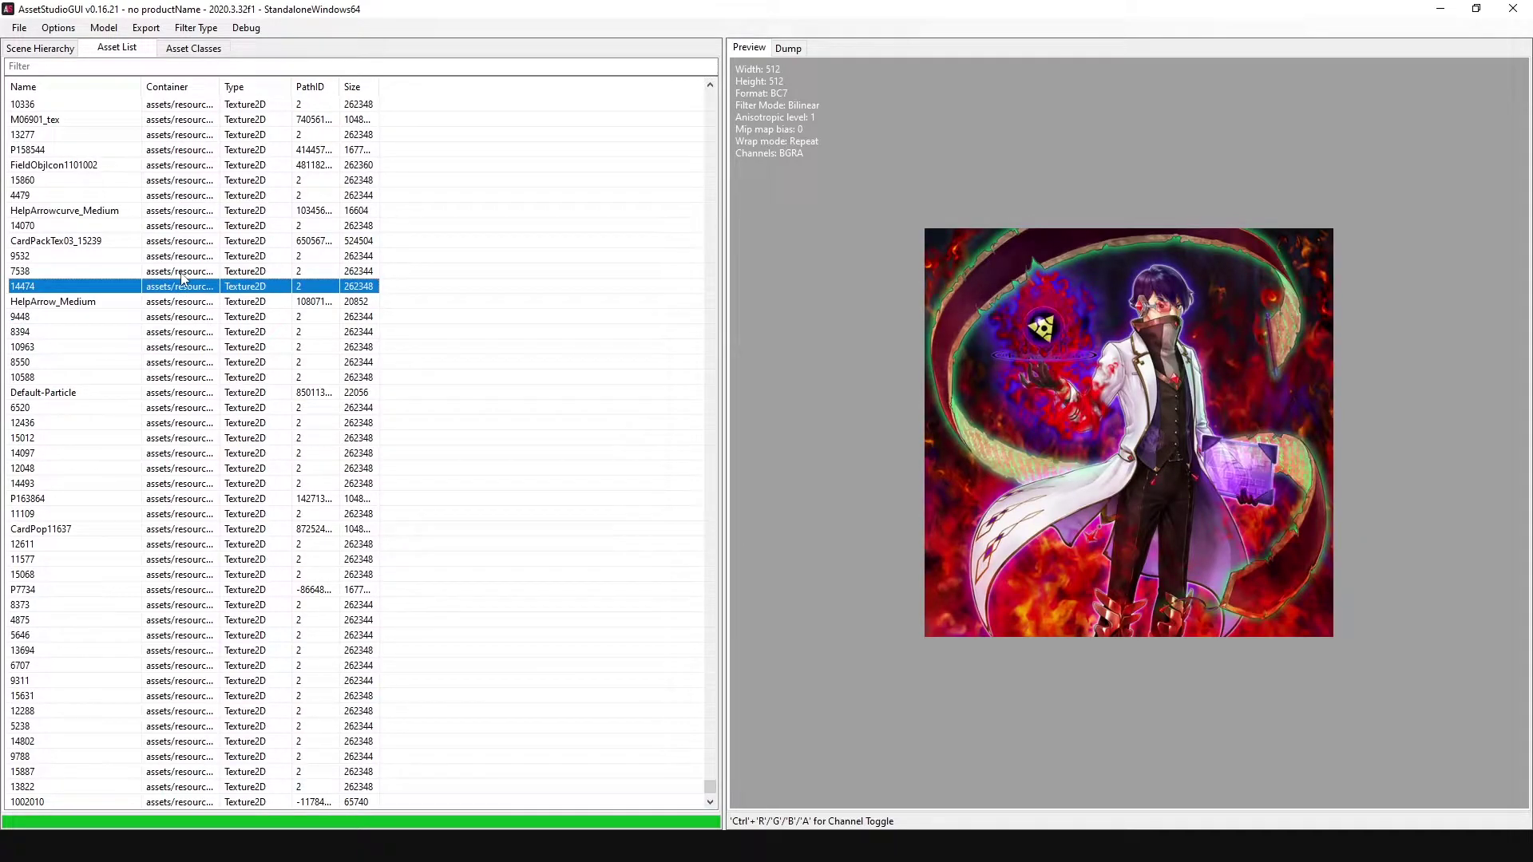
{"action": "left_click", "coordinate": [160, 196]}
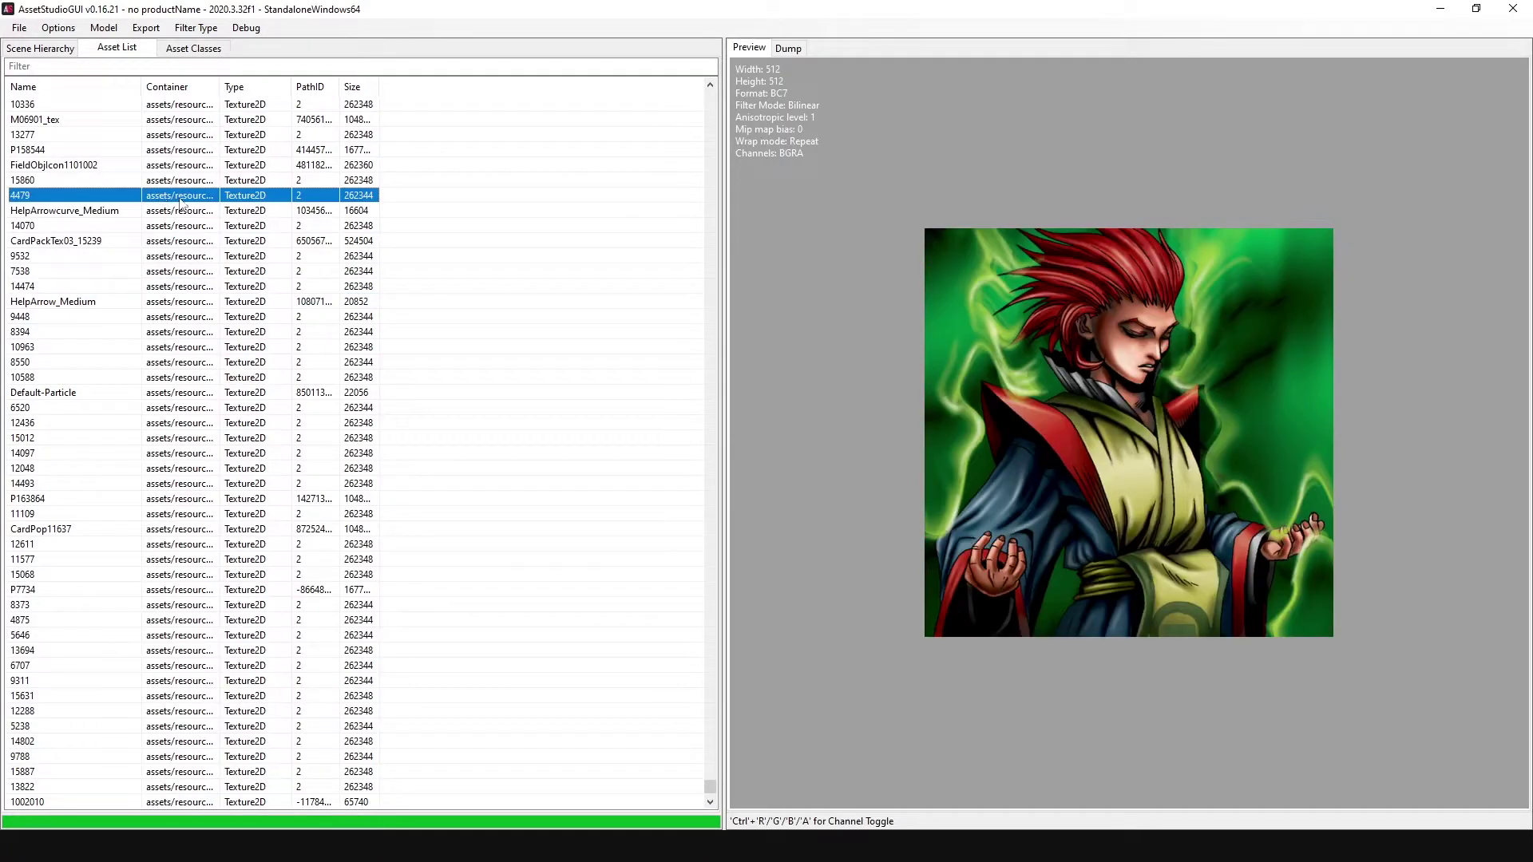
{"action": "left_click", "coordinate": [213, 210]}
{"action": "scroll", "coordinate": [214, 215], "scroll_direction": "up", "scroll_amount": 6}
{"action": "left_click", "coordinate": [209, 266]}
{"action": "scroll", "coordinate": [214, 200], "scroll_direction": "up", "scroll_amount": 4}
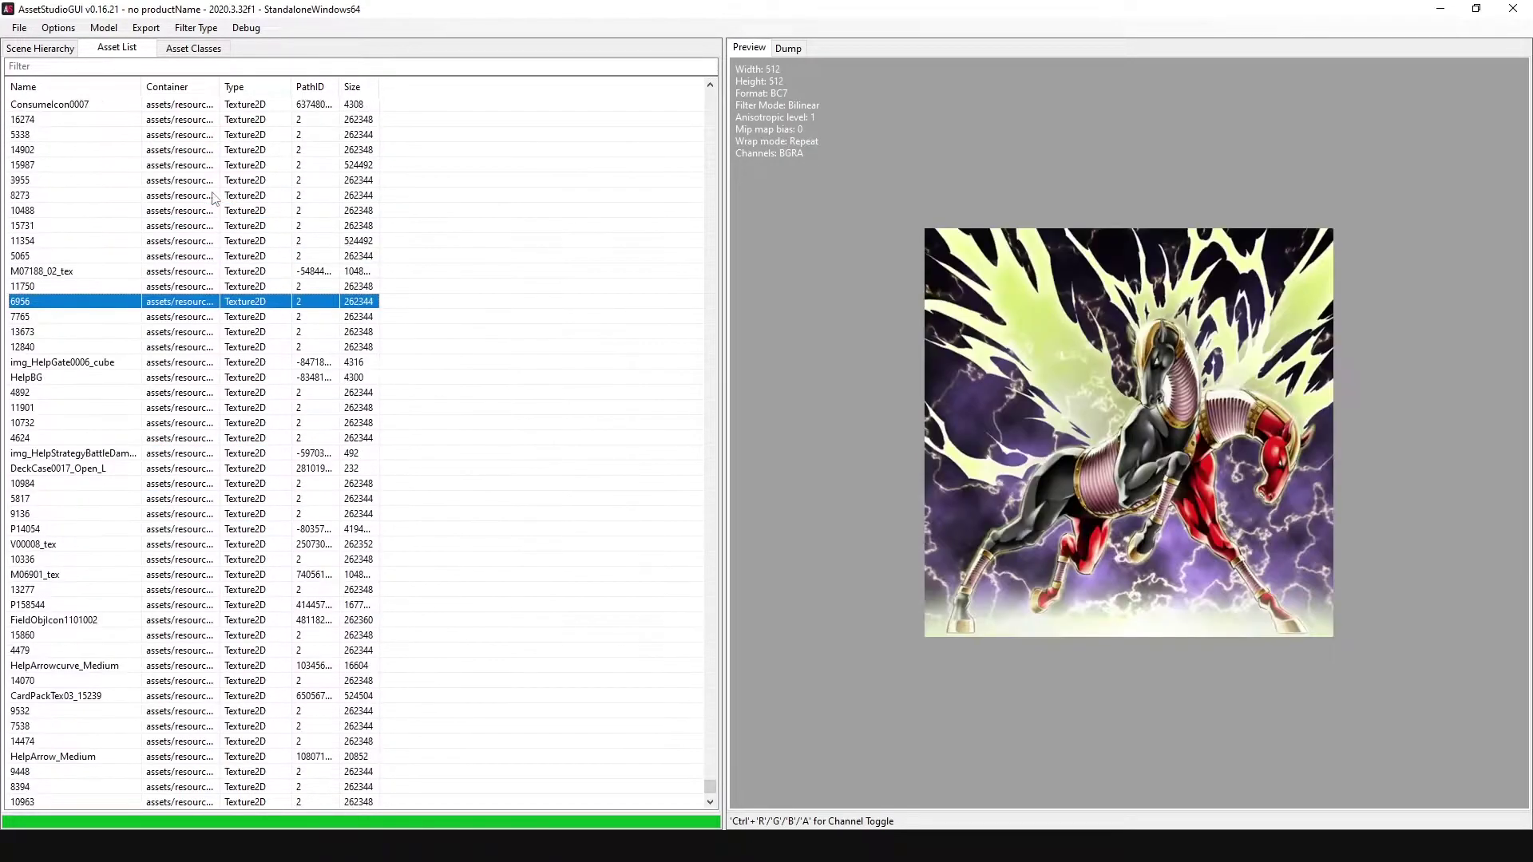
{"action": "scroll", "coordinate": [214, 198], "scroll_direction": "up", "scroll_amount": 6}
{"action": "left_click", "coordinate": [194, 196]}
{"action": "scroll", "coordinate": [200, 196], "scroll_direction": "up", "scroll_amount": 1}
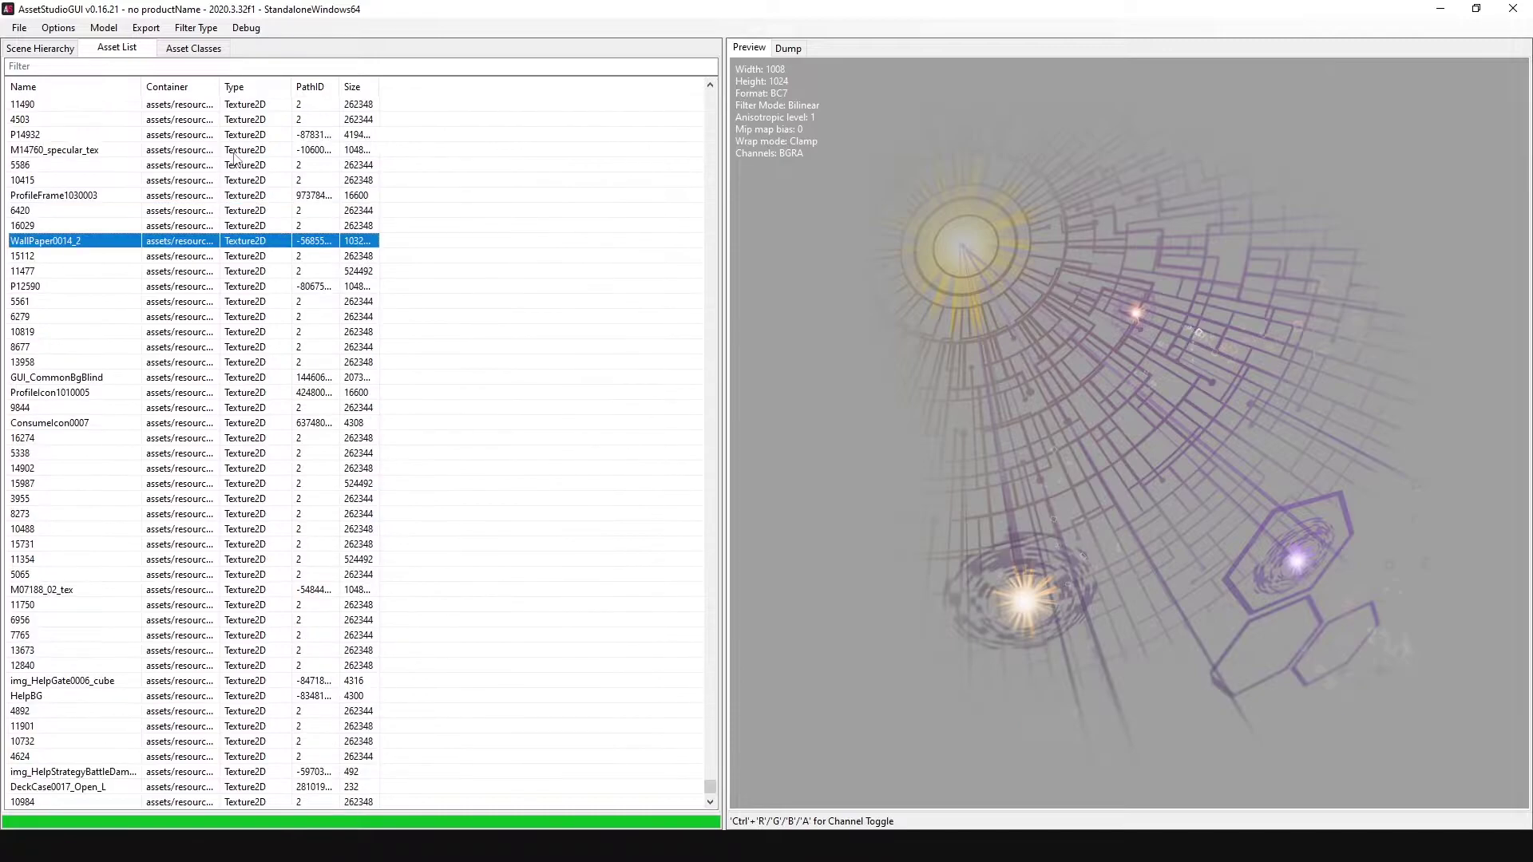
{"action": "left_click", "coordinate": [224, 150]}
{"action": "scroll", "coordinate": [263, 239], "scroll_direction": "up", "scroll_amount": 6}
- Preview textures 11173, 5242, 14878, 12132 and the CardPackTex03_13172 card pack
{"action": "left_click", "coordinate": [269, 272]}
{"action": "left_click", "coordinate": [275, 225]}
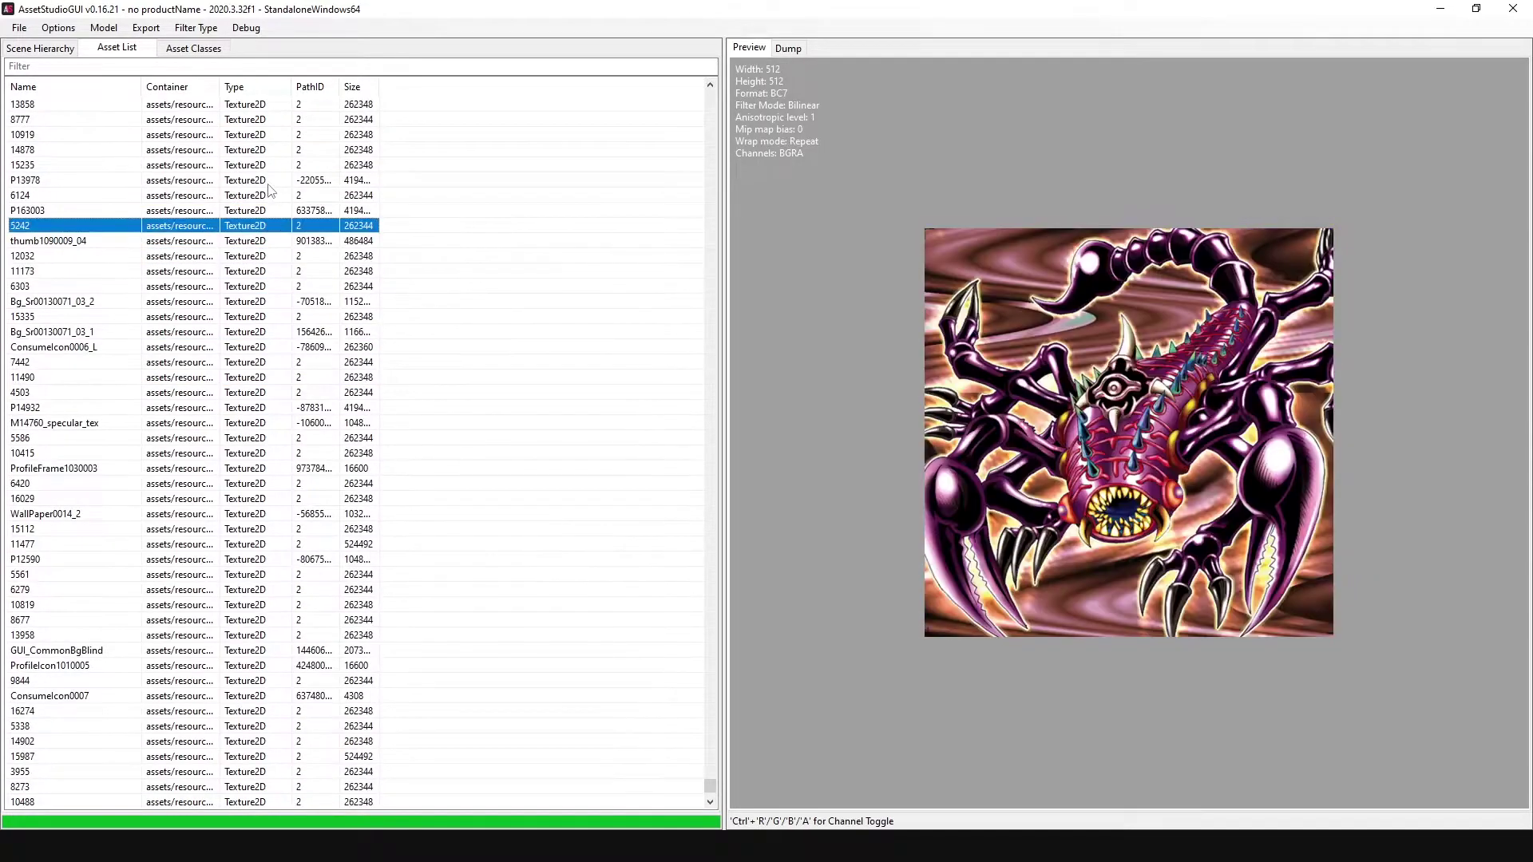
{"action": "left_click", "coordinate": [271, 149]}
{"action": "scroll", "coordinate": [237, 268], "scroll_direction": "up", "scroll_amount": 9}
{"action": "left_click", "coordinate": [242, 331]}
{"action": "left_click", "coordinate": [225, 256]}
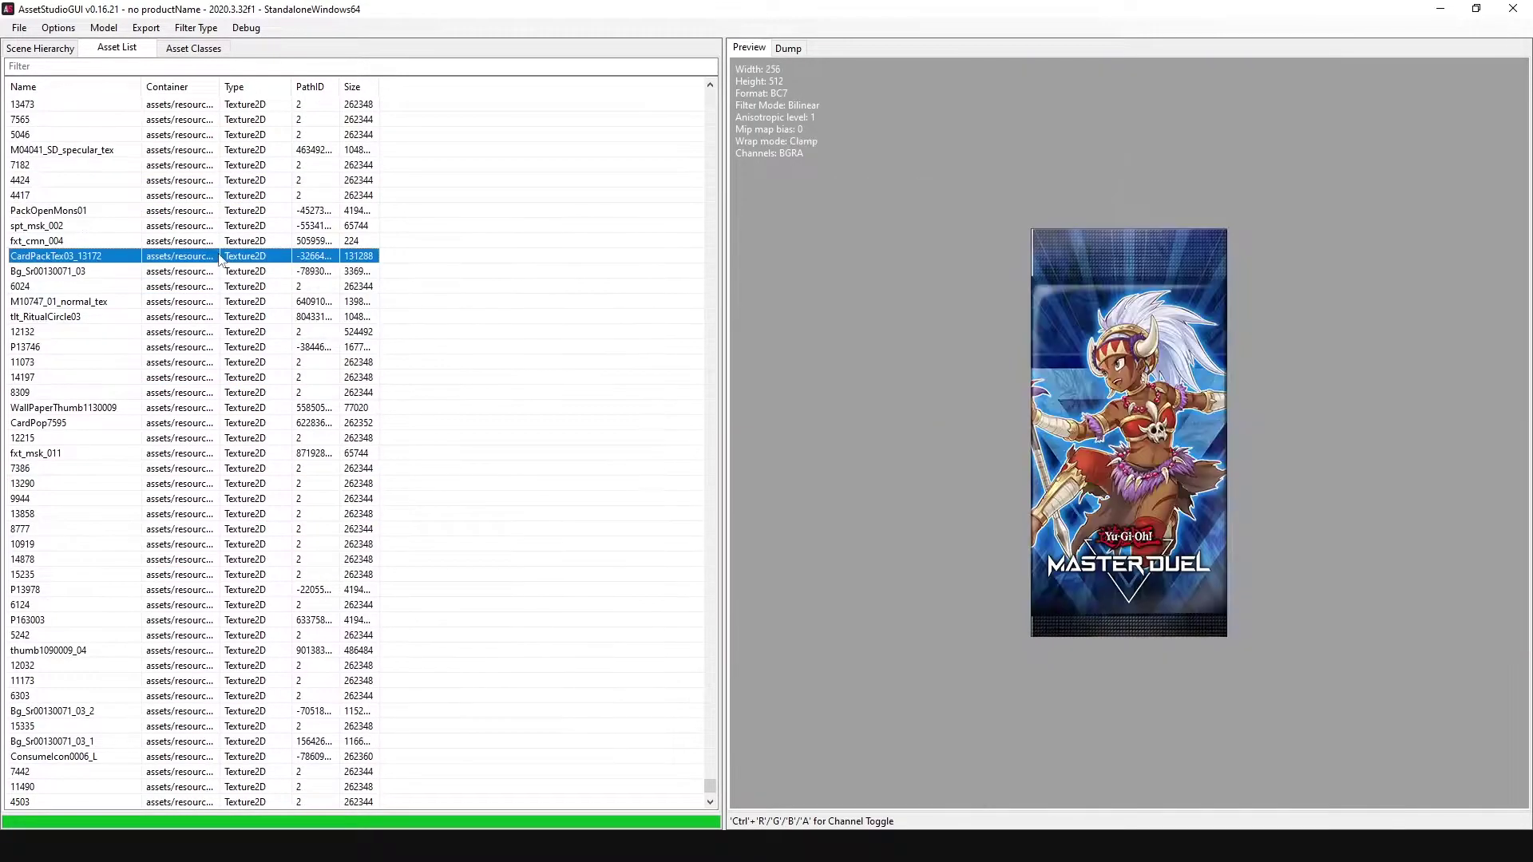
{"action": "scroll", "coordinate": [212, 367], "scroll_direction": "up", "scroll_amount": 3}
- Preview spt_msk_002, Bg_Sr00130071_03, 6024 and M10747_01_normal_tex, ending on the tall 12132 art
{"action": "key", "text": "Up"}
{"action": "key", "text": "Up"}
{"action": "left_click", "coordinate": [203, 407]}
{"action": "left_click", "coordinate": [212, 423]}
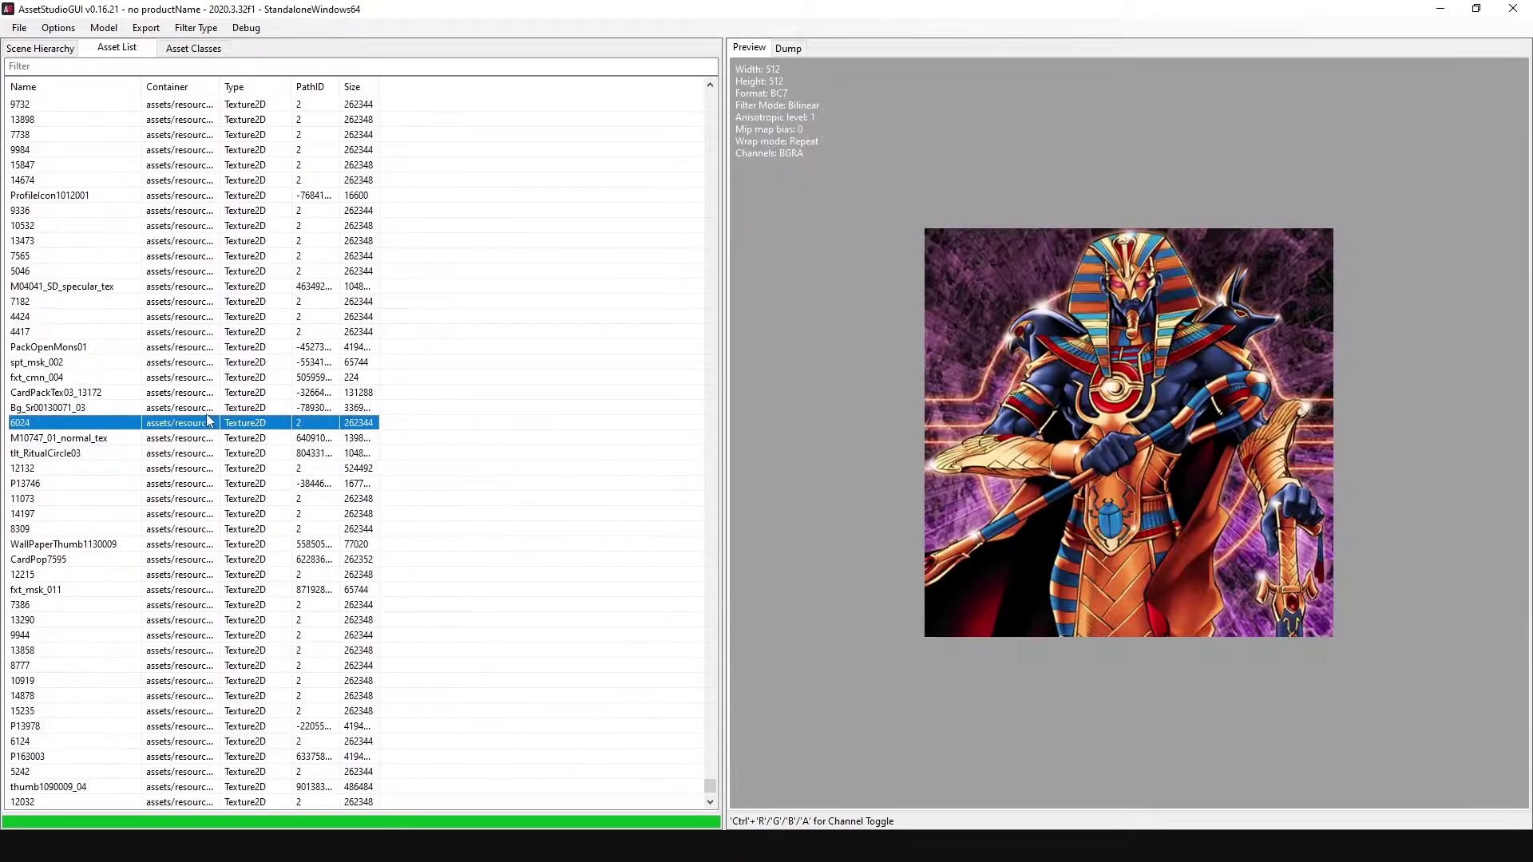
{"action": "left_click", "coordinate": [198, 392]}
{"action": "left_click", "coordinate": [209, 437]}
{"action": "left_click", "coordinate": [211, 468]}
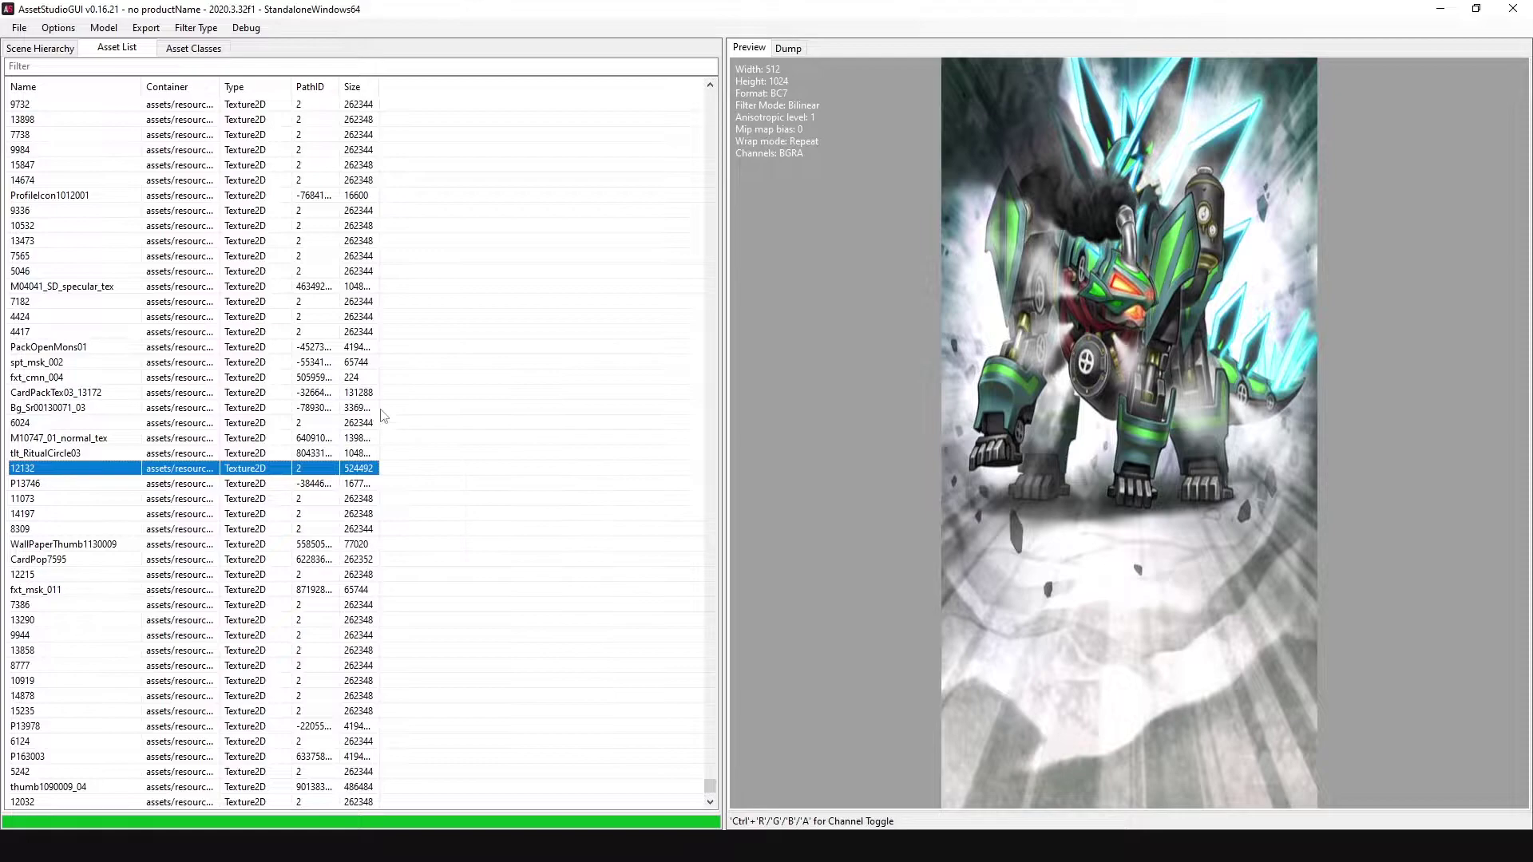
- Preview P13746 and the 11073 card art, then return to the 512×1024 texture 12132
{"action": "left_click", "coordinate": [241, 486]}
{"action": "left_click", "coordinate": [243, 499]}
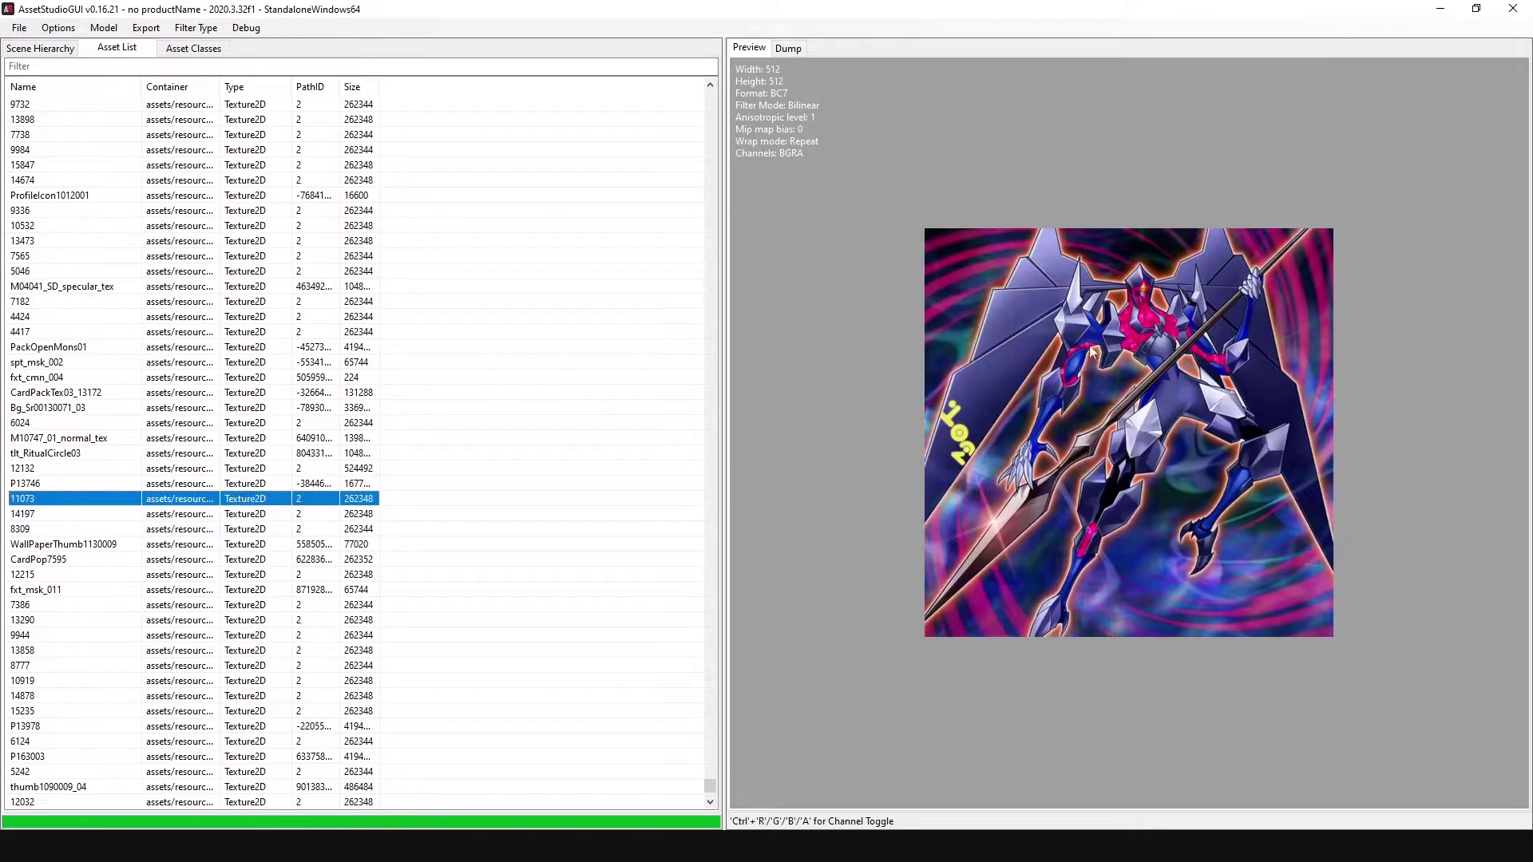
{"action": "left_click", "coordinate": [282, 470]}
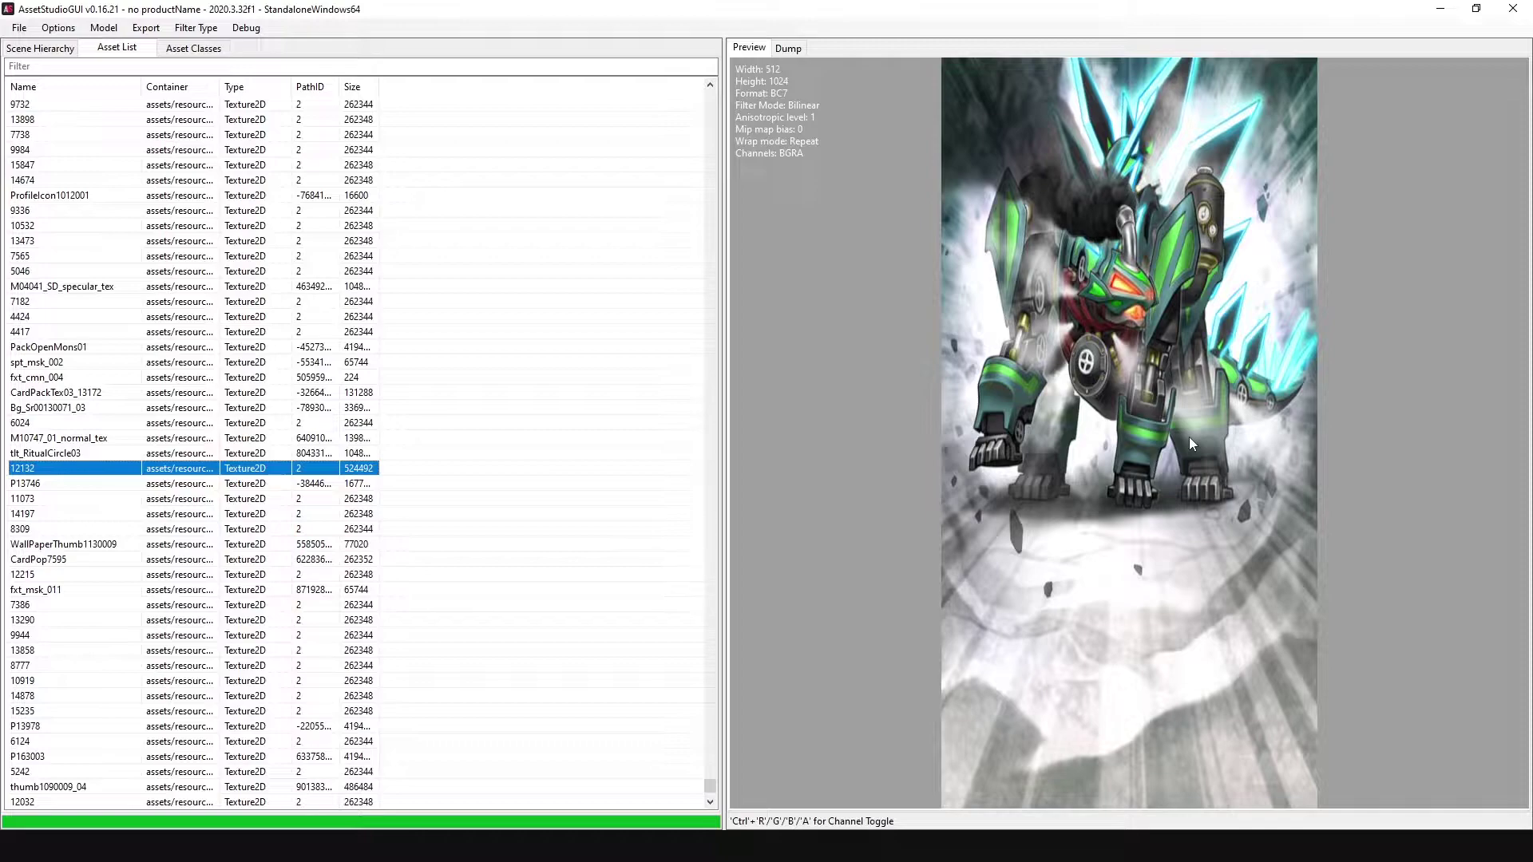
- Preview 4417, snake art 7182, ProfileIcon1012001, 9984, 7738, 13898, 14697 and 5442
{"action": "left_click", "coordinate": [325, 332]}
{"action": "left_click", "coordinate": [314, 303]}
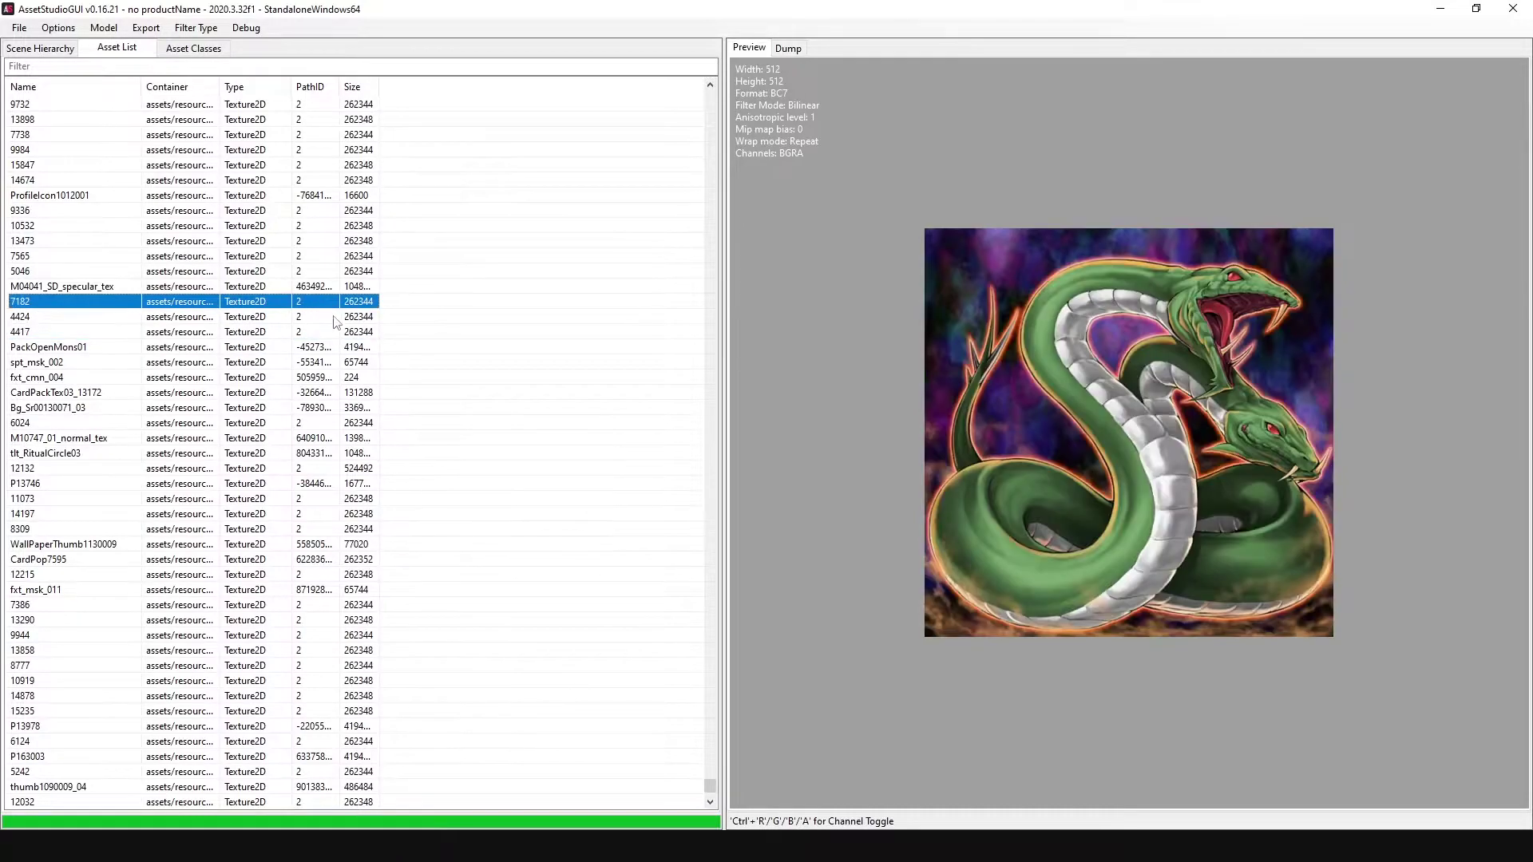
{"action": "scroll", "coordinate": [335, 323], "scroll_direction": "up", "scroll_amount": 4}
{"action": "left_click", "coordinate": [271, 377]}
{"action": "left_click", "coordinate": [335, 331]}
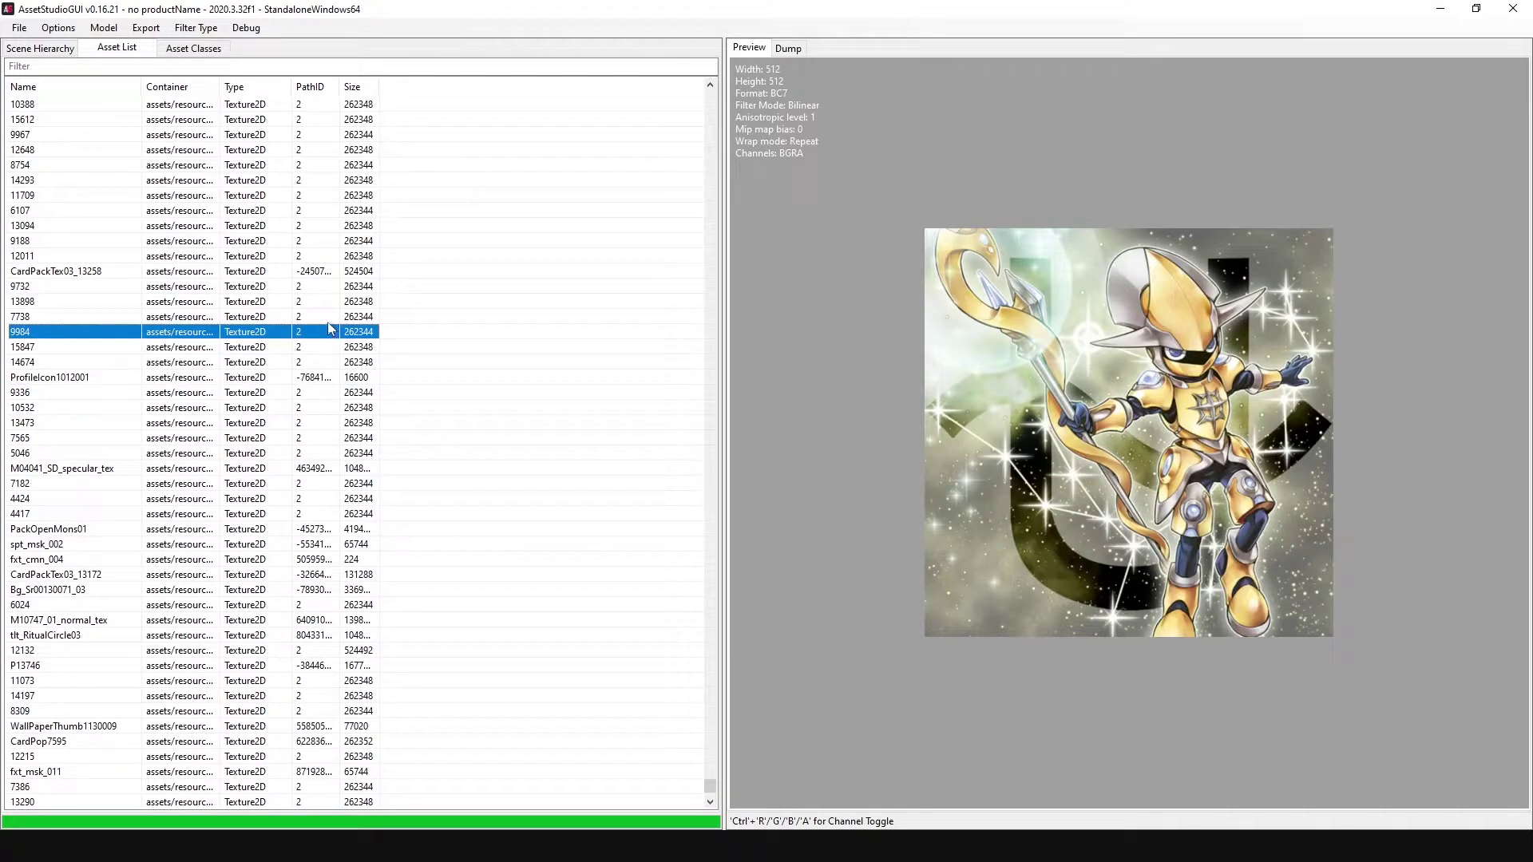
{"action": "left_click", "coordinate": [328, 320]}
{"action": "left_click", "coordinate": [319, 304]}
{"action": "scroll", "coordinate": [336, 307], "scroll_direction": "up", "scroll_amount": 5}
{"action": "left_click", "coordinate": [337, 303]}
{"action": "left_click", "coordinate": [352, 273]}
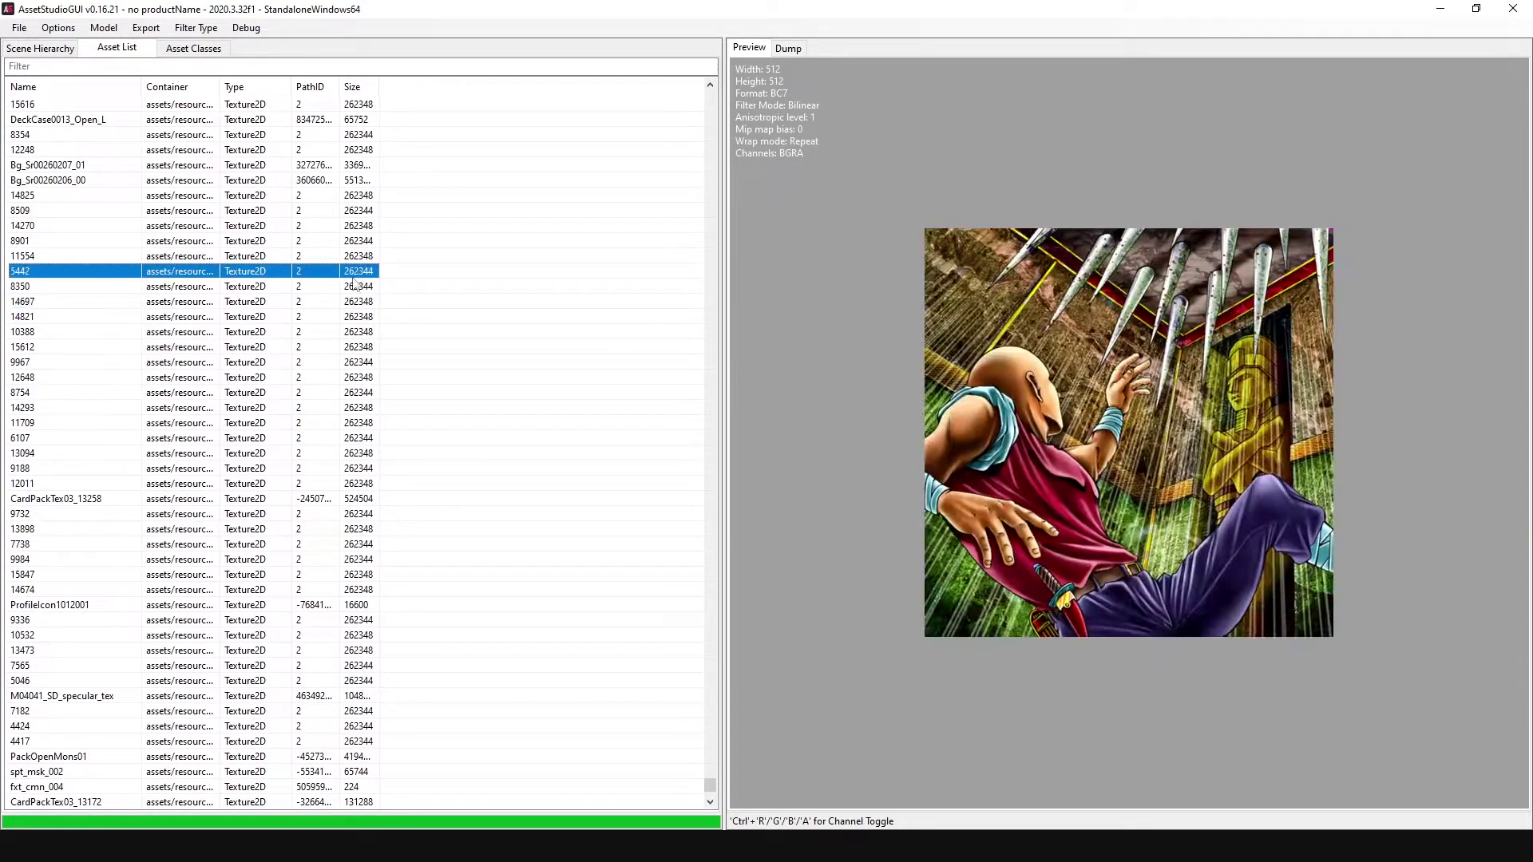
{"action": "scroll", "coordinate": [354, 283], "scroll_direction": "up", "scroll_amount": 3}
- Preview the 15616 winged machine art, then 11309, 12411, 13494 and 14297
{"action": "left_click", "coordinate": [344, 331]}
{"action": "left_click", "coordinate": [341, 255]}
{"action": "left_click", "coordinate": [339, 242]}
{"action": "scroll", "coordinate": [338, 250], "scroll_direction": "up", "scroll_amount": 3}
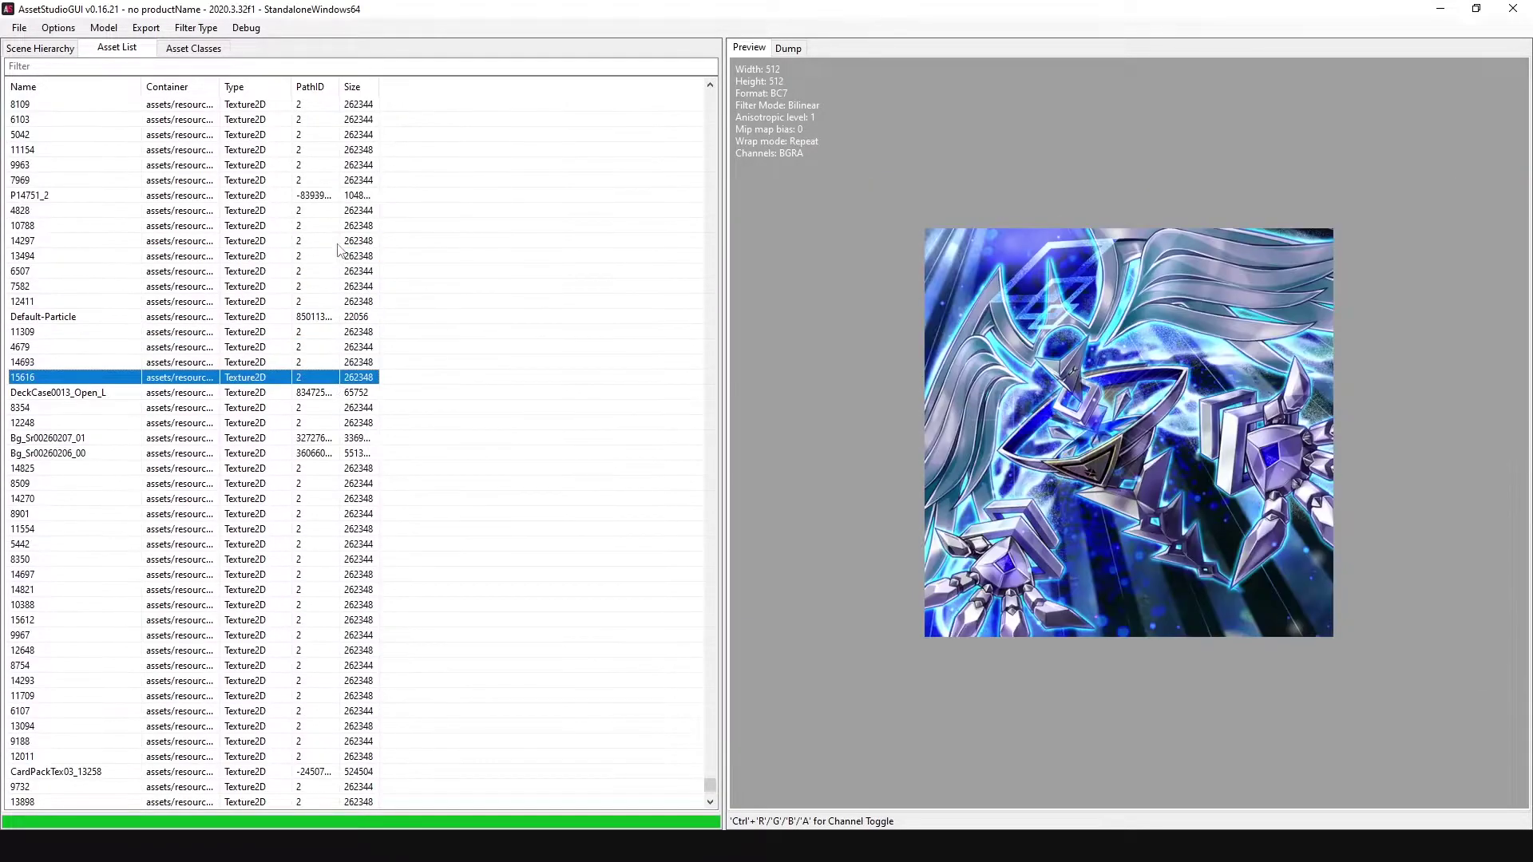
{"action": "scroll", "coordinate": [338, 250], "scroll_direction": "down", "scroll_amount": 3}
{"action": "left_click", "coordinate": [340, 285]}
{"action": "left_click", "coordinate": [318, 257]}
{"action": "left_click", "coordinate": [312, 212]}
{"action": "left_click", "coordinate": [312, 198]}
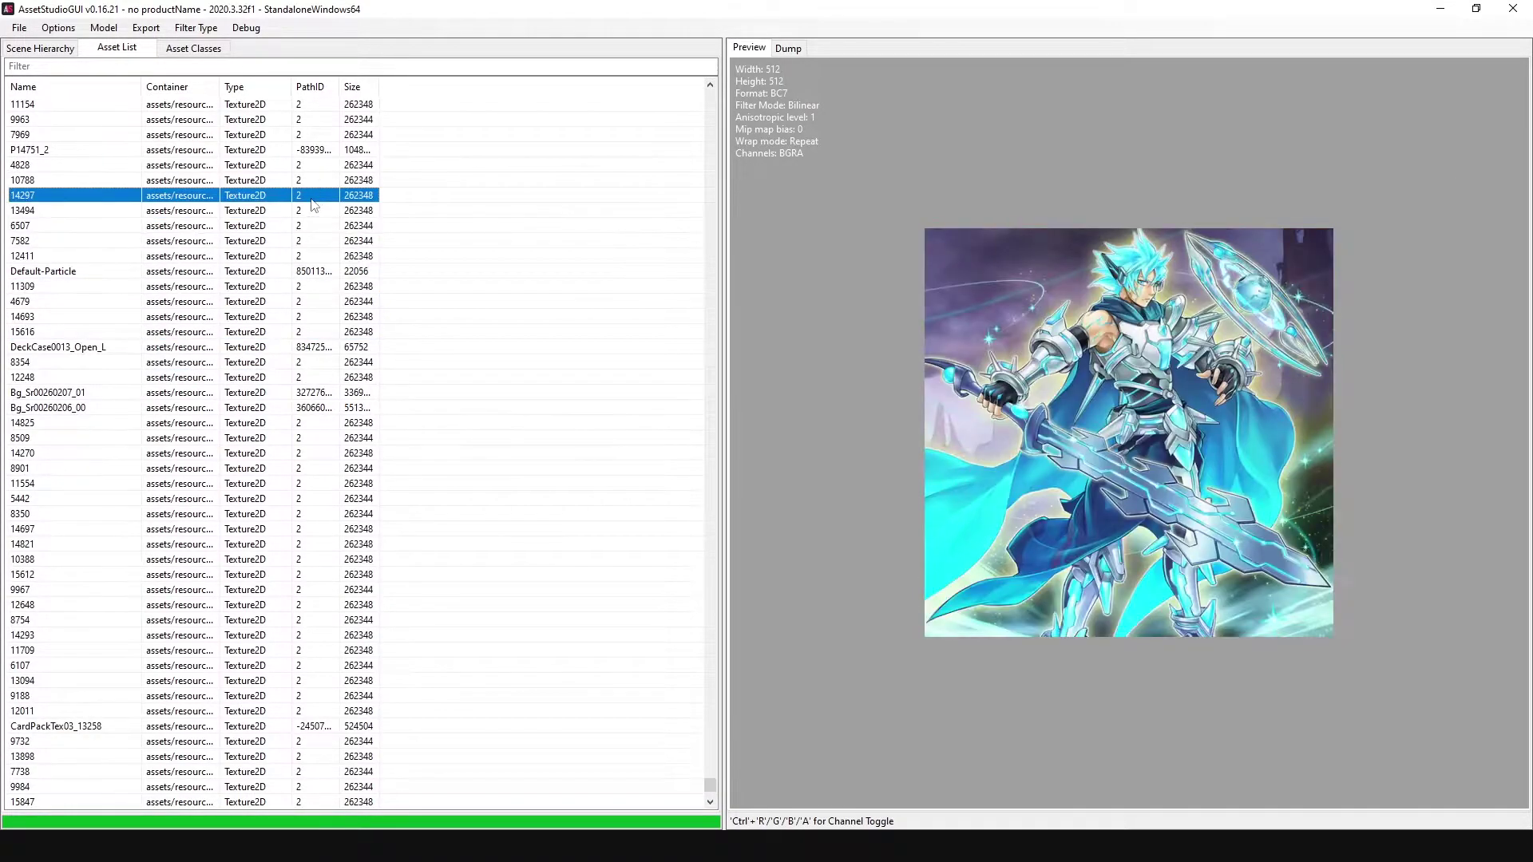
{"action": "scroll", "coordinate": [313, 205], "scroll_direction": "up", "scroll_amount": 11}
- Preview effect textures fxt_cmn_004 and fxt_nis_002, texture 10136 and the CardPop13981 antlered rabbit
{"action": "left_click", "coordinate": [303, 331]}
{"action": "left_click", "coordinate": [290, 482]}
{"action": "left_click", "coordinate": [295, 348]}
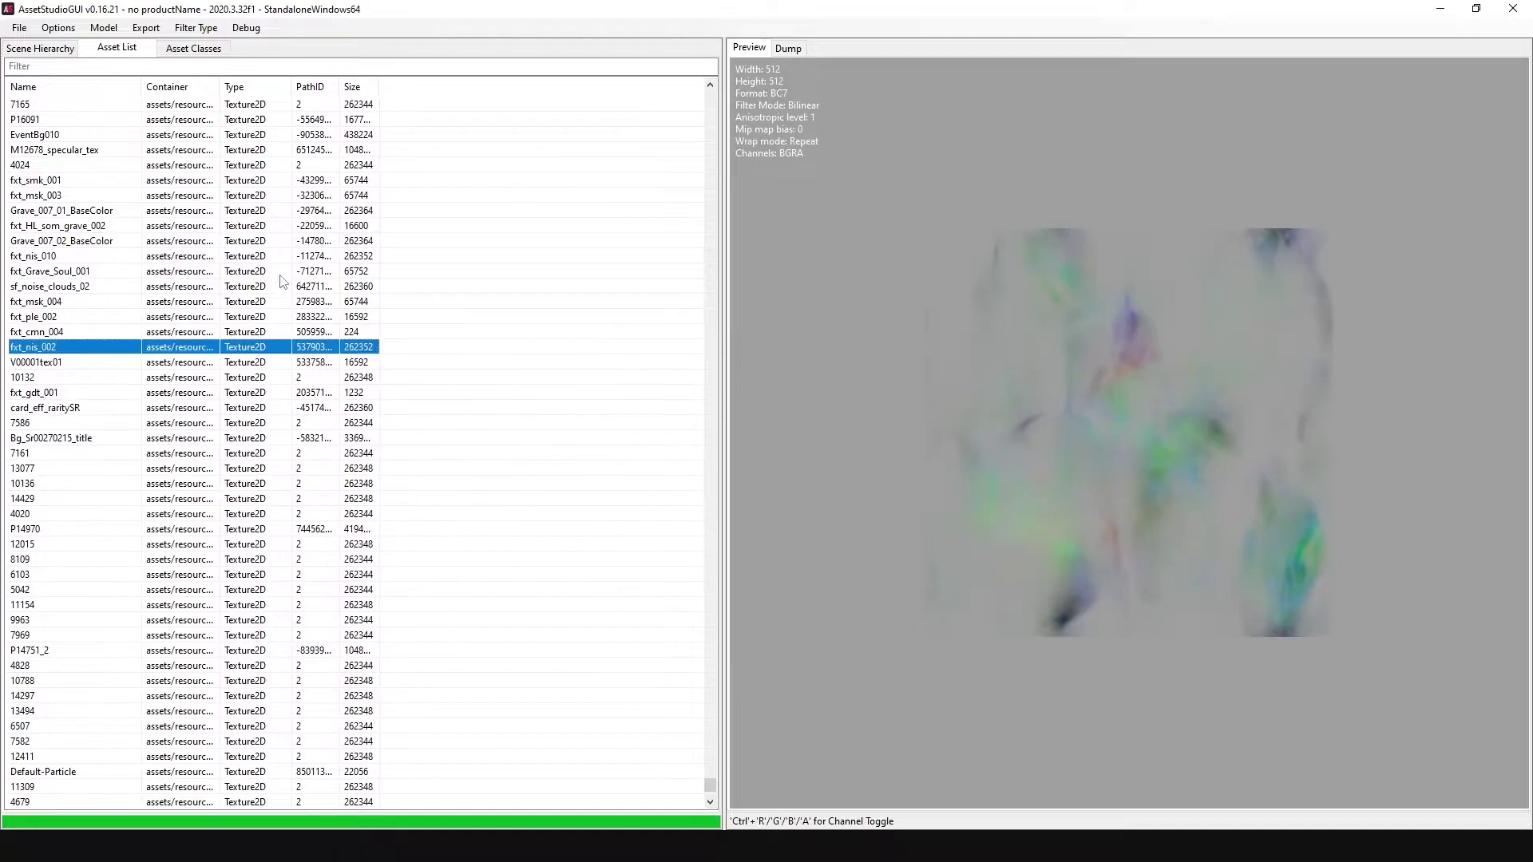
{"action": "left_click", "coordinate": [280, 274]}
{"action": "scroll", "coordinate": [281, 275], "scroll_direction": "up", "scroll_amount": 9}
{"action": "left_click", "coordinate": [281, 350]}
{"action": "left_click", "coordinate": [284, 242]}
{"action": "left_click", "coordinate": [285, 257]}
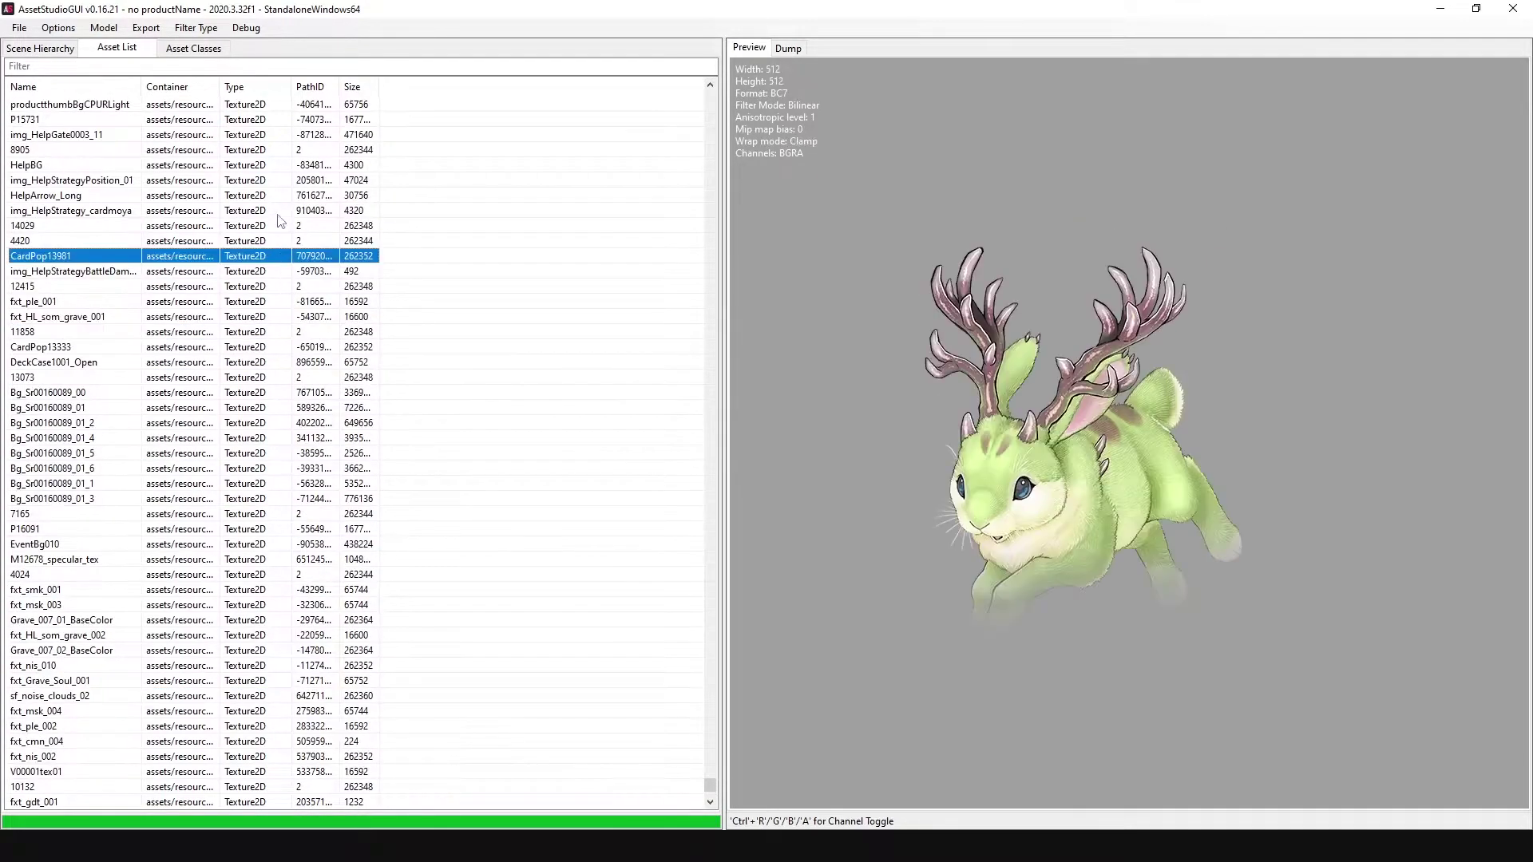
{"action": "scroll", "coordinate": [280, 221], "scroll_direction": "up", "scroll_amount": 6}
- Preview the 11550 robot, a white circle, fxt_gdt_001 and 9236, ending on pink flame art 10432
{"action": "left_click", "coordinate": [280, 479]}
{"action": "scroll", "coordinate": [279, 479], "scroll_direction": "up", "scroll_amount": 4}
{"action": "left_click", "coordinate": [280, 331]}
{"action": "left_click", "coordinate": [280, 301]}
{"action": "left_click", "coordinate": [279, 255]}
{"action": "left_click", "coordinate": [278, 210]}
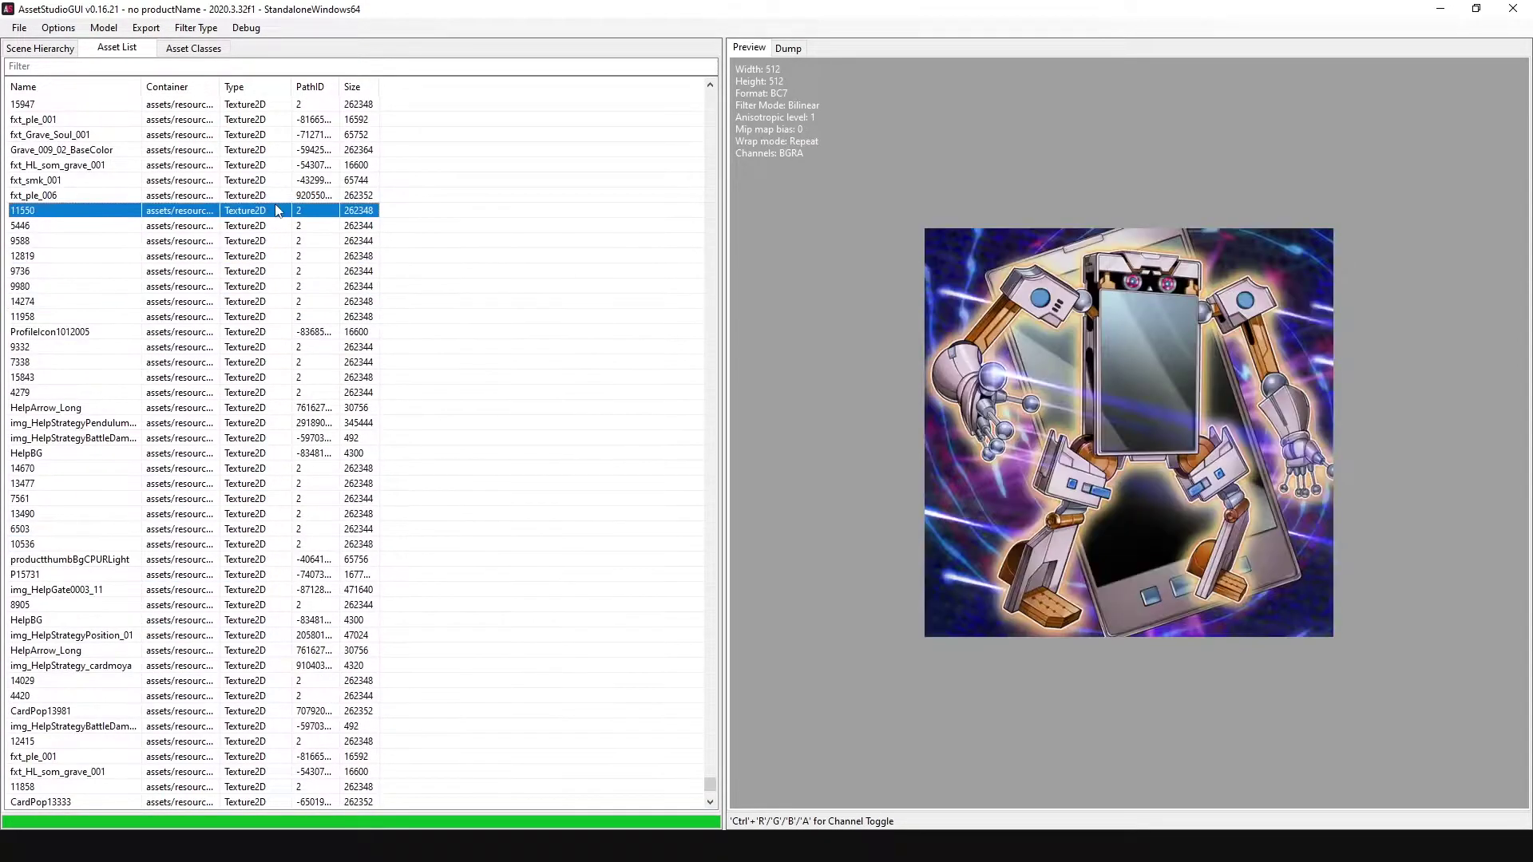
{"action": "left_click", "coordinate": [269, 164]}
{"action": "scroll", "coordinate": [269, 165], "scroll_direction": "up", "scroll_amount": 7}
{"action": "left_click", "coordinate": [270, 240]}
{"action": "left_click", "coordinate": [279, 286]}
{"action": "left_click", "coordinate": [269, 210]}
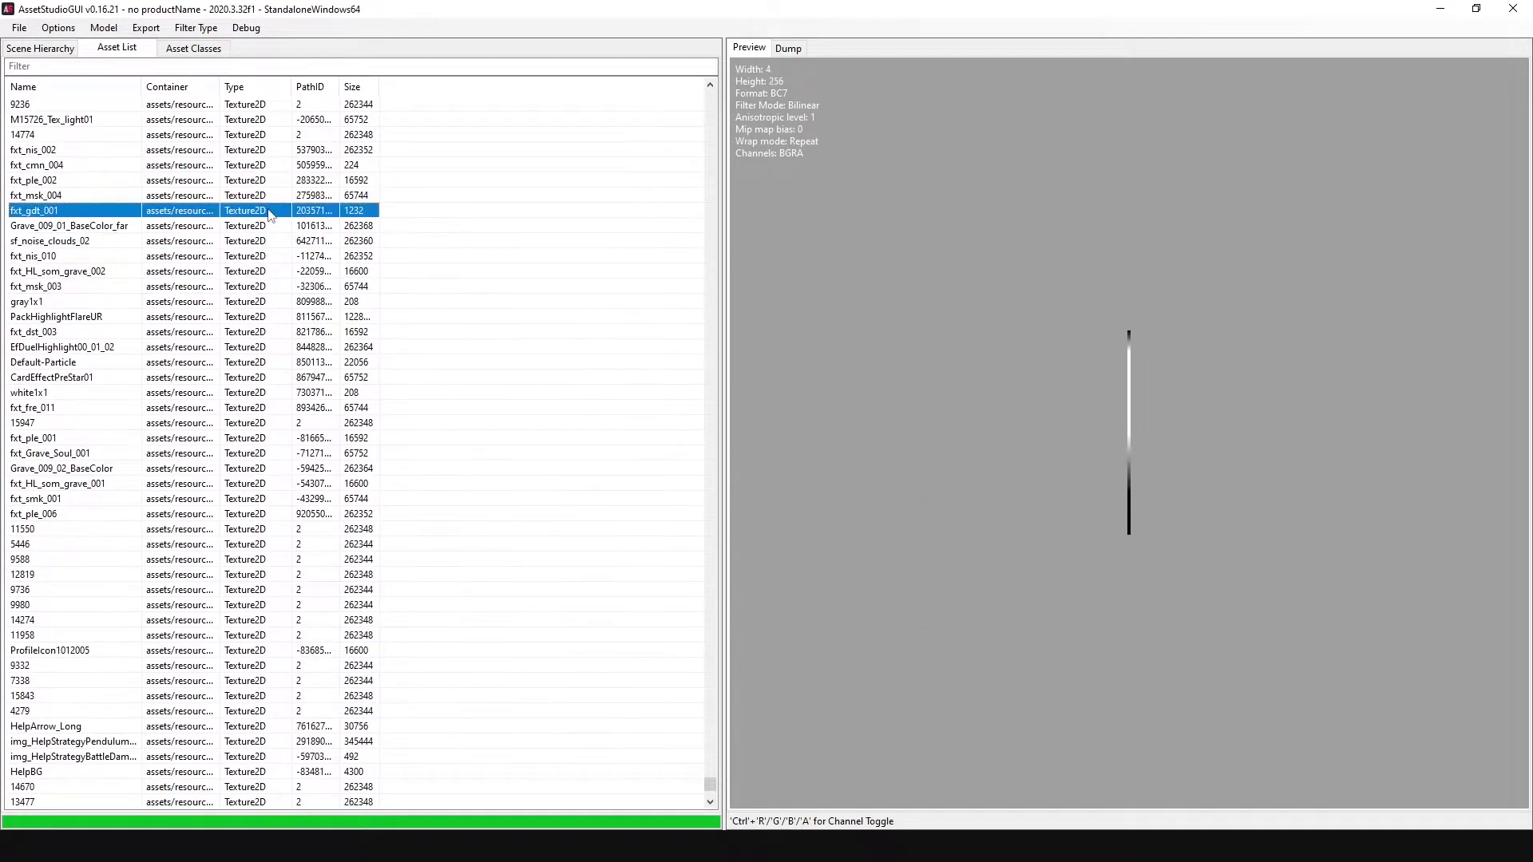
{"action": "scroll", "coordinate": [270, 213], "scroll_direction": "up", "scroll_amount": 4}
{"action": "left_click", "coordinate": [269, 286]}
{"action": "left_click", "coordinate": [281, 225]}
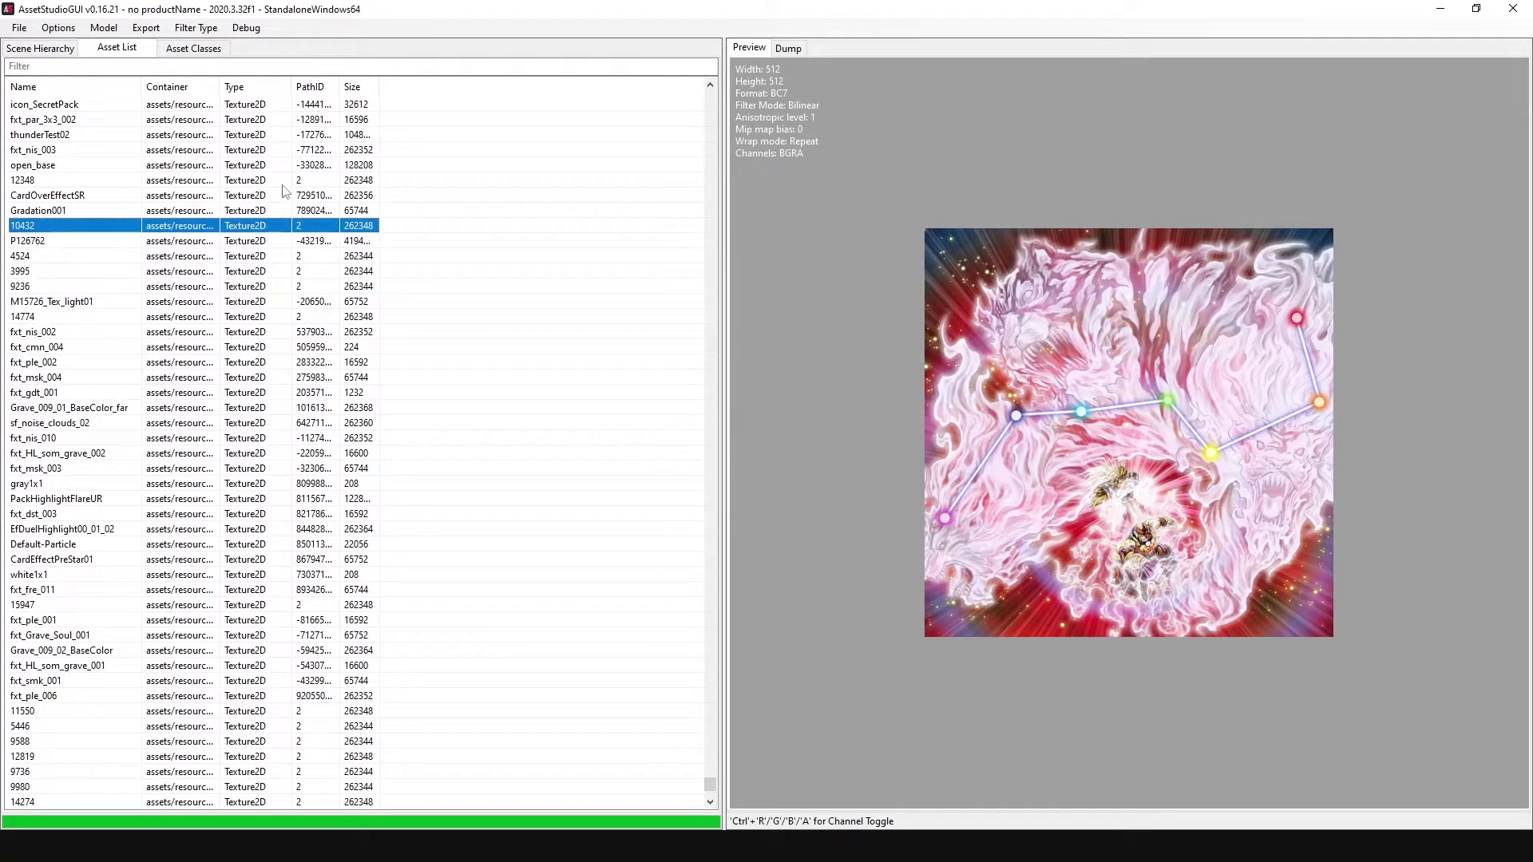
{"action": "key", "text": "alt+Tab"}
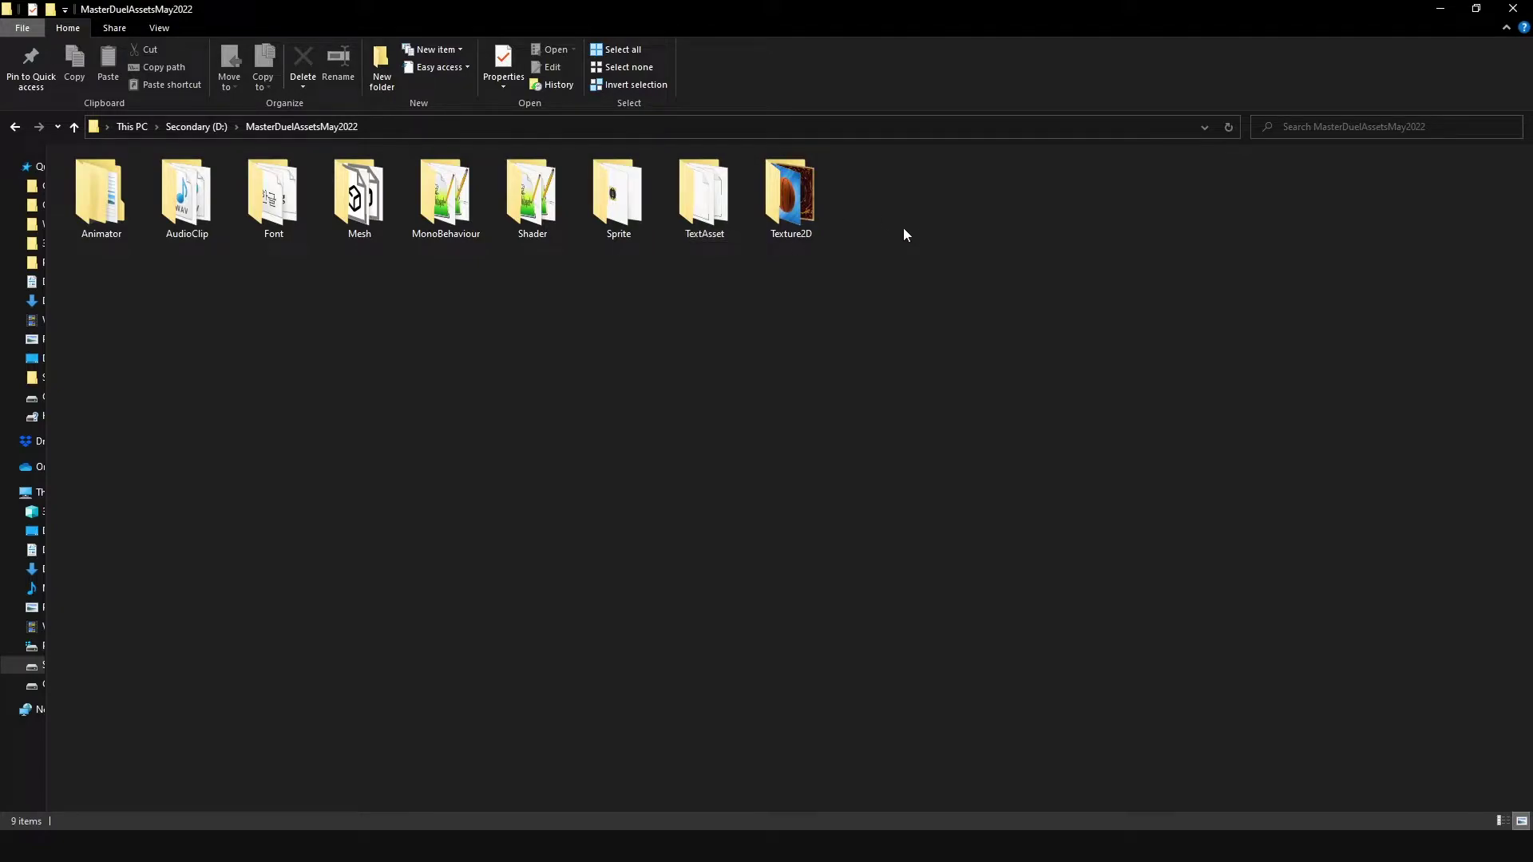
- Open the exported Texture2D folder and scroll past the early icons into the card art
{"action": "double_click", "coordinate": [824, 233]}
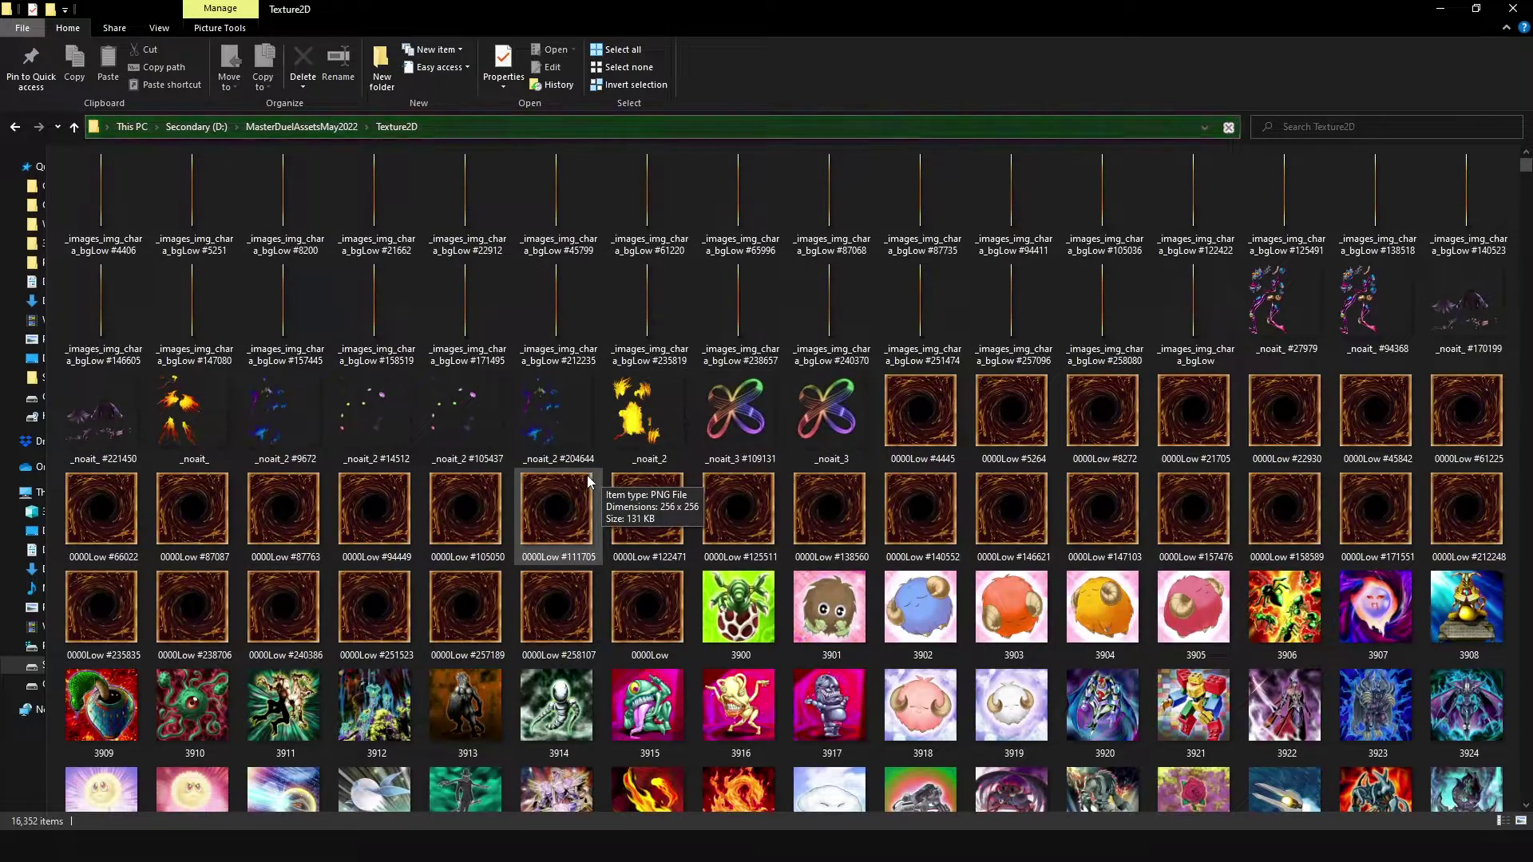
{"action": "scroll", "coordinate": [465, 580], "scroll_direction": "down", "scroll_amount": 3}
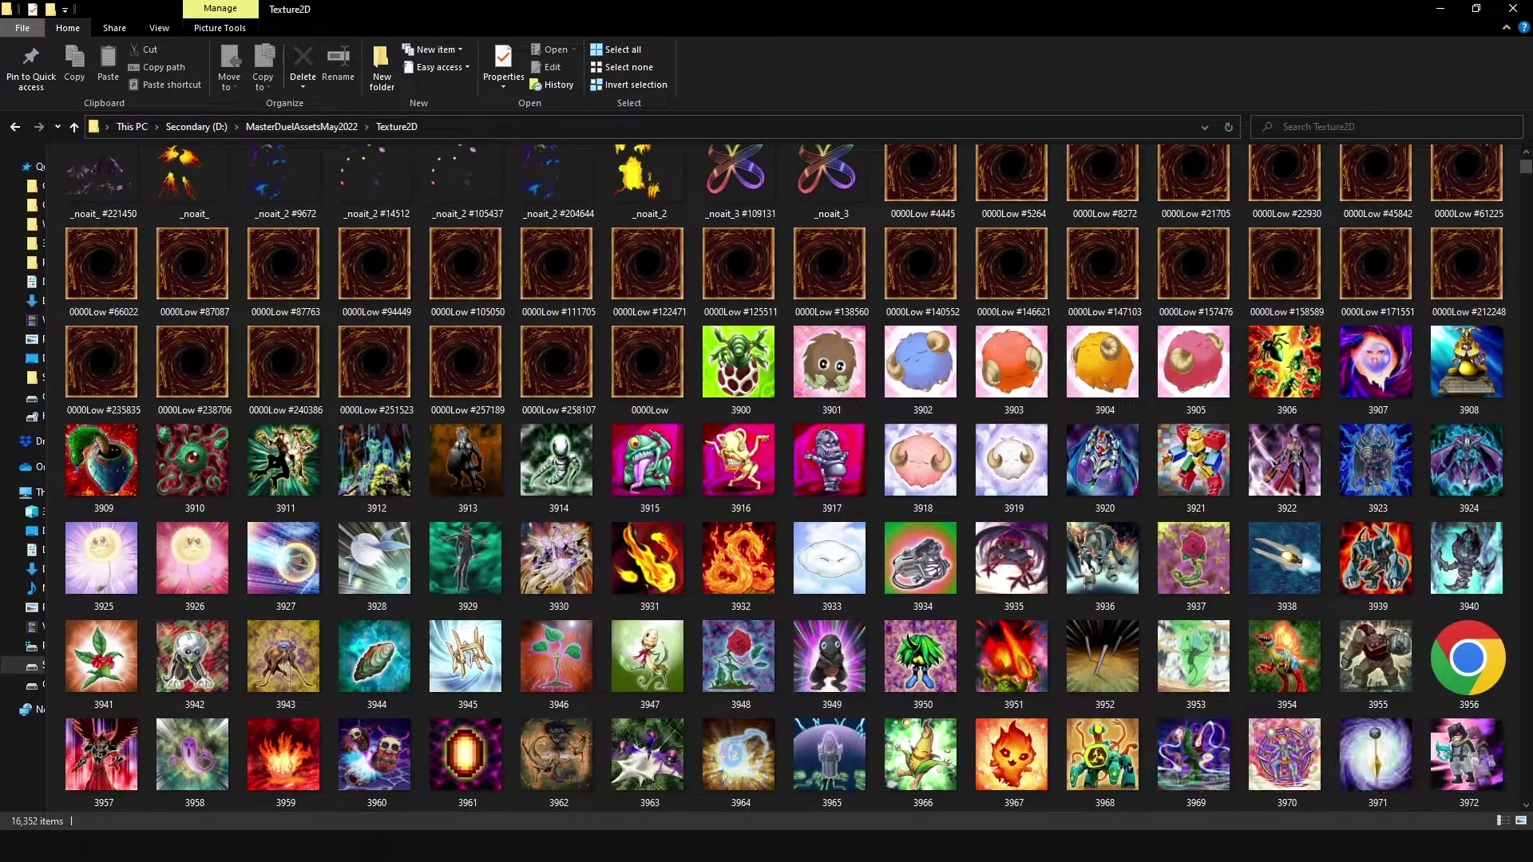
{"action": "left_click", "coordinate": [449, 648]}
{"action": "scroll", "coordinate": [450, 649], "scroll_direction": "down", "scroll_amount": 10}
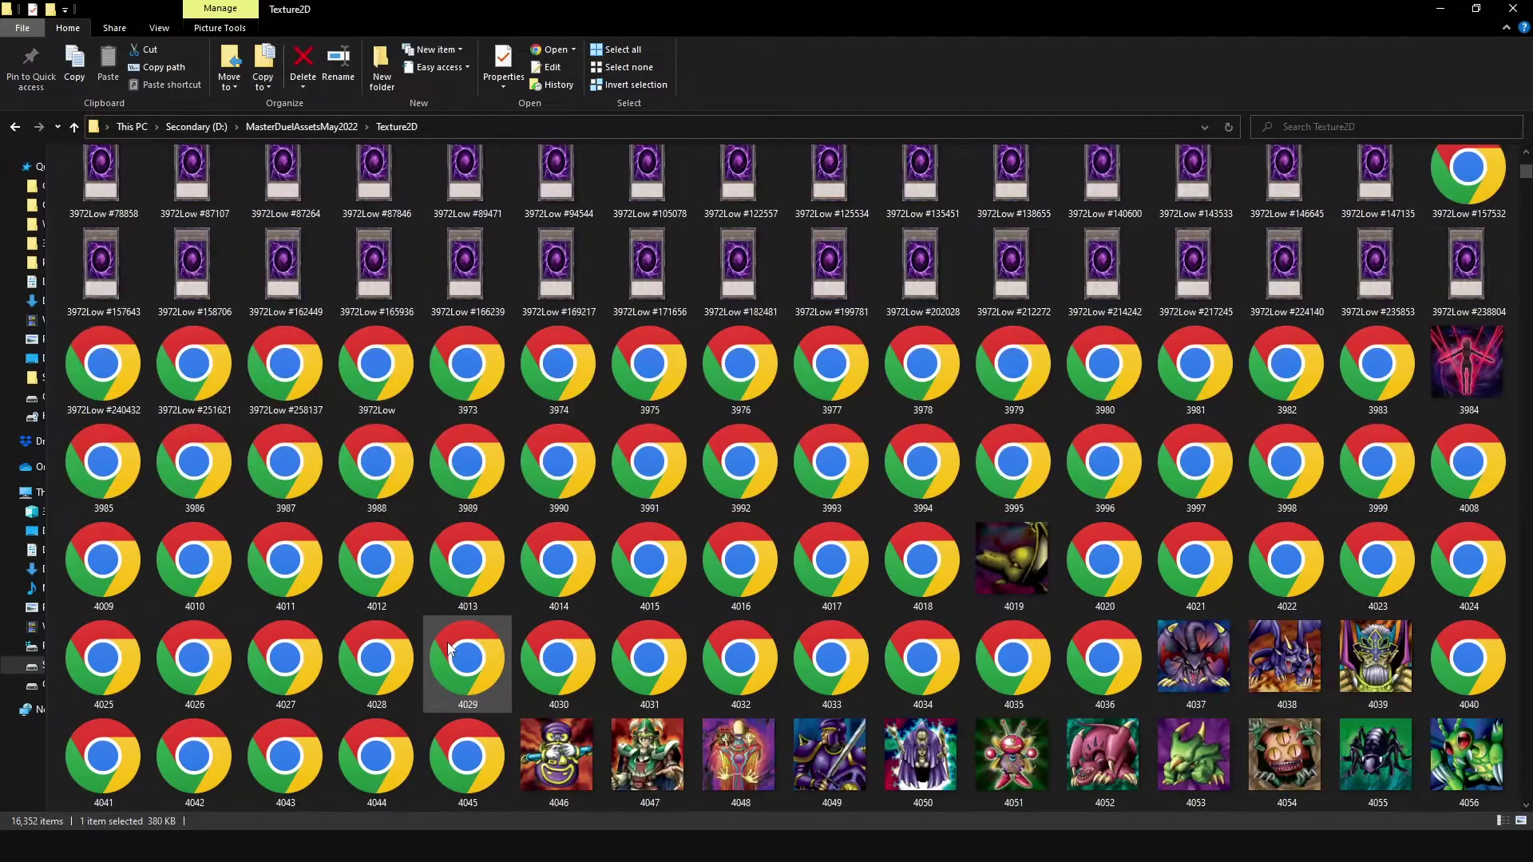
{"action": "scroll", "coordinate": [449, 649], "scroll_direction": "down", "scroll_amount": 20}
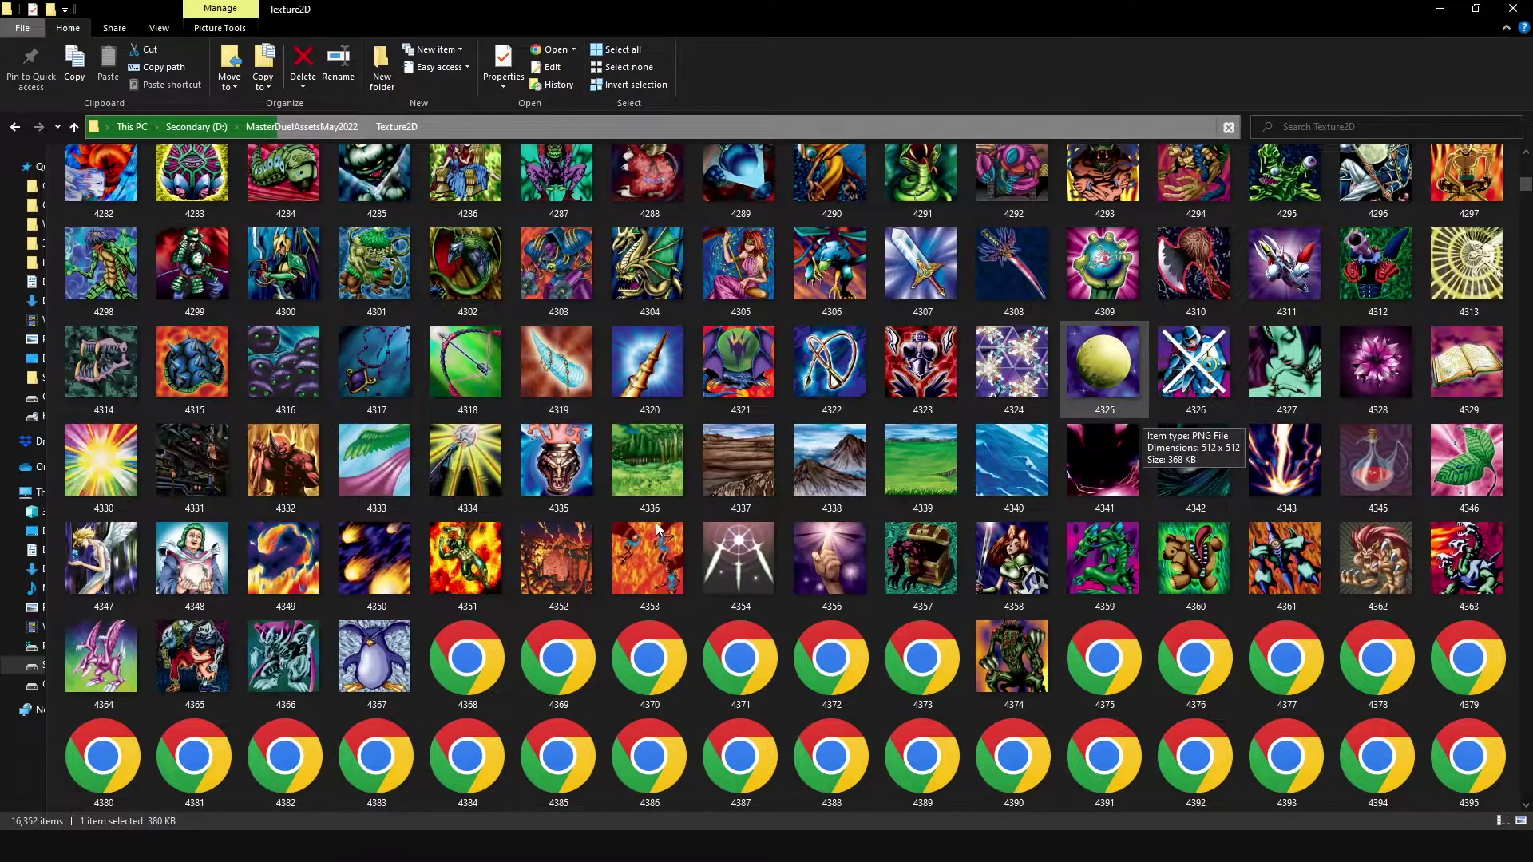
- Jump down the Texture2D folder to card artwork numbered around 15964–16083
{"action": "scroll", "coordinate": [640, 529], "scroll_direction": "down", "scroll_amount": 3}
{"action": "scroll", "coordinate": [641, 529], "scroll_direction": "down", "scroll_amount": 10}
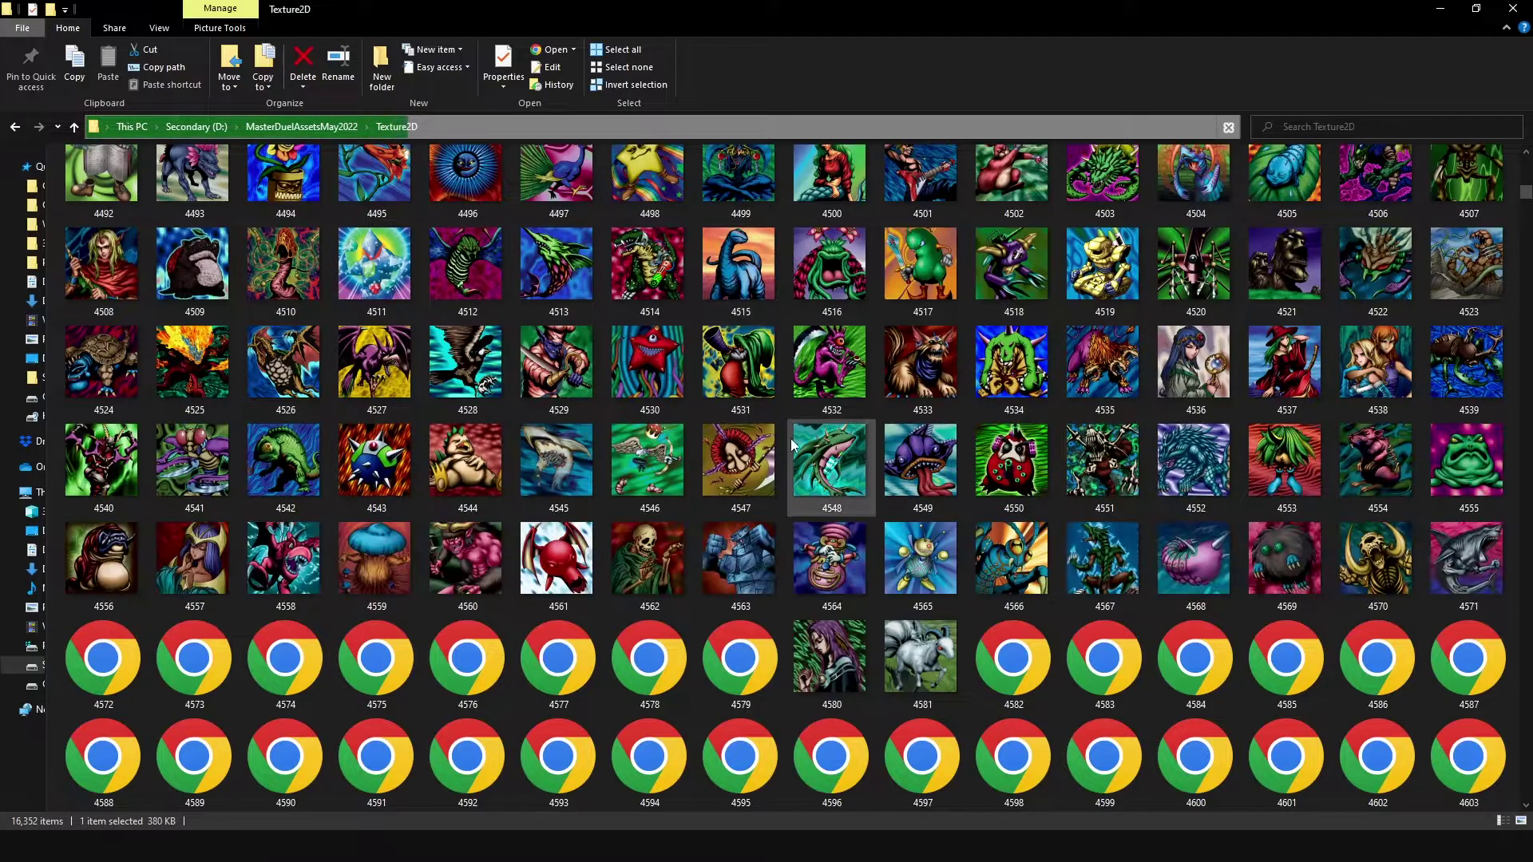
{"action": "scroll", "coordinate": [793, 445], "scroll_direction": "down", "scroll_amount": 20}
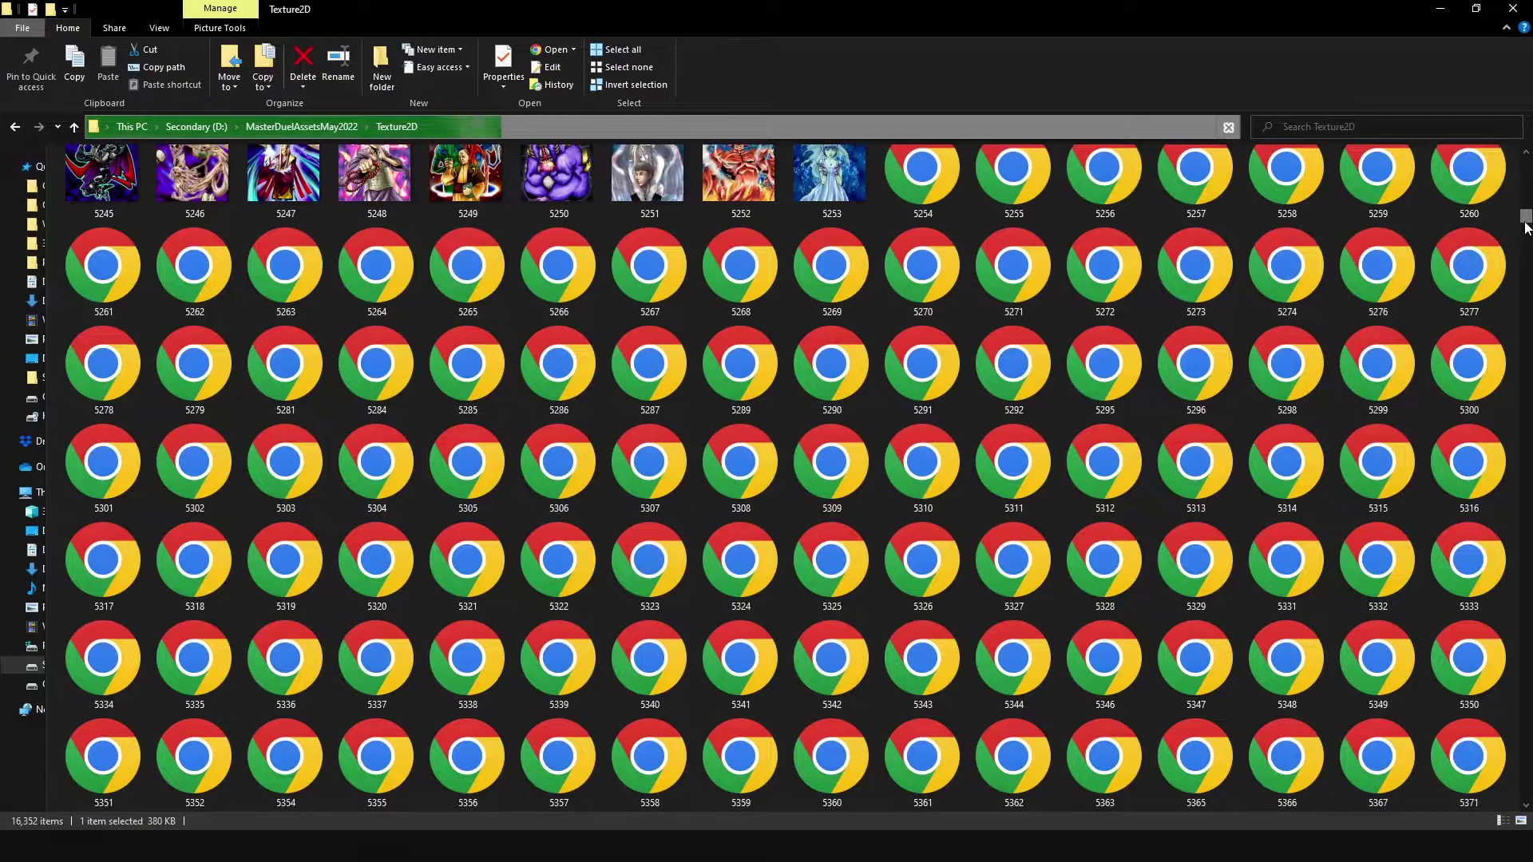
{"action": "scroll", "coordinate": [1377, 263], "scroll_direction": "down", "scroll_amount": 20}
{"action": "left_click_drag", "start_coordinate": [1526, 244], "coordinate": [1501, 600]}
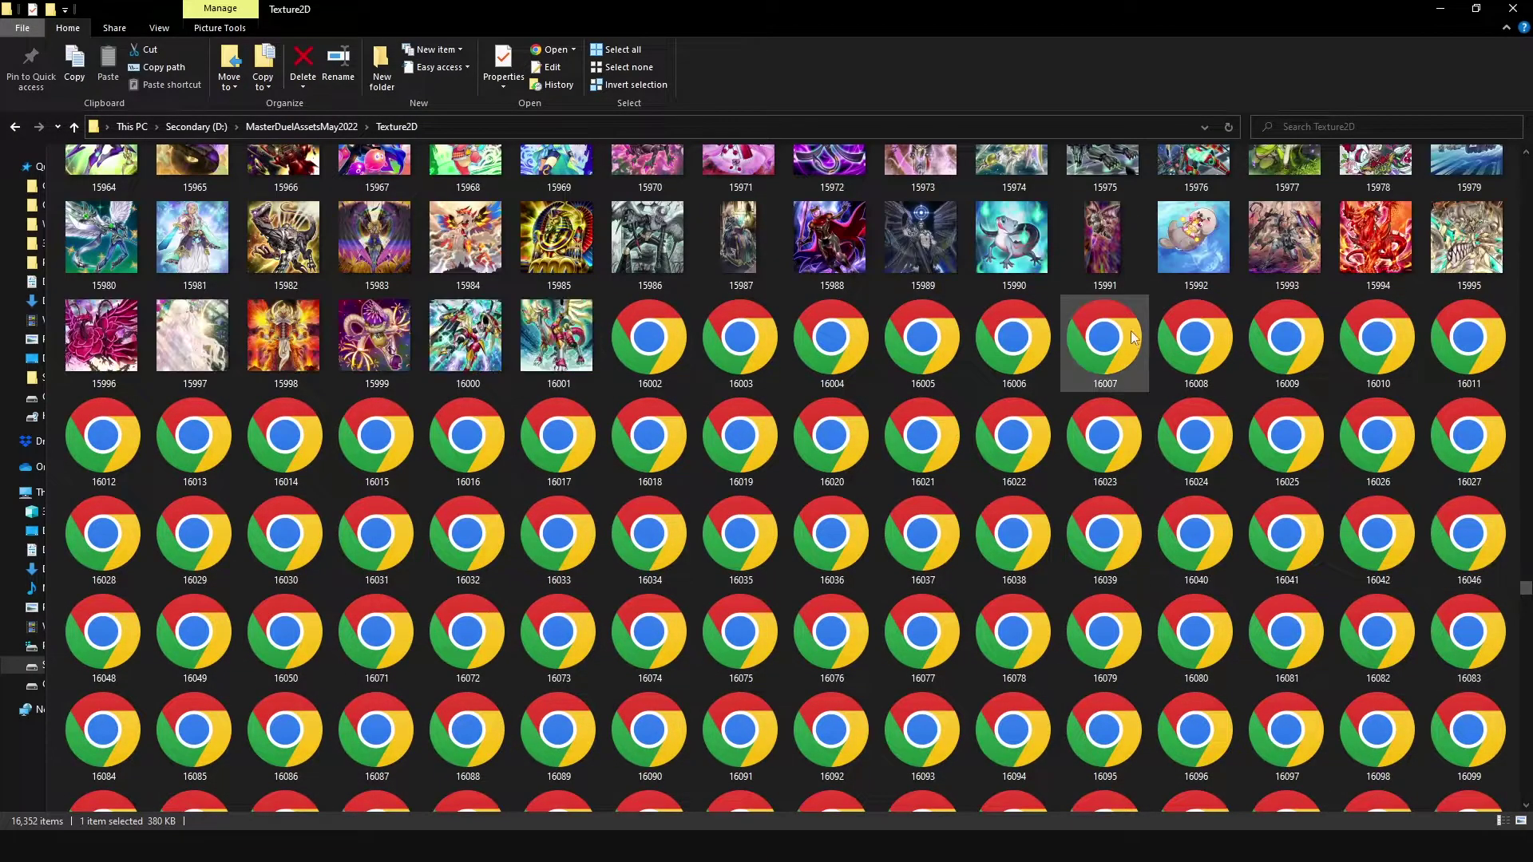
{"action": "scroll", "coordinate": [386, 327], "scroll_direction": "up", "scroll_amount": 5}
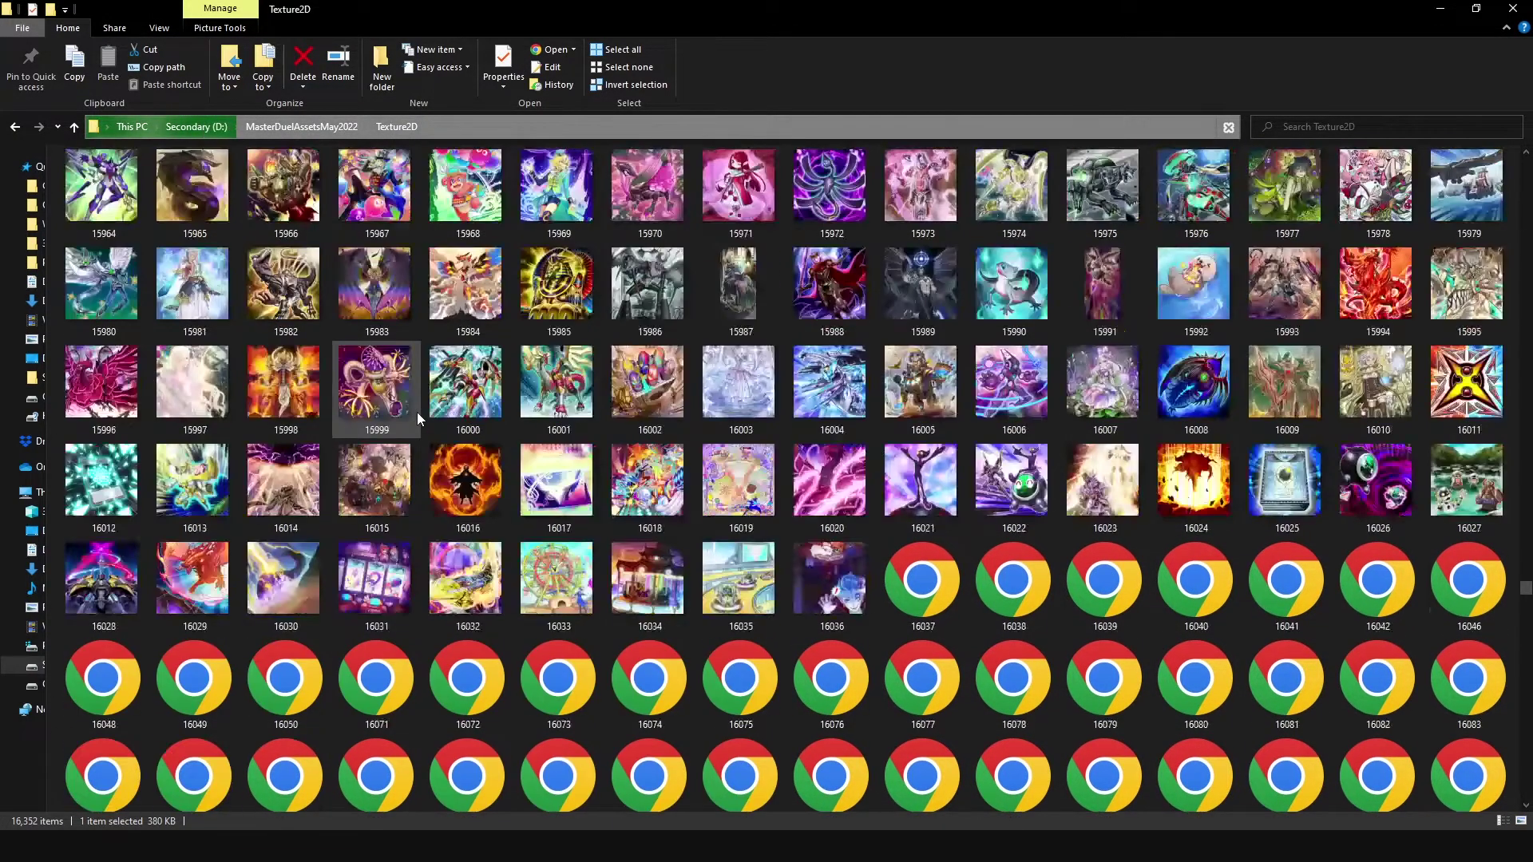
{"action": "scroll", "coordinate": [399, 369], "scroll_direction": "down", "scroll_amount": 3}
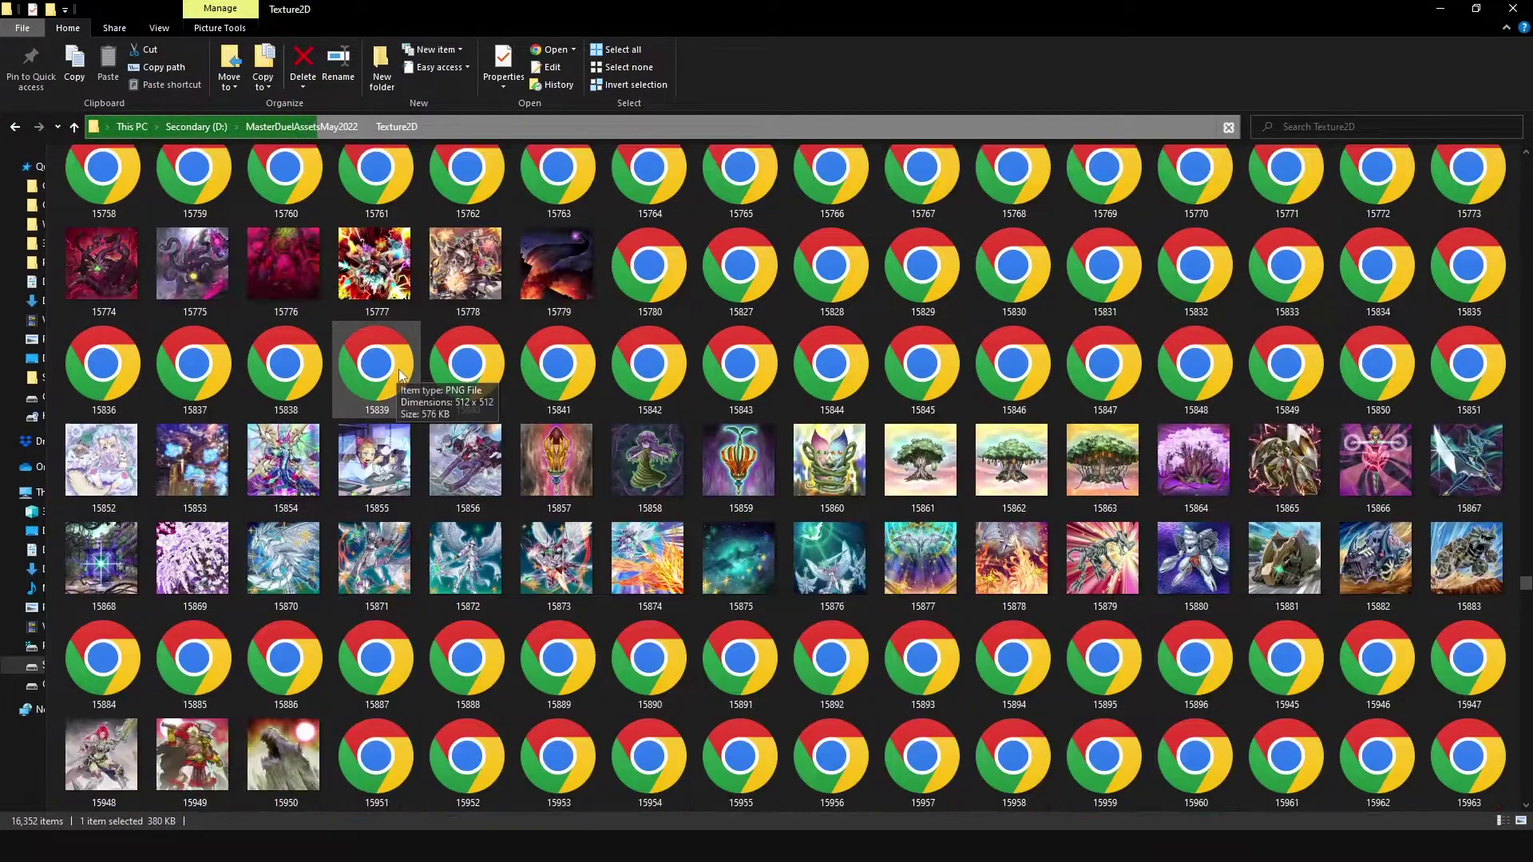
{"action": "scroll", "coordinate": [438, 456], "scroll_direction": "down", "scroll_amount": 5}
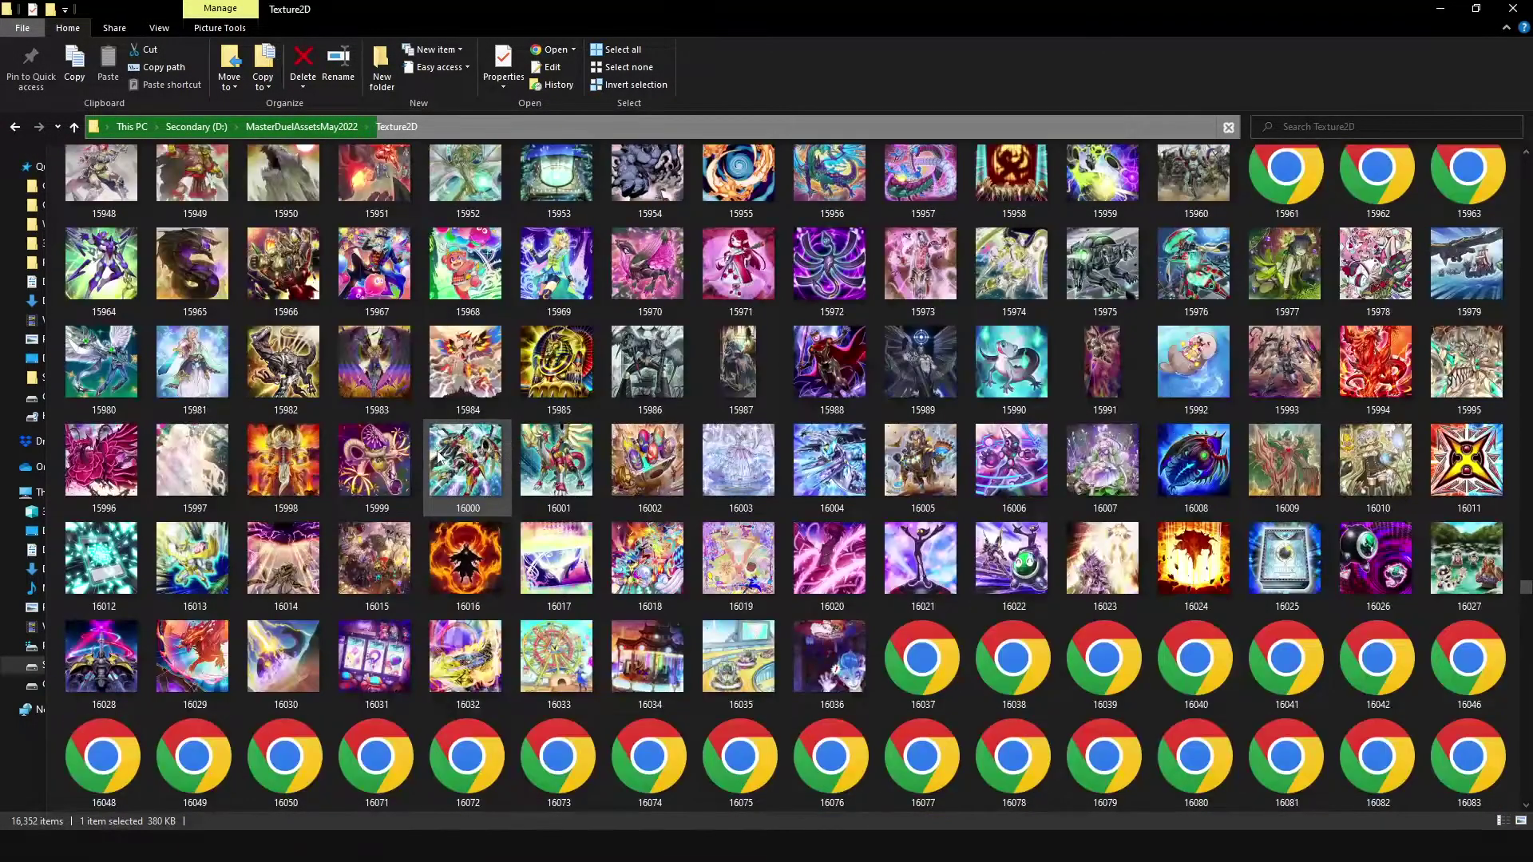
{"action": "scroll", "coordinate": [438, 457], "scroll_direction": "down", "scroll_amount": 3}
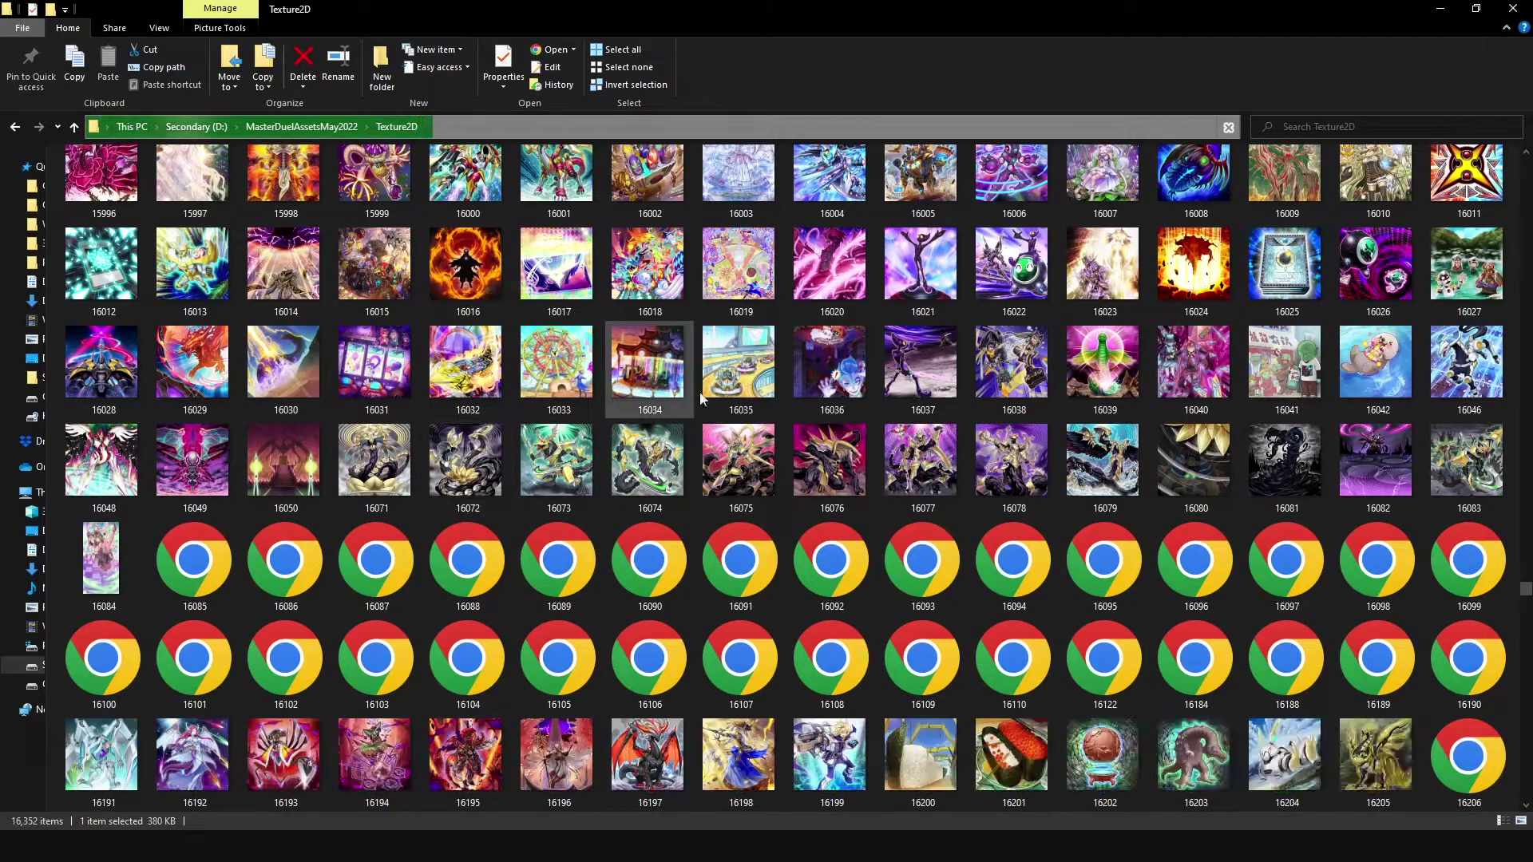
{"action": "scroll", "coordinate": [808, 300], "scroll_direction": "up", "scroll_amount": 2}
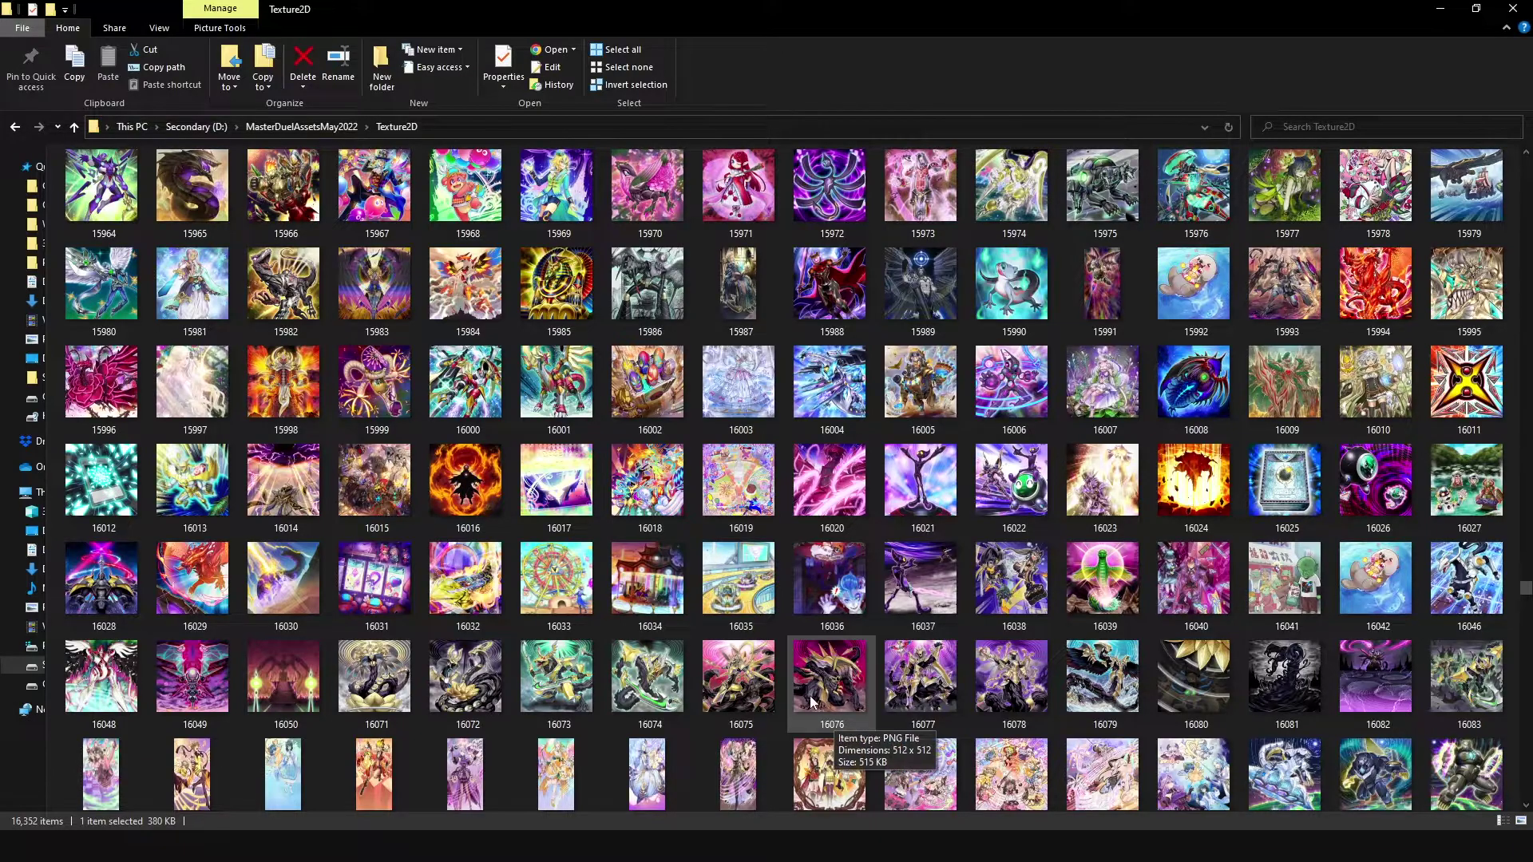
- Check card art 16195, 16381 and 16489, continuing down to the images numbered from 1000001
{"action": "scroll", "coordinate": [757, 673], "scroll_direction": "down", "scroll_amount": 2}
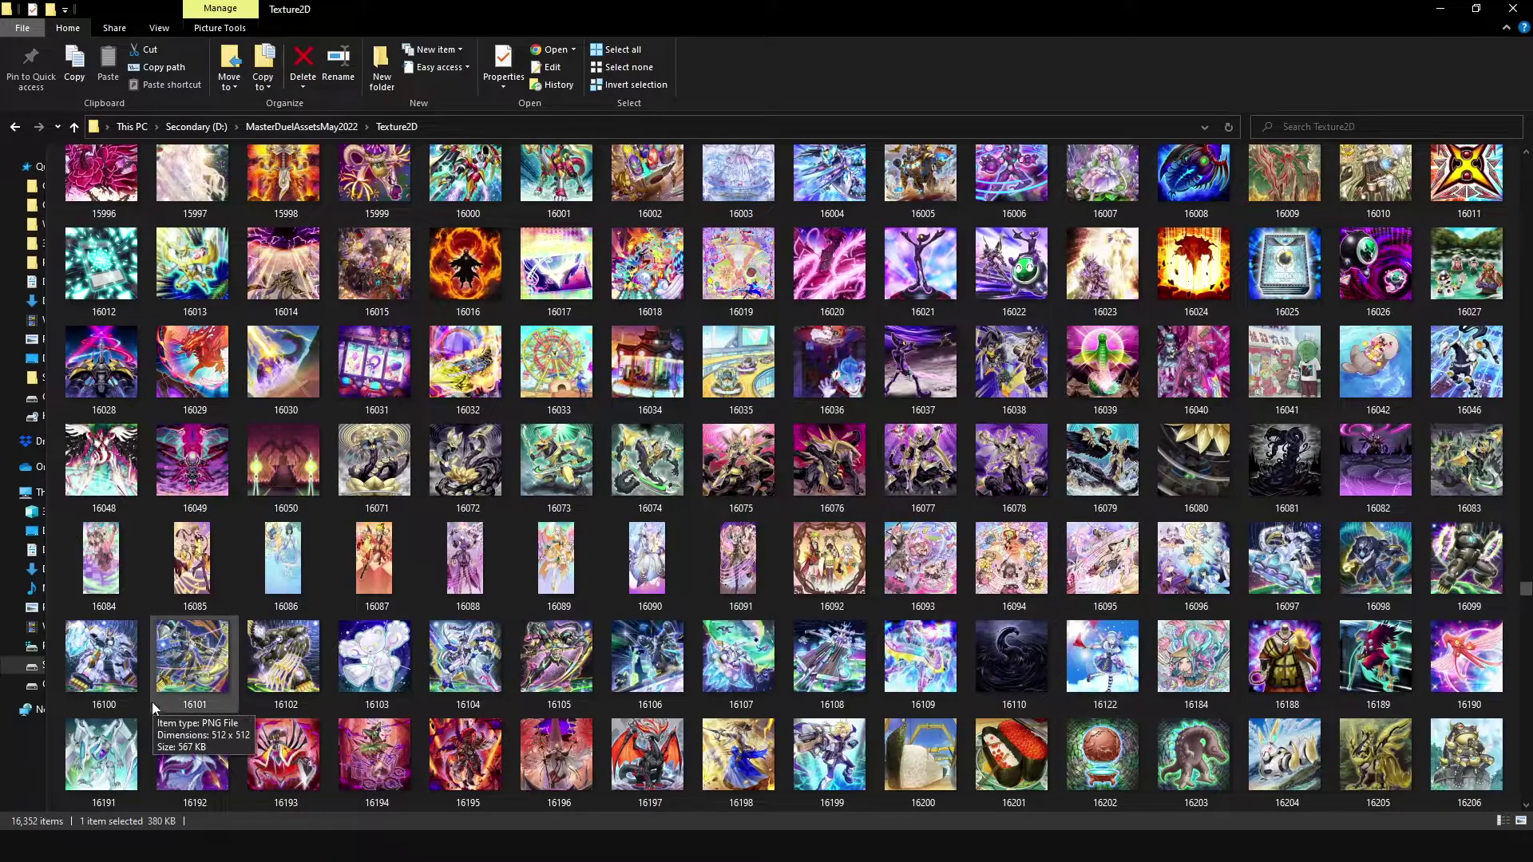
{"action": "scroll", "coordinate": [309, 677], "scroll_direction": "down", "scroll_amount": 3}
{"action": "left_click", "coordinate": [467, 459]}
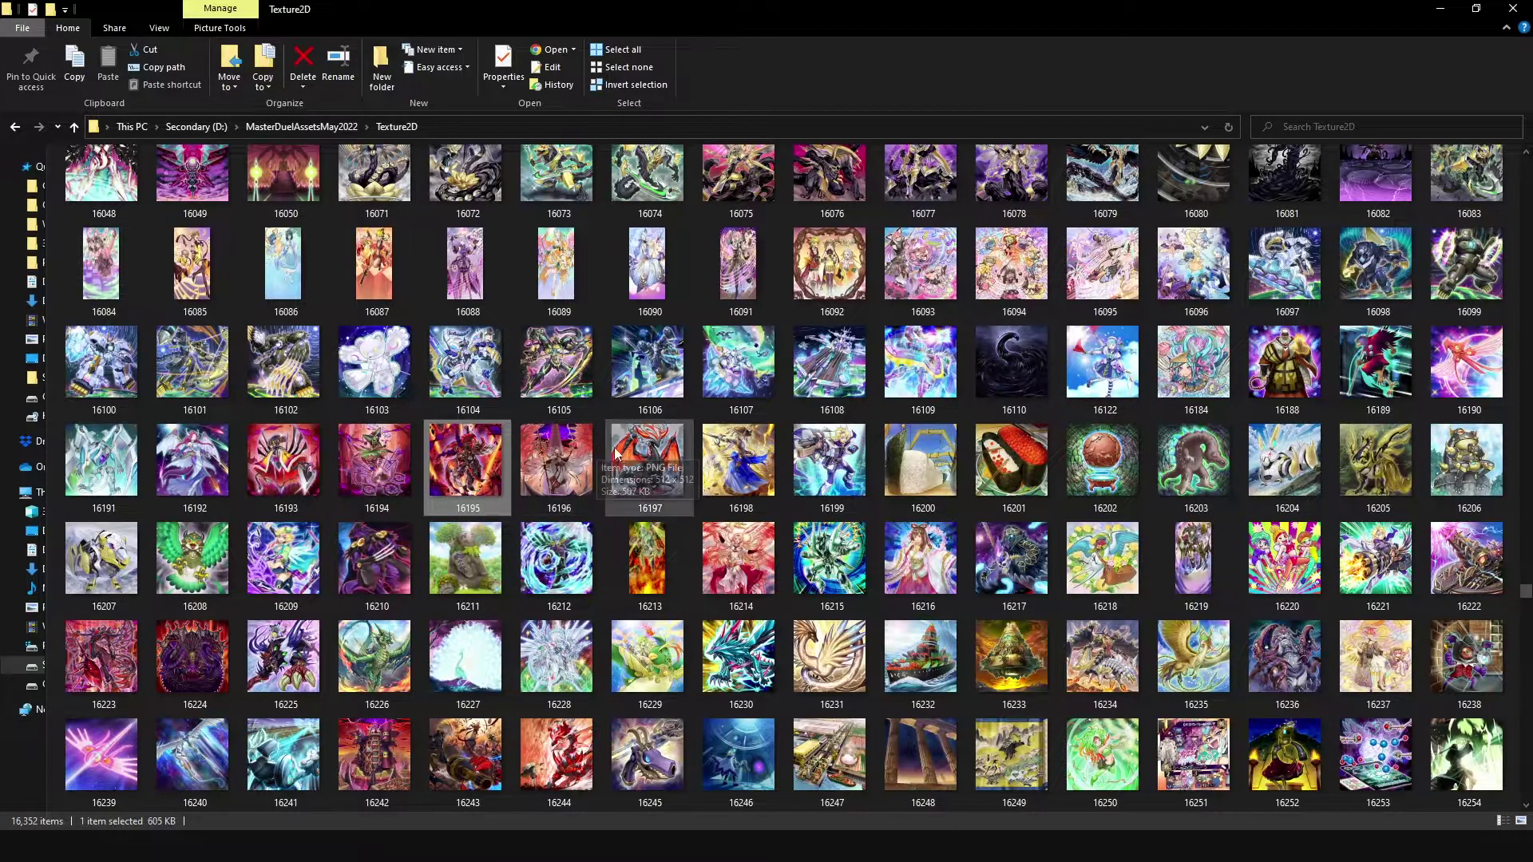
{"action": "scroll", "coordinate": [618, 451], "scroll_direction": "down", "scroll_amount": 6}
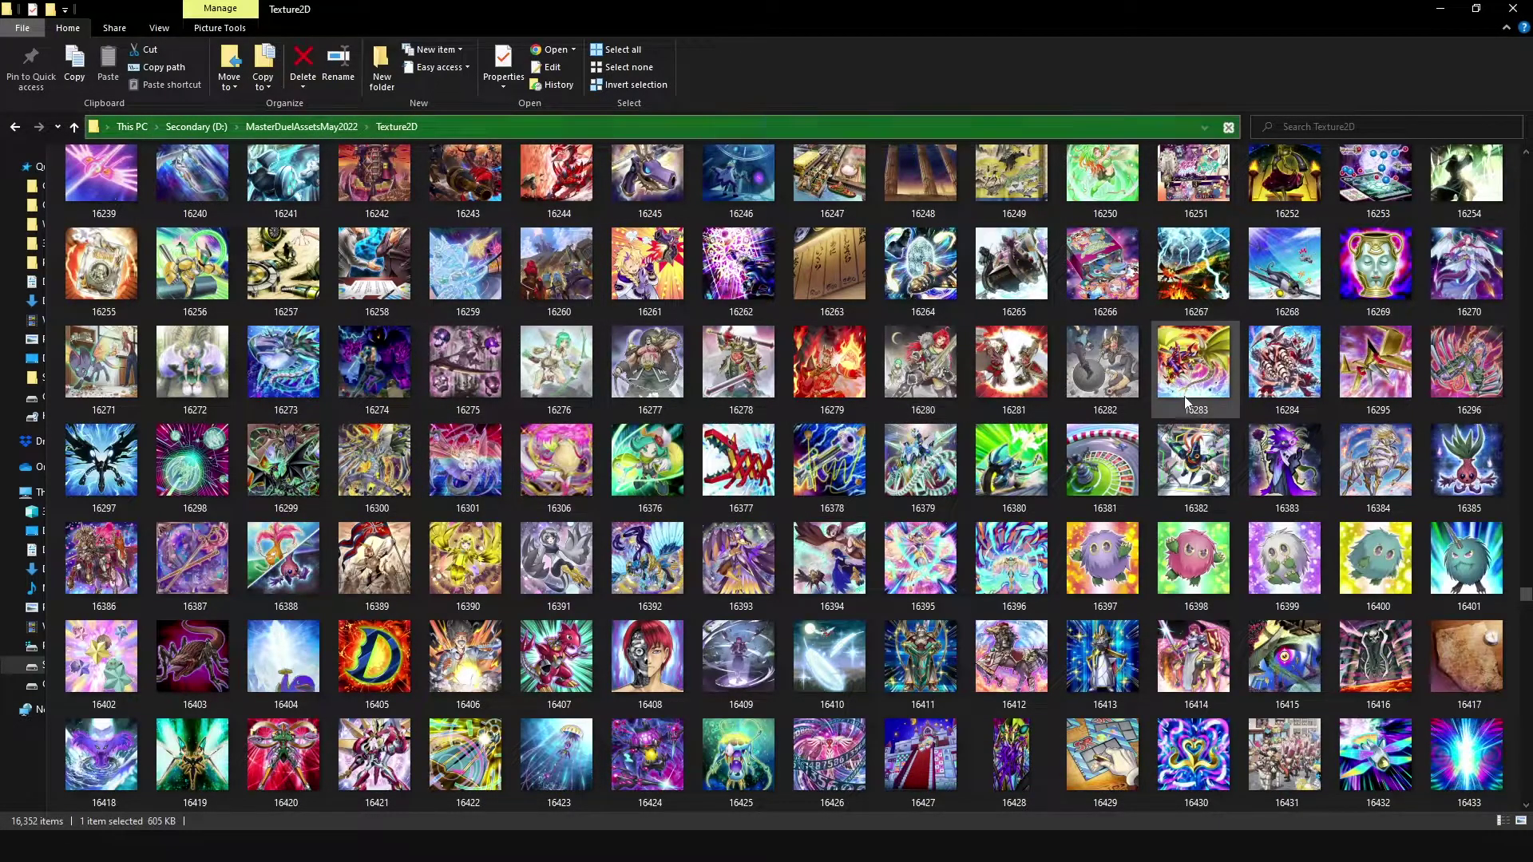
{"action": "left_click", "coordinate": [1126, 456]}
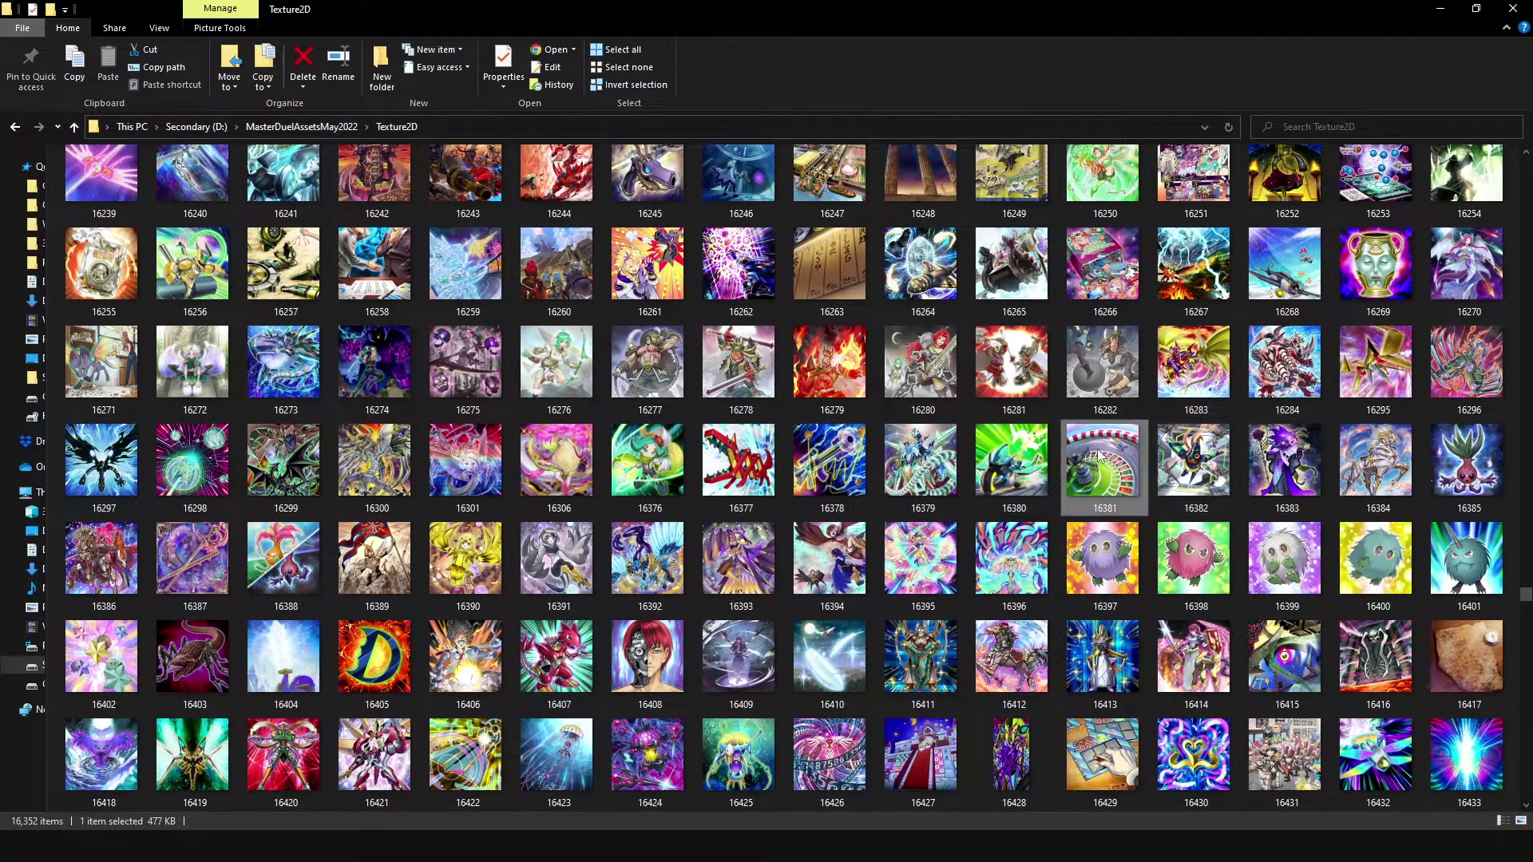
{"action": "scroll", "coordinate": [1278, 488], "scroll_direction": "down", "scroll_amount": 3}
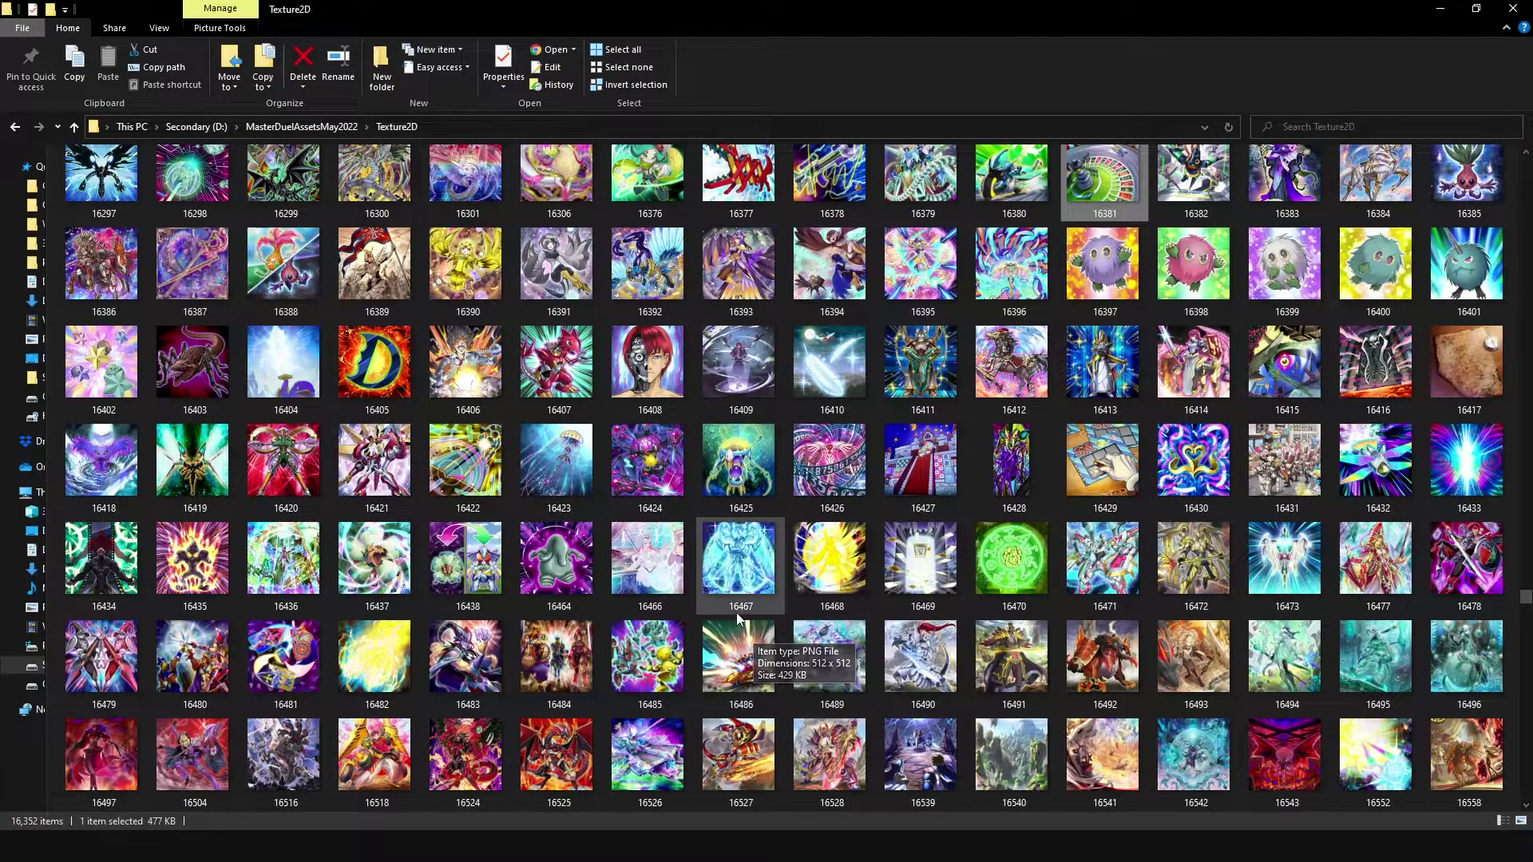
{"action": "left_click", "coordinate": [838, 632]}
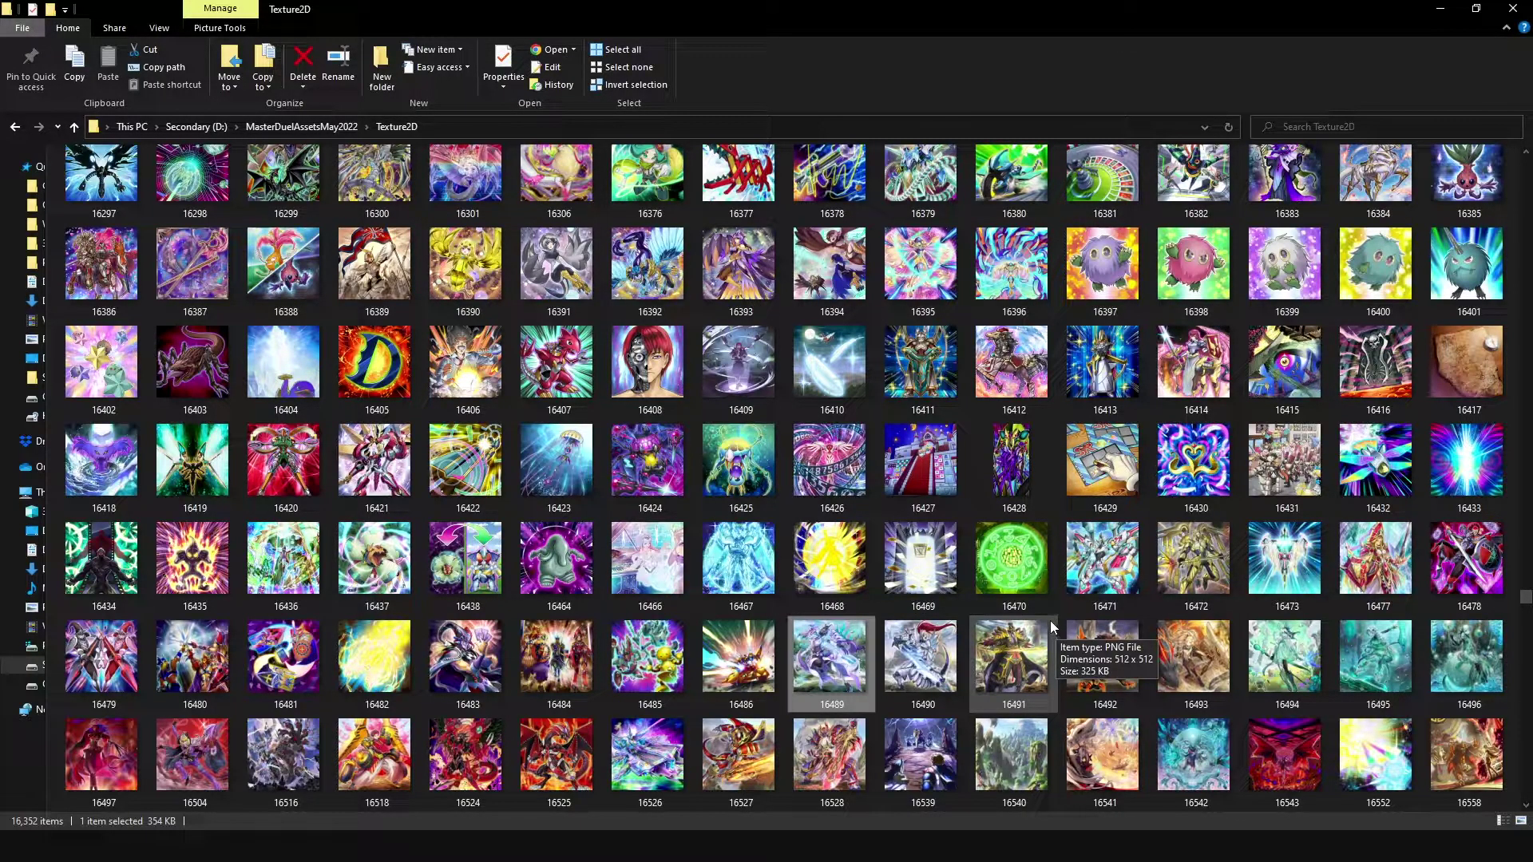
{"action": "scroll", "coordinate": [918, 567], "scroll_direction": "down", "scroll_amount": 3}
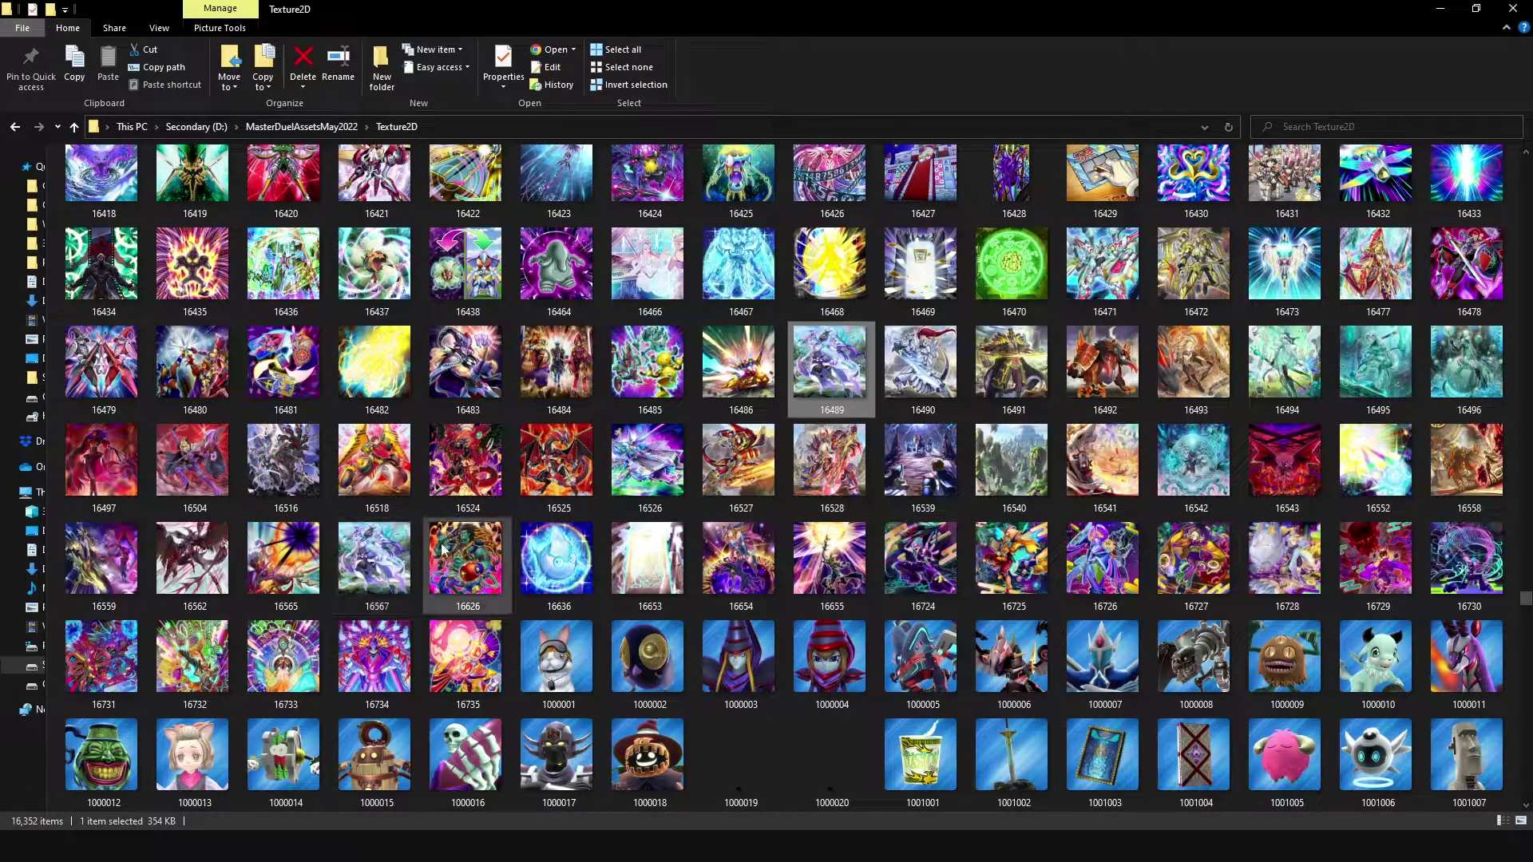
- View card art 16567 and 16489 full-size in Chrome, then return to the Texture2D folder
{"action": "double_click", "coordinate": [386, 570]}
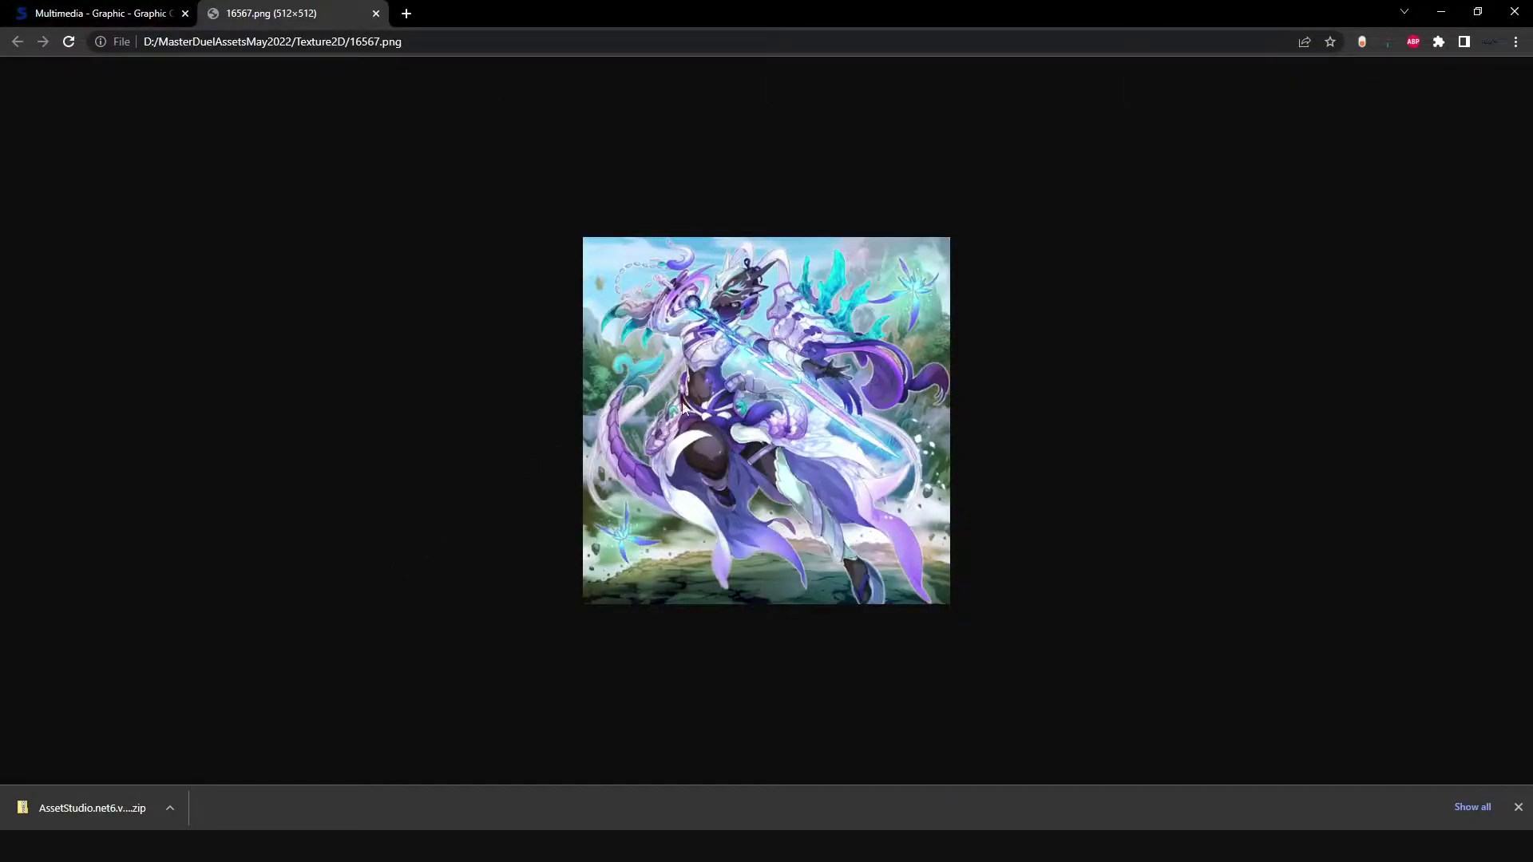
{"action": "mouse_move", "coordinate": [229, 827]}
{"action": "left_click", "coordinate": [281, 779]}
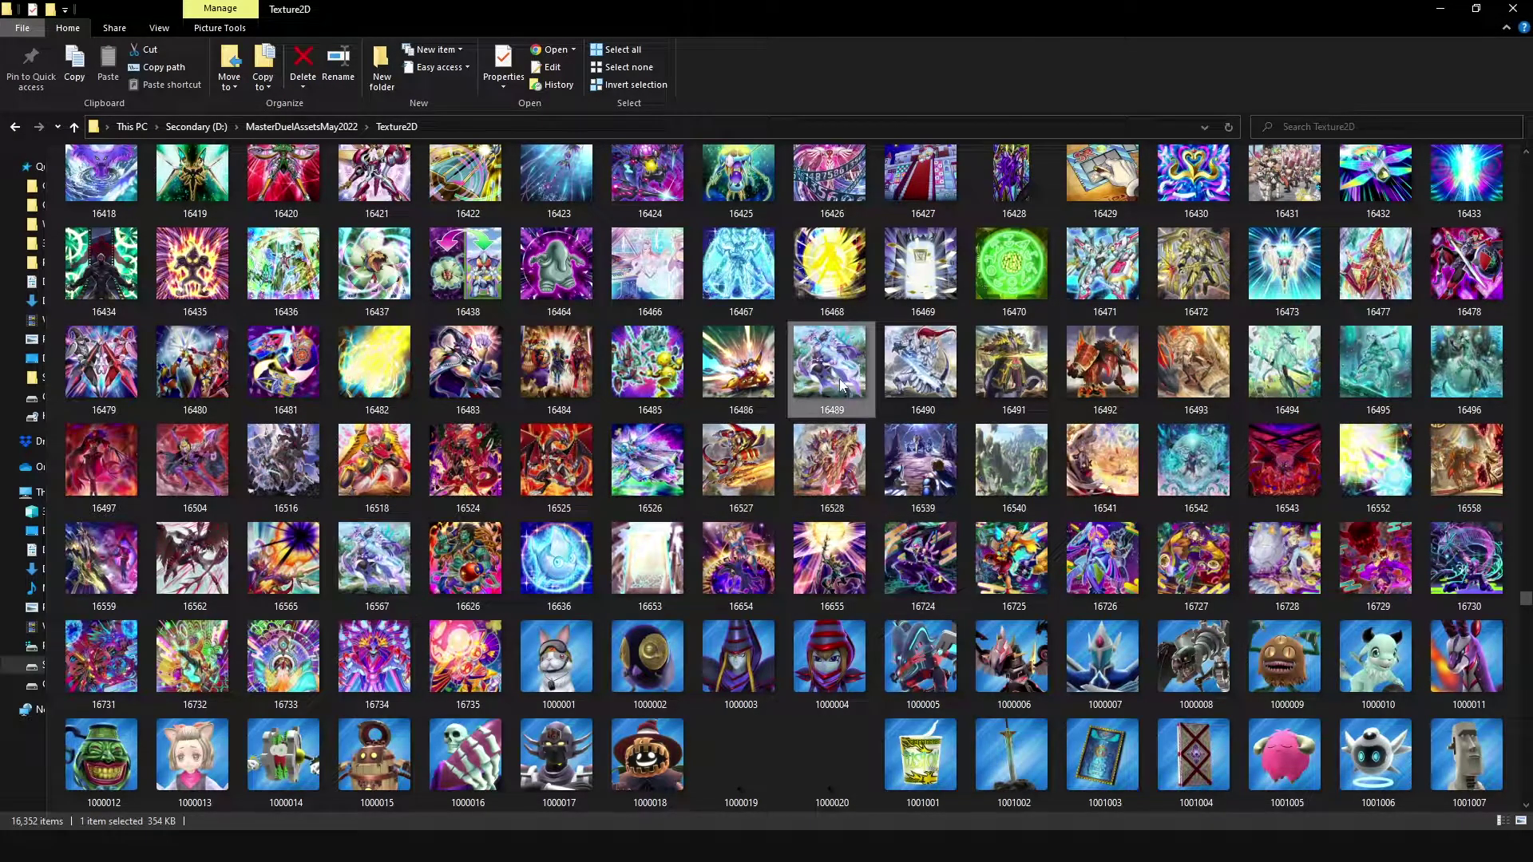
{"action": "key", "text": "alt+Tab"}
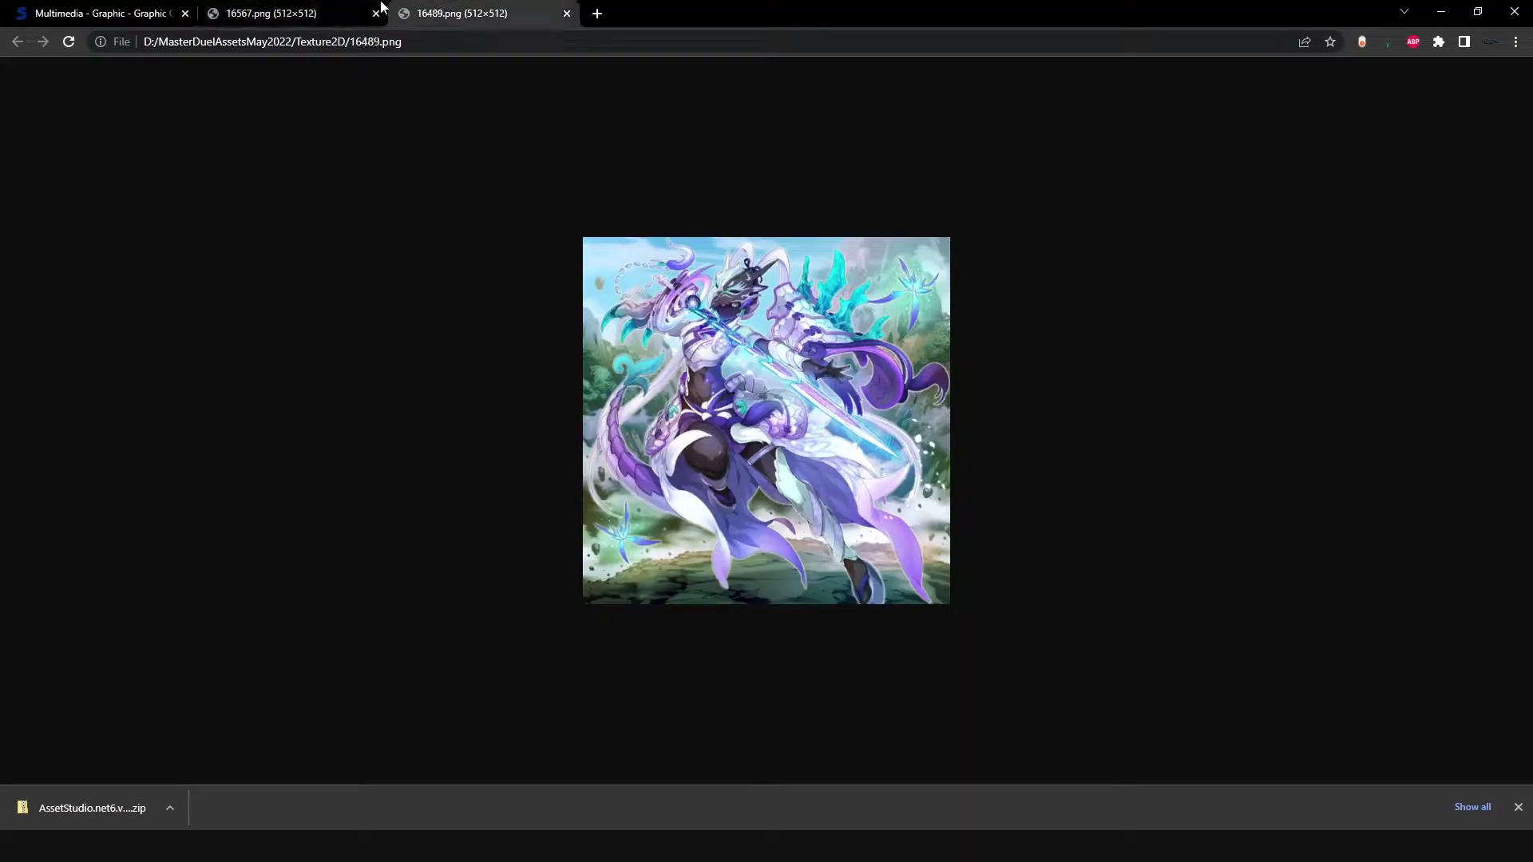
{"action": "left_click", "coordinate": [216, 846]}
{"action": "left_click", "coordinate": [264, 778]}
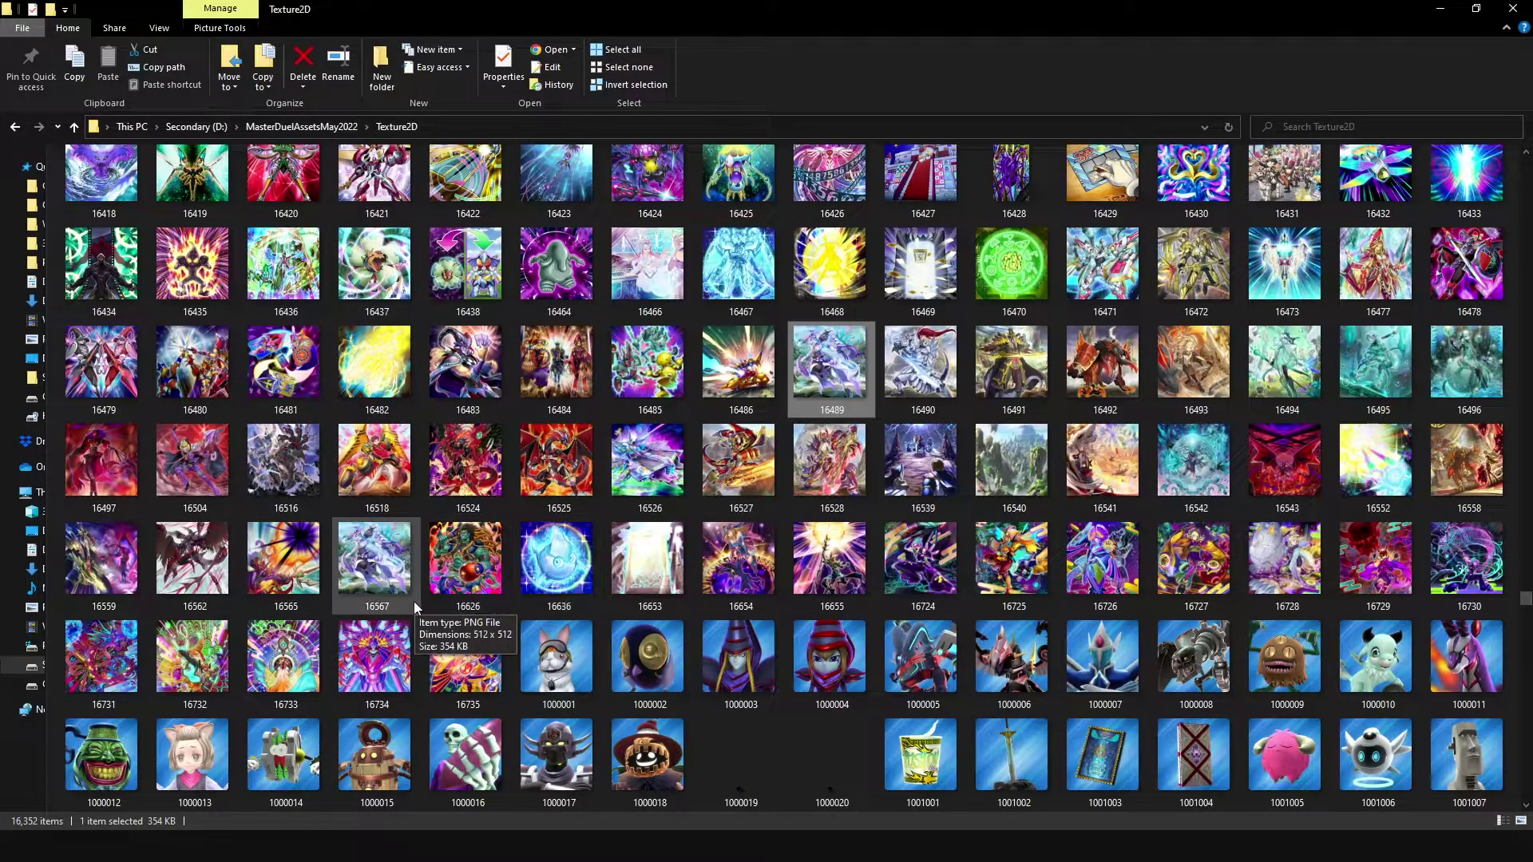
{"action": "left_click", "coordinate": [849, 679]}
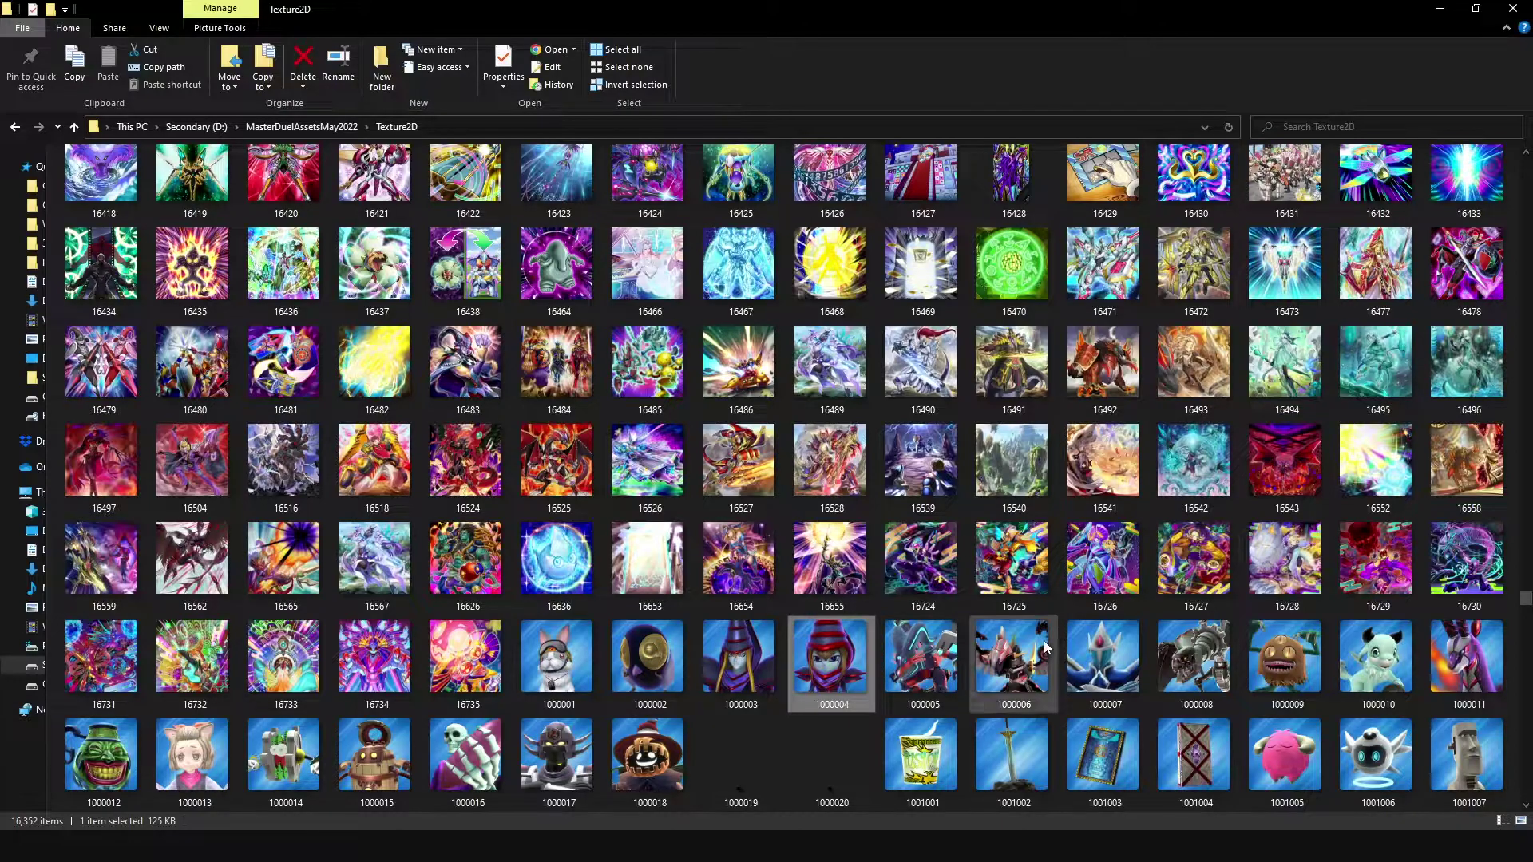
{"action": "left_click", "coordinate": [1112, 660]}
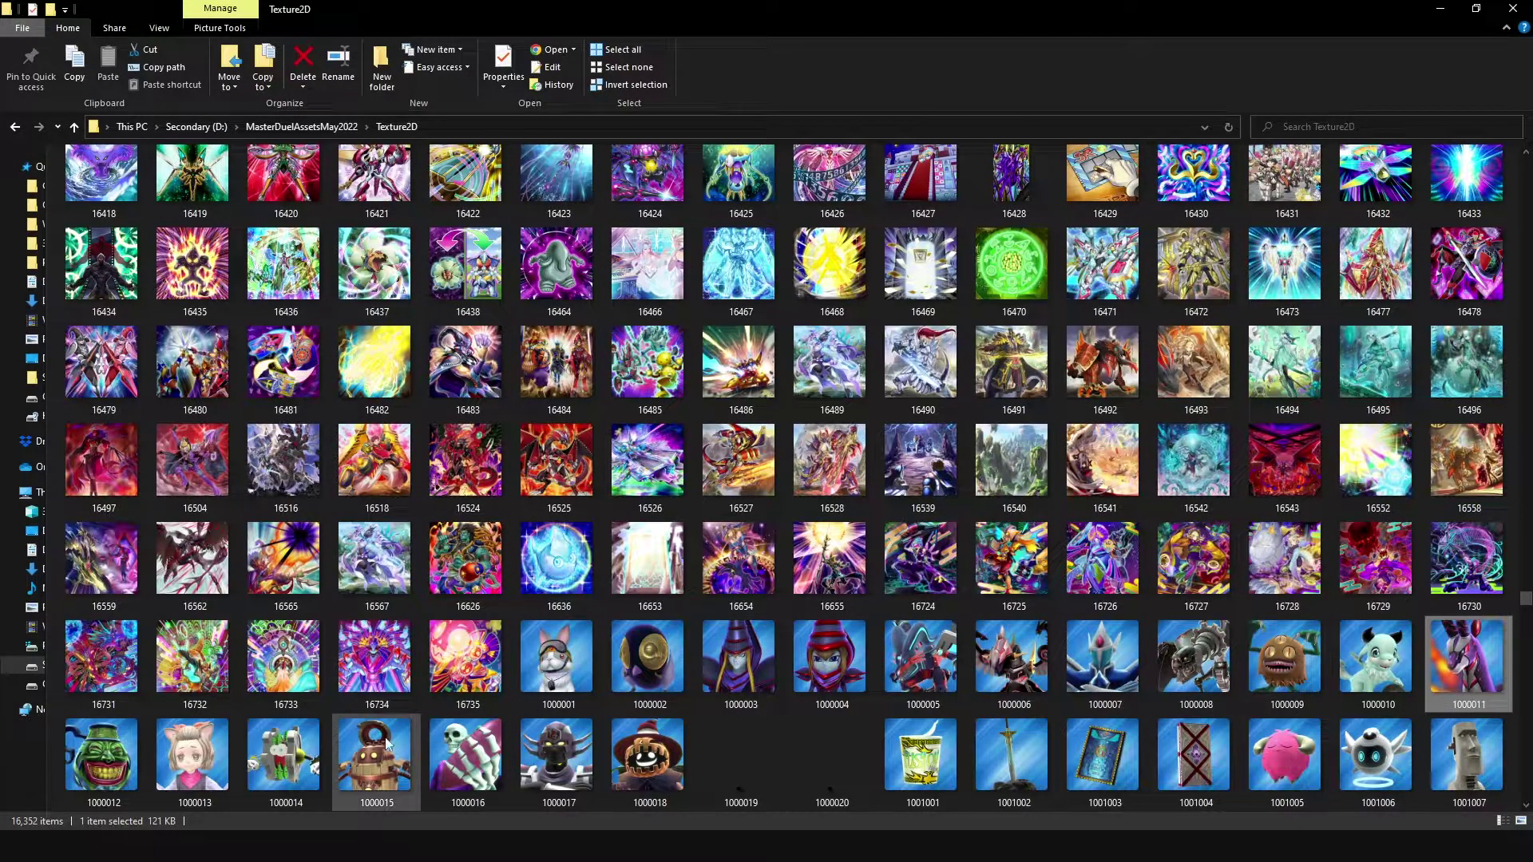
{"action": "left_click", "coordinate": [445, 783]}
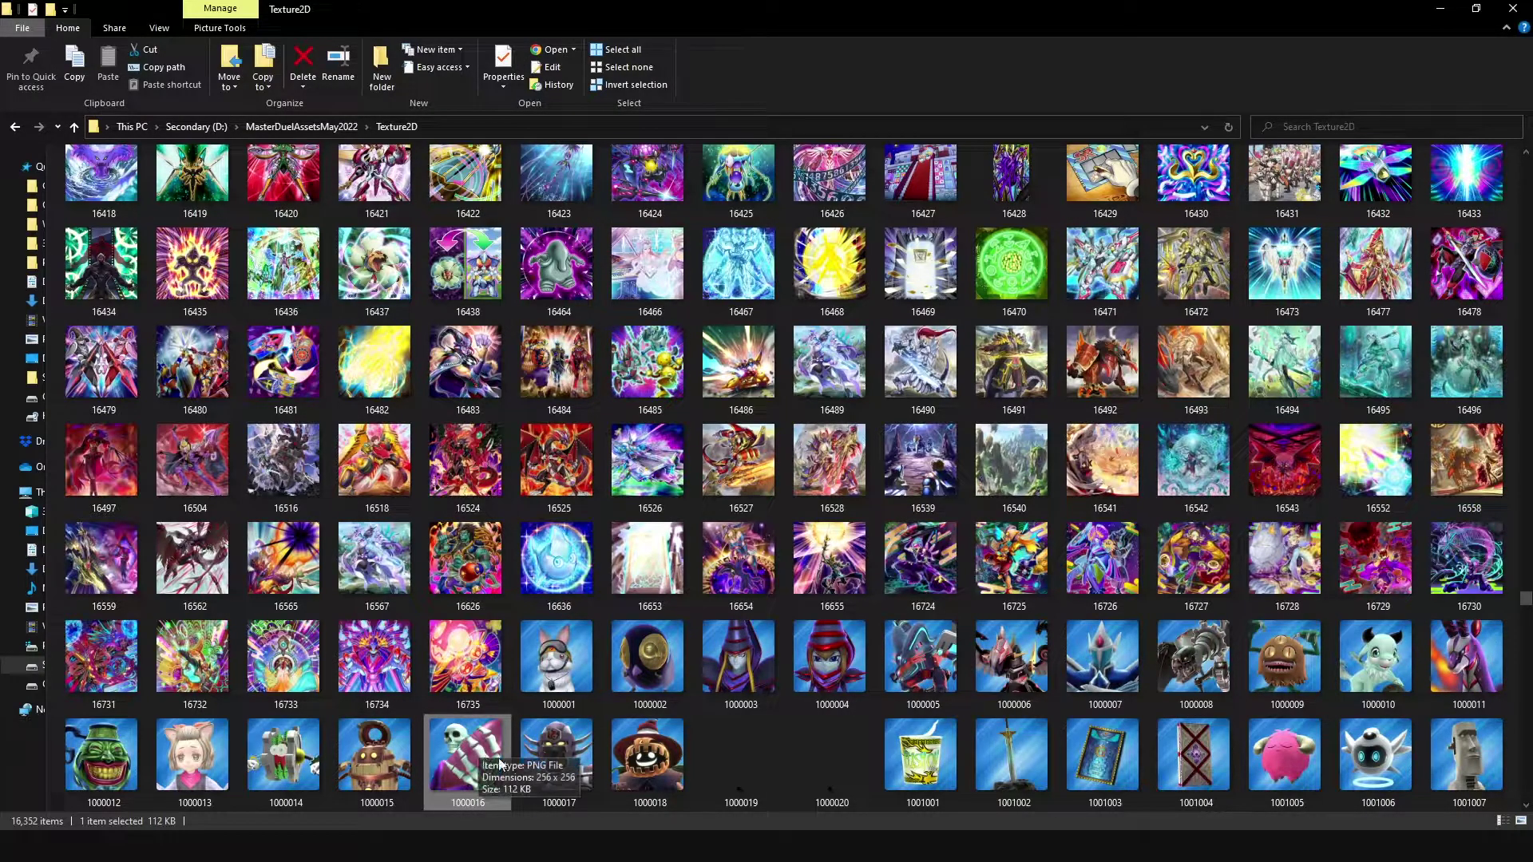
{"action": "left_click", "coordinate": [587, 759]}
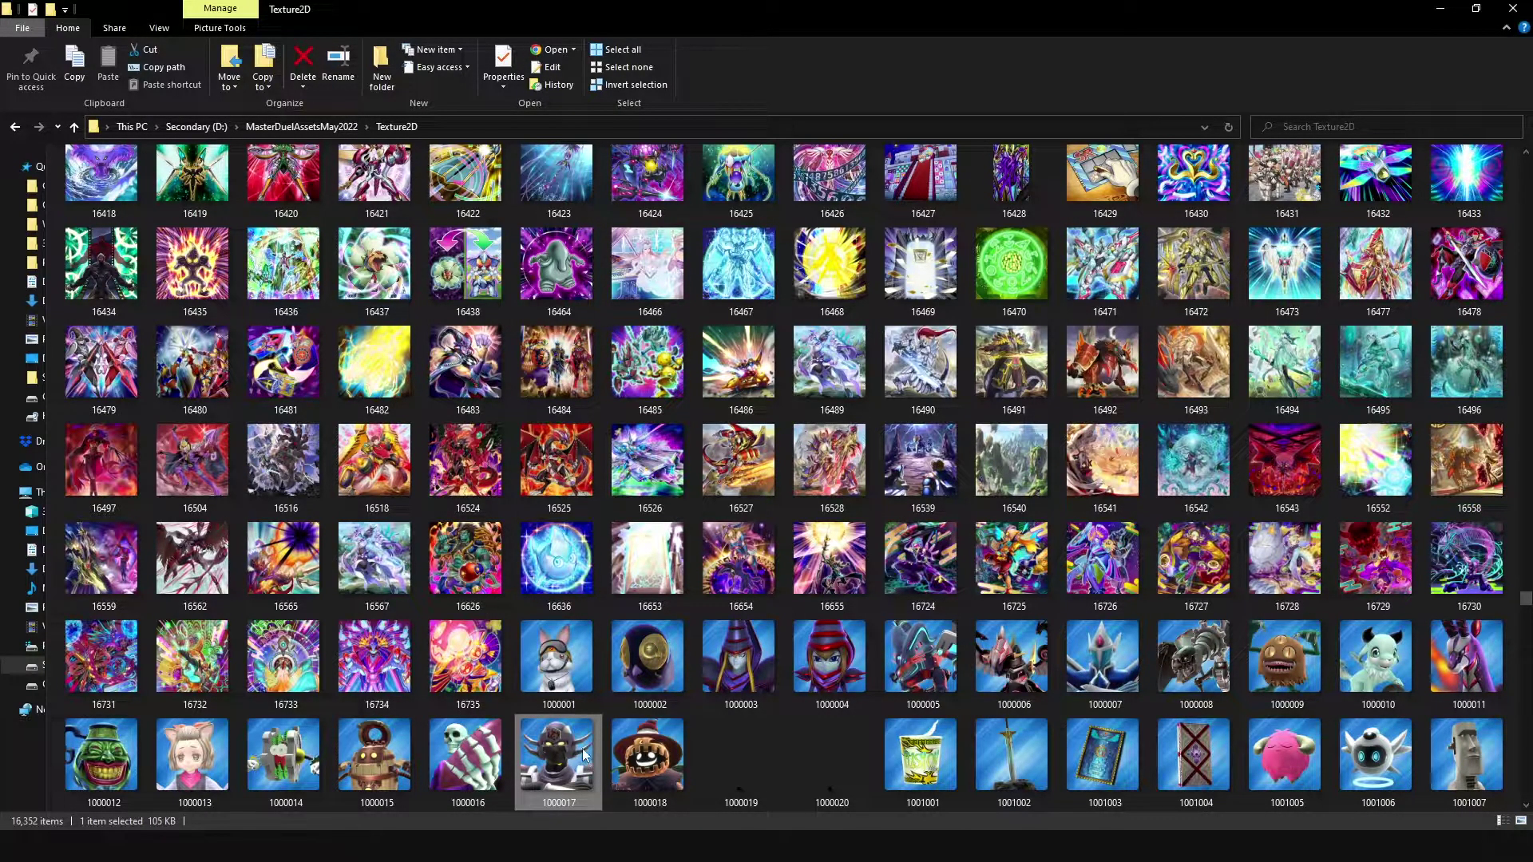
{"action": "left_click", "coordinate": [669, 772]}
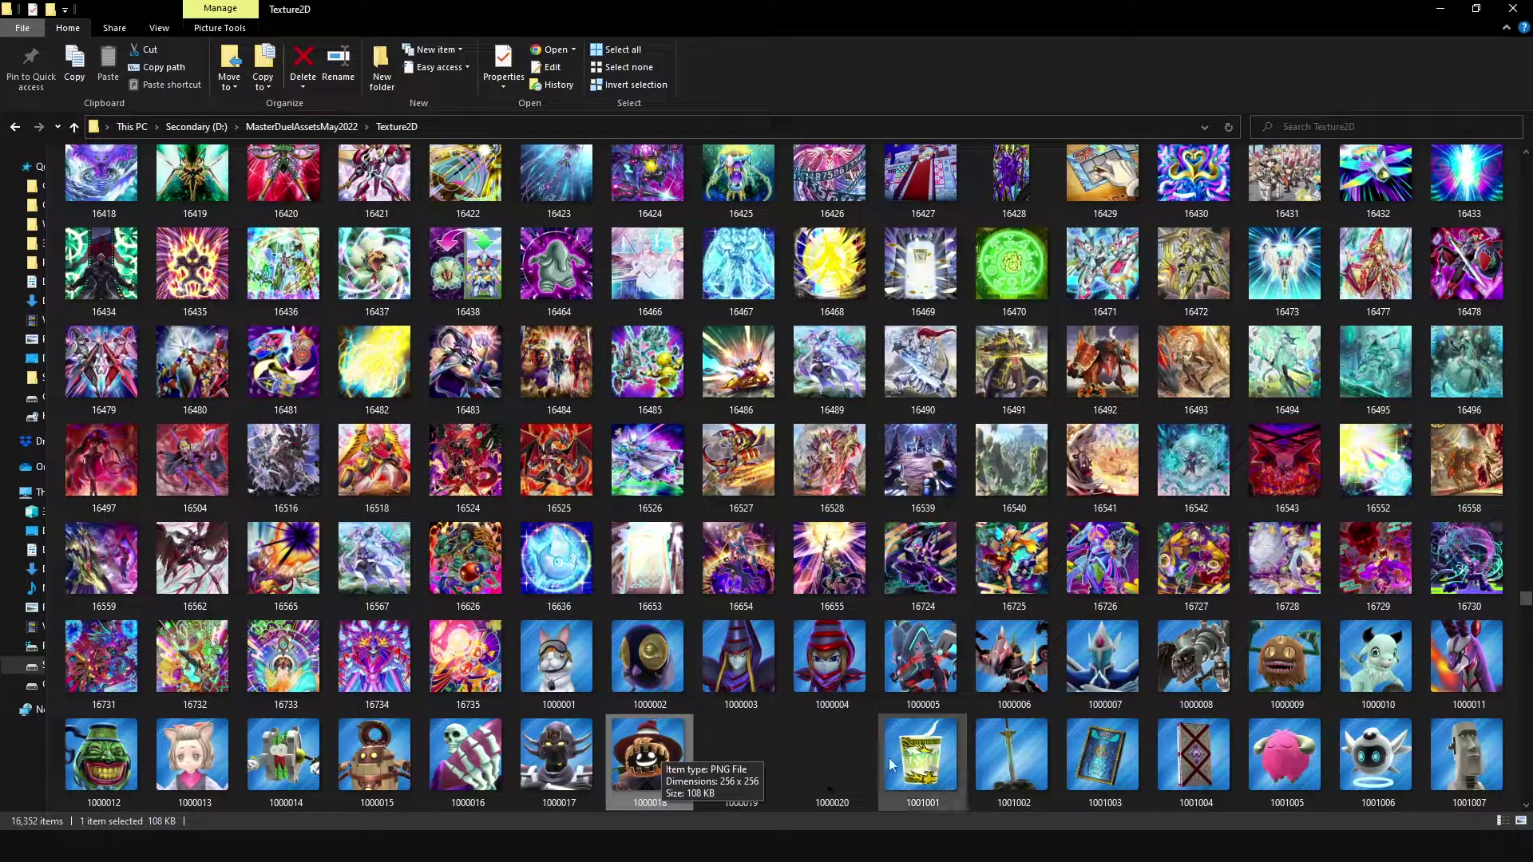
{"action": "left_click", "coordinate": [1018, 762]}
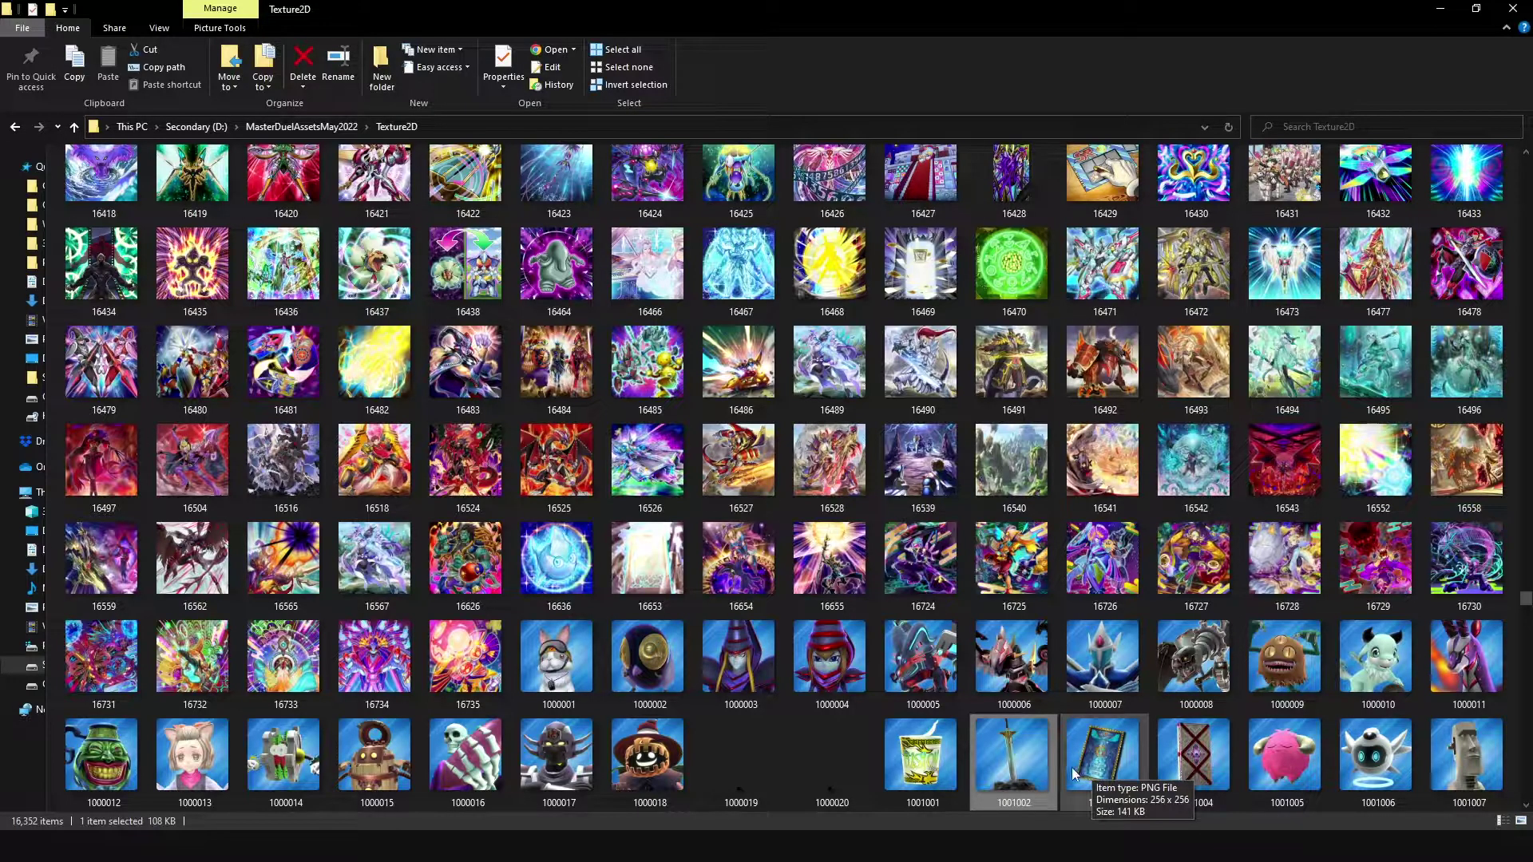
- Check the sizes of icons 1001003, 1001004 and 1001009 through 1001013
{"action": "scroll", "coordinate": [1129, 784], "scroll_direction": "down", "scroll_amount": 4}
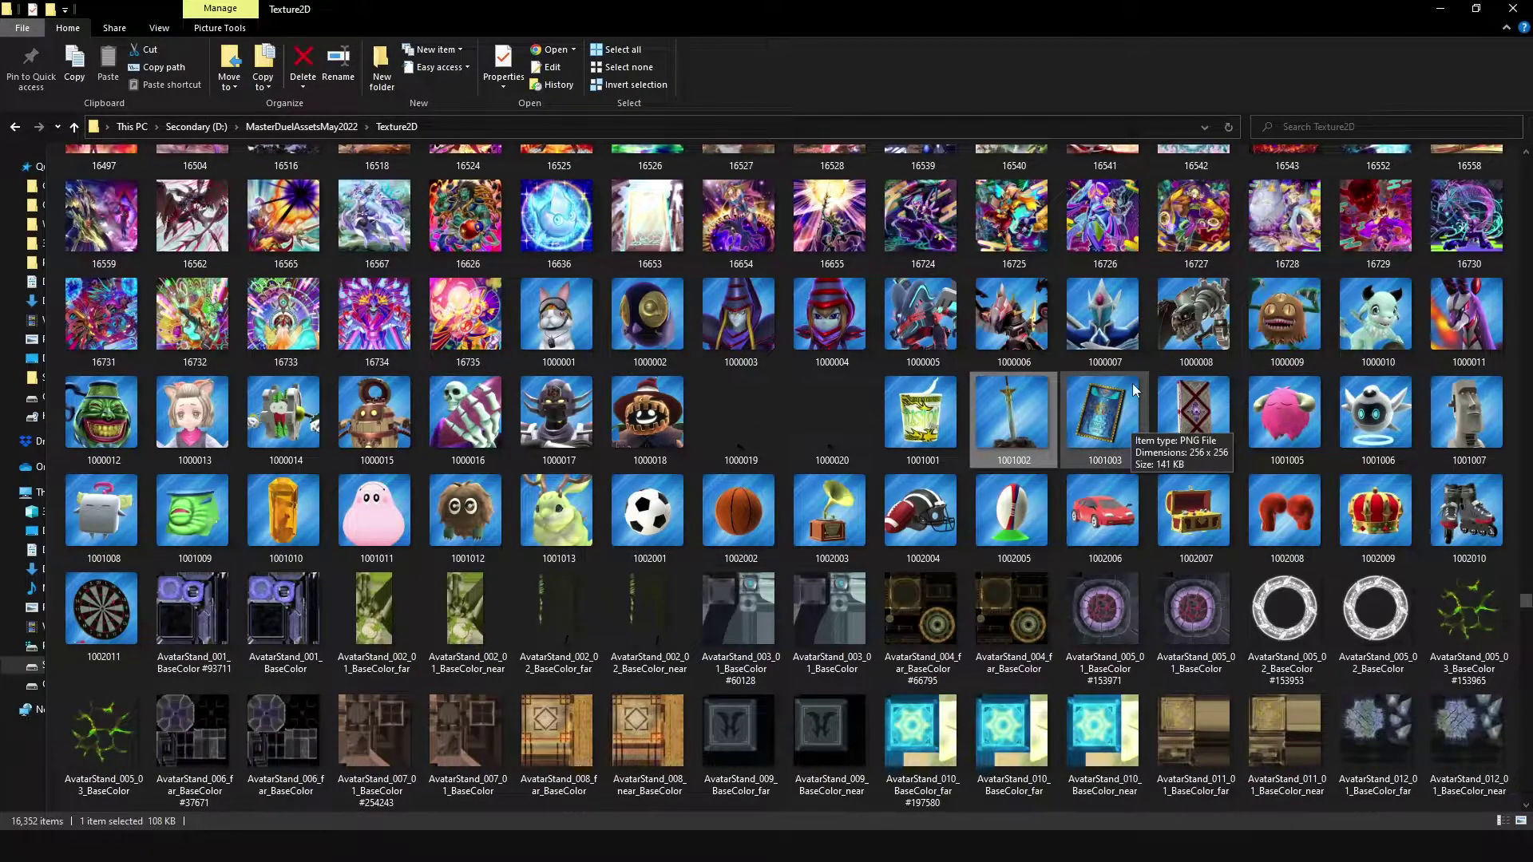
{"action": "left_click", "coordinate": [1115, 420]}
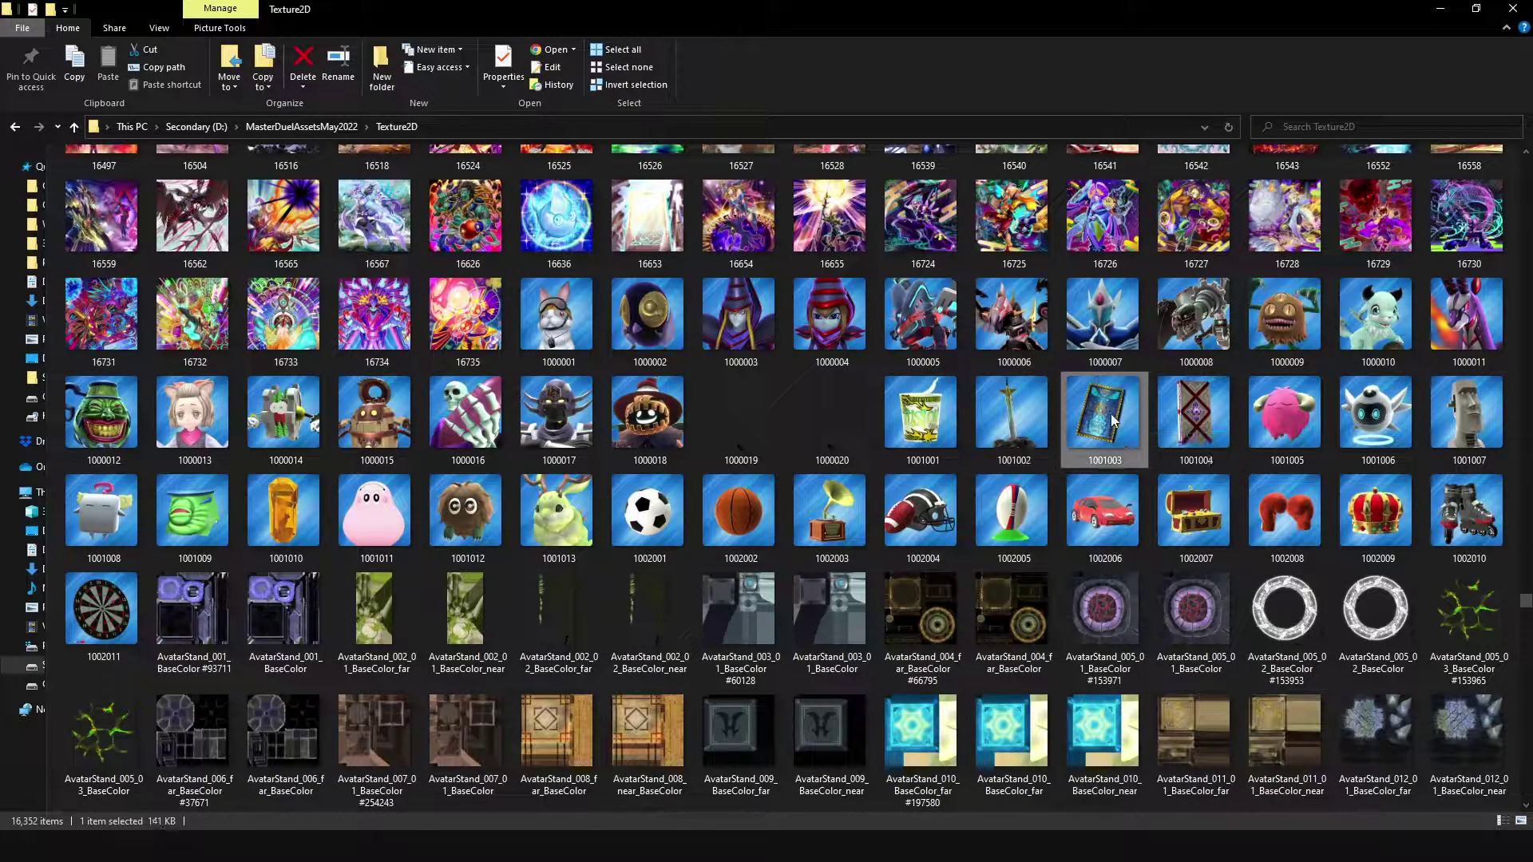
{"action": "left_click", "coordinate": [1200, 432]}
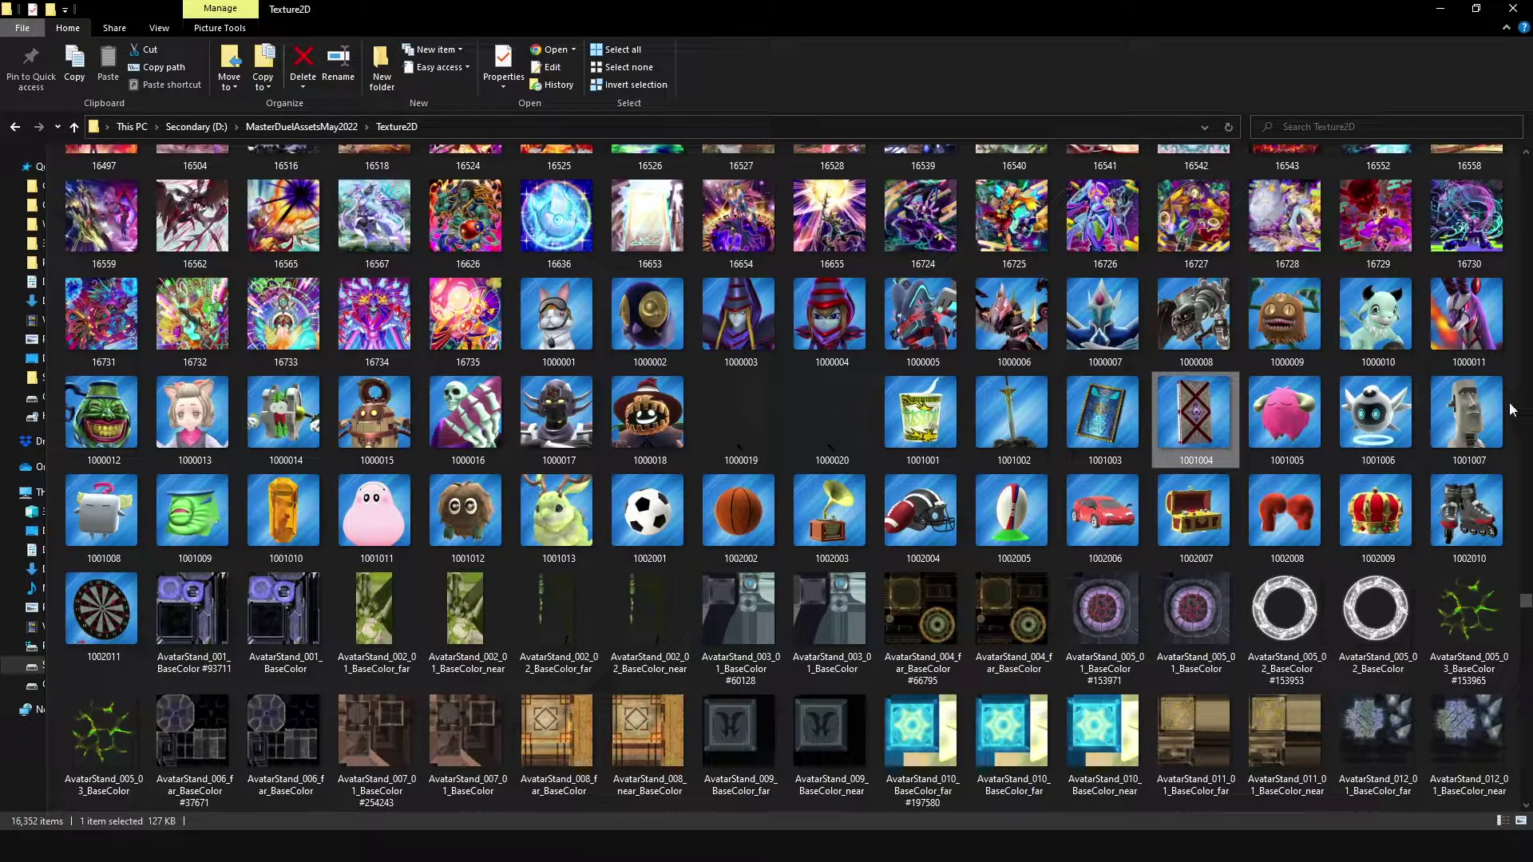
{"action": "left_click", "coordinate": [199, 522]}
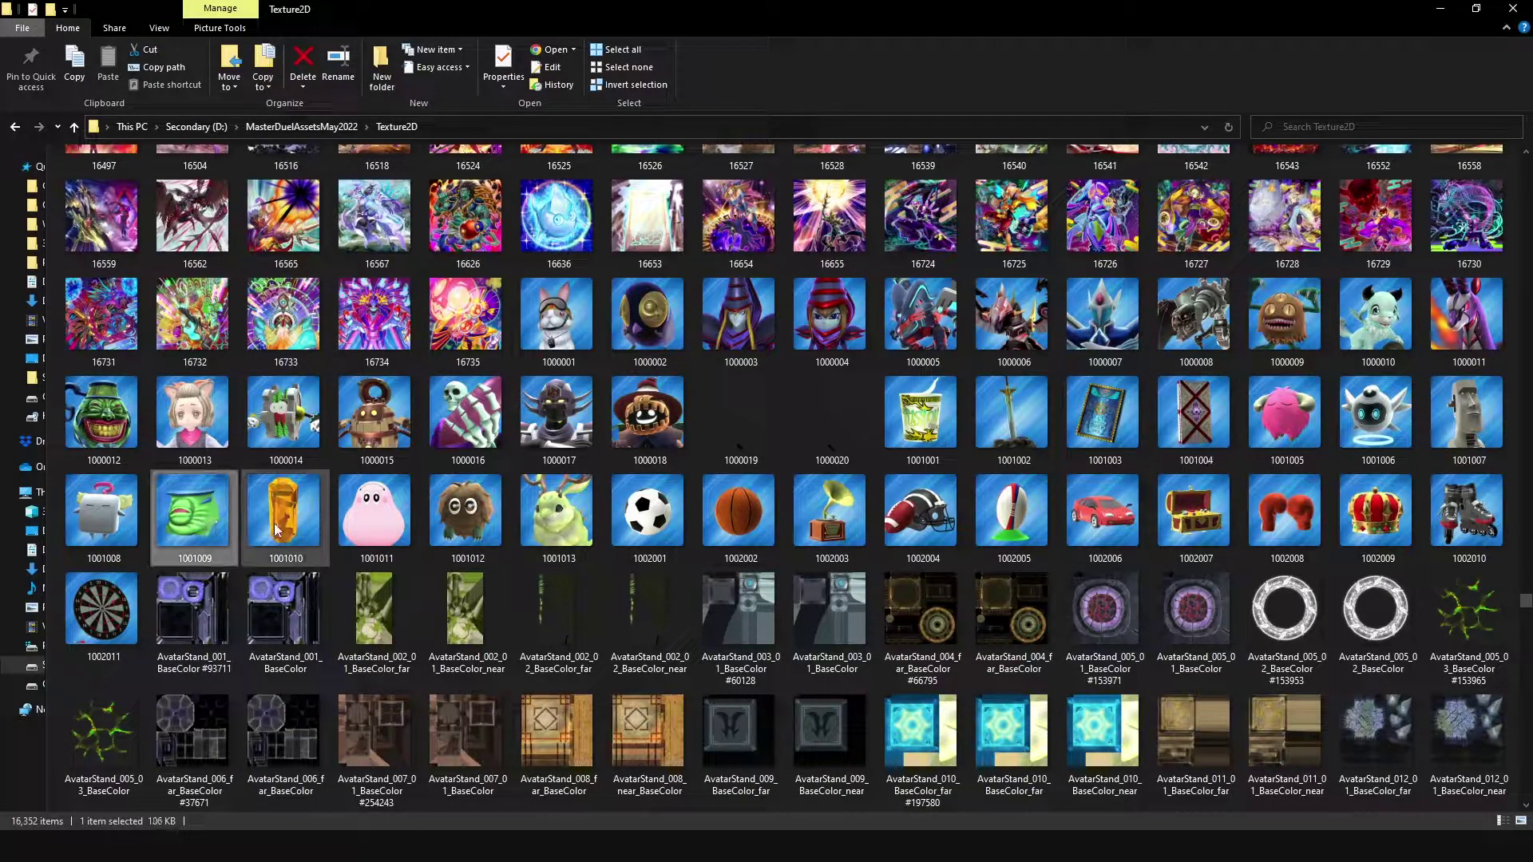
{"action": "left_click", "coordinate": [303, 535]}
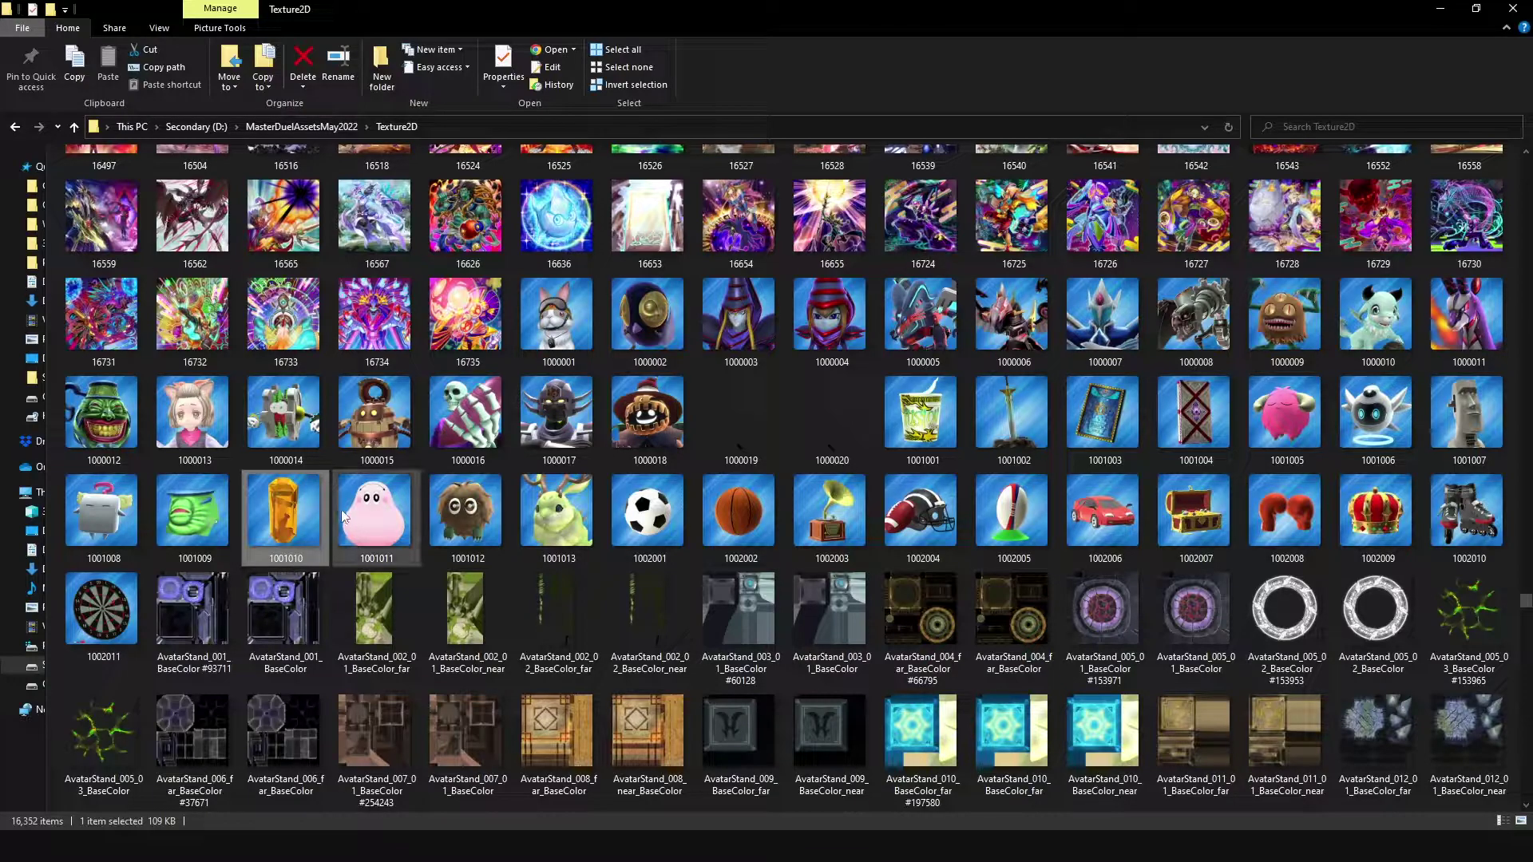
{"action": "left_click", "coordinate": [397, 527]}
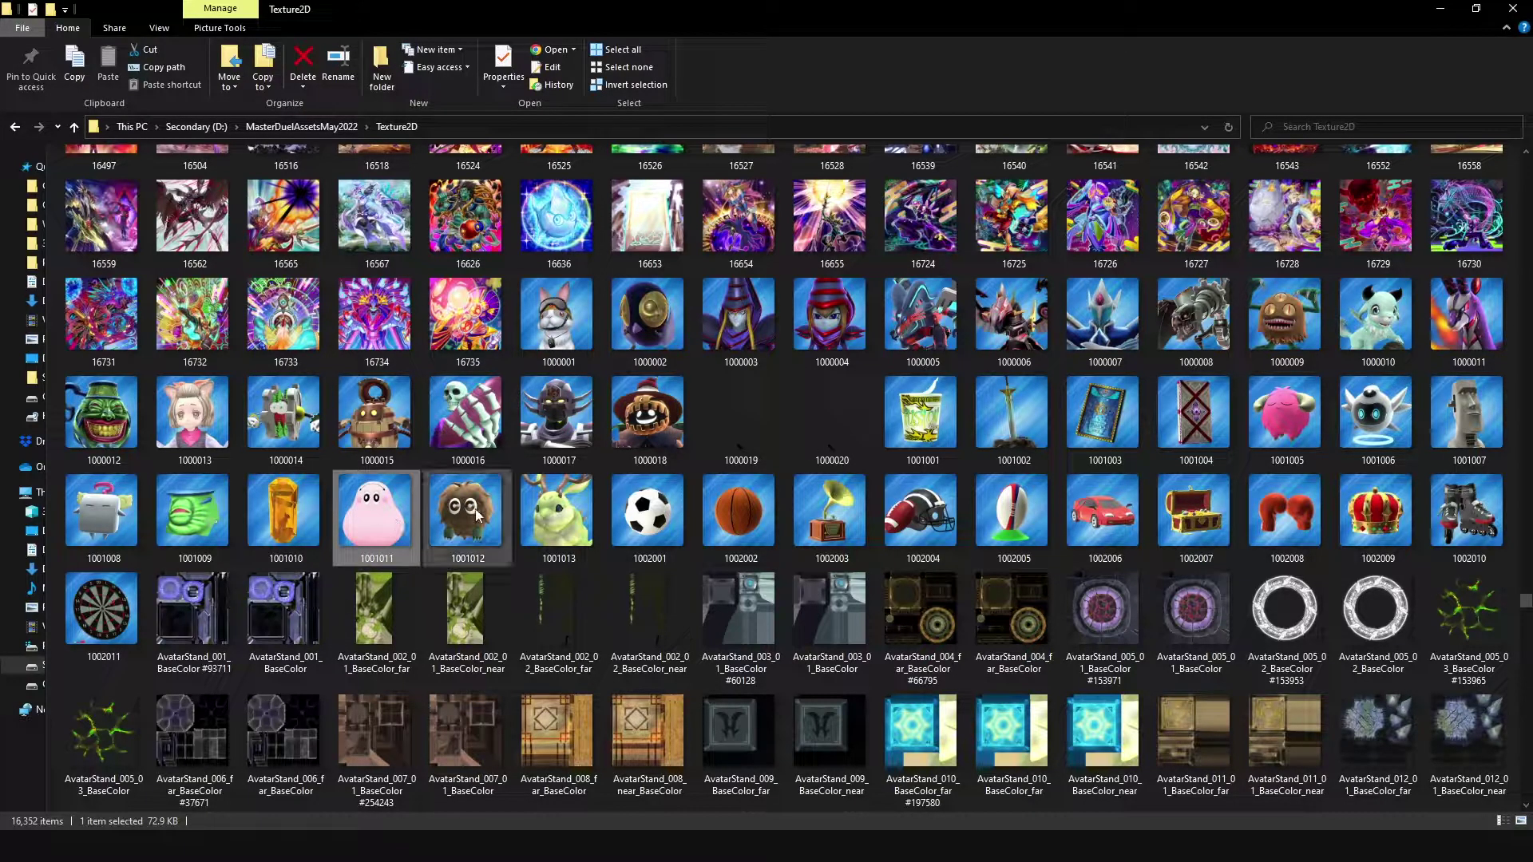
{"action": "left_click", "coordinate": [477, 518]}
{"action": "left_click", "coordinate": [575, 503]}
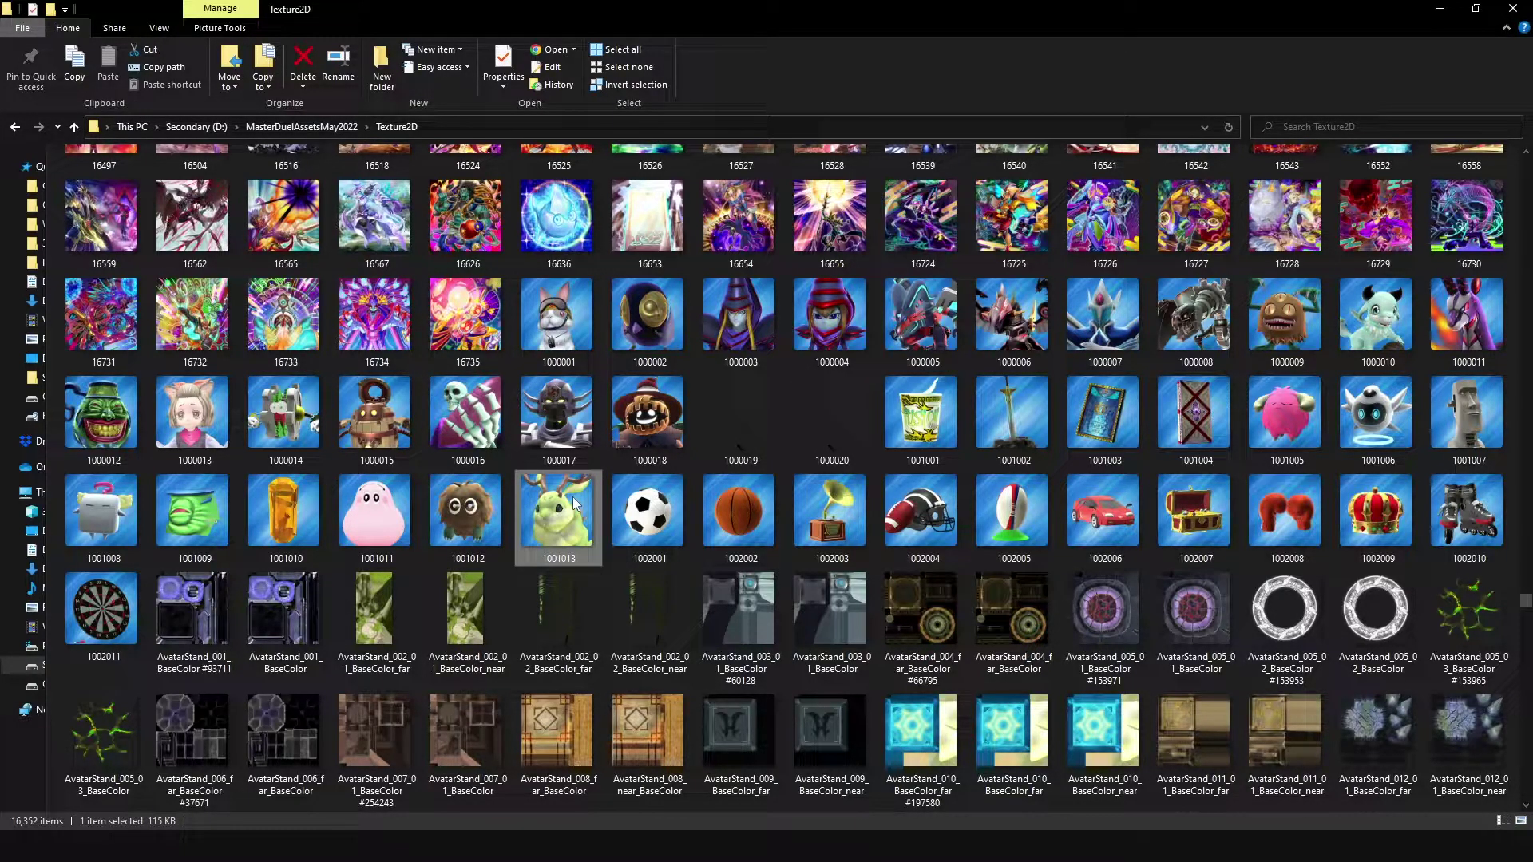
- Compare sizes of BackGround0024–0028 and both BackGround0030 copies (1024×1024, 898 KB)
{"action": "scroll", "coordinate": [572, 511], "scroll_direction": "down", "scroll_amount": 6}
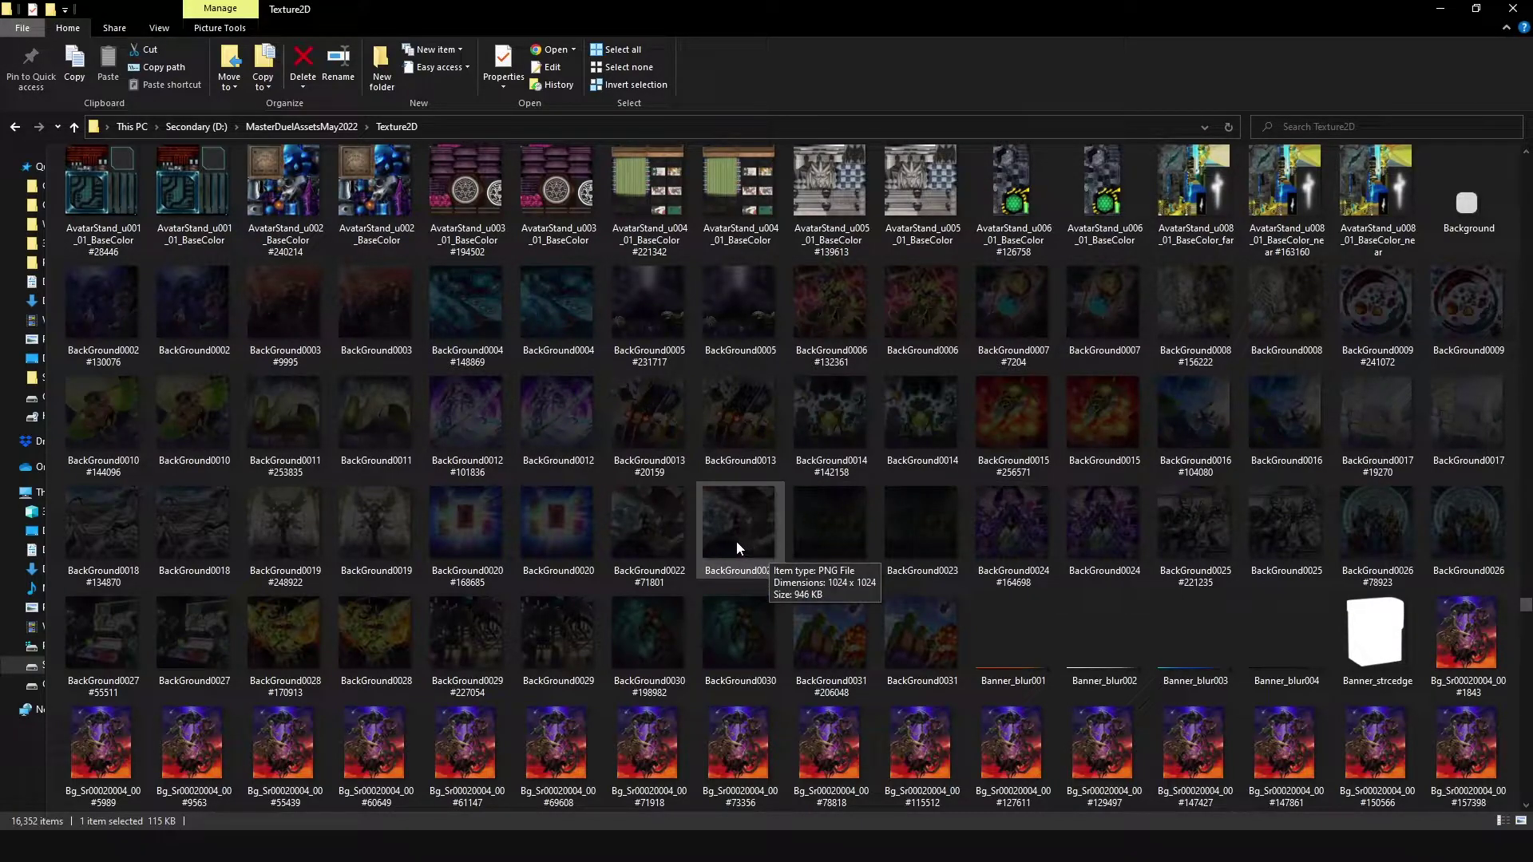
{"action": "left_click", "coordinate": [1090, 545]}
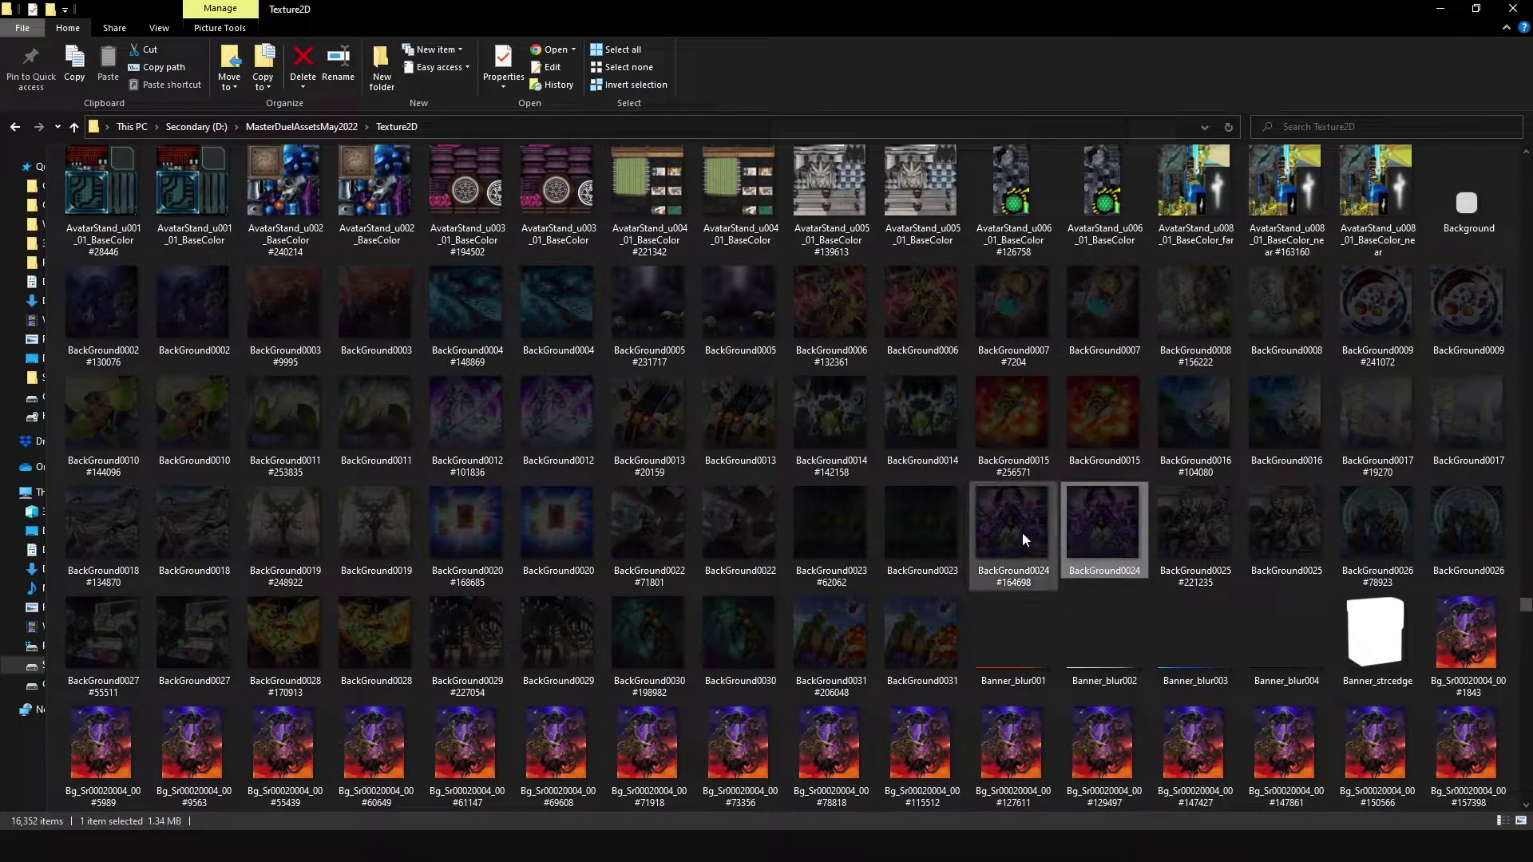
{"action": "left_click", "coordinate": [1162, 528]}
{"action": "left_click", "coordinate": [1405, 511]}
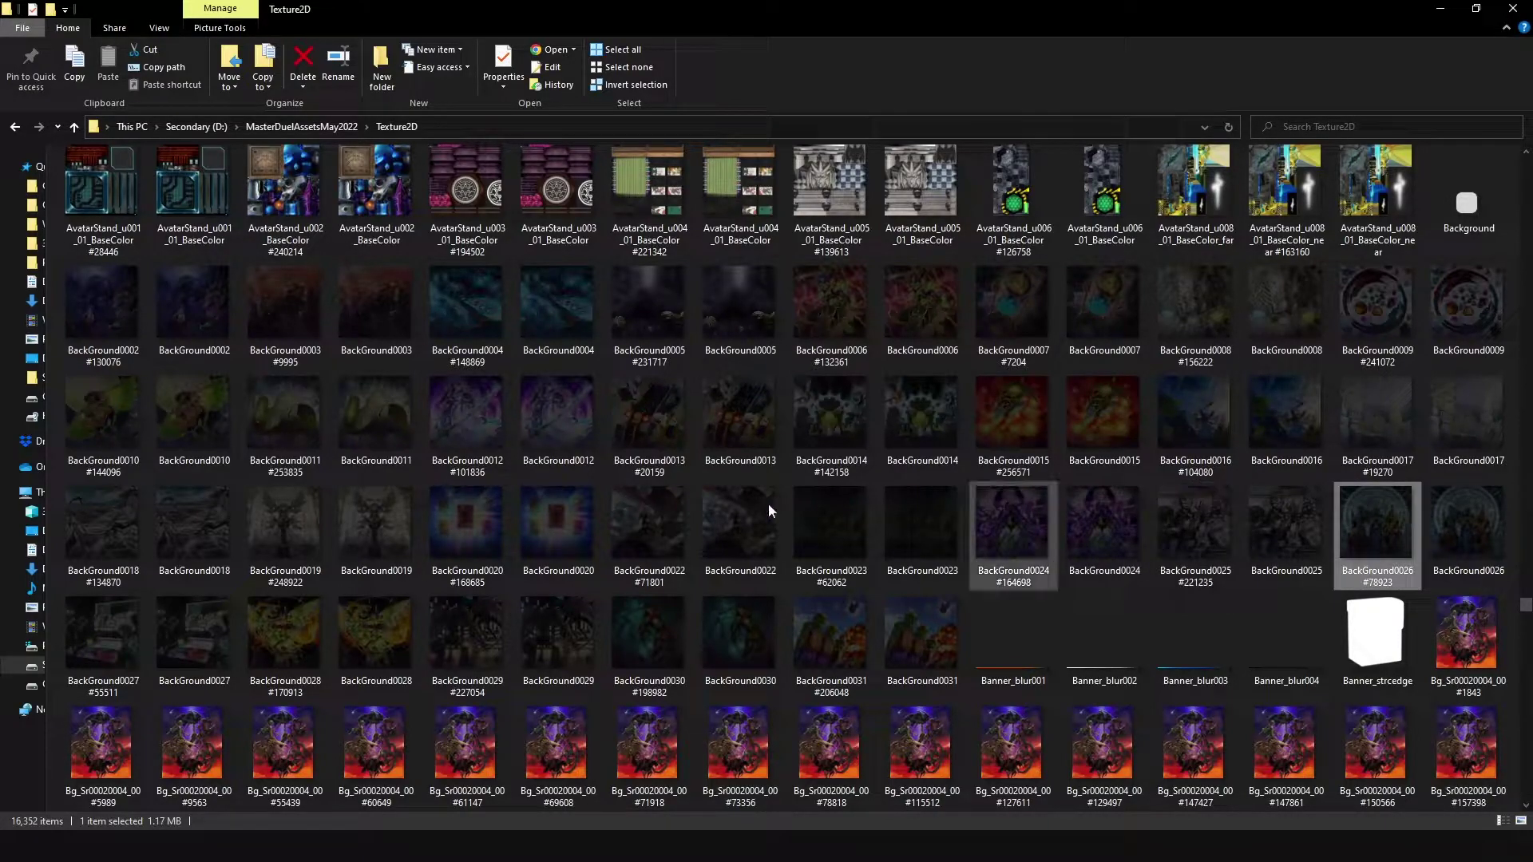
{"action": "left_click", "coordinate": [318, 626]}
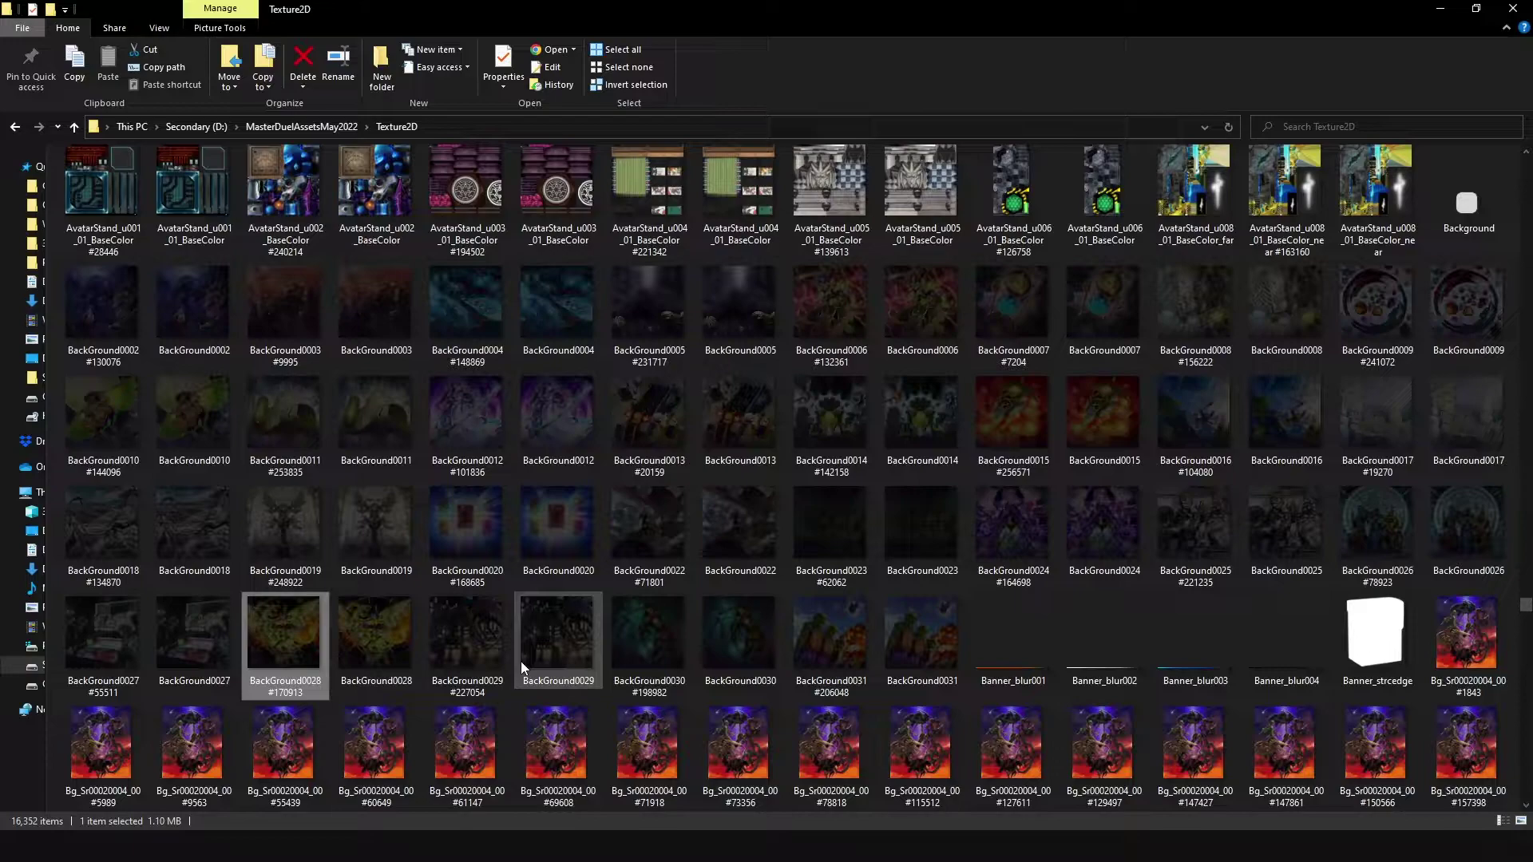
{"action": "left_click", "coordinate": [650, 635]}
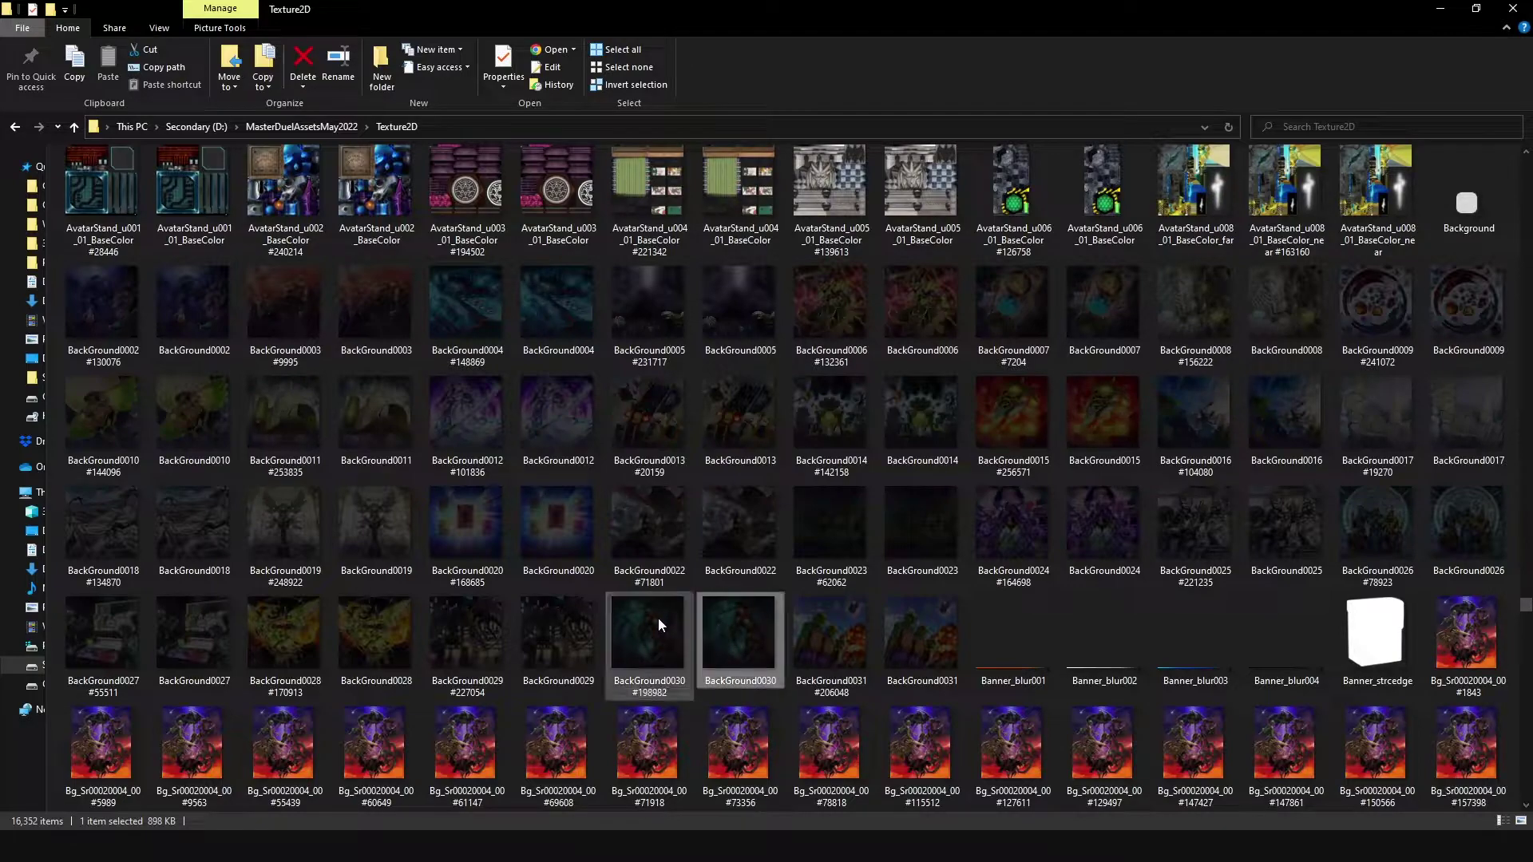
{"action": "left_click", "coordinate": [732, 622]}
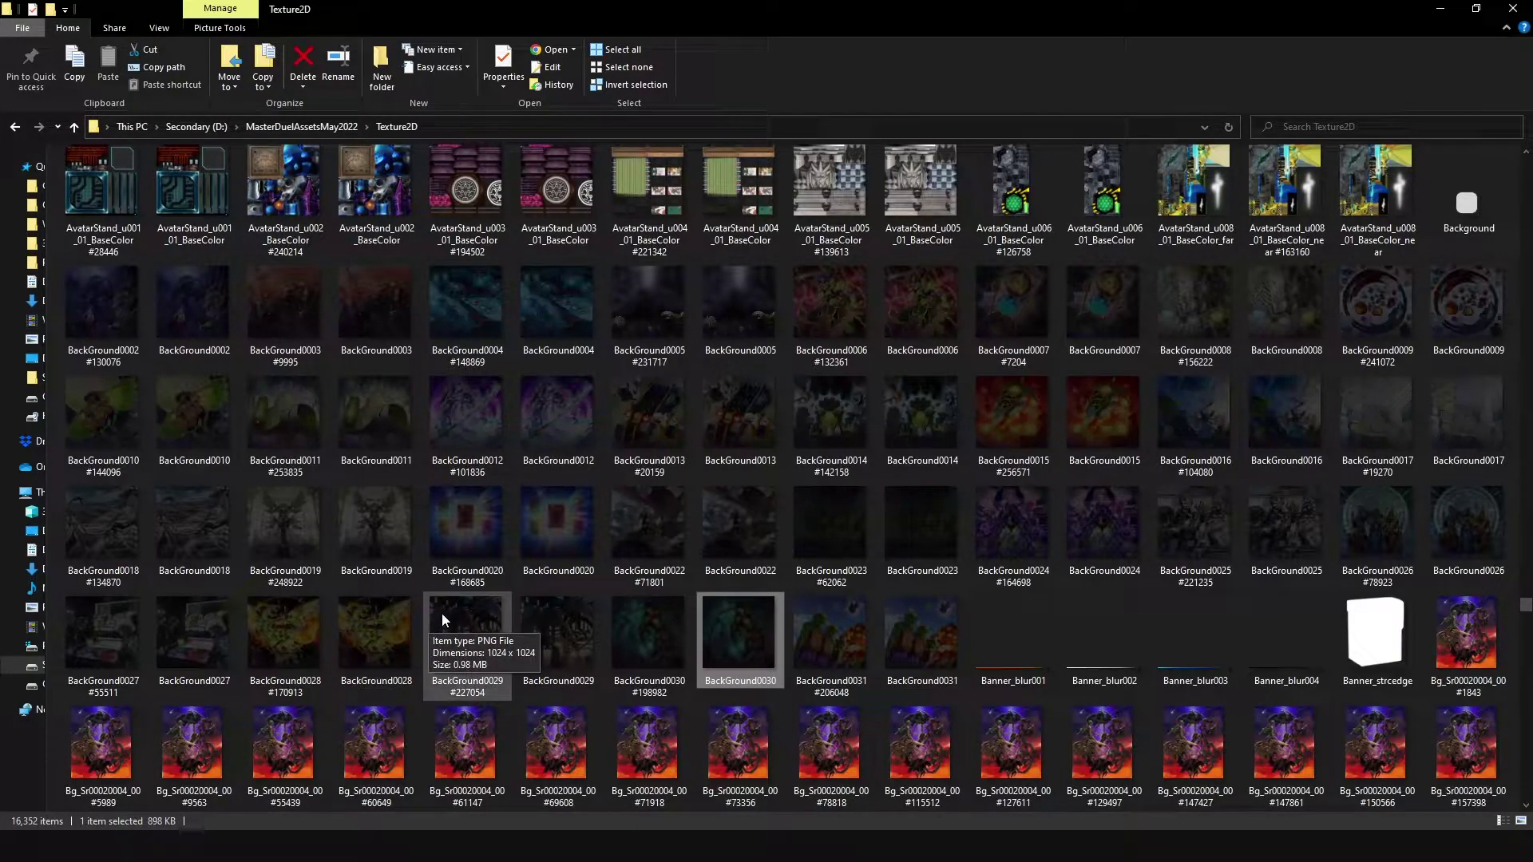
- Scroll down through the Bg_Sr duel background thumbnails
{"action": "scroll", "coordinate": [471, 584], "scroll_direction": "down", "scroll_amount": 6}
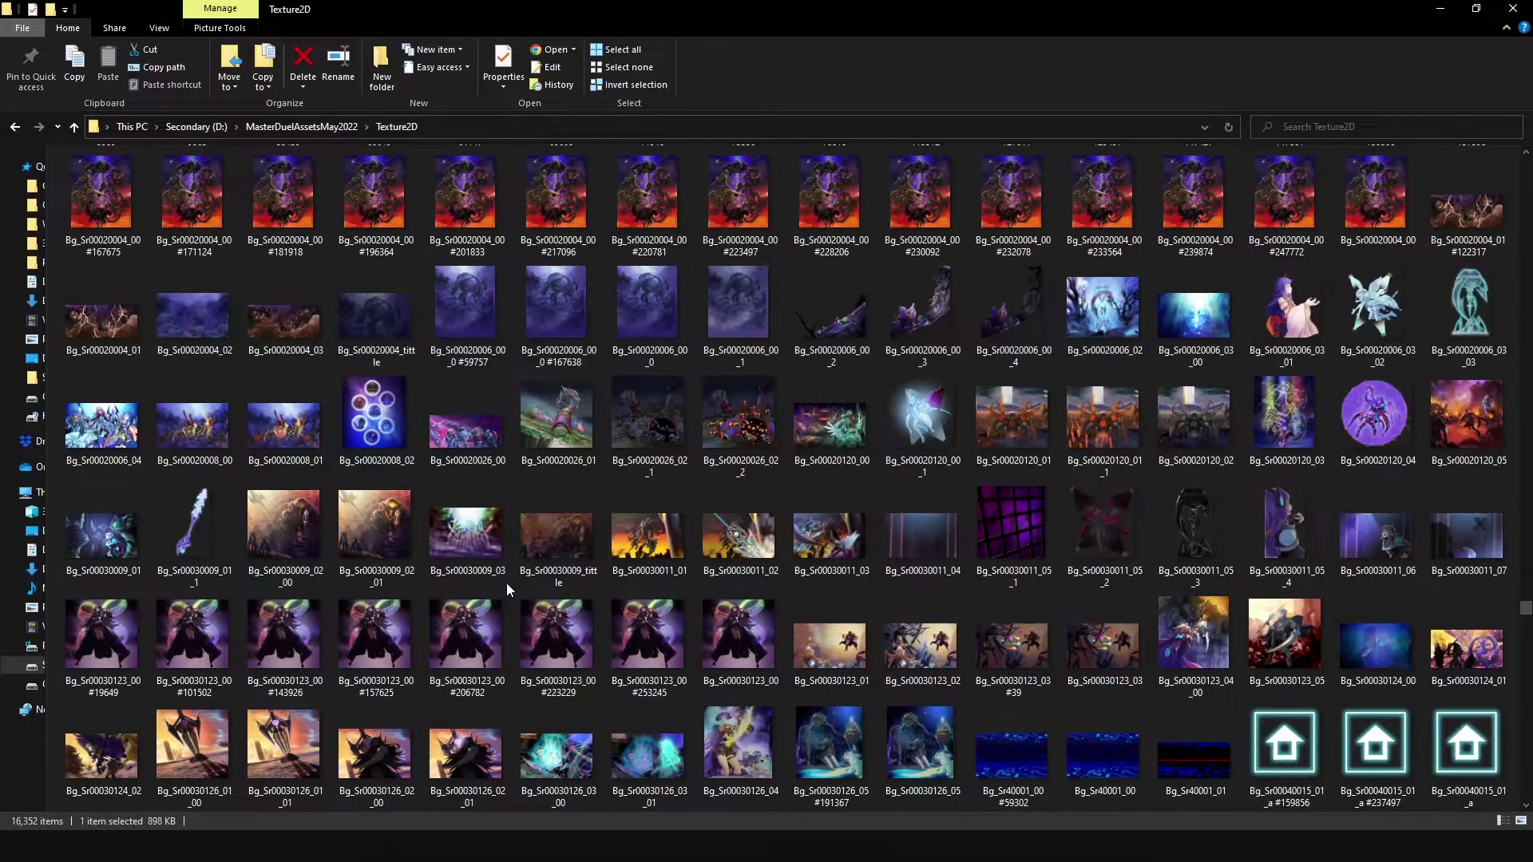
{"action": "scroll", "coordinate": [507, 589], "scroll_direction": "down", "scroll_amount": 3}
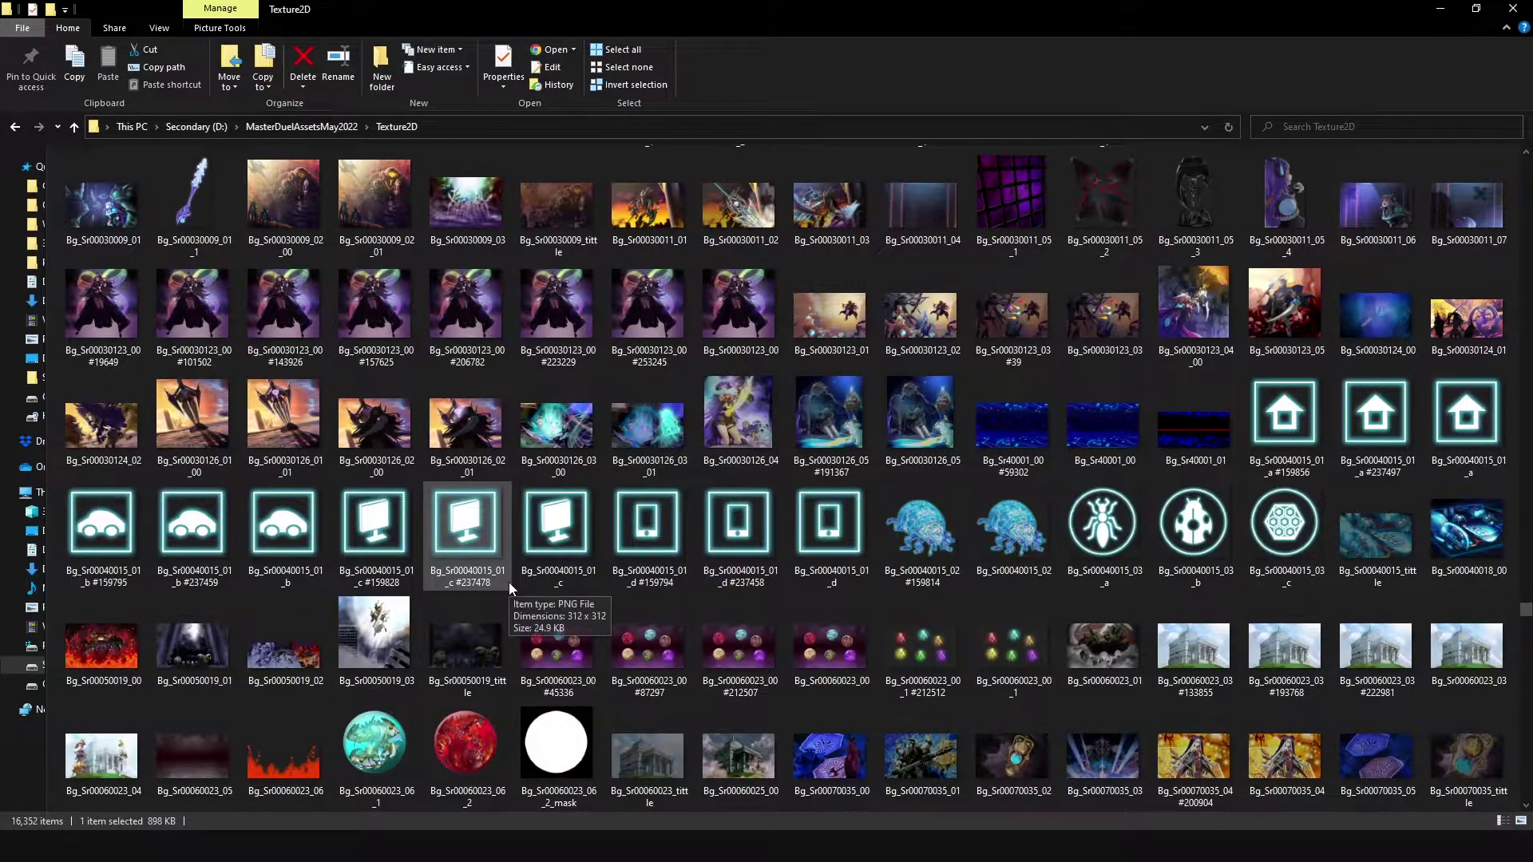
{"action": "scroll", "coordinate": [509, 582], "scroll_direction": "down", "scroll_amount": 3}
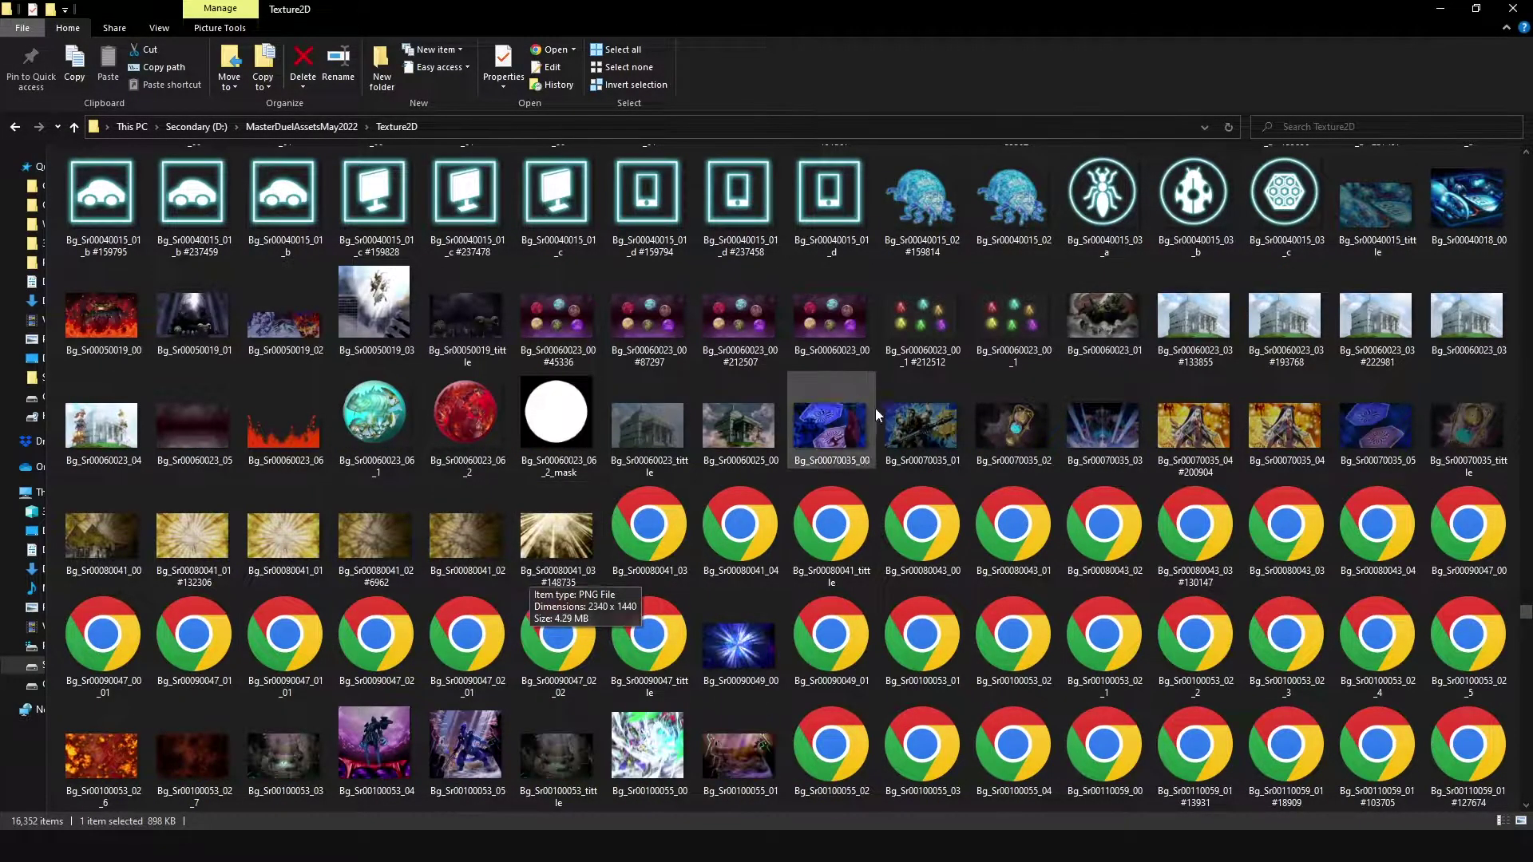
{"action": "scroll", "coordinate": [898, 447], "scroll_direction": "down", "scroll_amount": 3}
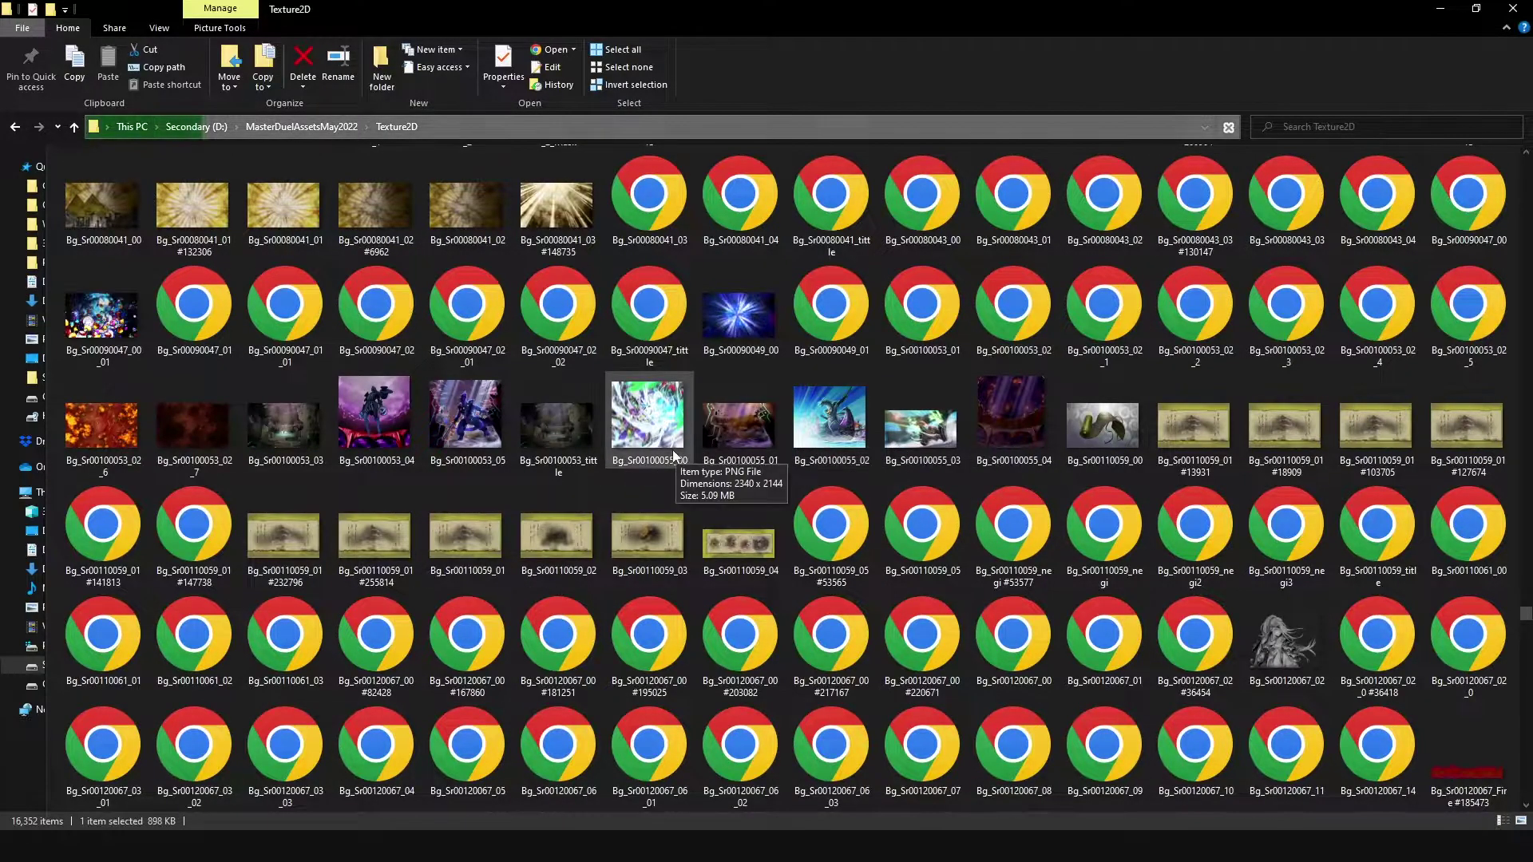
{"action": "scroll", "coordinate": [545, 466], "scroll_direction": "down", "scroll_amount": 3}
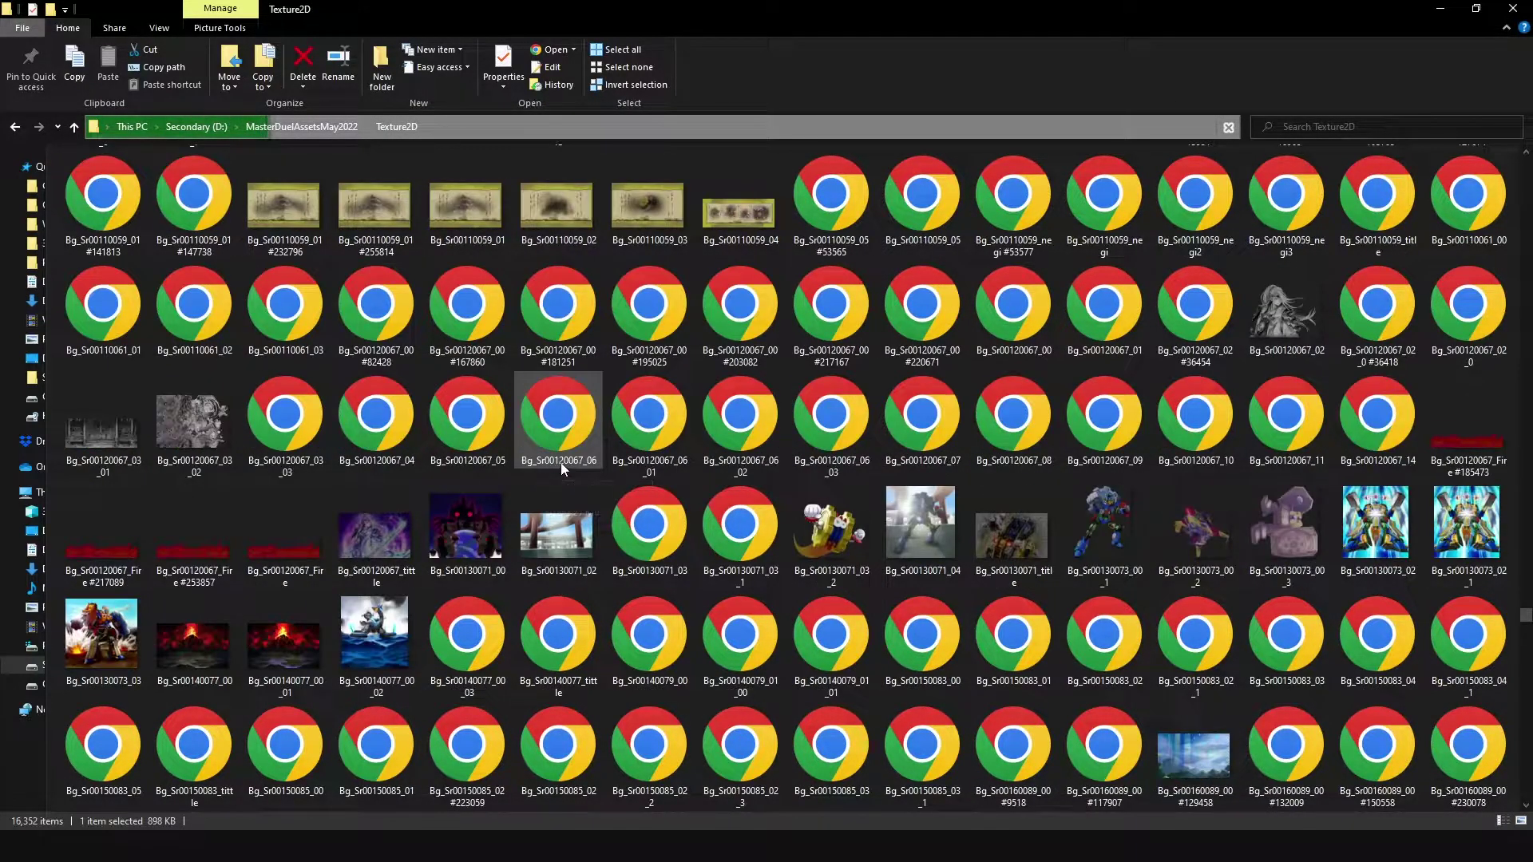
{"action": "scroll", "coordinate": [550, 467], "scroll_direction": "down", "scroll_amount": 3}
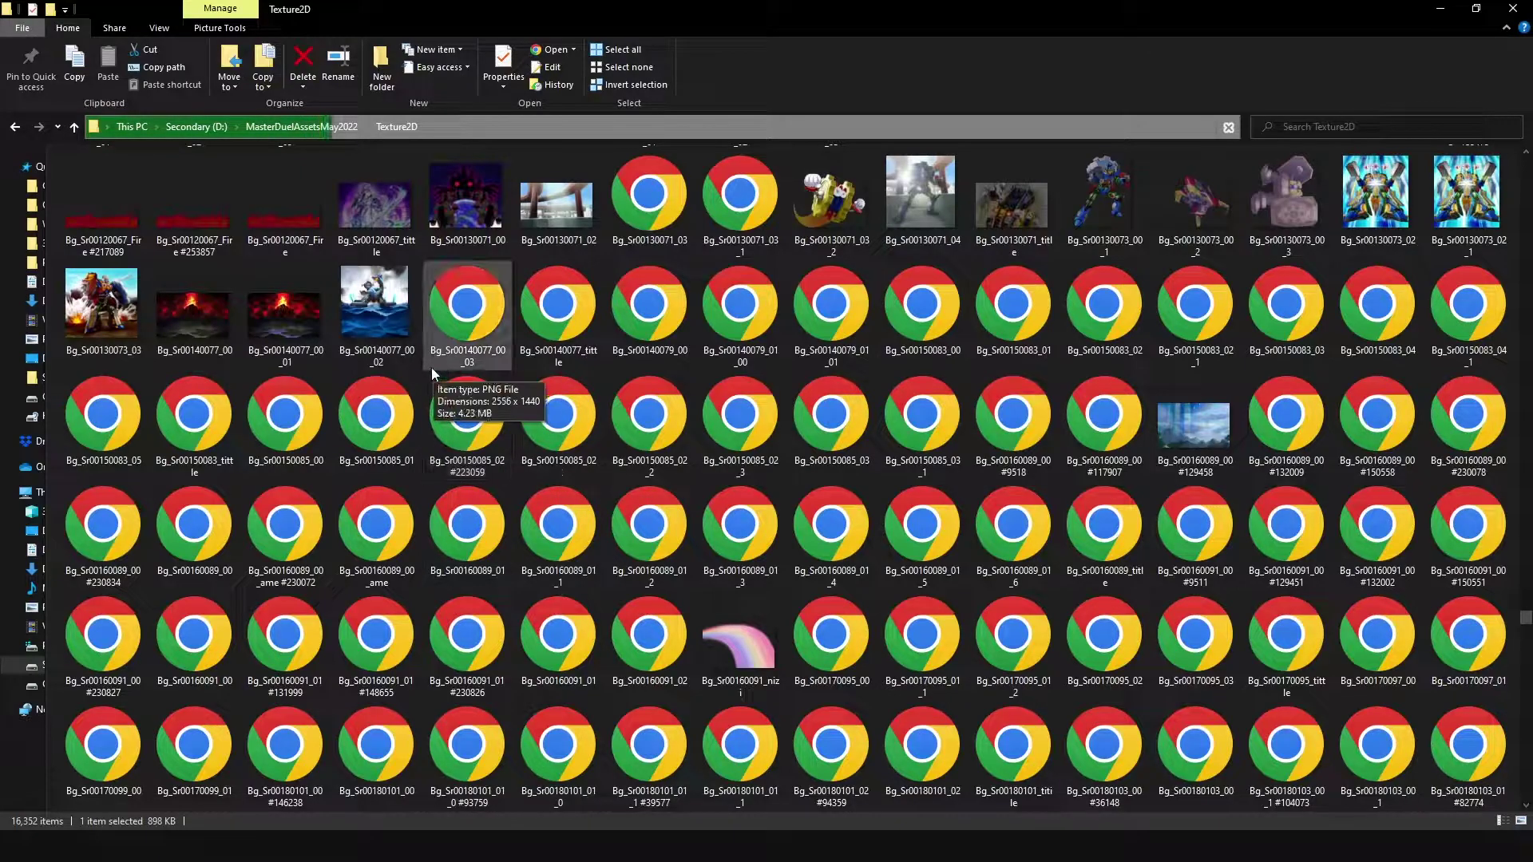
{"action": "scroll", "coordinate": [425, 375], "scroll_direction": "down", "scroll_amount": 3}
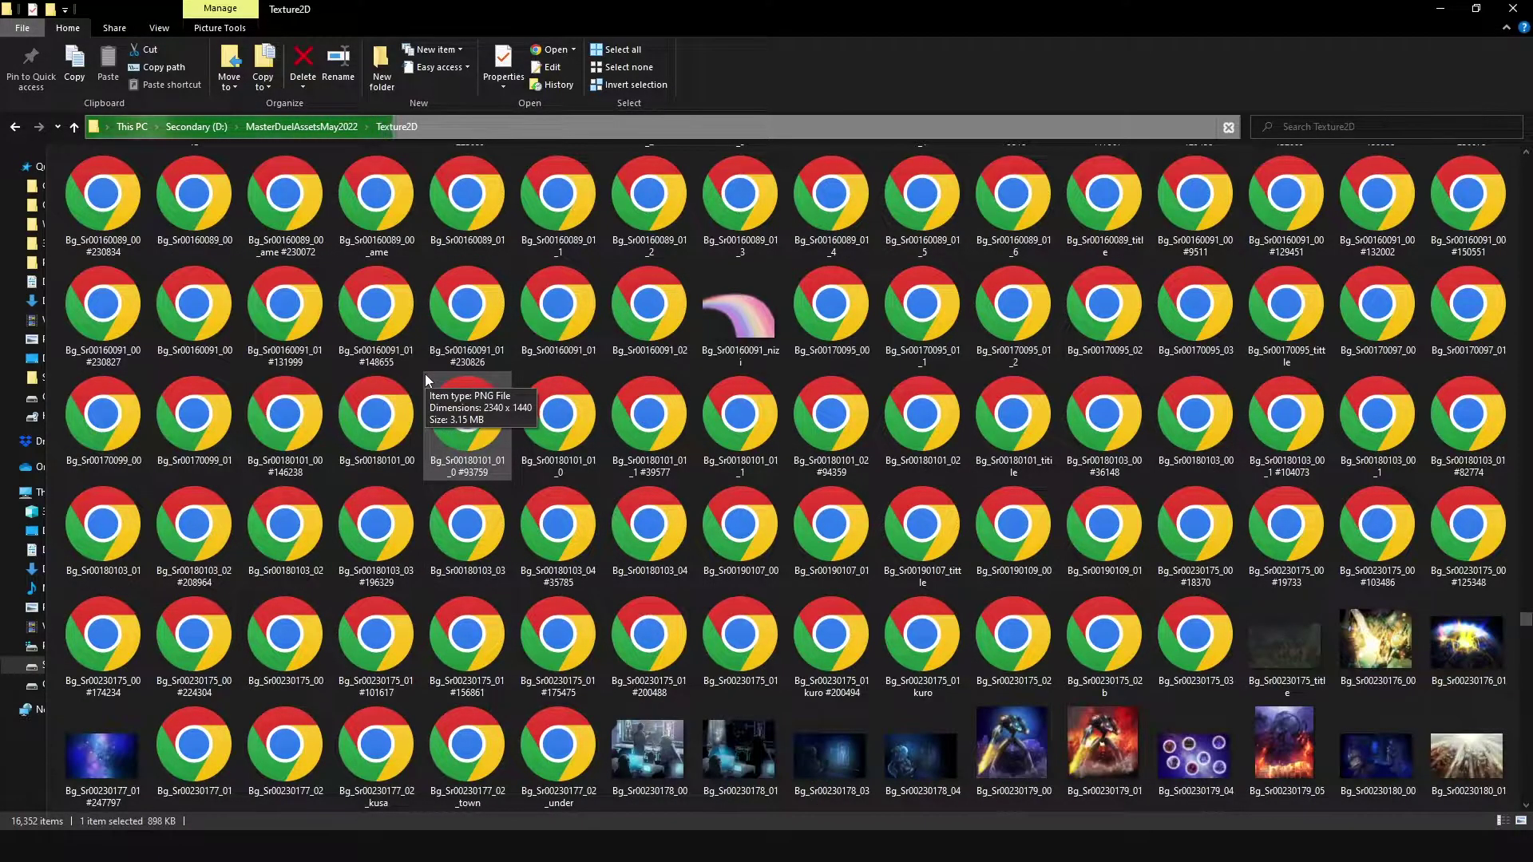
{"action": "scroll", "coordinate": [425, 373], "scroll_direction": "down", "scroll_amount": 9}
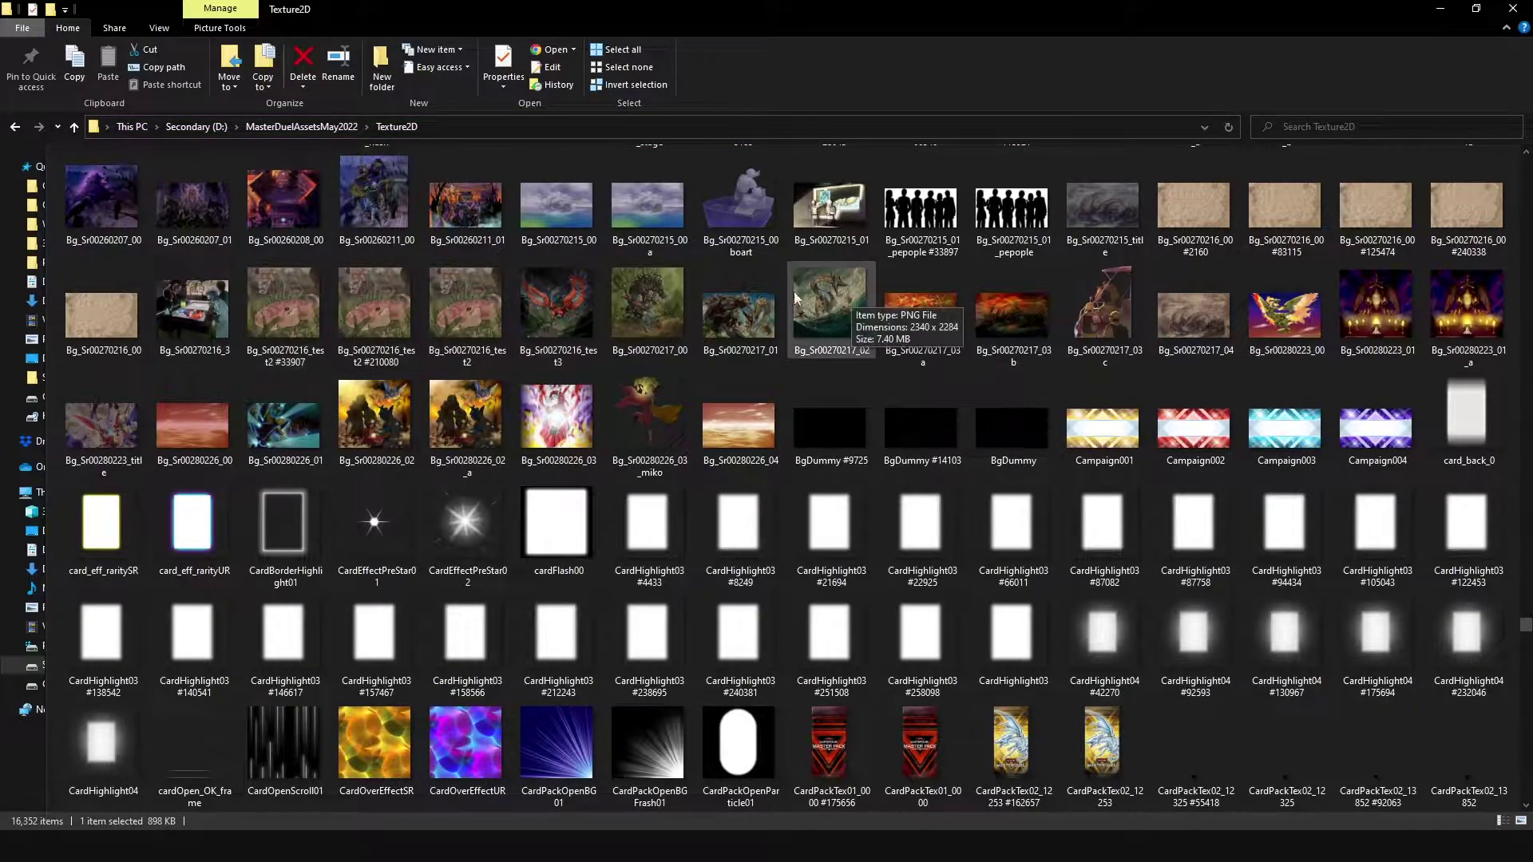
- Check the size of Bg_Sr00270216_3, then continue past CardPackTex to the DeckCase images
{"action": "left_click", "coordinate": [192, 337]}
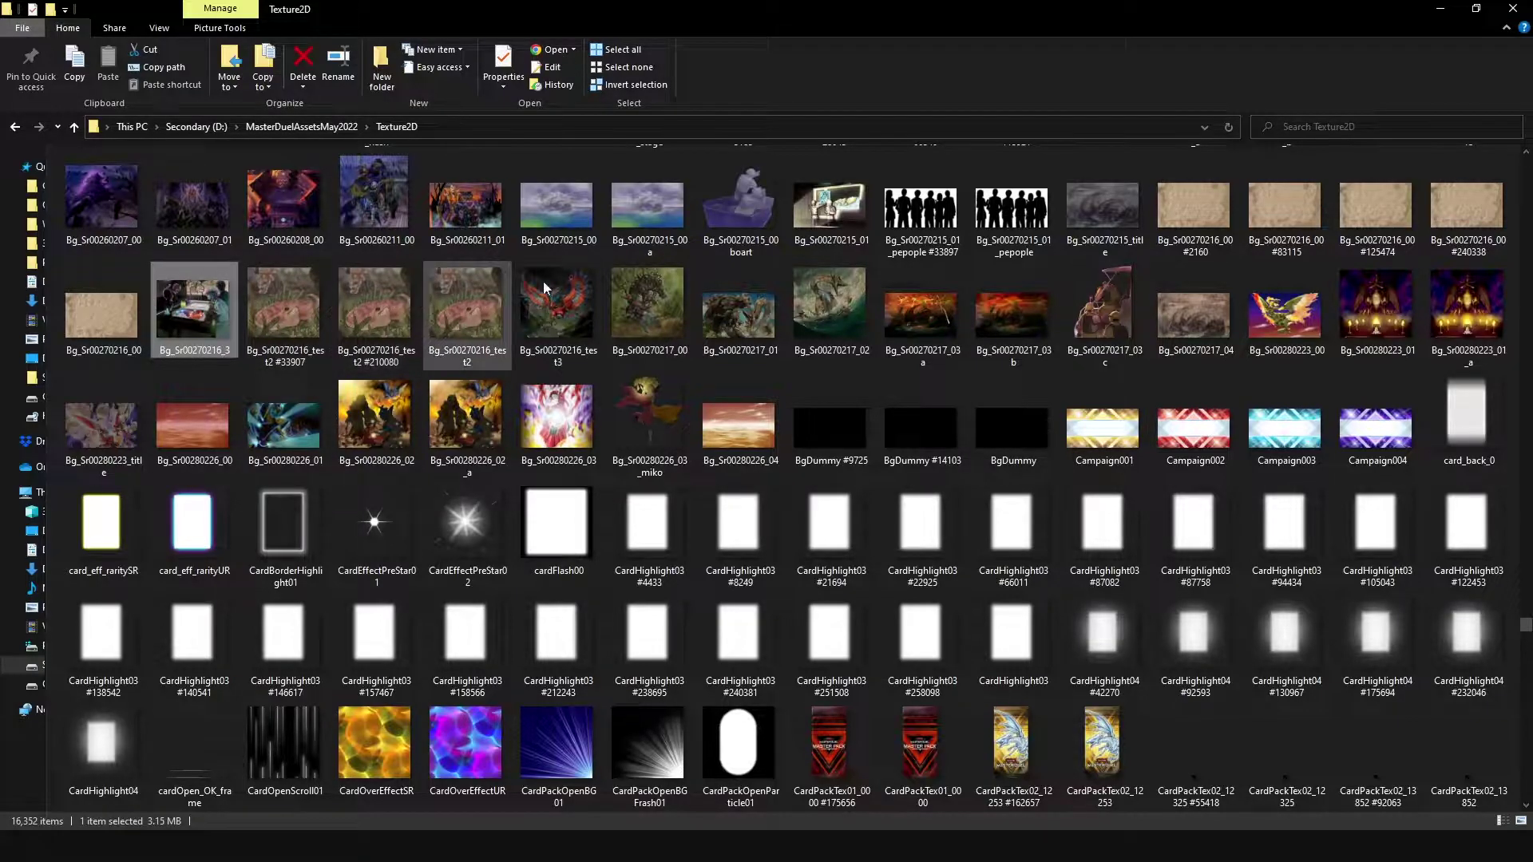
{"action": "scroll", "coordinate": [793, 376], "scroll_direction": "down", "scroll_amount": 3}
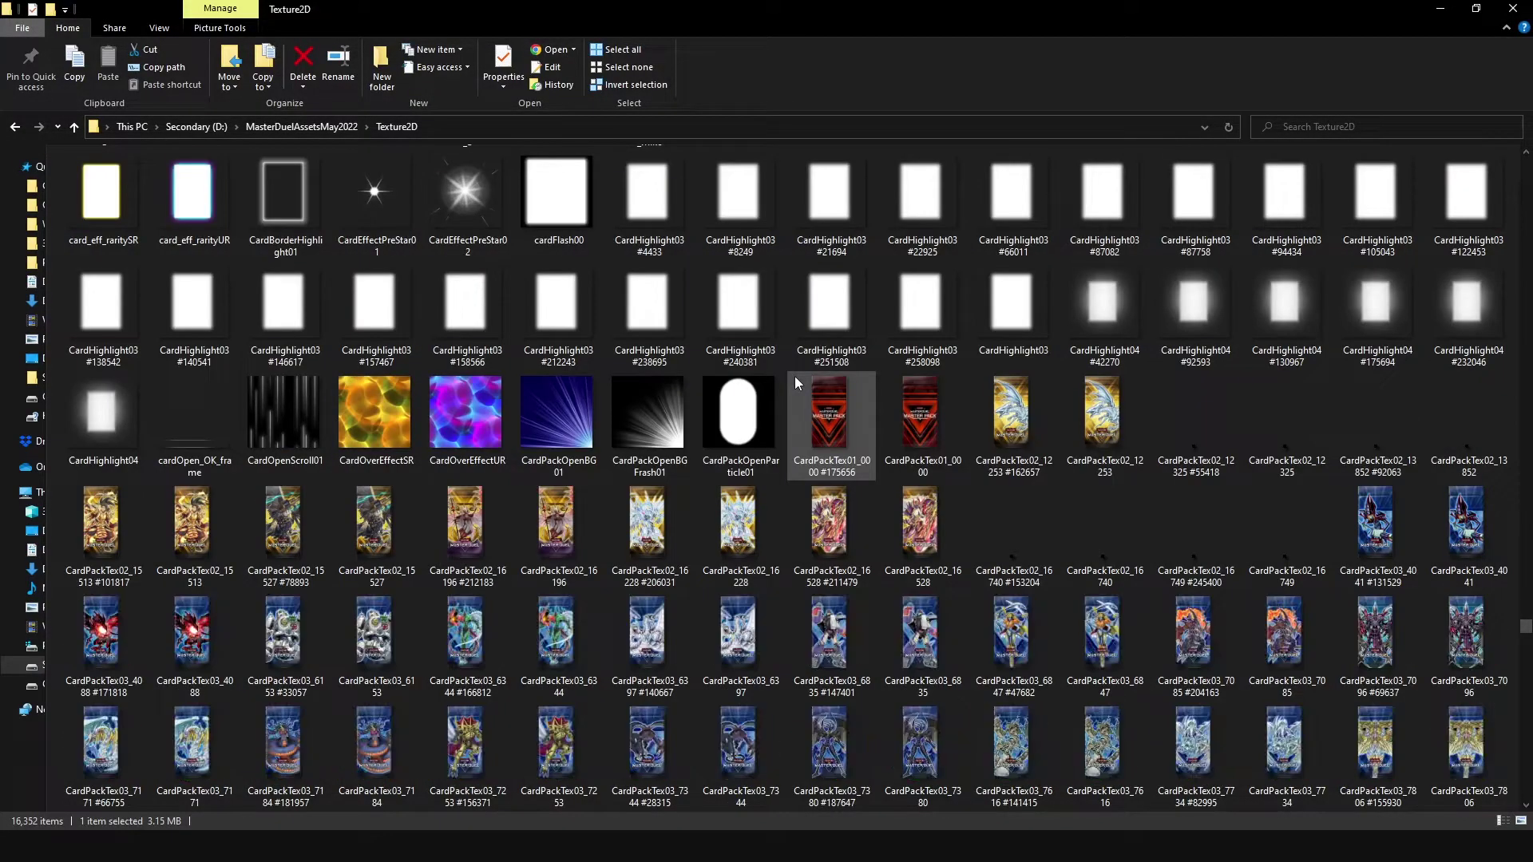
{"action": "scroll", "coordinate": [1216, 390], "scroll_direction": "down", "scroll_amount": 5}
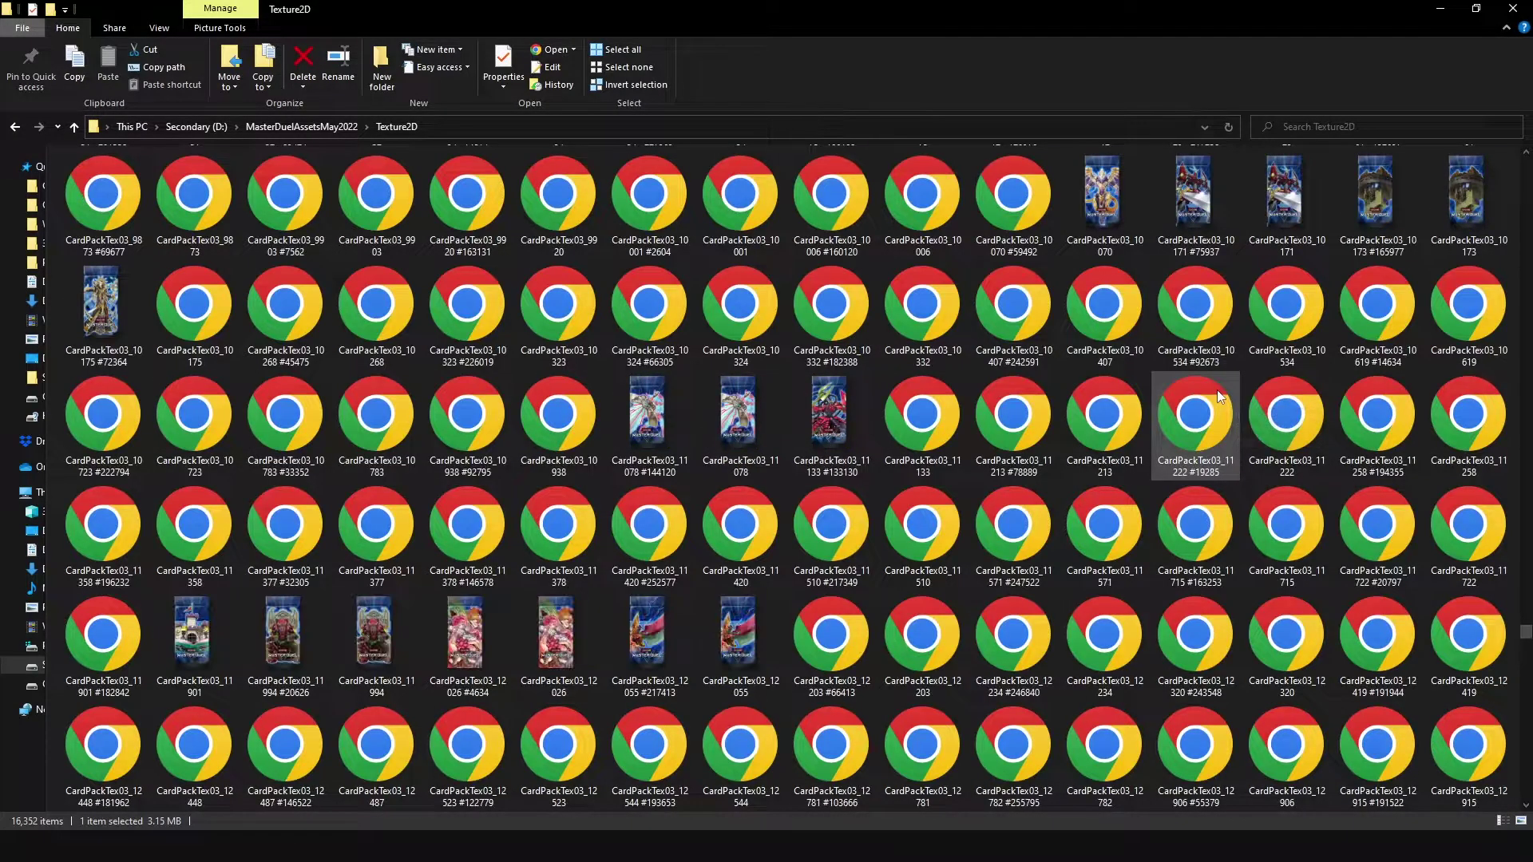
{"action": "scroll", "coordinate": [1217, 390], "scroll_direction": "down", "scroll_amount": 15}
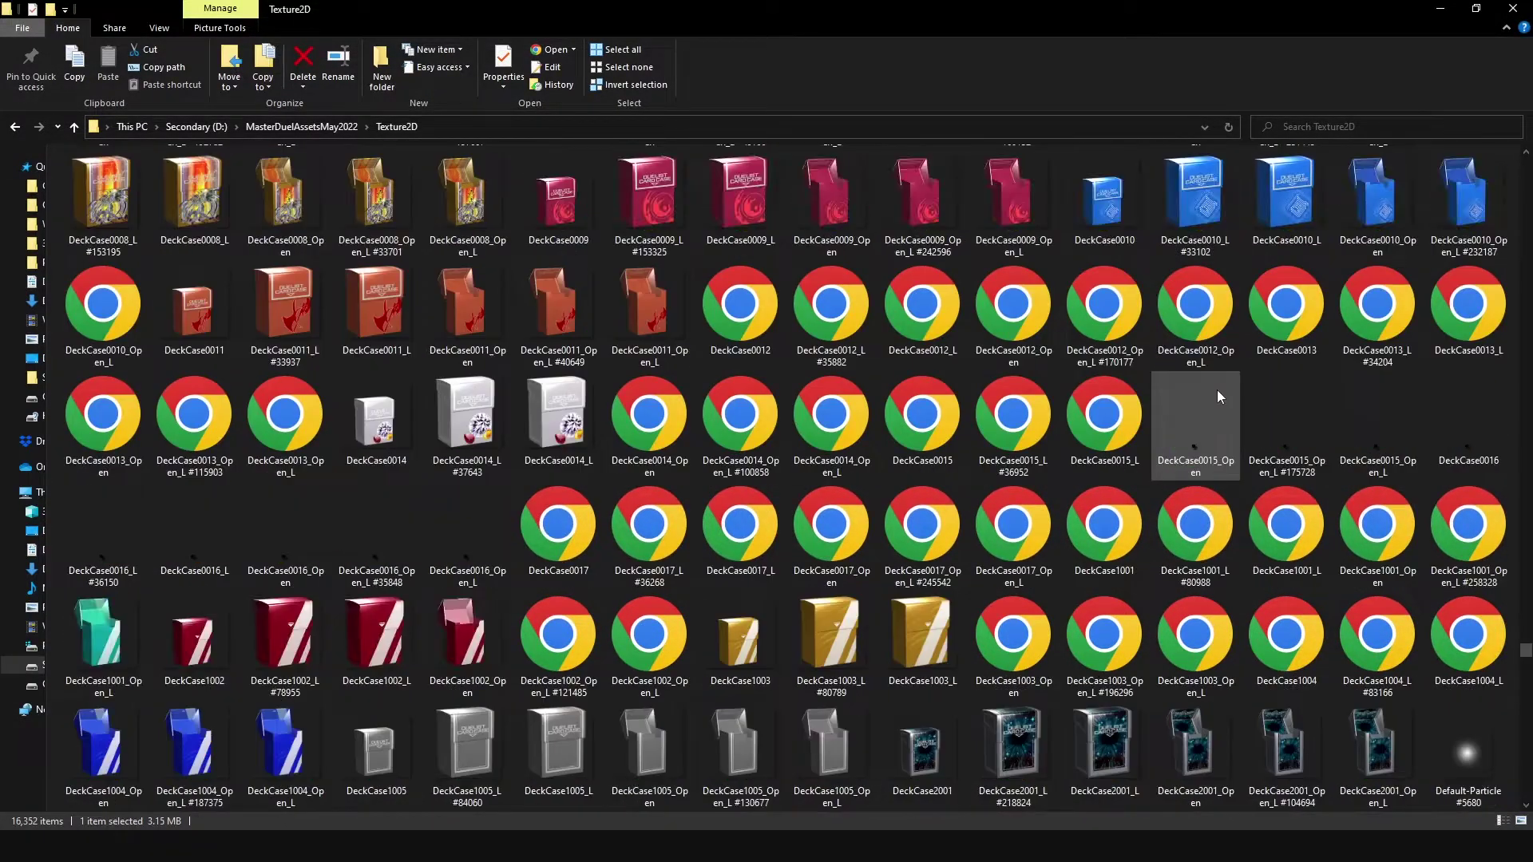
- Browse down the Texture2D folder past the help and gate fog images
{"action": "scroll", "coordinate": [850, 438], "scroll_direction": "down", "scroll_amount": 20}
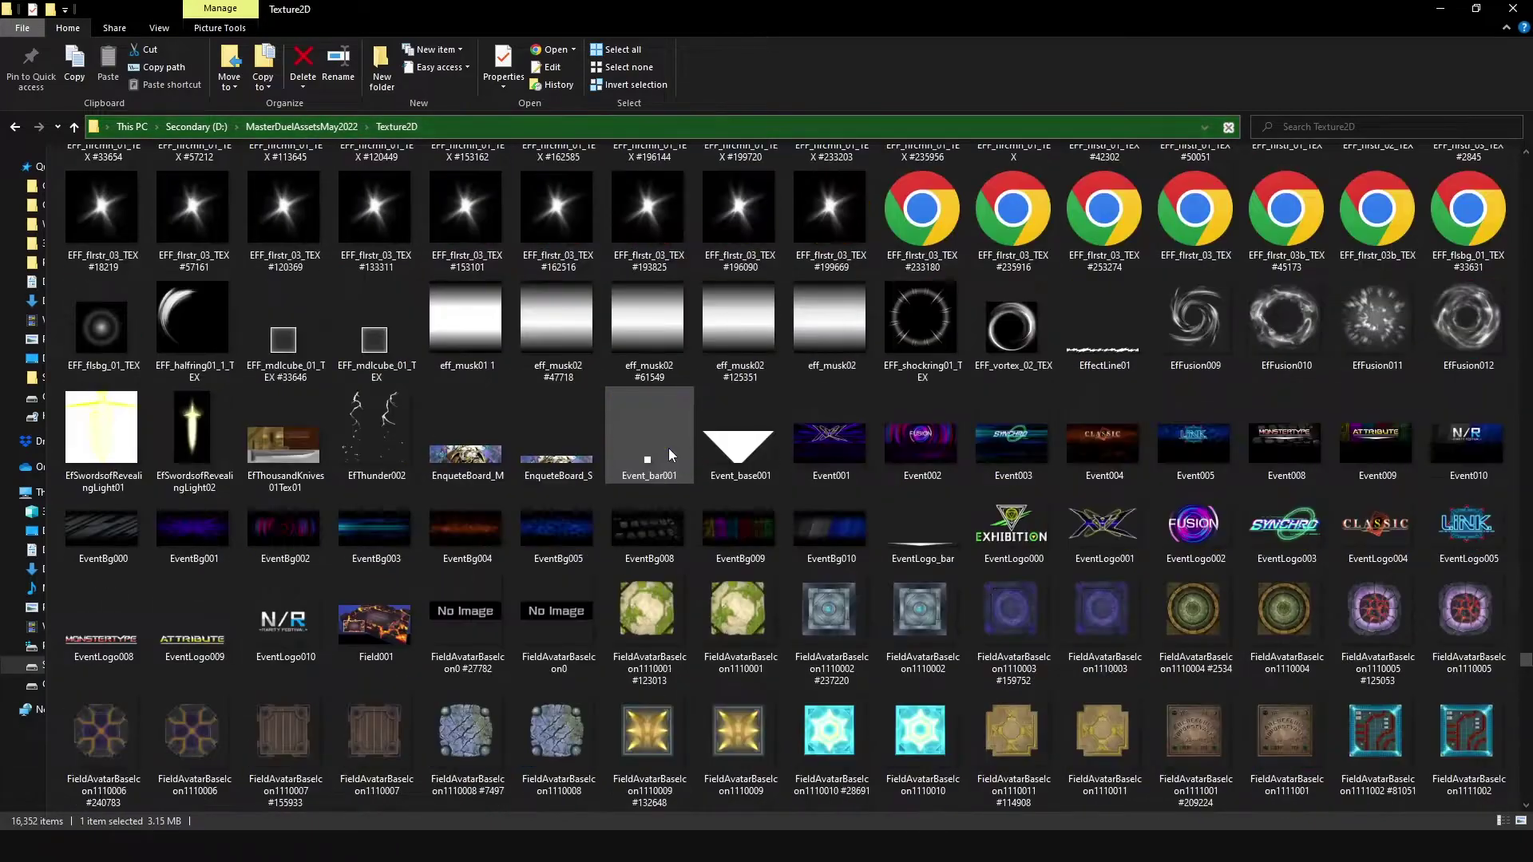
{"action": "scroll", "coordinate": [668, 448], "scroll_direction": "down", "scroll_amount": 15}
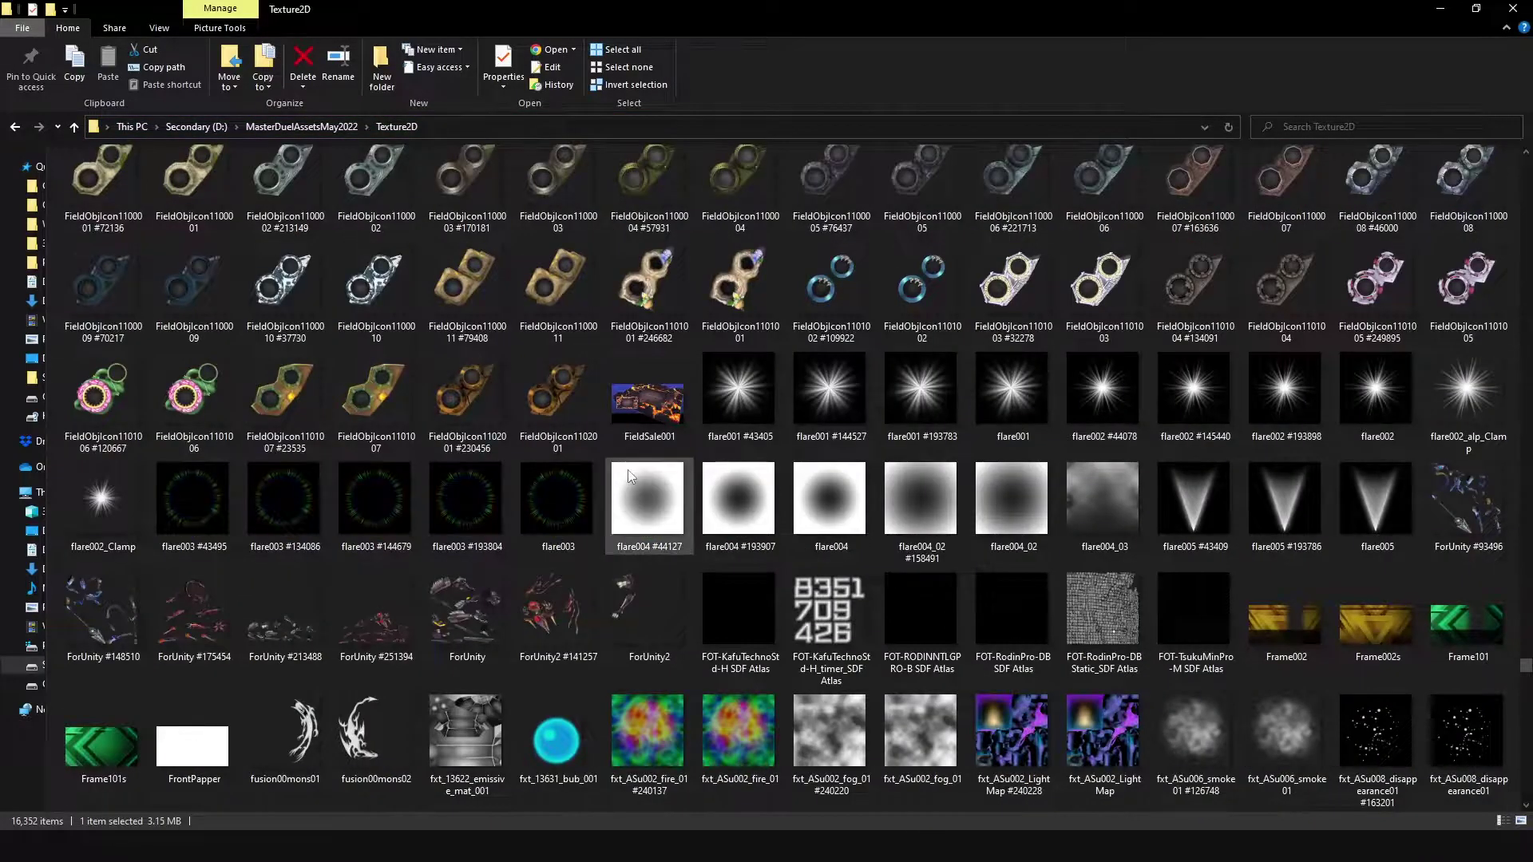
{"action": "scroll", "coordinate": [628, 470], "scroll_direction": "up", "scroll_amount": 2}
{"action": "scroll", "coordinate": [627, 470], "scroll_direction": "up", "scroll_amount": 3}
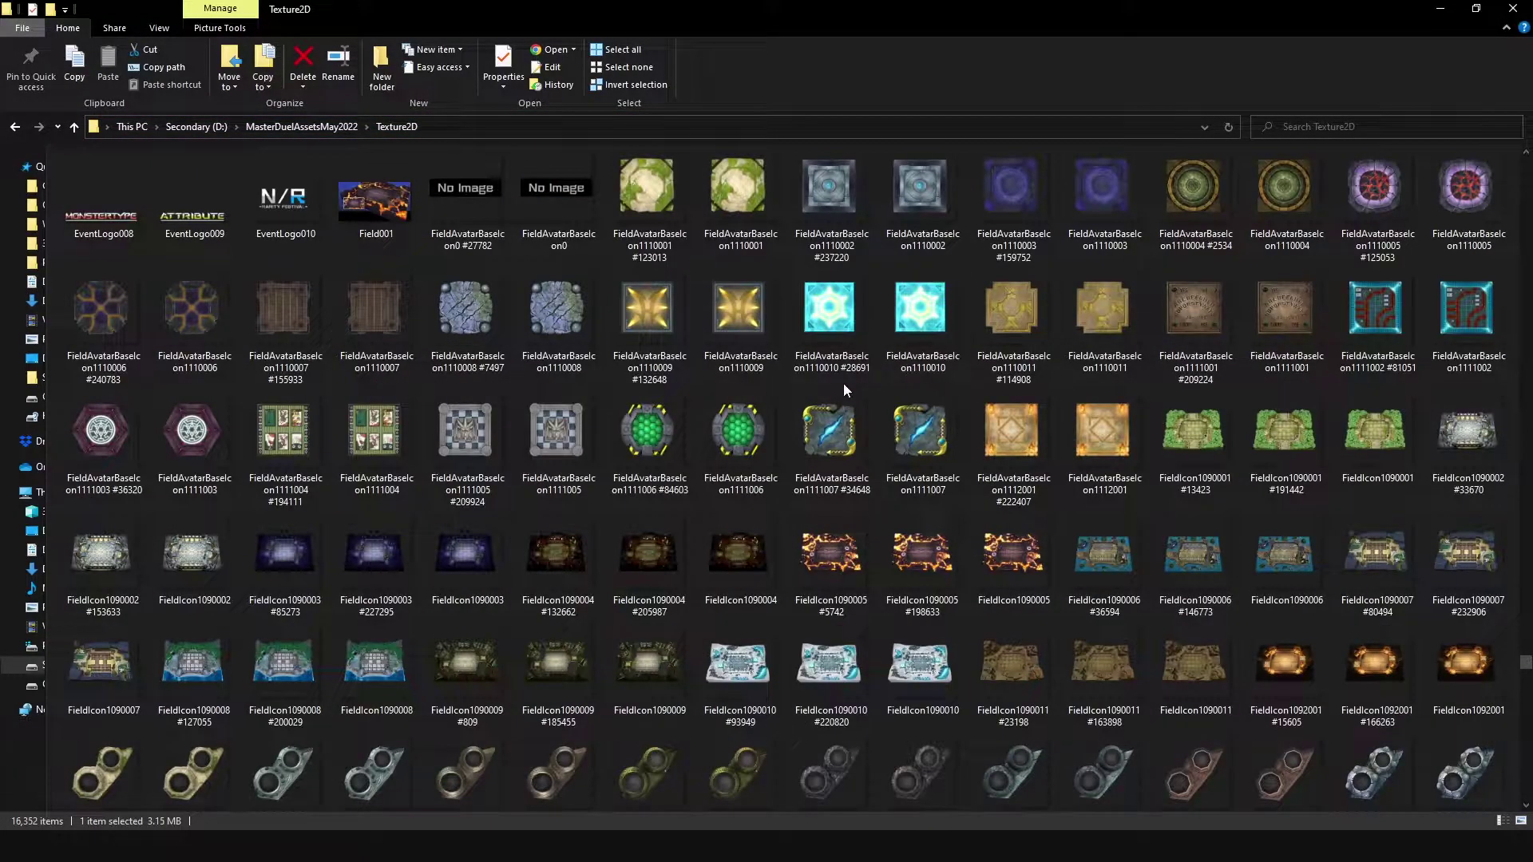
{"action": "scroll", "coordinate": [842, 383], "scroll_direction": "down", "scroll_amount": 15}
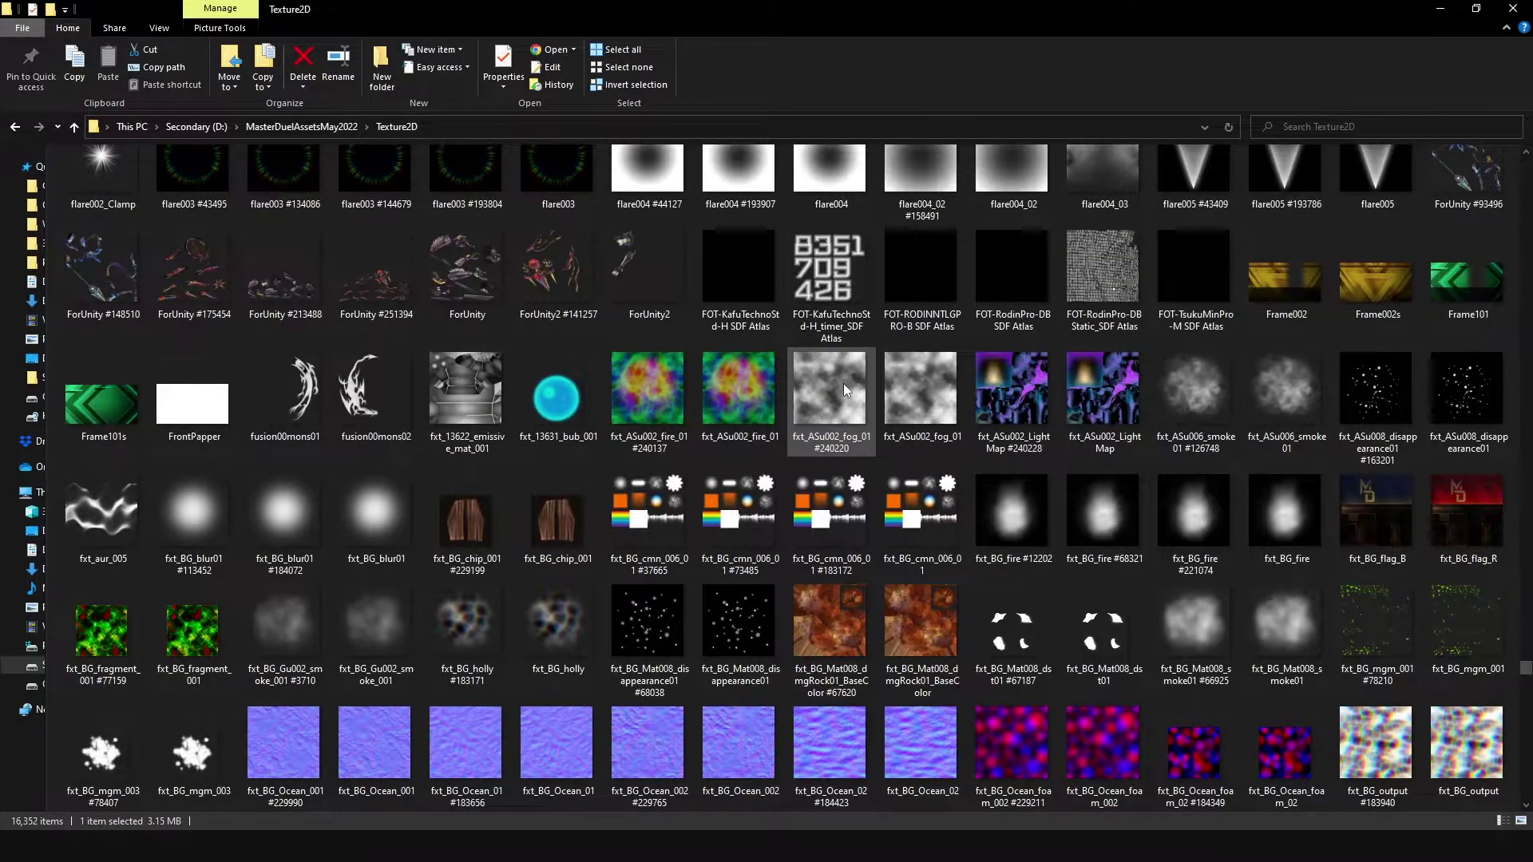
{"action": "scroll", "coordinate": [843, 383], "scroll_direction": "down", "scroll_amount": 5}
{"action": "scroll", "coordinate": [843, 383], "scroll_direction": "down", "scroll_amount": 20}
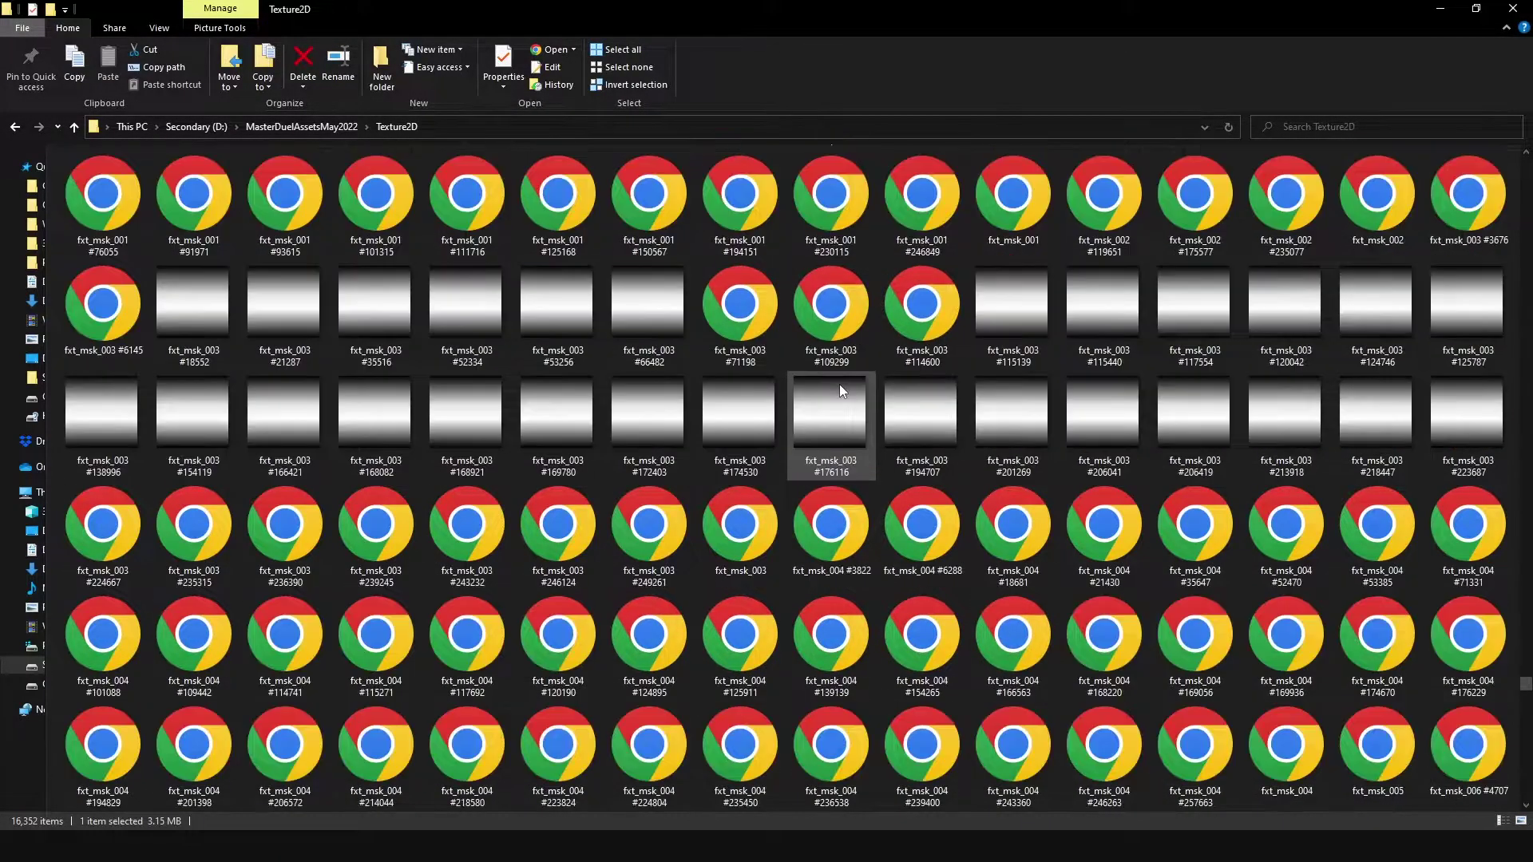
{"action": "scroll", "coordinate": [825, 397], "scroll_direction": "down", "scroll_amount": 20}
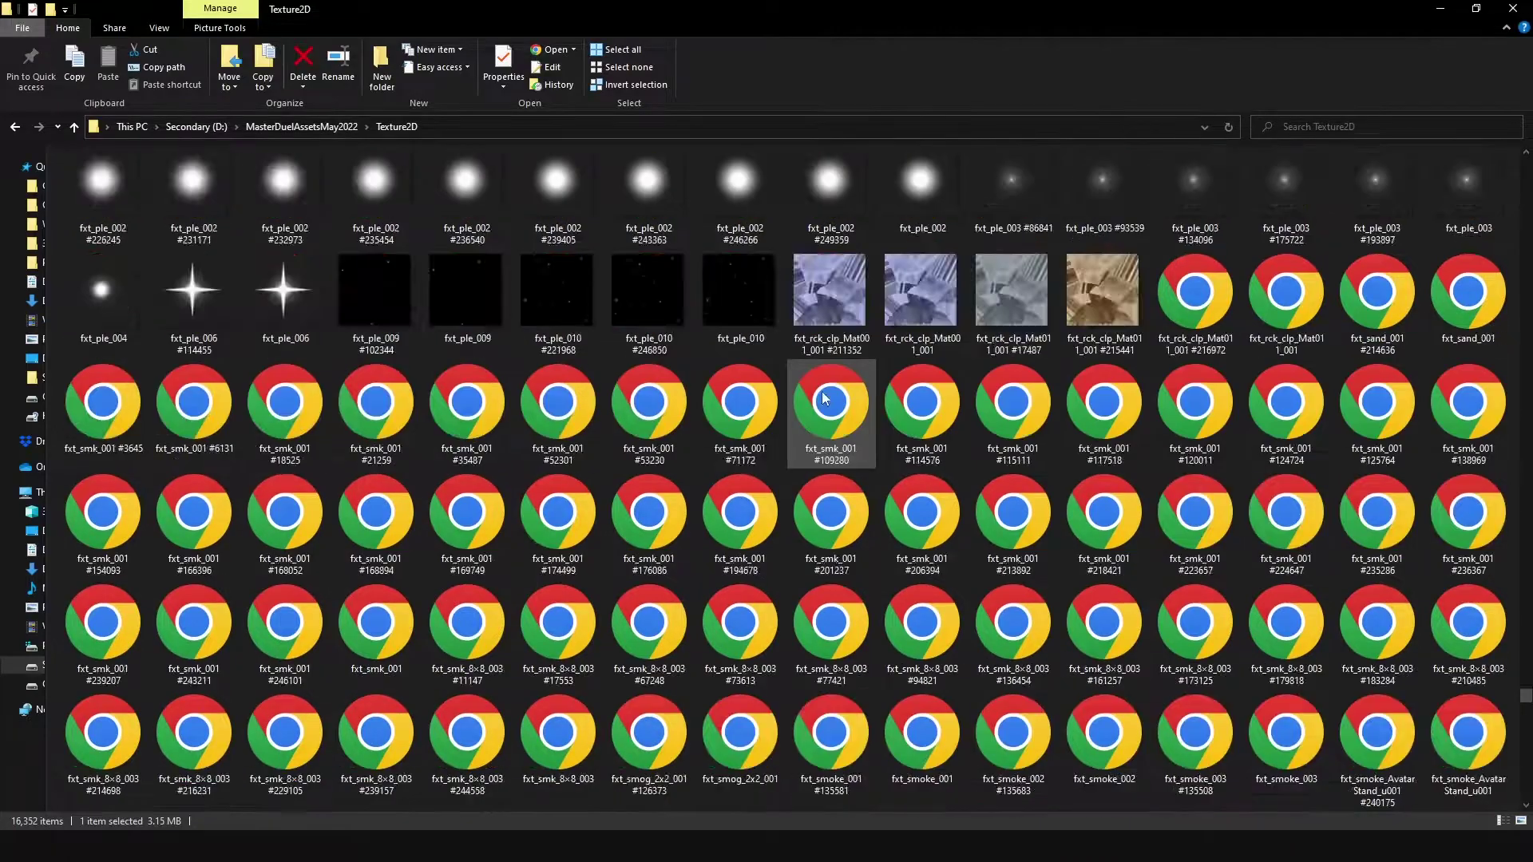
{"action": "scroll", "coordinate": [824, 397], "scroll_direction": "down", "scroll_amount": 20}
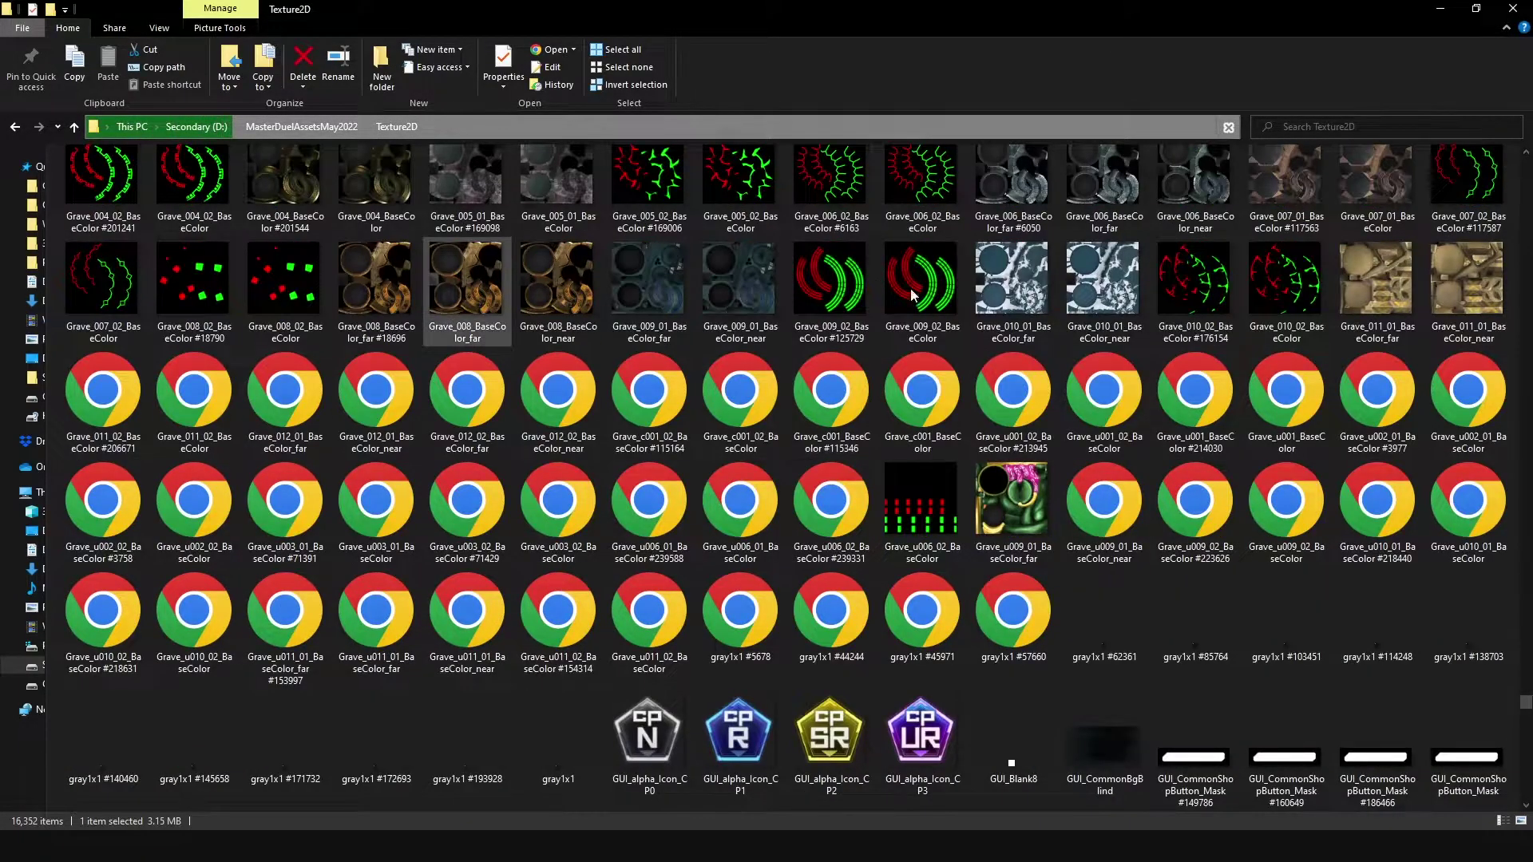
{"action": "scroll", "coordinate": [803, 276], "scroll_direction": "down", "scroll_amount": 5}
- Check the size of img_Gate_Fog, then continue down to the M06018 model textures
{"action": "scroll", "coordinate": [629, 450], "scroll_direction": "up", "scroll_amount": 10}
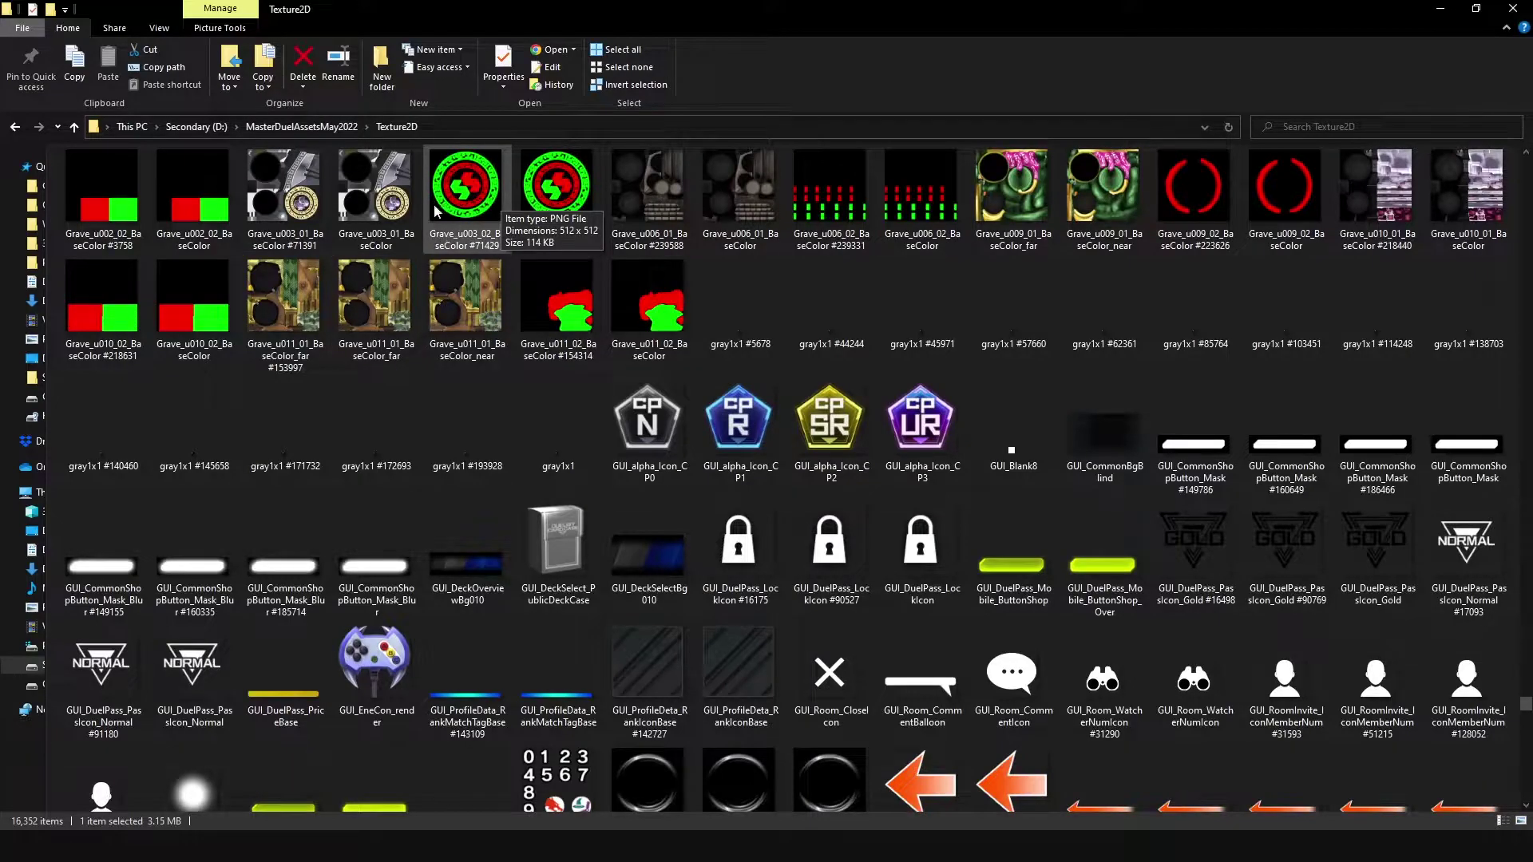
{"action": "scroll", "coordinate": [736, 381], "scroll_direction": "down", "scroll_amount": 10}
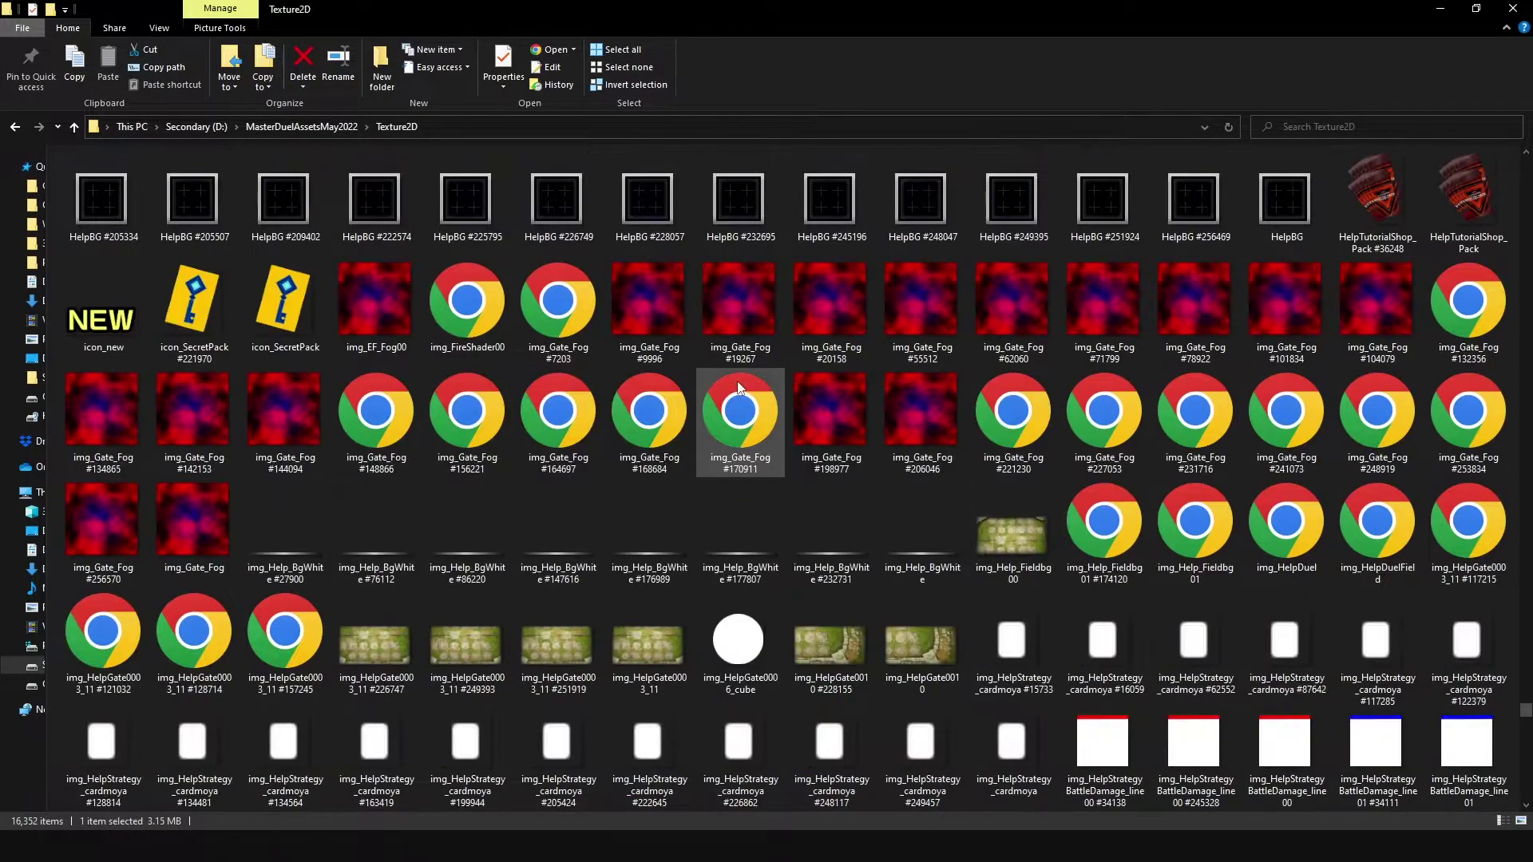
{"action": "scroll", "coordinate": [736, 381], "scroll_direction": "down", "scroll_amount": 2}
{"action": "left_click", "coordinate": [370, 174]}
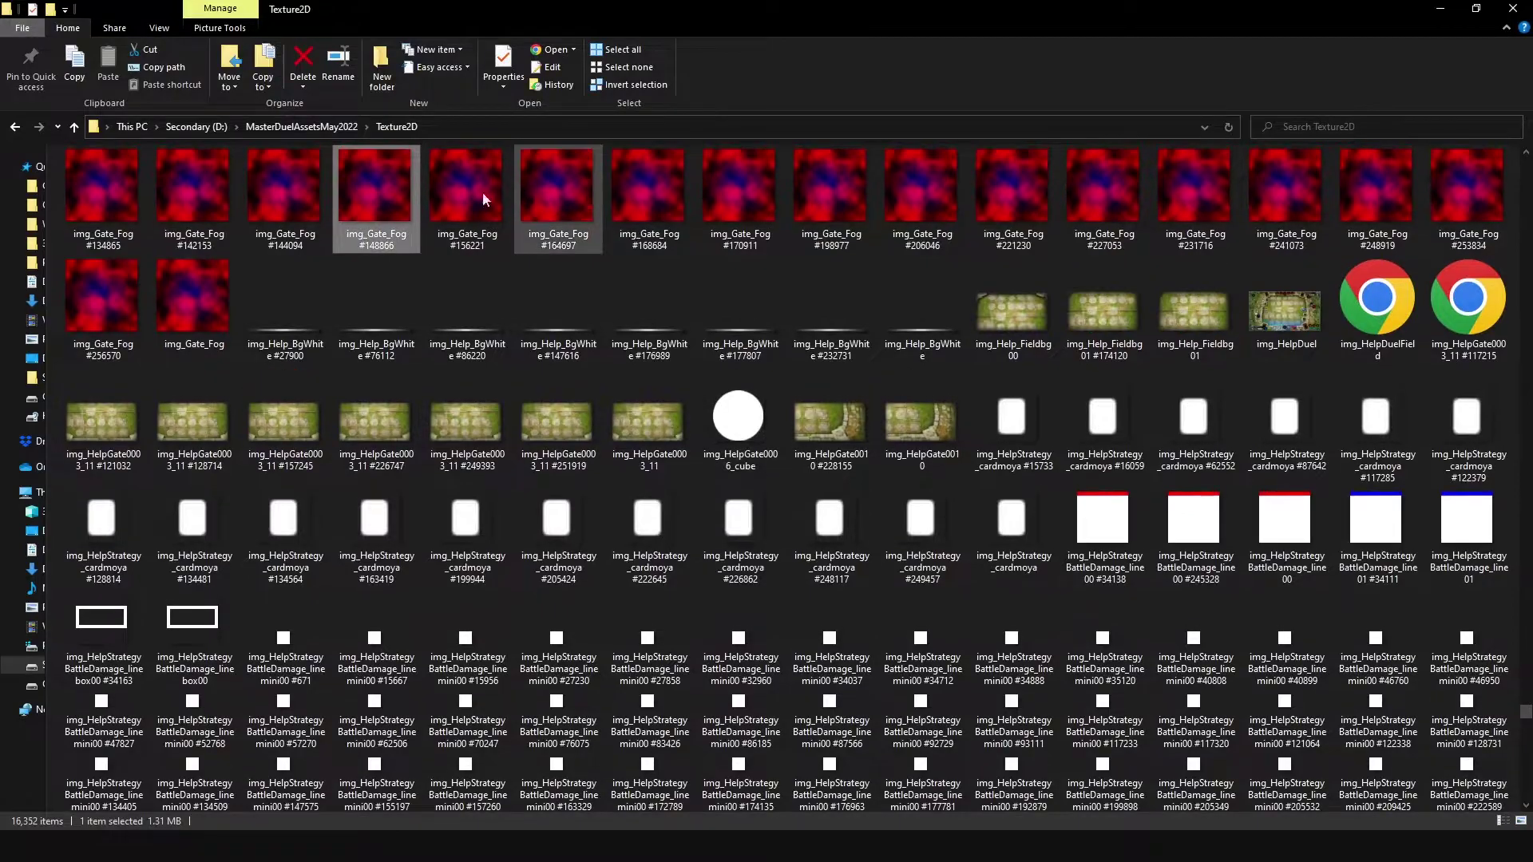
{"action": "scroll", "coordinate": [782, 414], "scroll_direction": "down", "scroll_amount": 15}
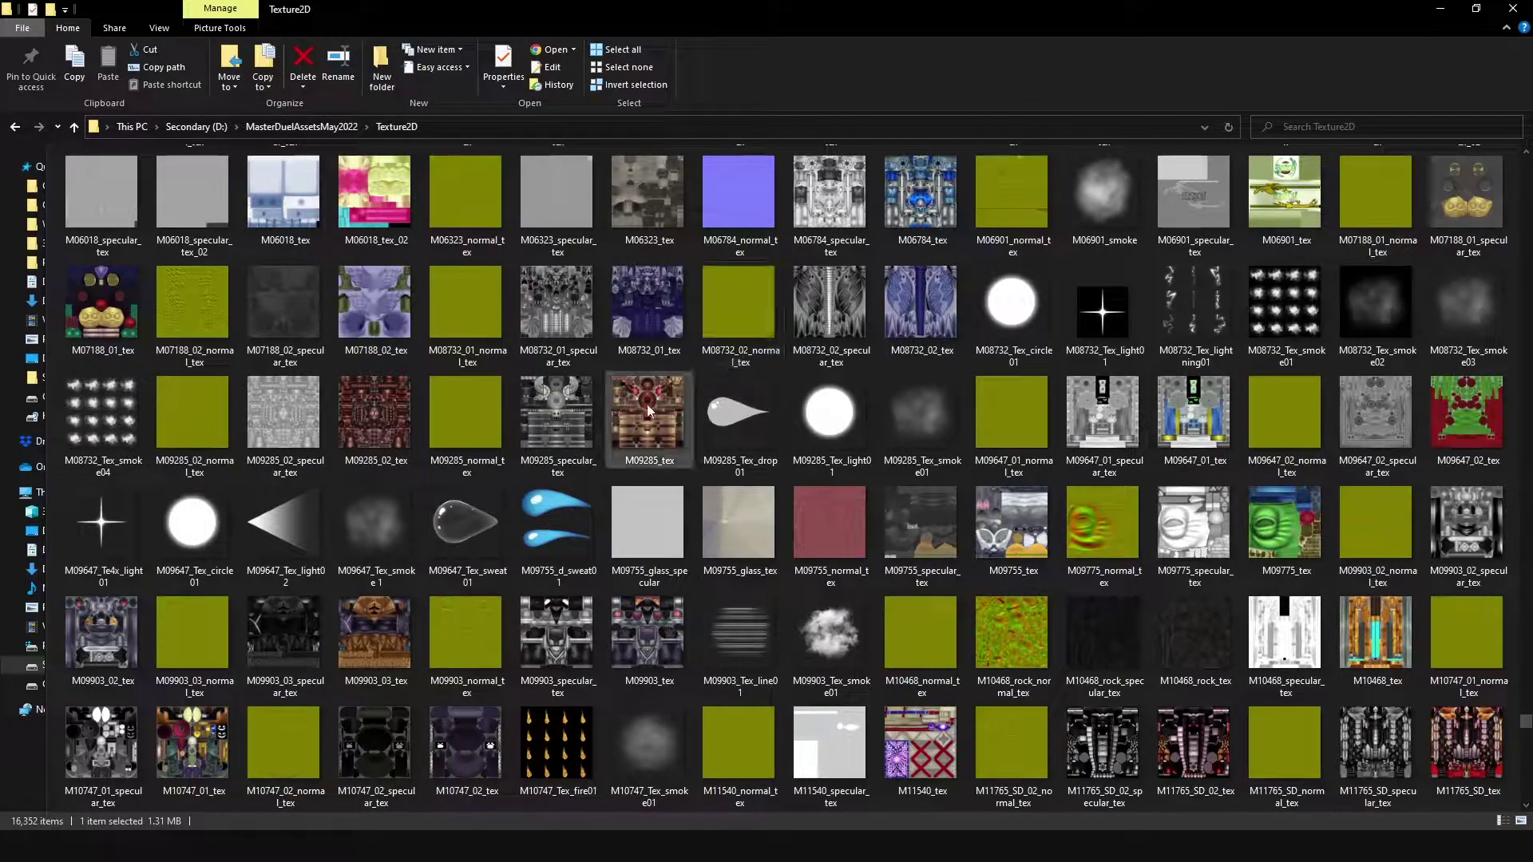
- Check the size of M13981_tex, then move on past the Mat_ textures
{"action": "scroll", "coordinate": [580, 471], "scroll_direction": "down", "scroll_amount": 10}
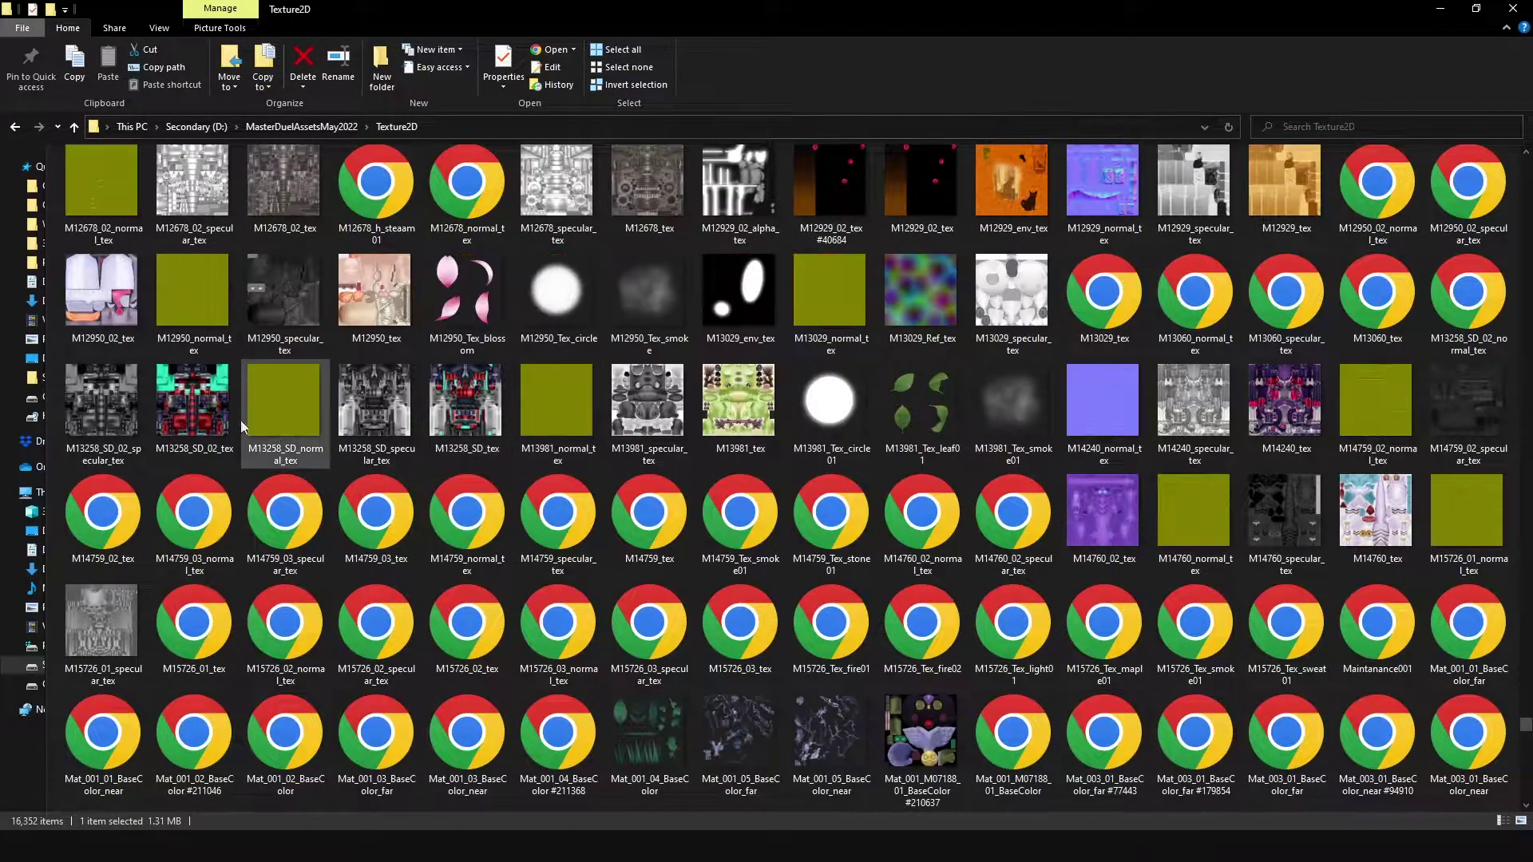
{"action": "left_click", "coordinate": [766, 403]}
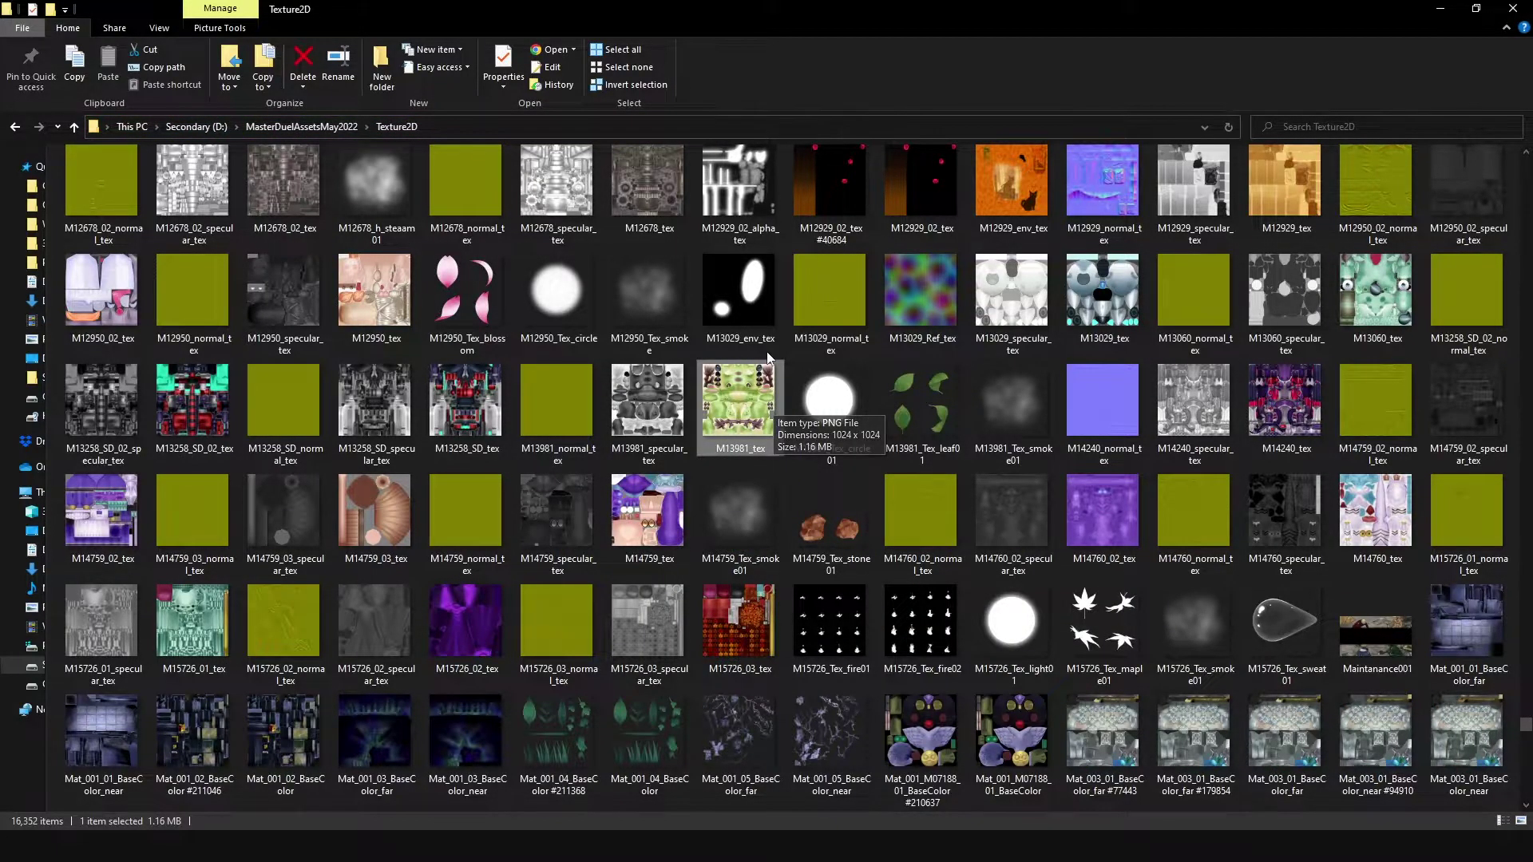
{"action": "scroll", "coordinate": [769, 358], "scroll_direction": "down", "scroll_amount": 5}
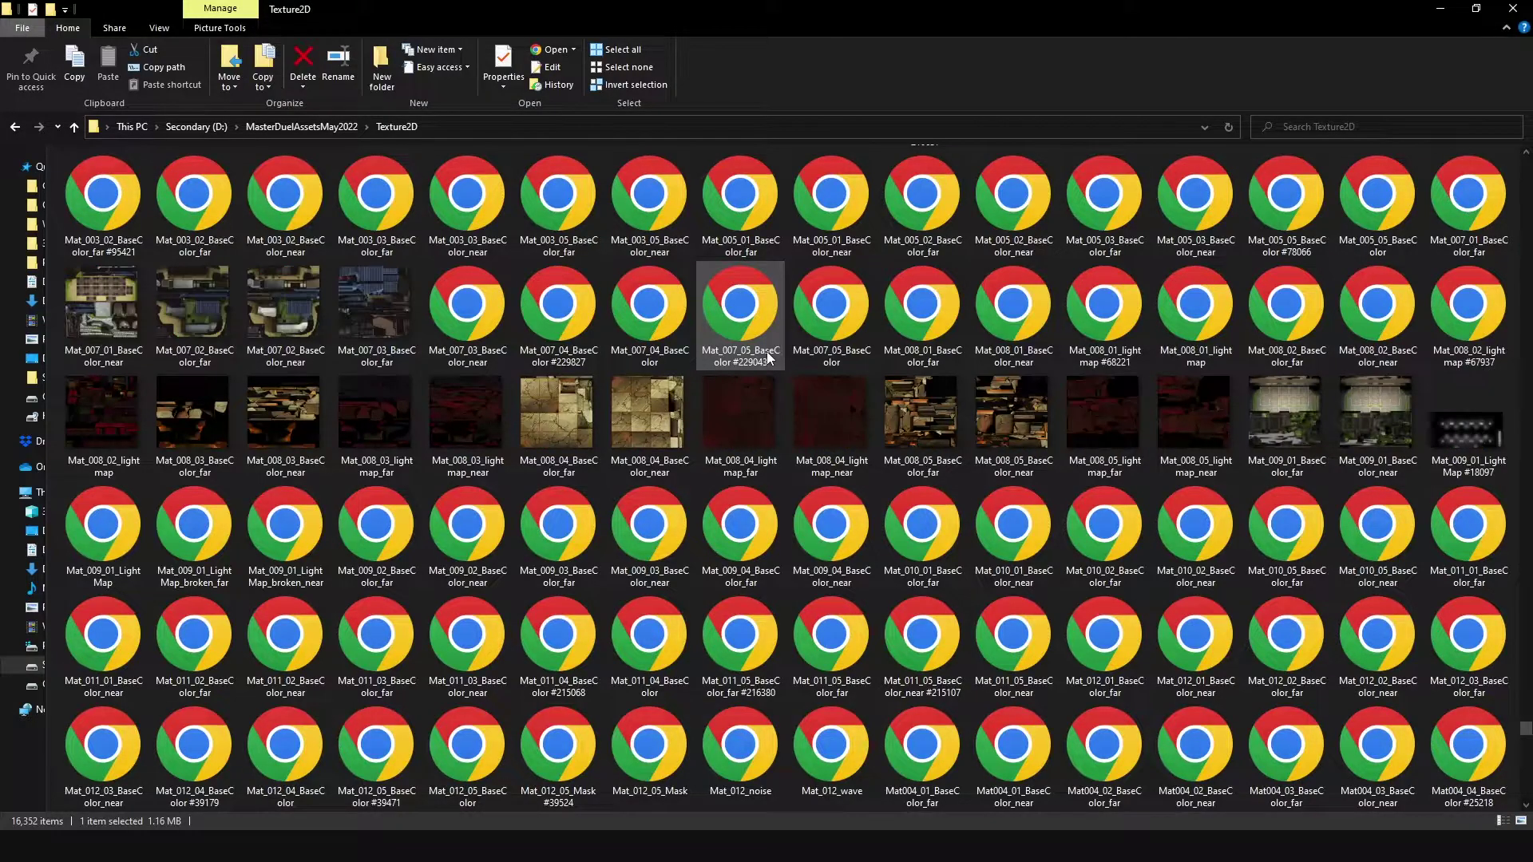
{"action": "scroll", "coordinate": [750, 367], "scroll_direction": "down", "scroll_amount": 5}
{"action": "scroll", "coordinate": [443, 576], "scroll_direction": "down", "scroll_amount": 15}
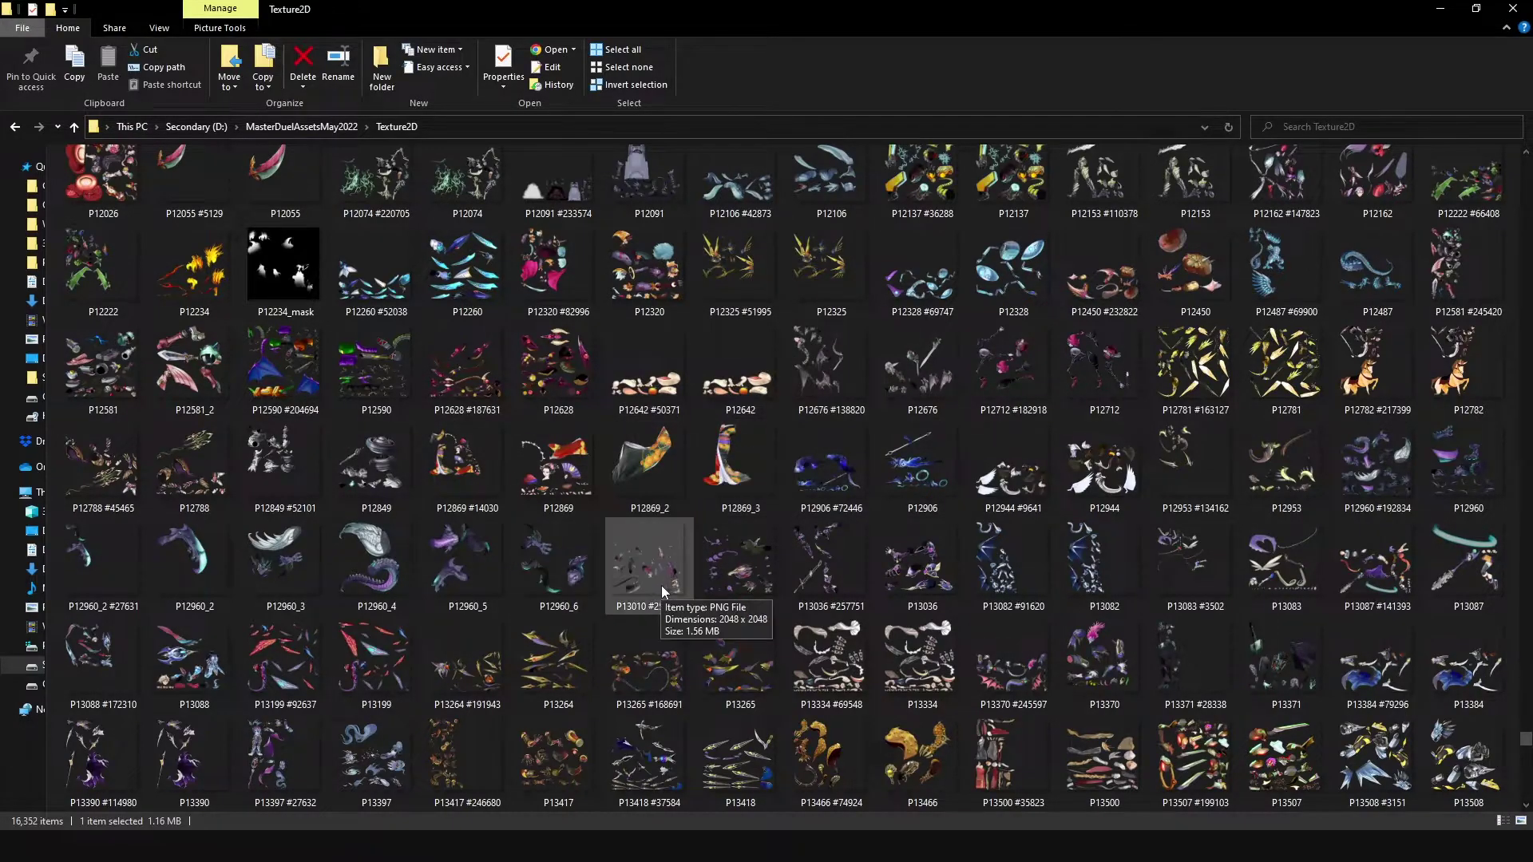
- Browse through the P-numbered card art and packthumb images to the ProfileIcon rows
{"action": "scroll", "coordinate": [662, 591], "scroll_direction": "down", "scroll_amount": 3}
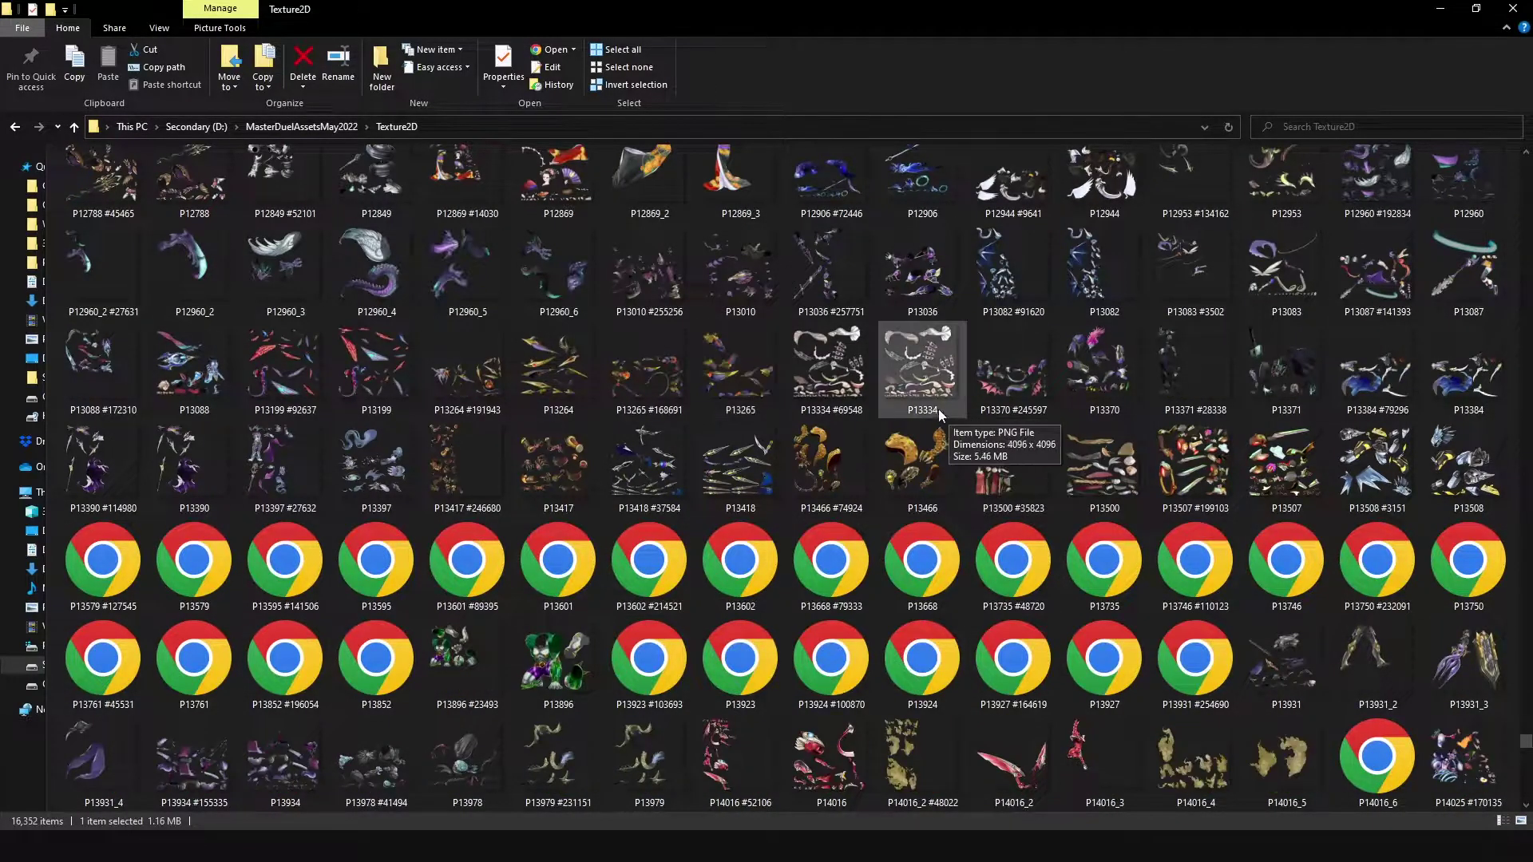
{"action": "scroll", "coordinate": [888, 426], "scroll_direction": "down", "scroll_amount": 3}
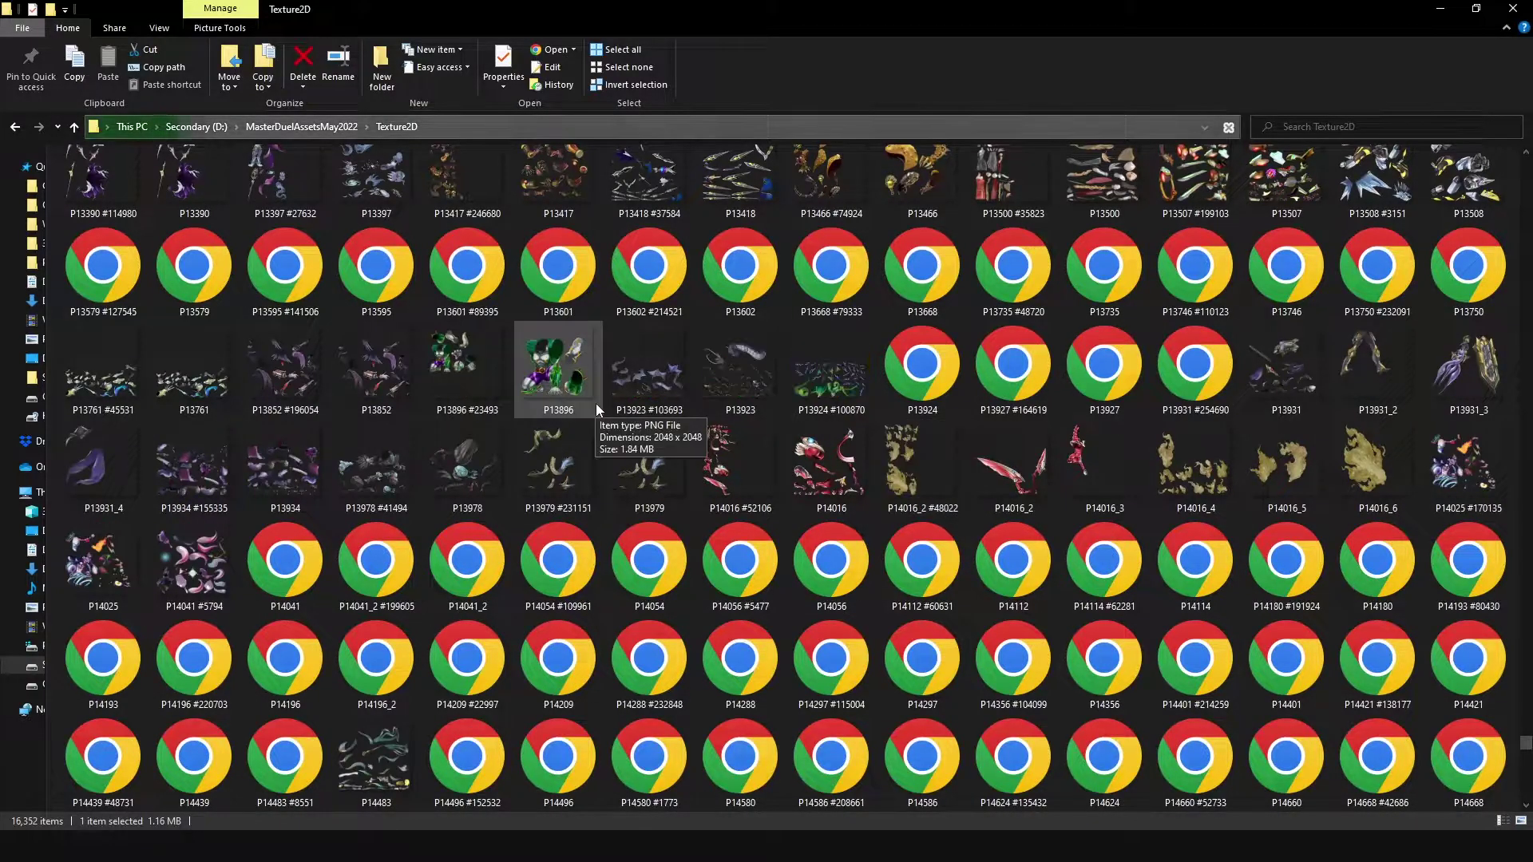
{"action": "scroll", "coordinate": [596, 403], "scroll_direction": "down", "scroll_amount": 3}
{"action": "scroll", "coordinate": [596, 404], "scroll_direction": "down", "scroll_amount": 3}
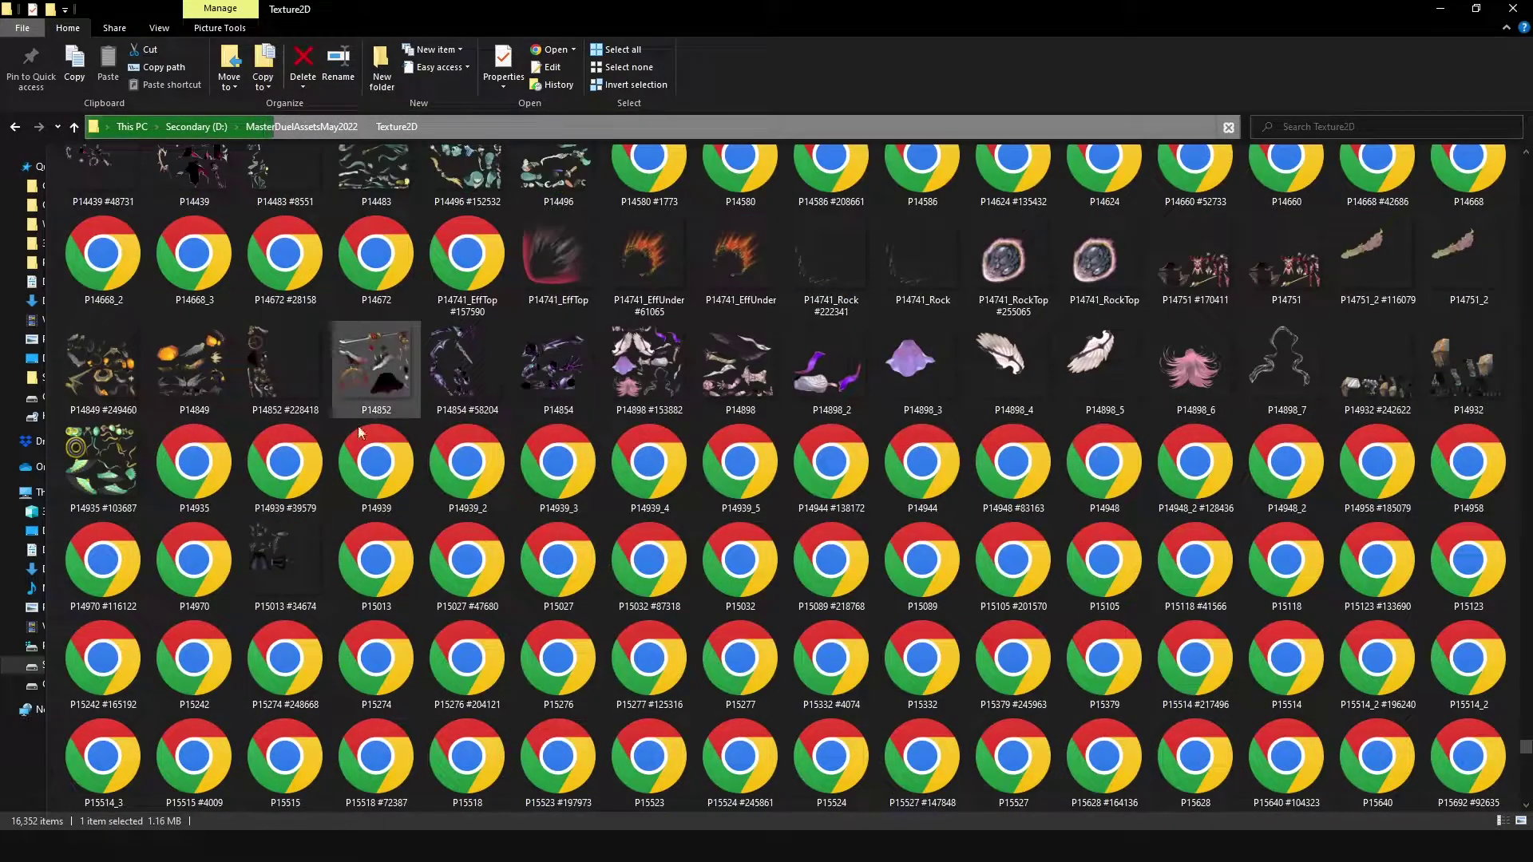
{"action": "scroll", "coordinate": [382, 394], "scroll_direction": "down", "scroll_amount": 20}
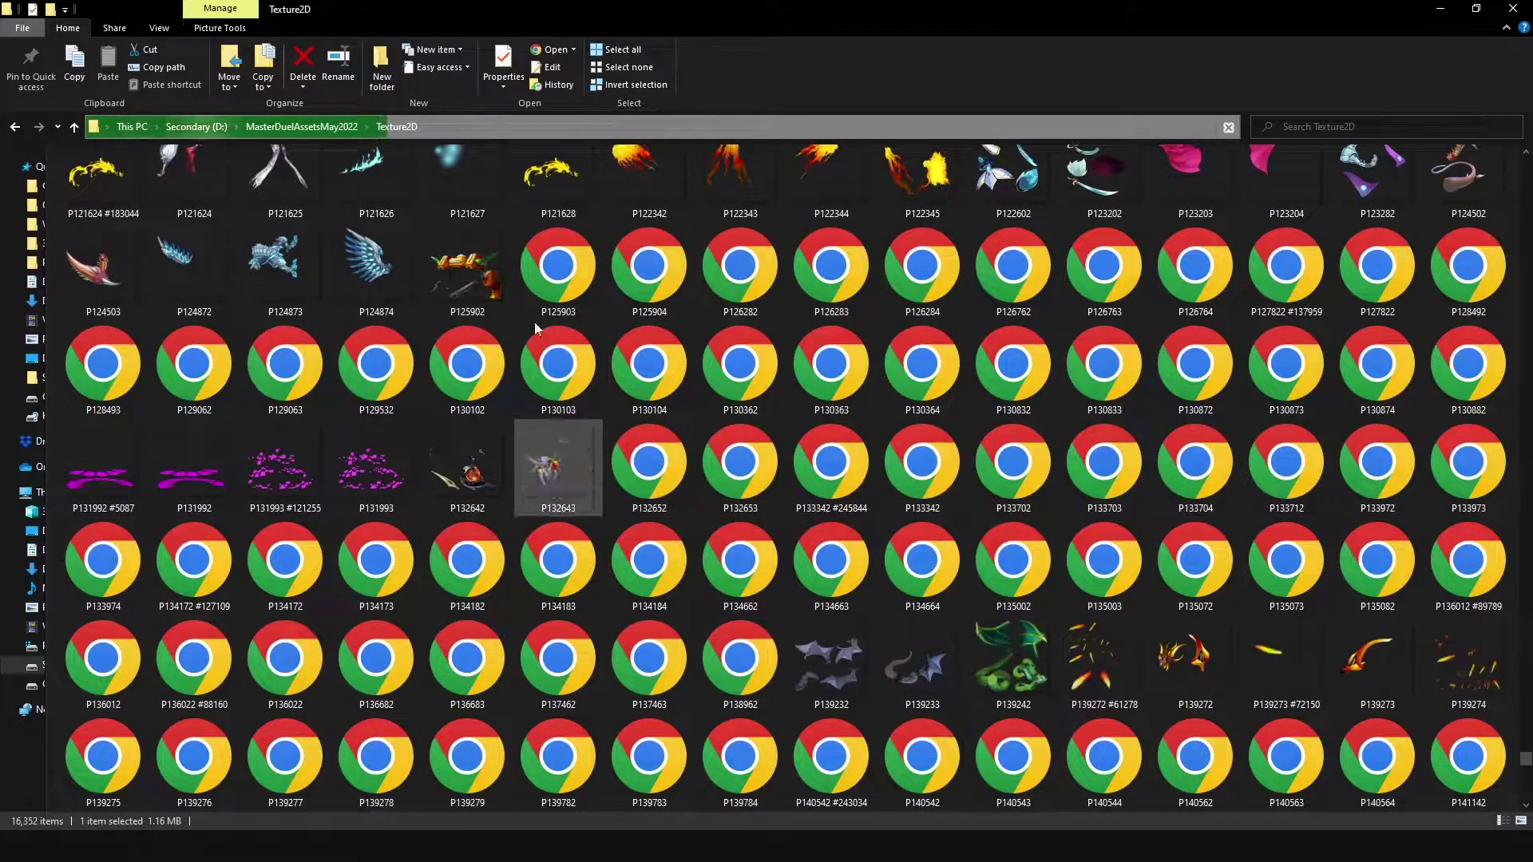
{"action": "scroll", "coordinate": [710, 466], "scroll_direction": "down", "scroll_amount": 6}
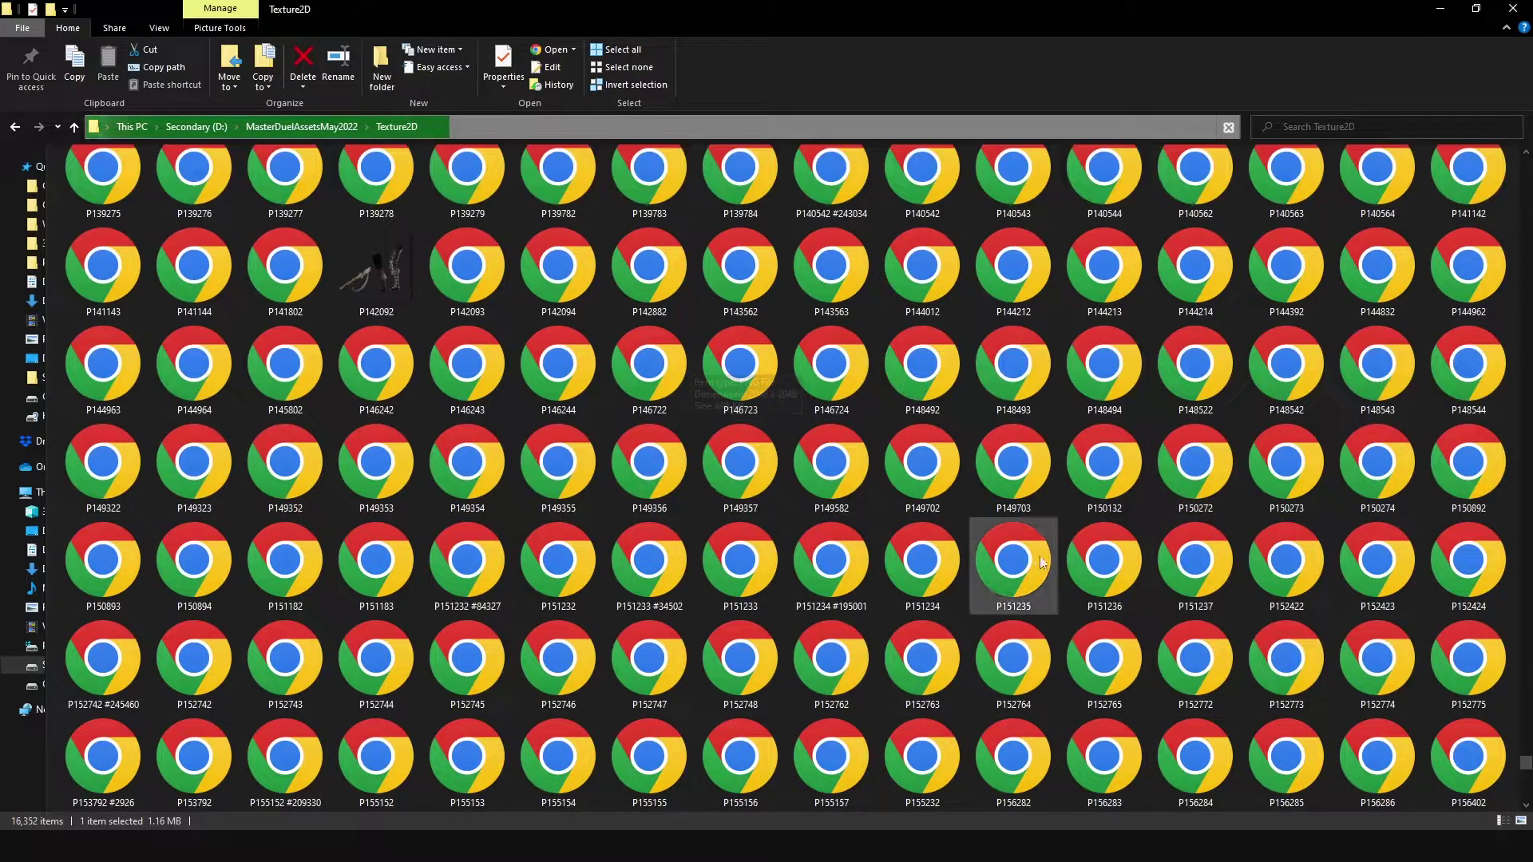
{"action": "scroll", "coordinate": [587, 345], "scroll_direction": "down", "scroll_amount": 15}
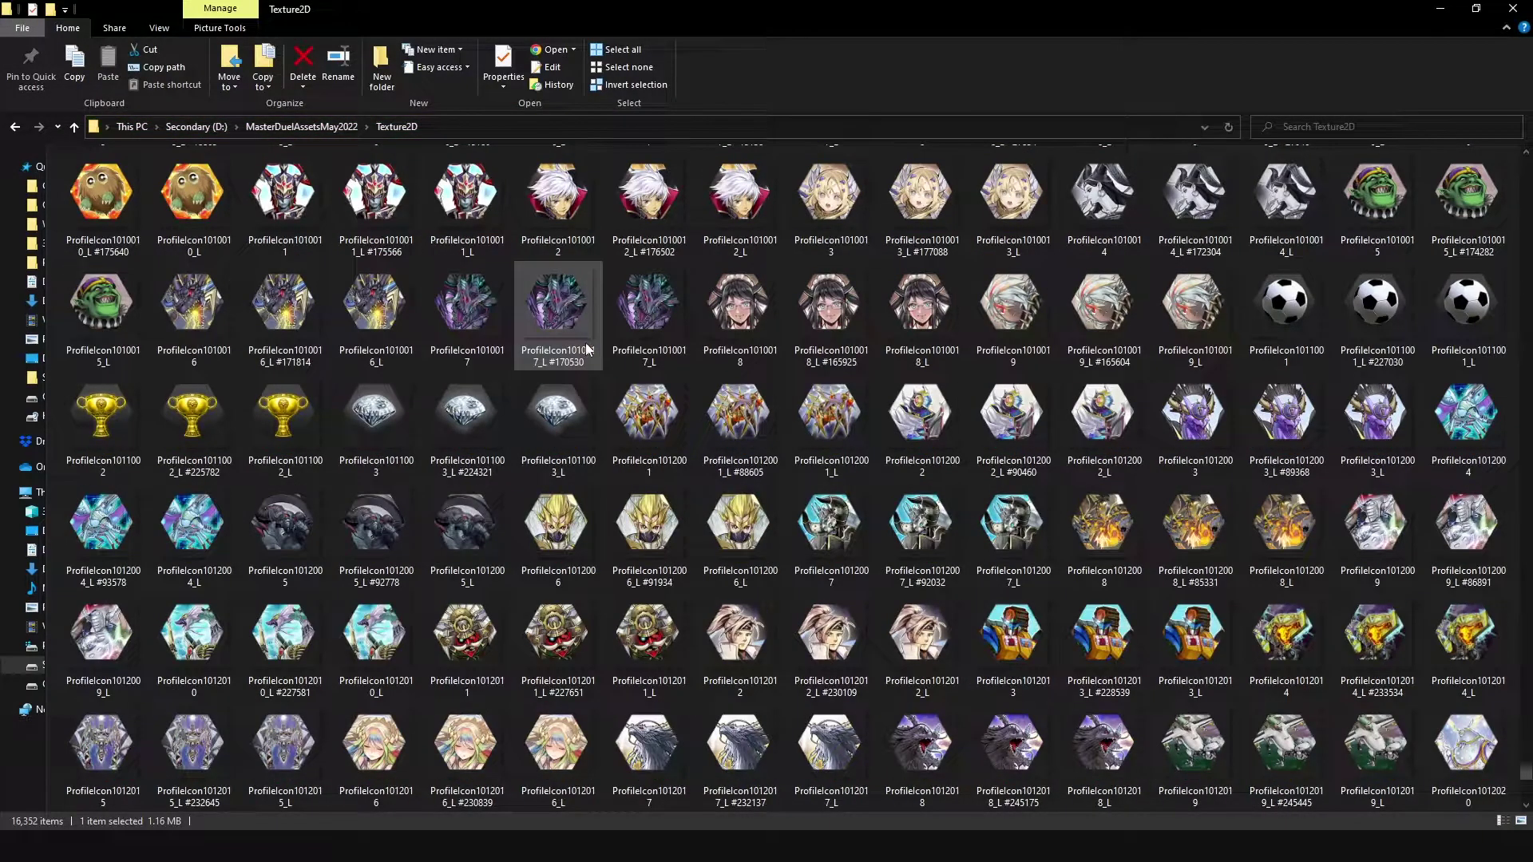
- Check the file sizes of ProfileIcon1010005_L through ProfileIcon1010009
{"action": "scroll", "coordinate": [435, 375], "scroll_direction": "up", "scroll_amount": 3}
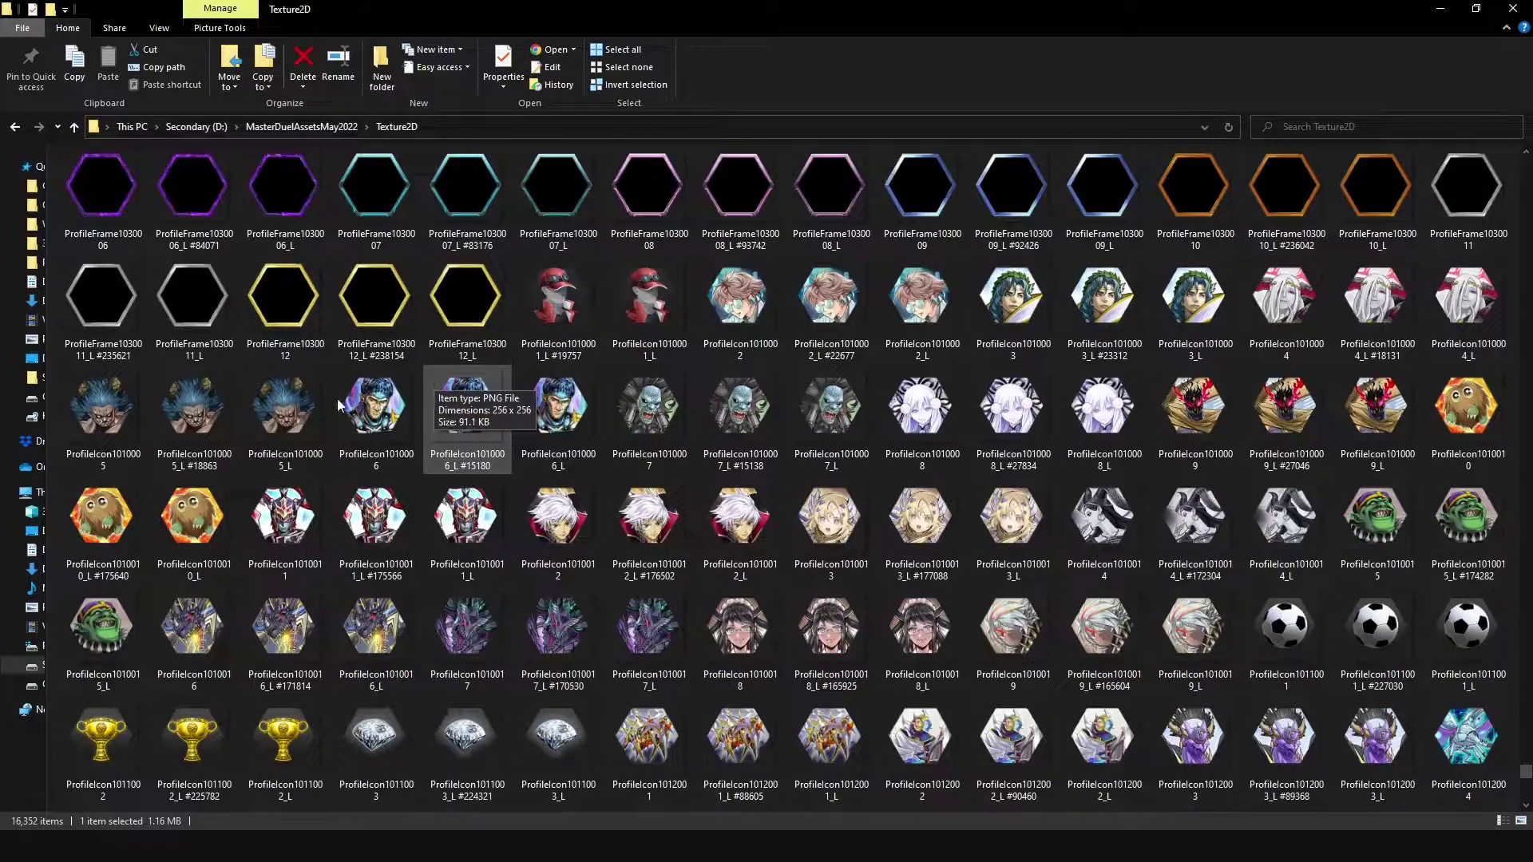
{"action": "left_click", "coordinate": [179, 402]}
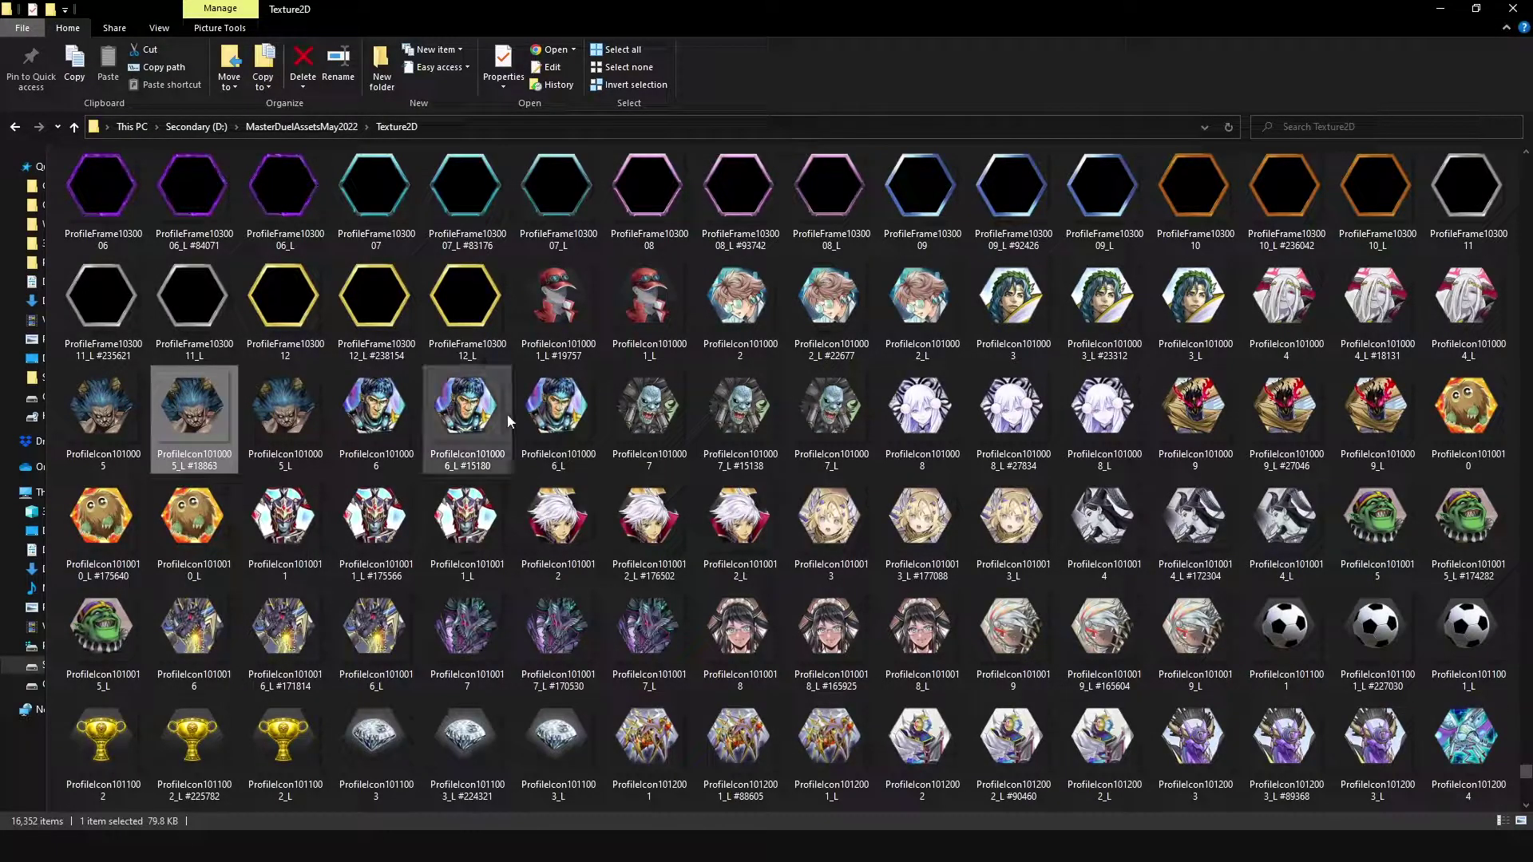
{"action": "left_click", "coordinate": [498, 423]}
{"action": "left_click", "coordinate": [631, 431]}
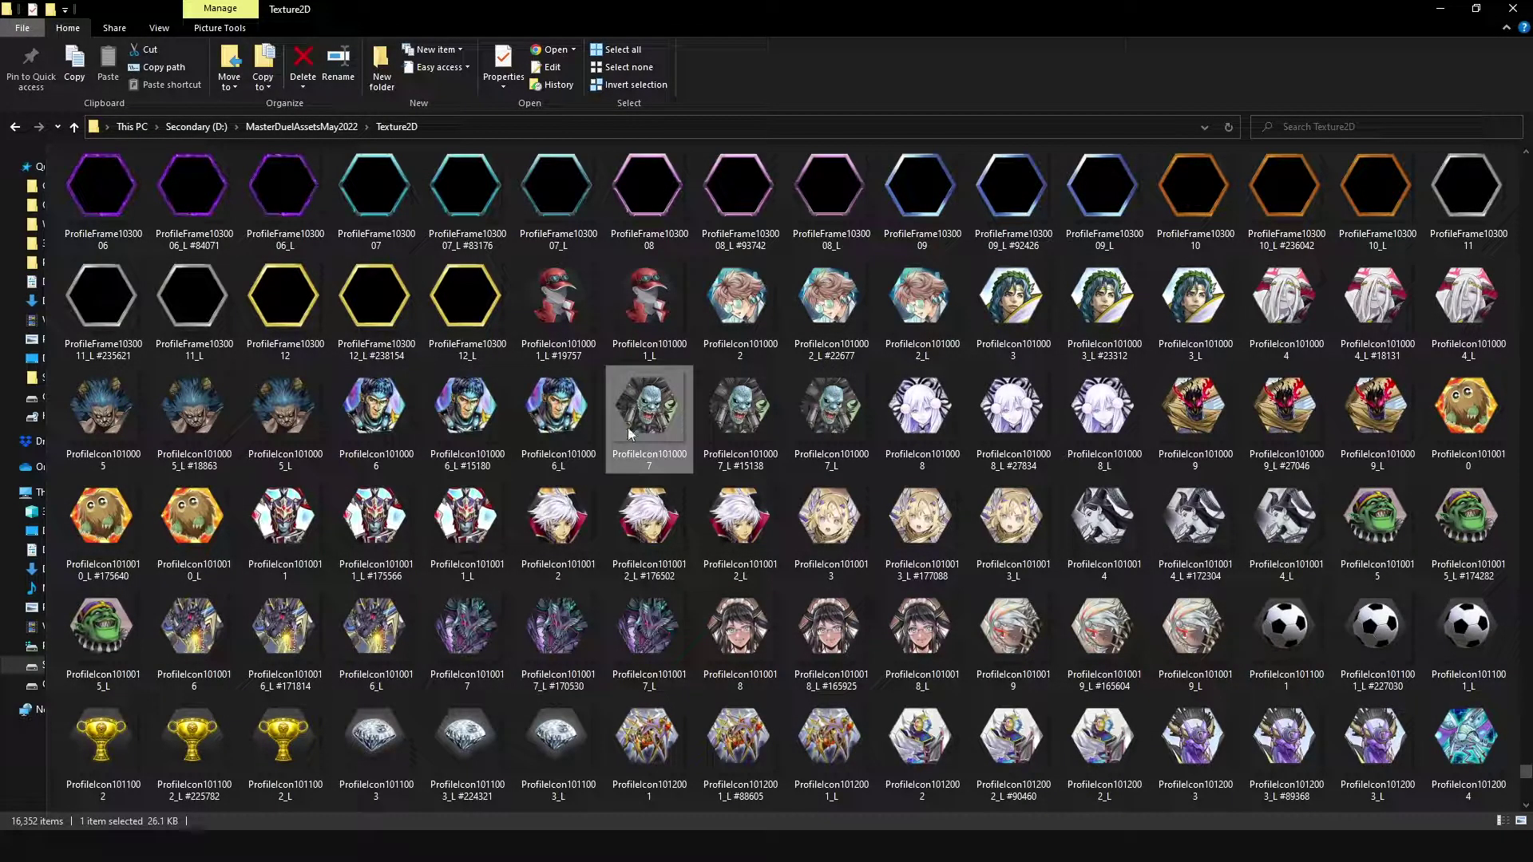
{"action": "left_click", "coordinate": [1034, 427]}
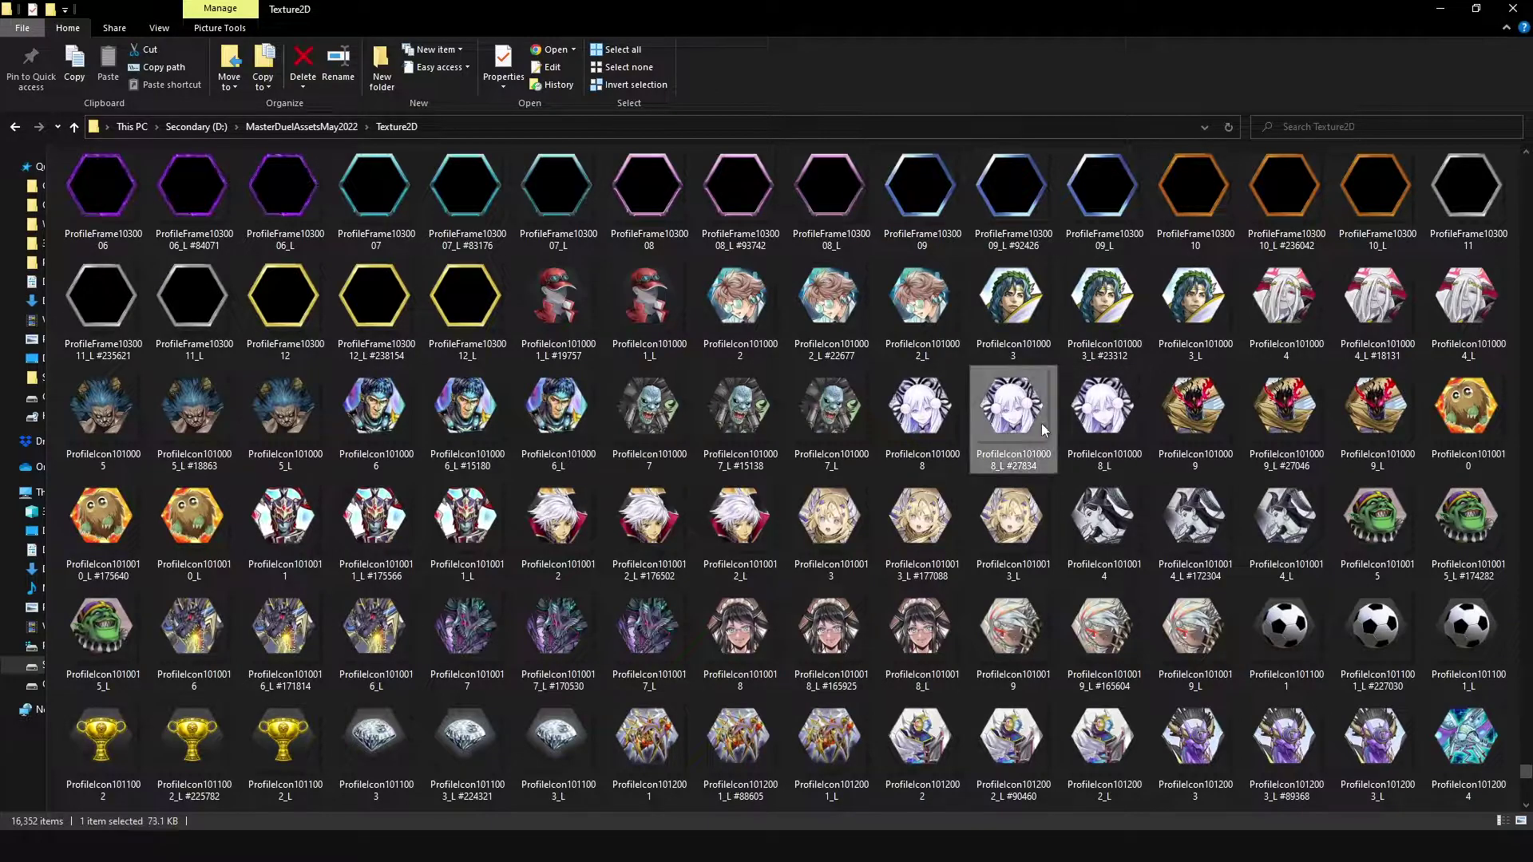
{"action": "left_click", "coordinate": [1203, 415]}
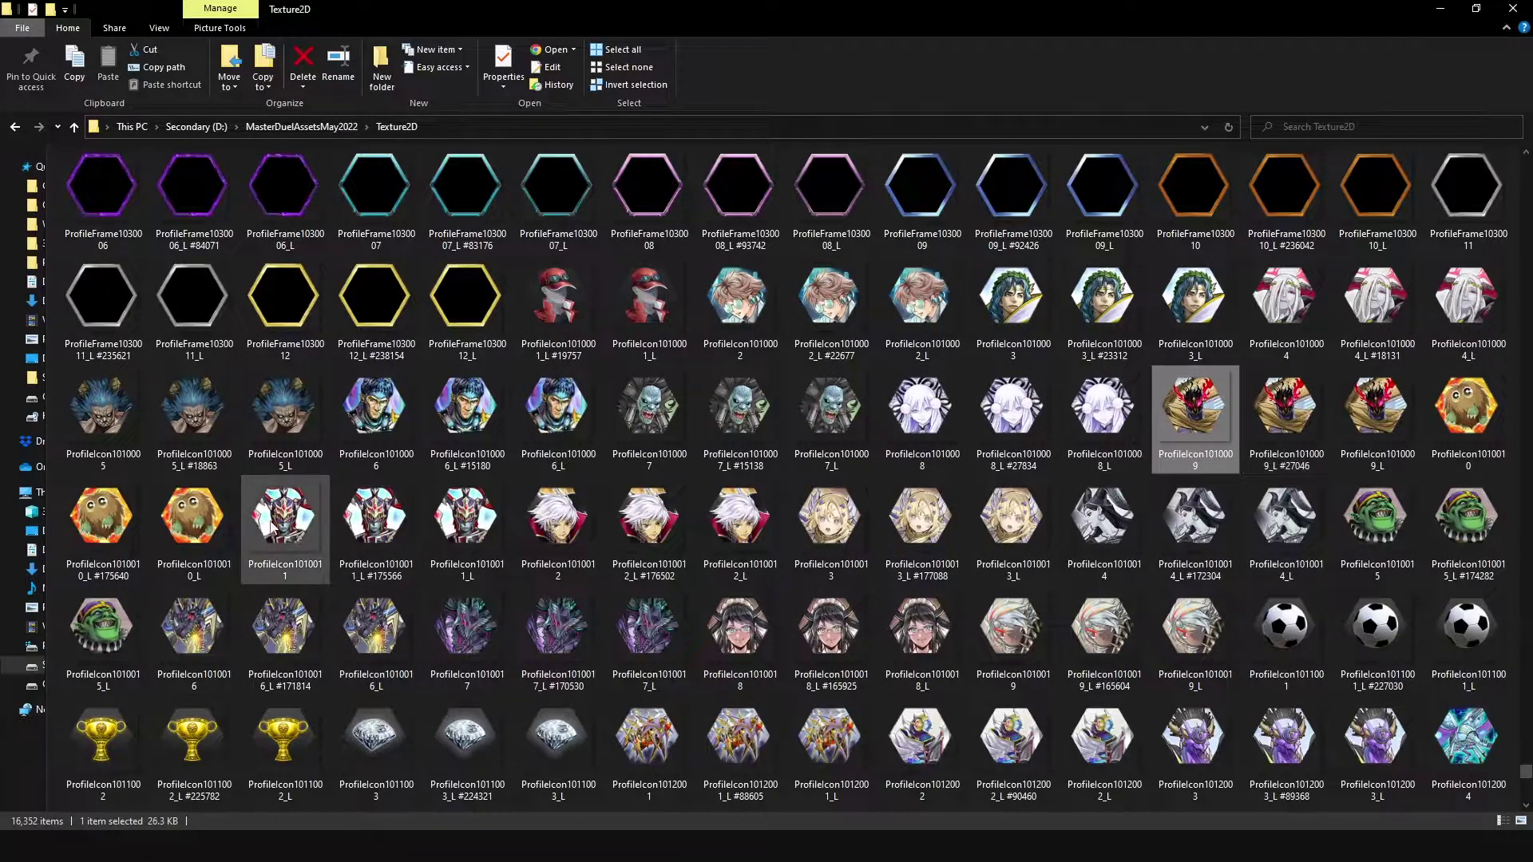
- Check sizes of ProfileIcon1010010_L through 1010018_L, then continue toward the Protector sleeve images
{"action": "left_click", "coordinate": [203, 519]}
{"action": "left_click", "coordinate": [319, 527]}
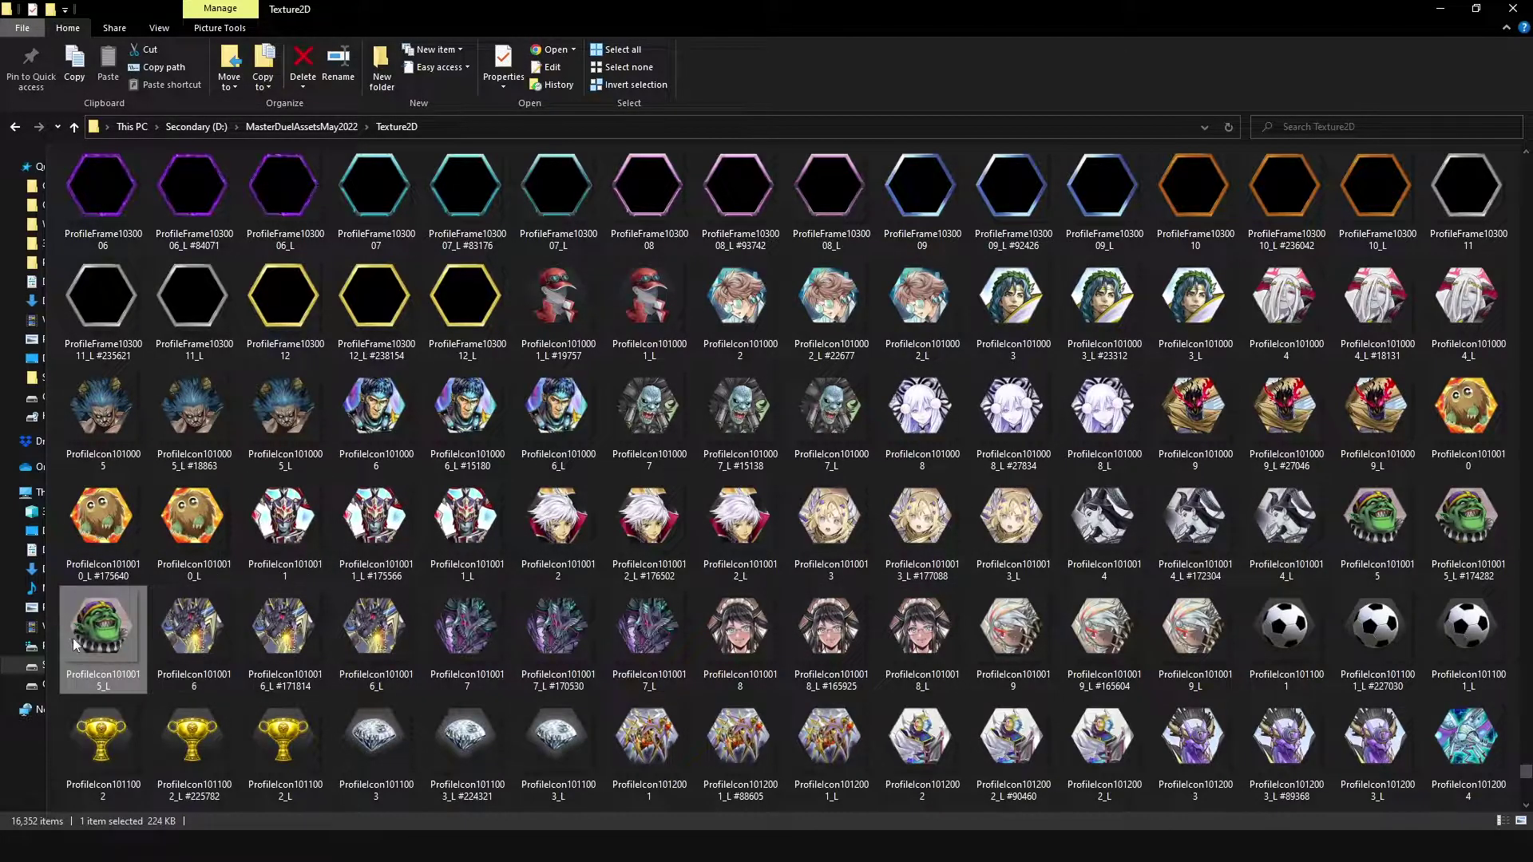
{"action": "left_click", "coordinate": [204, 624]}
{"action": "left_click", "coordinate": [504, 653]}
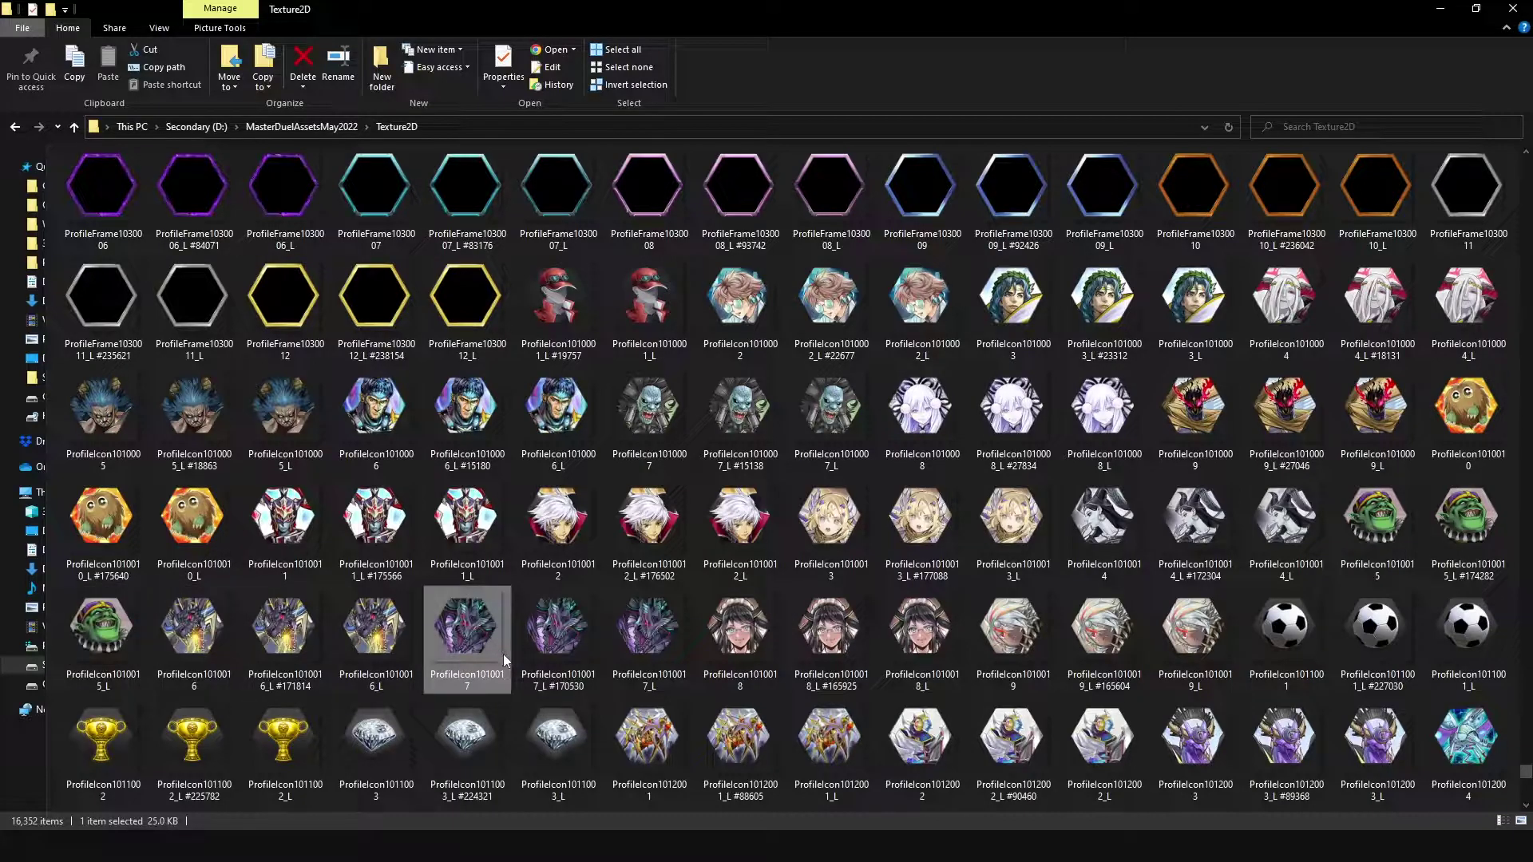
{"action": "left_click", "coordinate": [831, 651]}
{"action": "scroll", "coordinate": [831, 651], "scroll_direction": "down", "scroll_amount": 3}
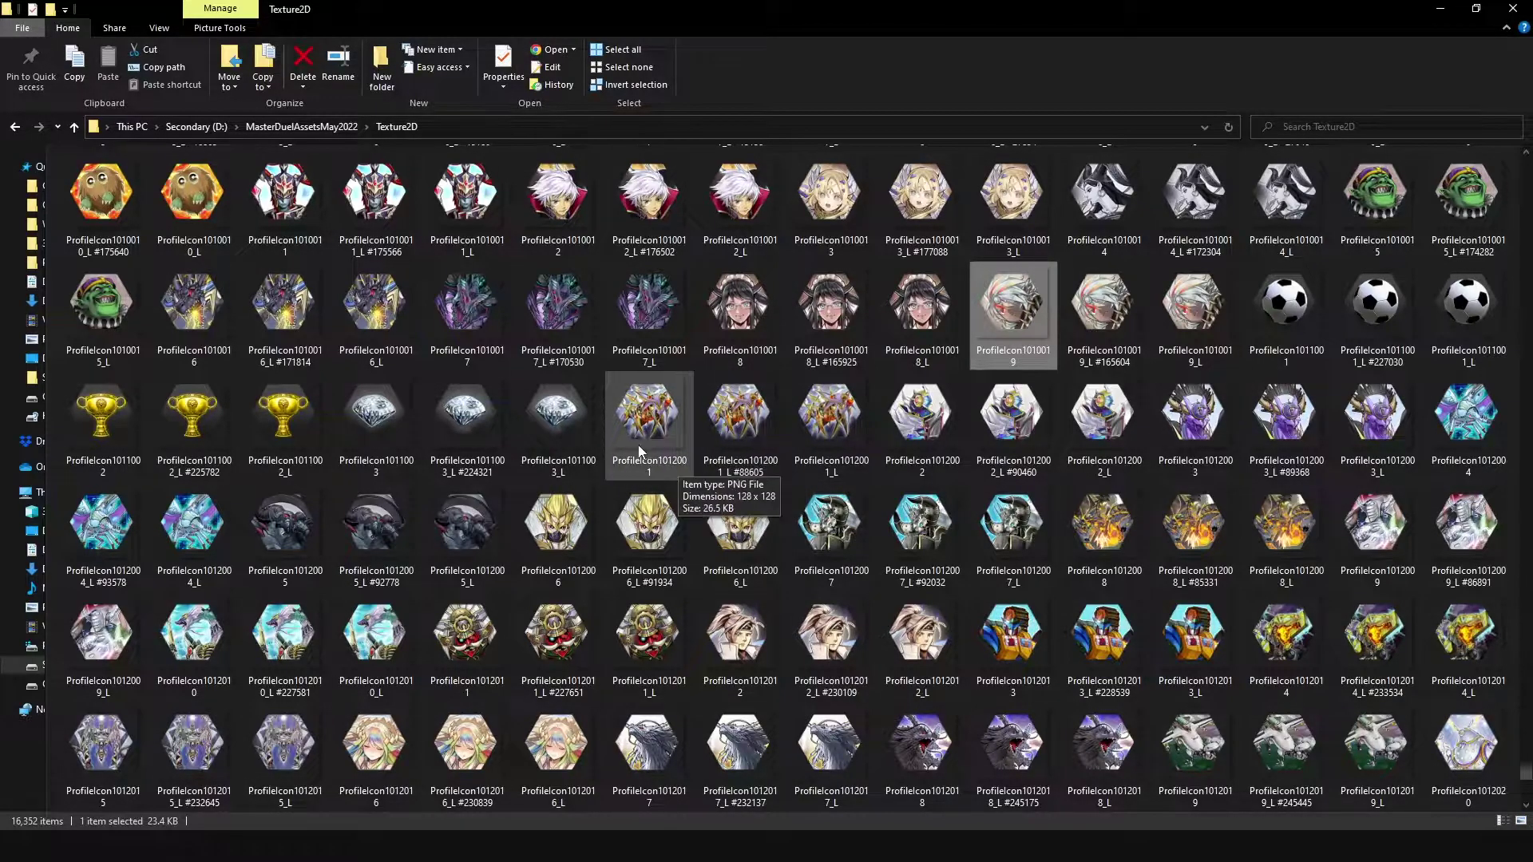
{"action": "scroll", "coordinate": [635, 442], "scroll_direction": "down", "scroll_amount": 3}
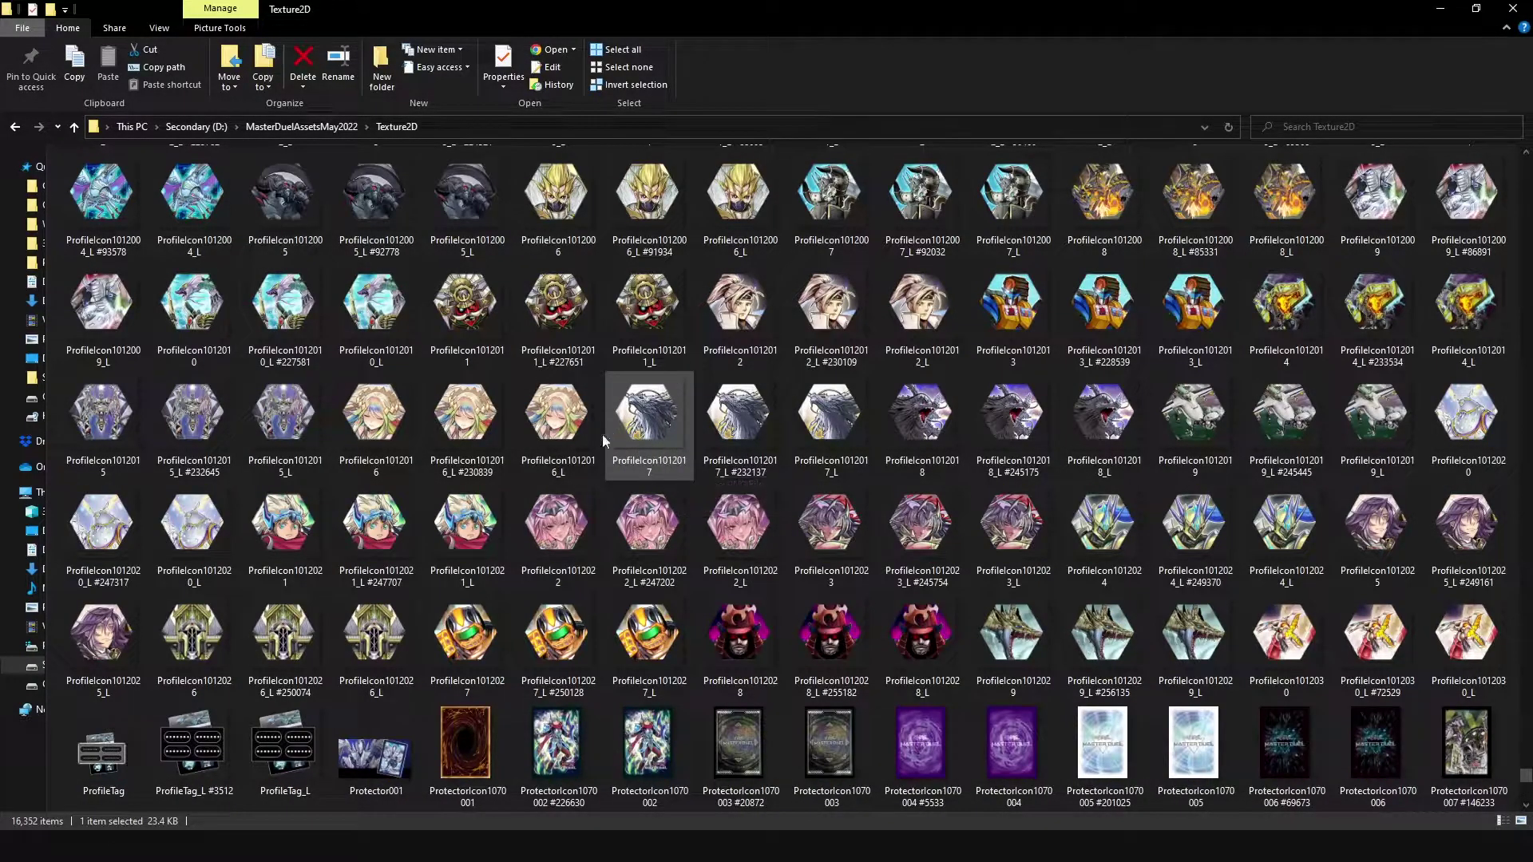
- Check sizes of ProfileIcon1012022–1012030, then the sleeve image ProtectorIcon1071005
{"action": "left_click", "coordinate": [559, 531]}
{"action": "left_click", "coordinate": [918, 517]}
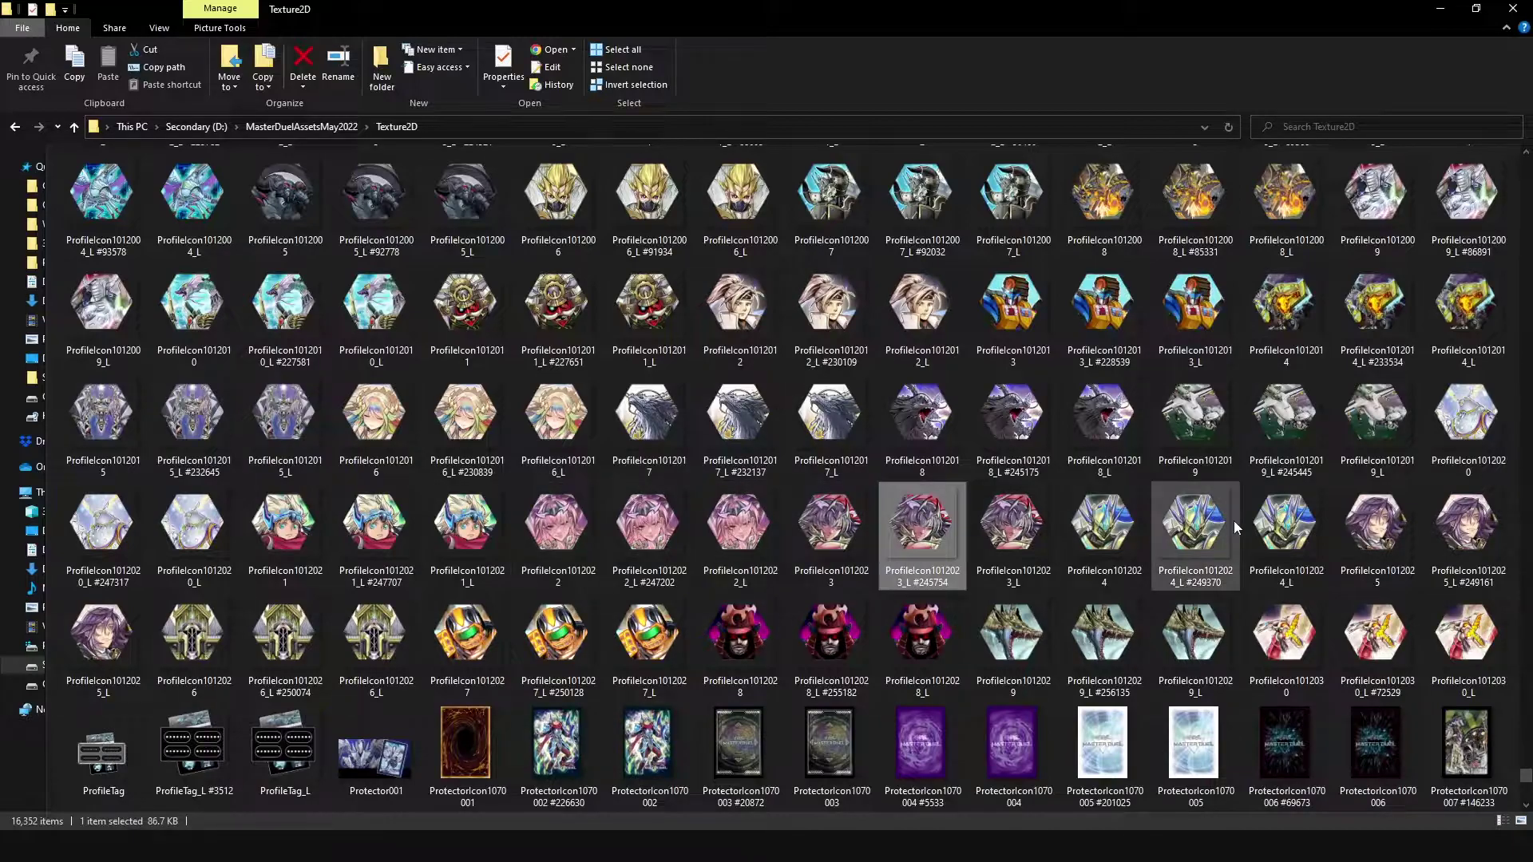
{"action": "left_click", "coordinate": [1201, 525]}
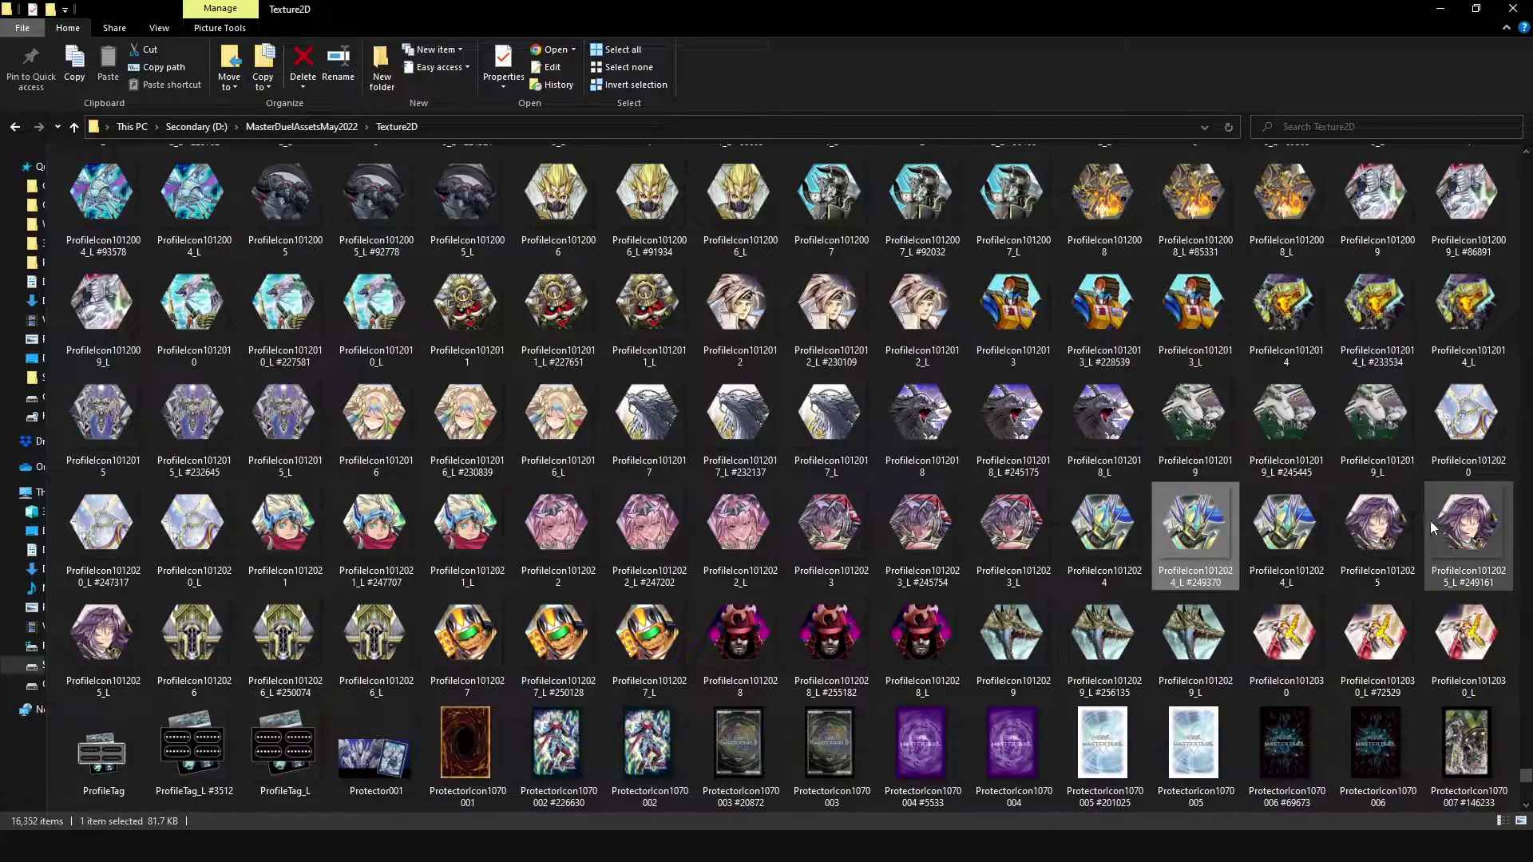
{"action": "left_click", "coordinate": [1390, 505]}
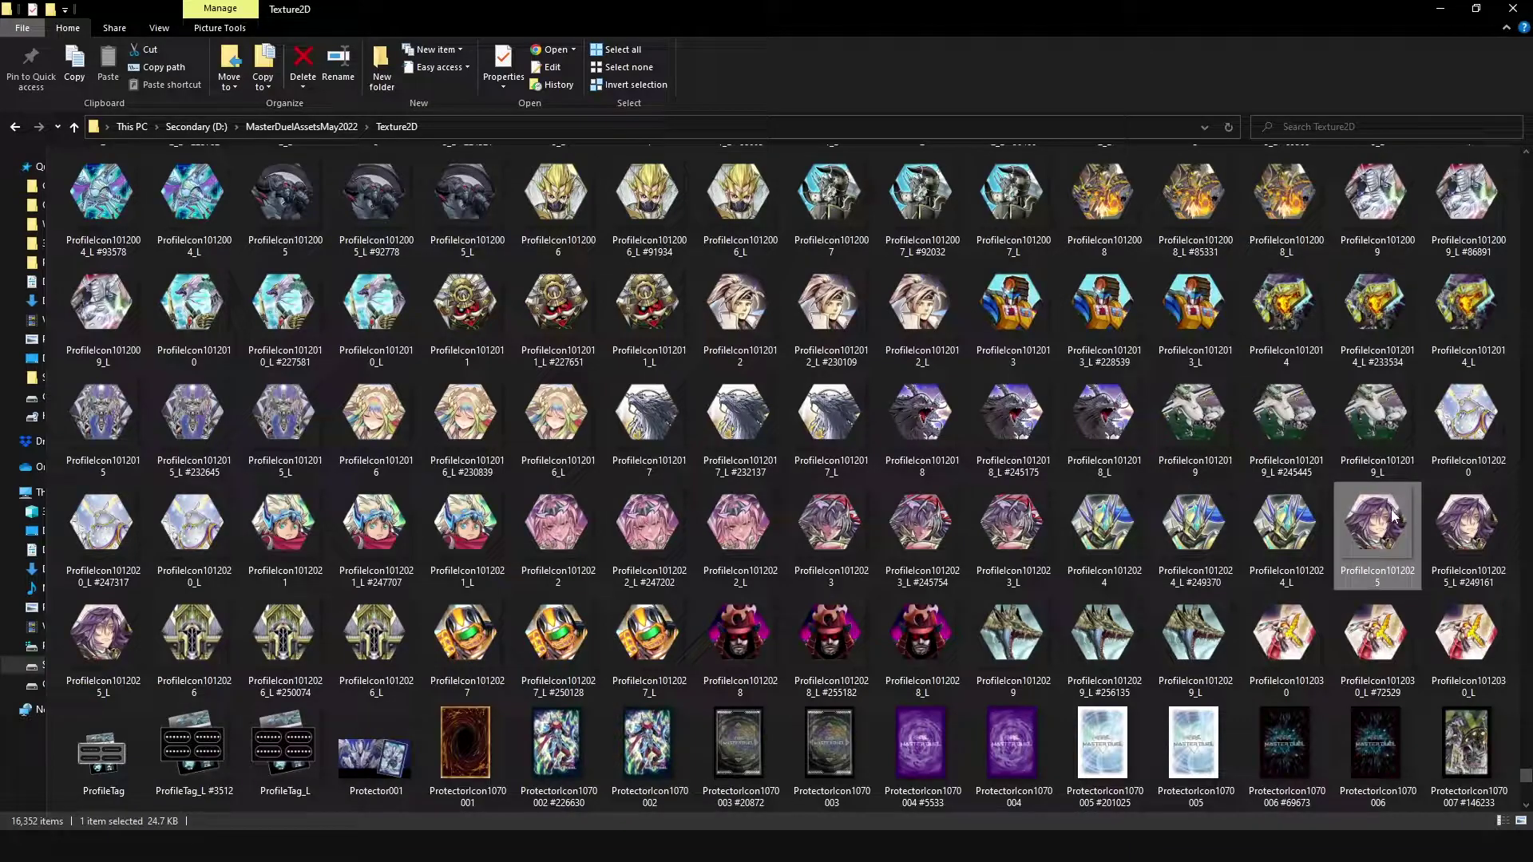
{"action": "left_click", "coordinate": [1195, 635]}
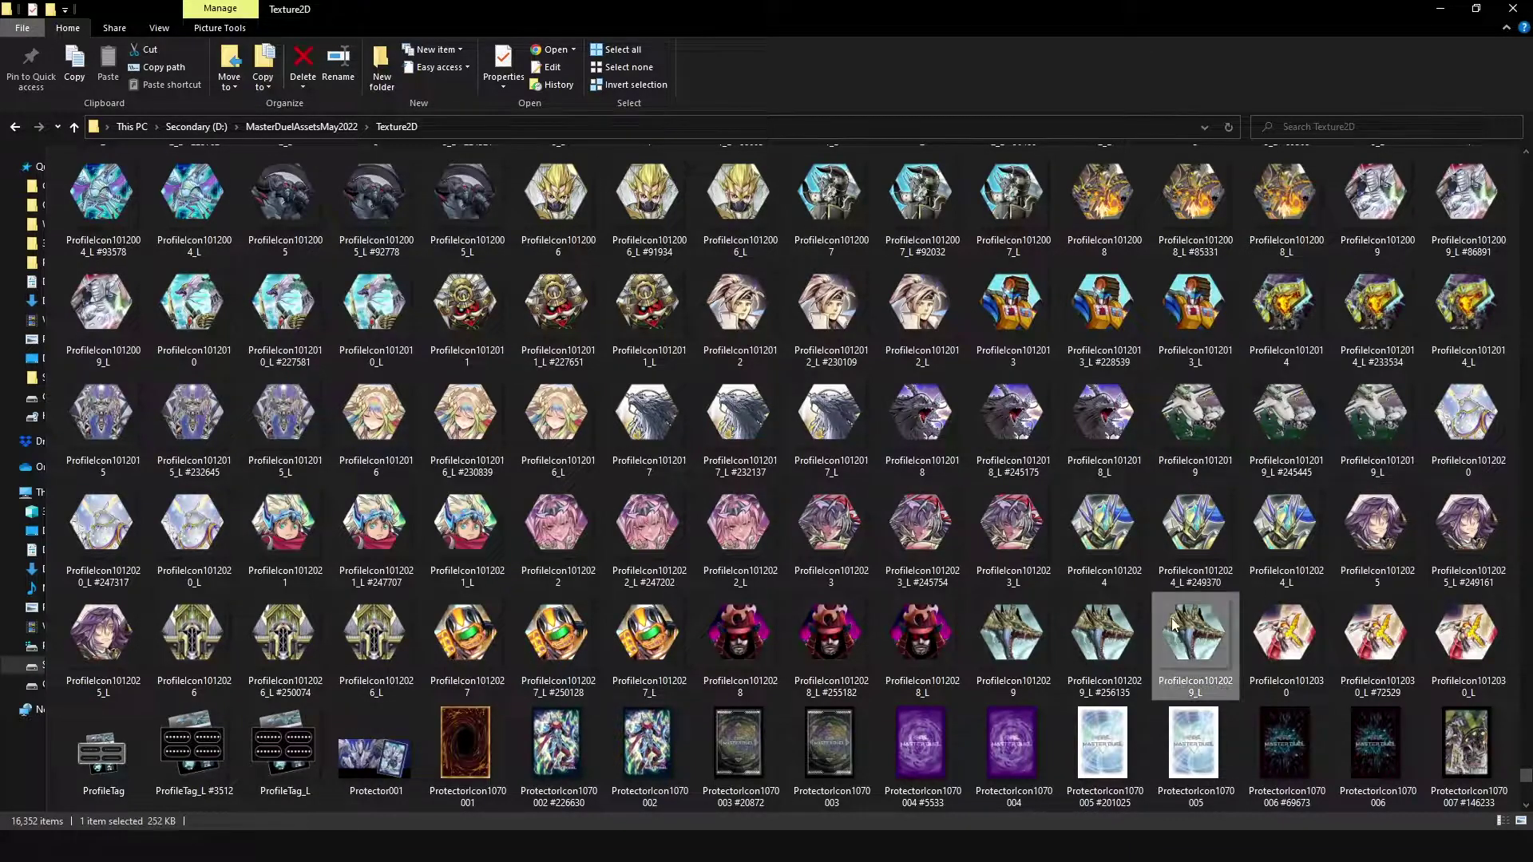
{"action": "left_click", "coordinate": [881, 640]}
{"action": "left_click", "coordinate": [1286, 631]}
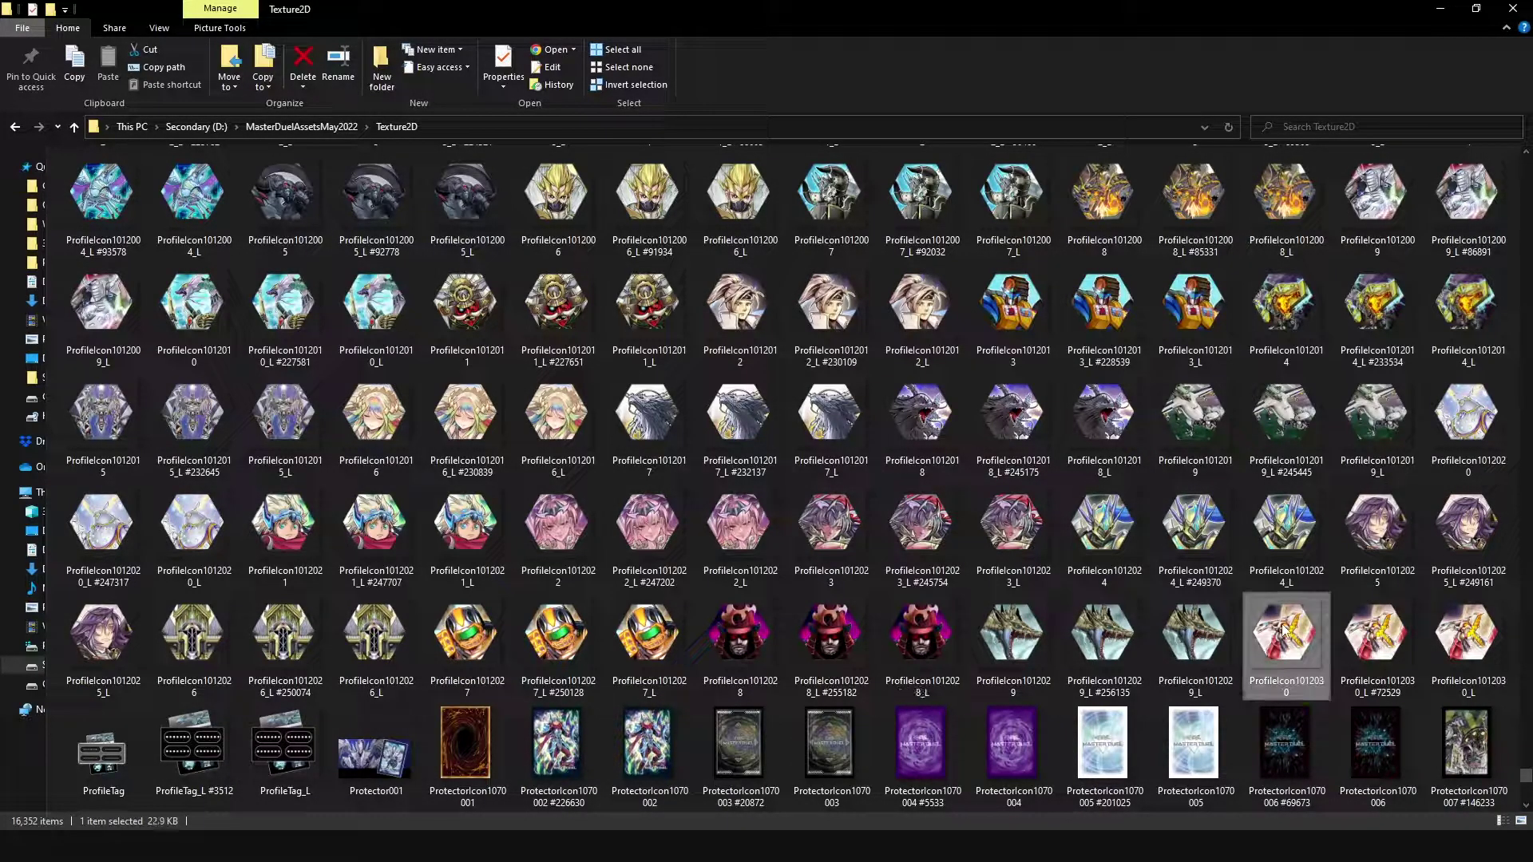
{"action": "scroll", "coordinate": [1259, 617], "scroll_direction": "down", "scroll_amount": 3}
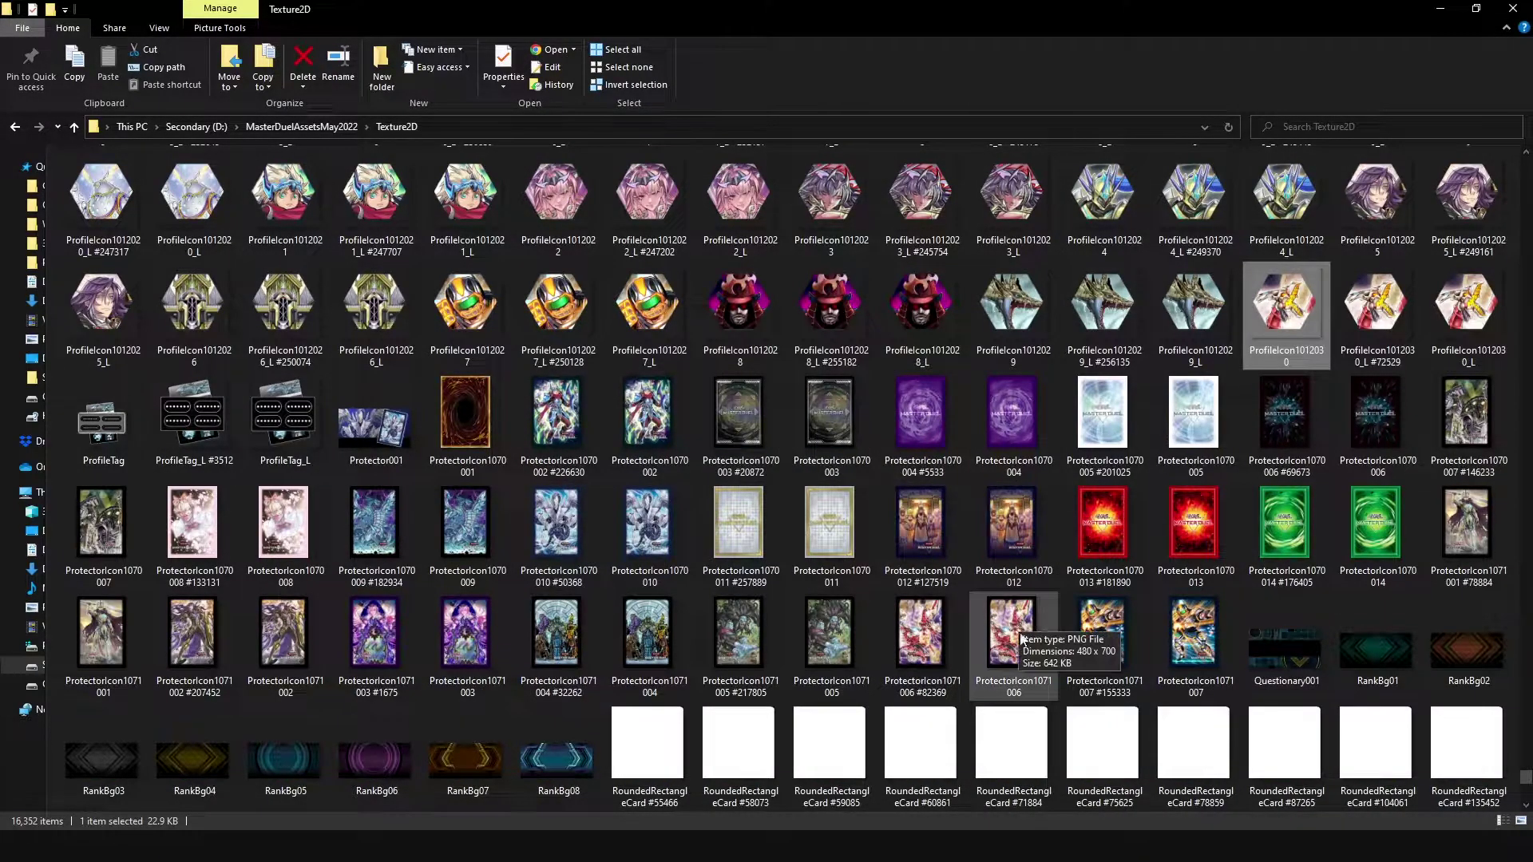
{"action": "left_click", "coordinate": [738, 634]}
- Browse down to the WallPaper images and confirm WallPaper0013_2 is a 1024 x 912 PNG
{"action": "scroll", "coordinate": [451, 654], "scroll_direction": "down", "scroll_amount": 5}
{"action": "scroll", "coordinate": [692, 457], "scroll_direction": "down", "scroll_amount": 10}
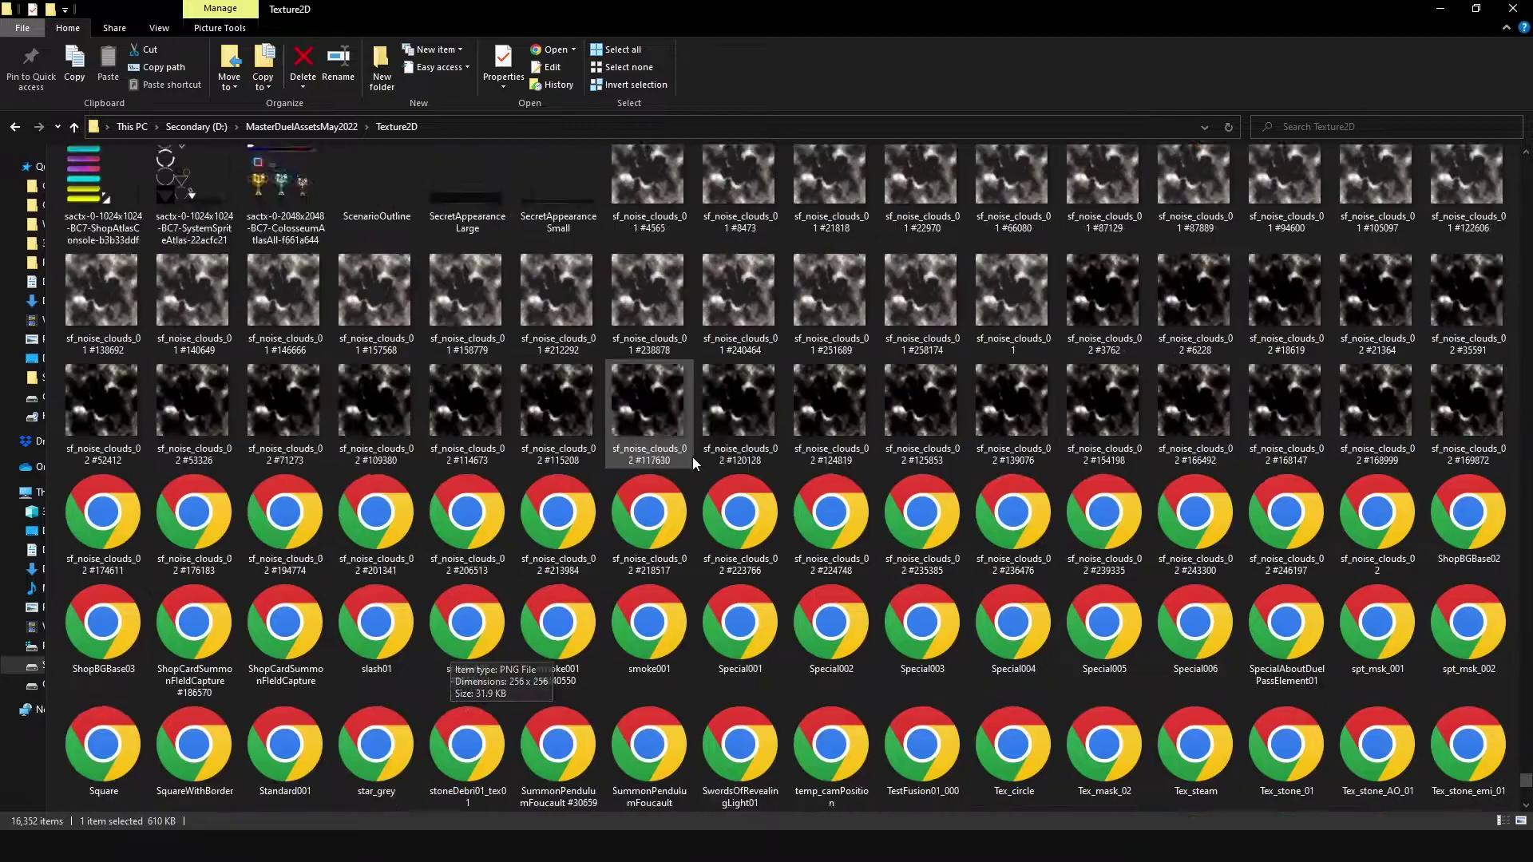
{"action": "scroll", "coordinate": [692, 457], "scroll_direction": "down", "scroll_amount": 3}
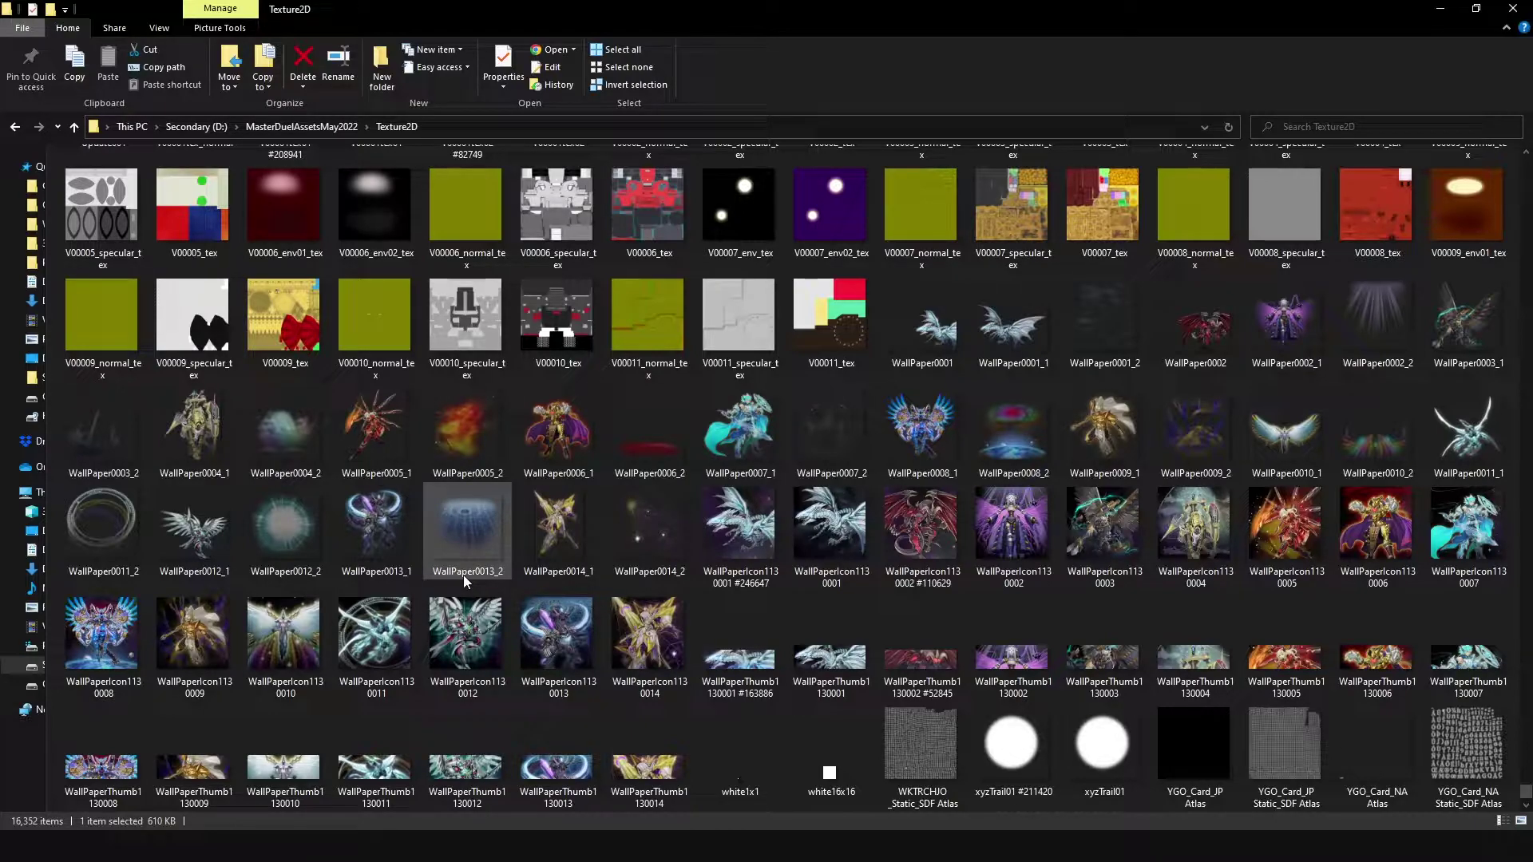
{"action": "mouse_move", "coordinate": [463, 575]}
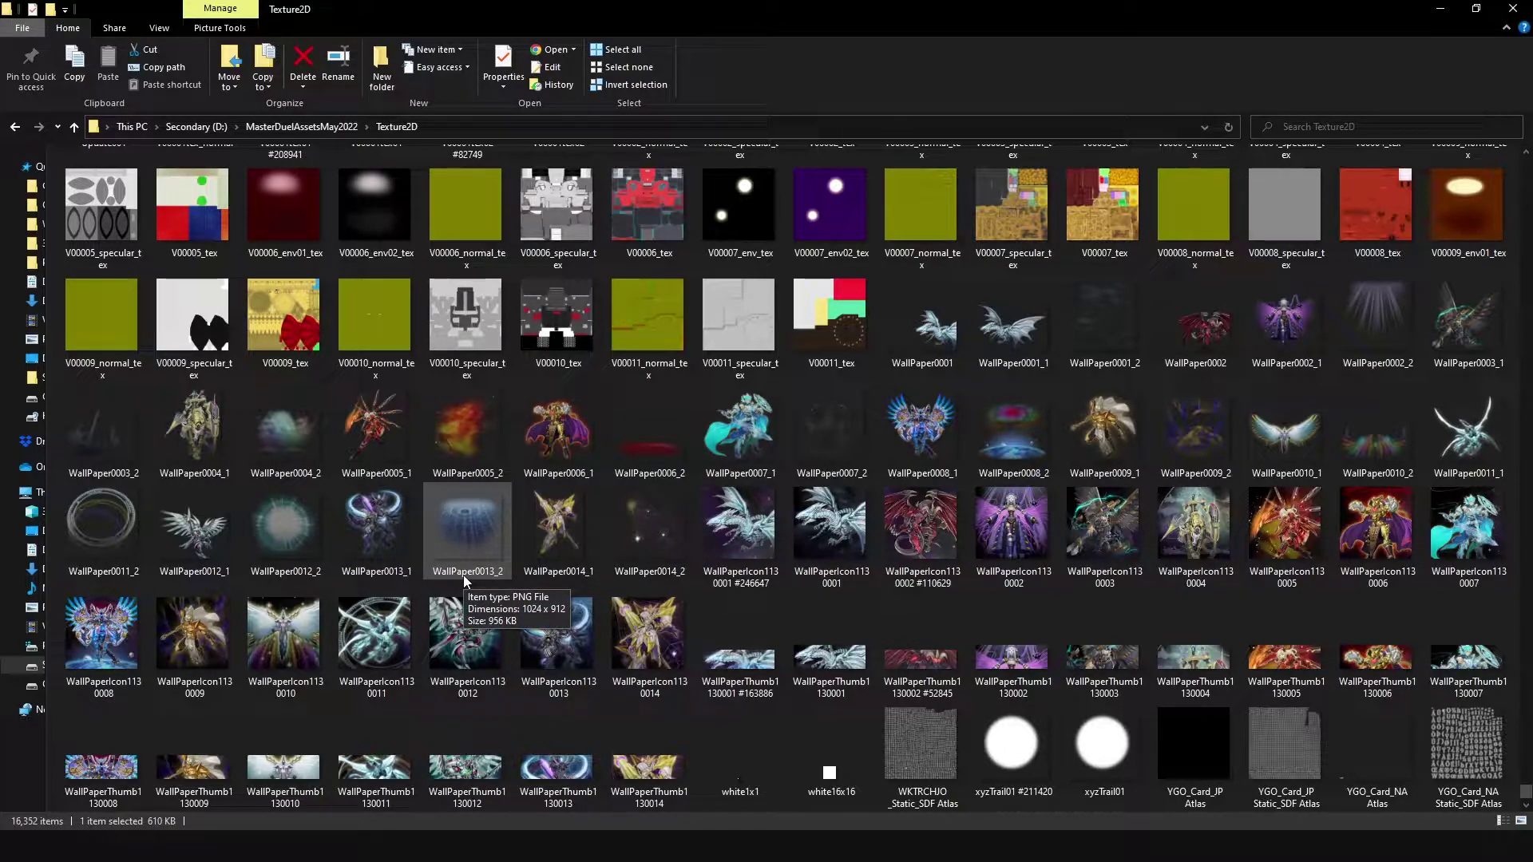